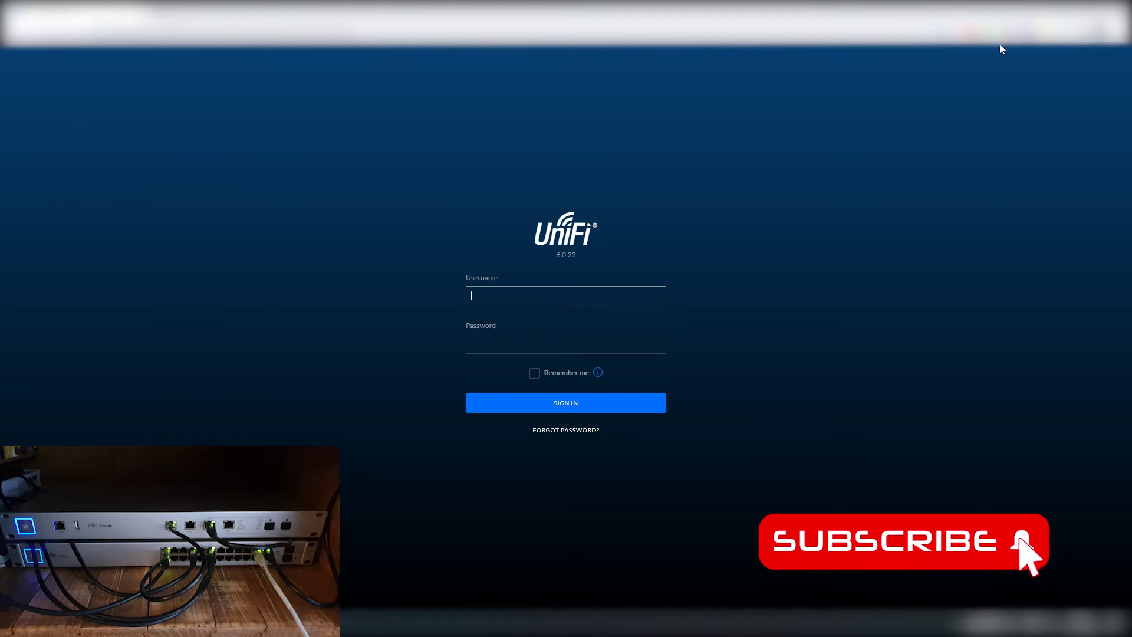
Step: Autofill the saved credentials from the password manager and sign in to the UniFi controller
left_click(1024, 31)
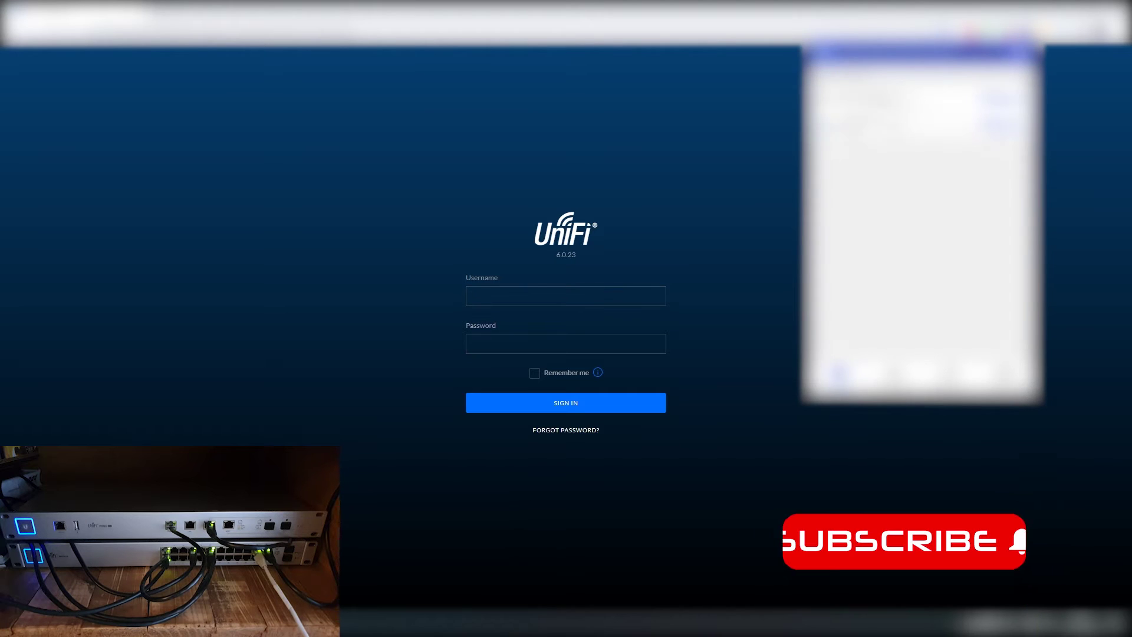
left_click(889, 132)
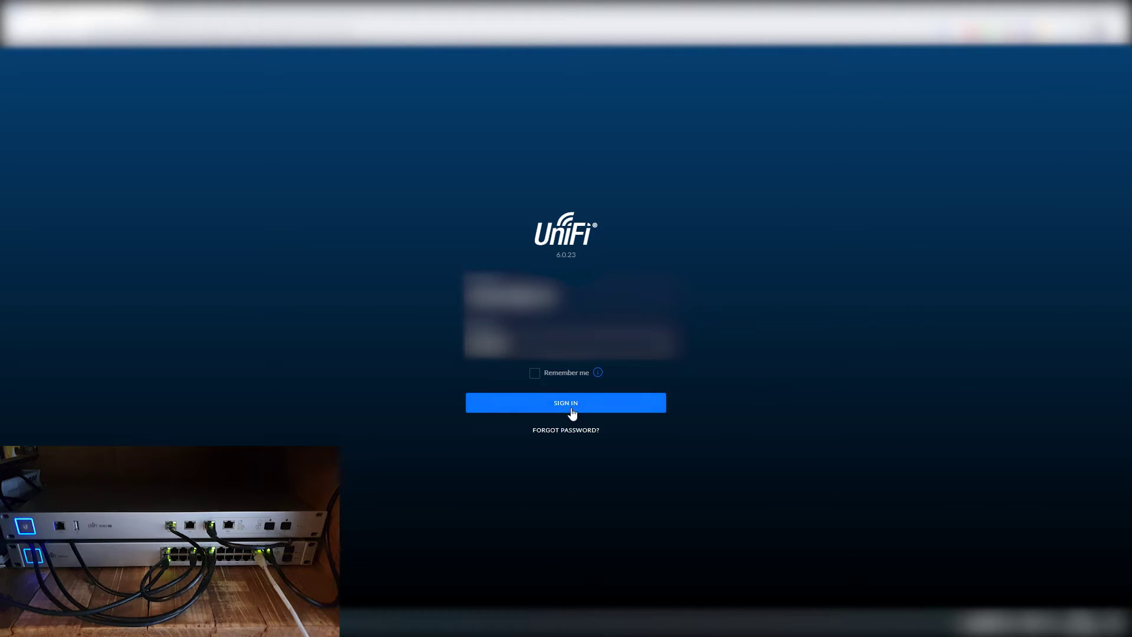
left_click(549, 402)
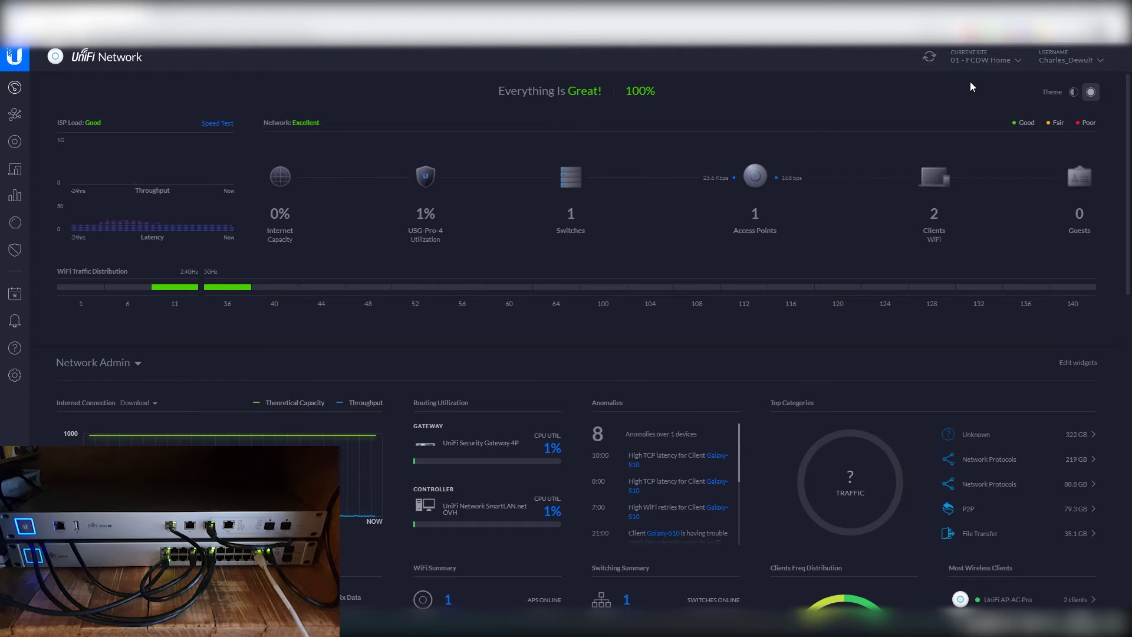
Step: Forget the UniFi AP-AC-Pro through its Config > Manage Device options and confirm removal
left_click(15, 143)
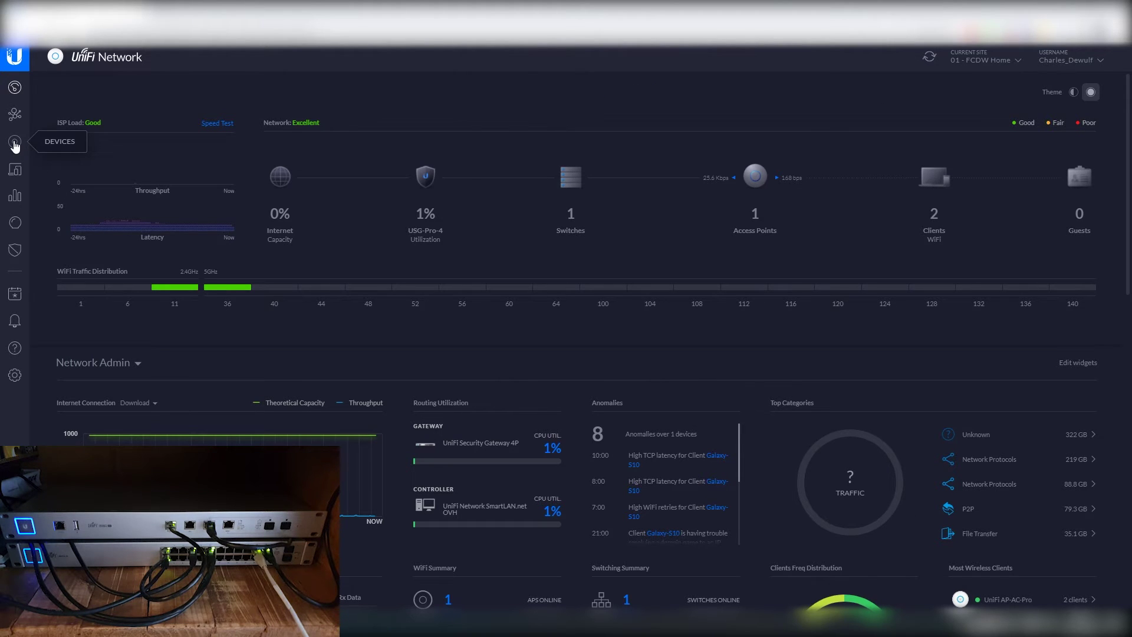
left_click(146, 185)
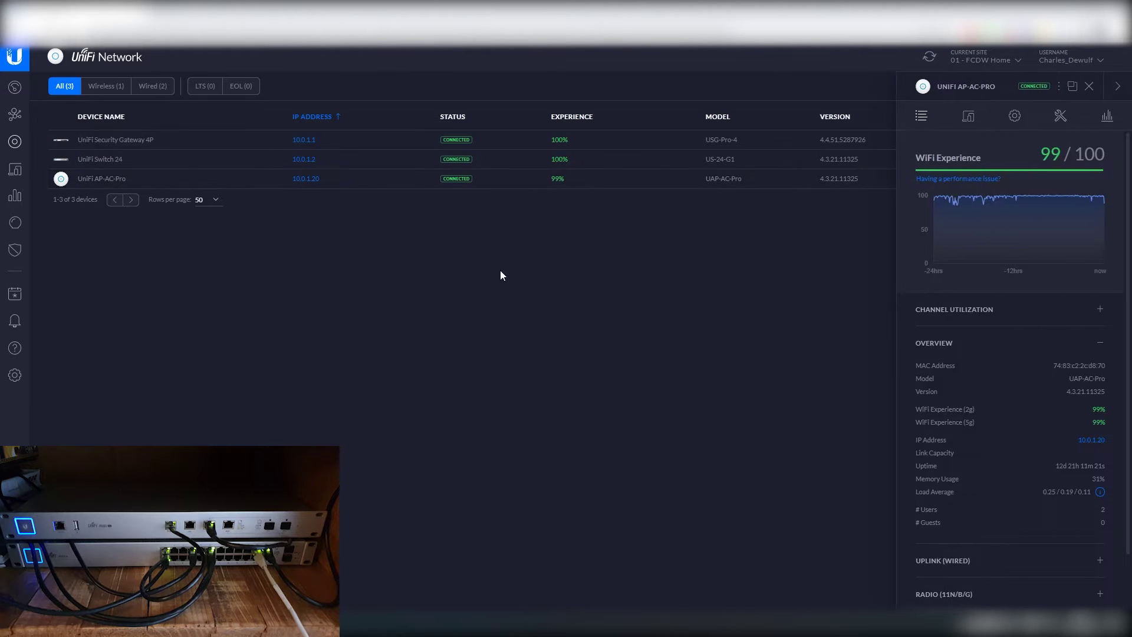
left_click(1015, 119)
scroll(996, 442, "down", 3)
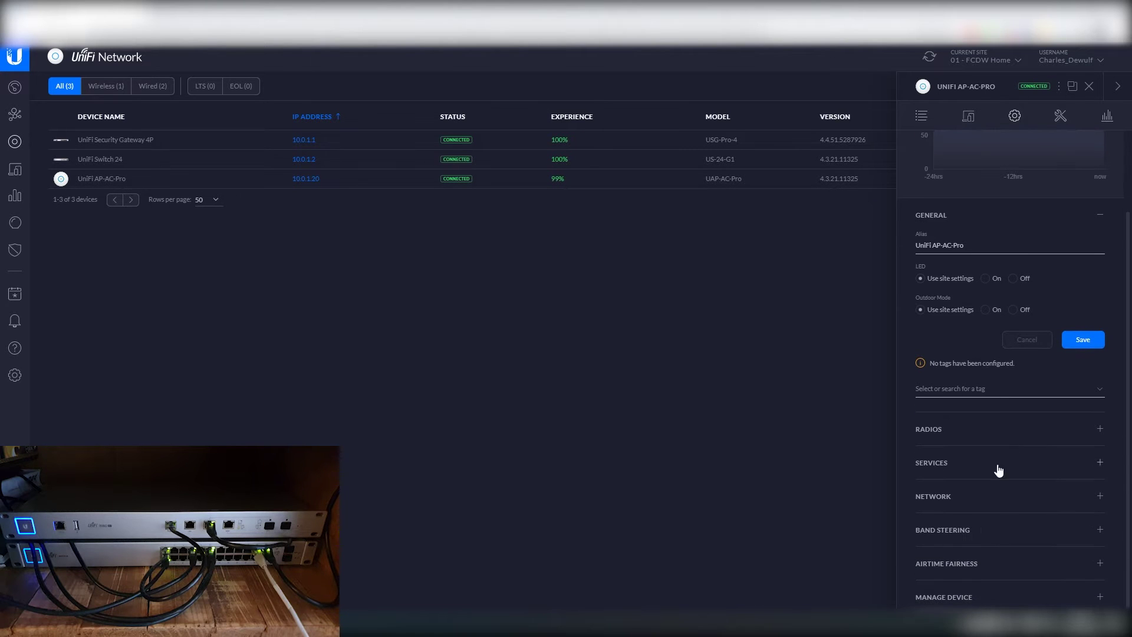
left_click(956, 596)
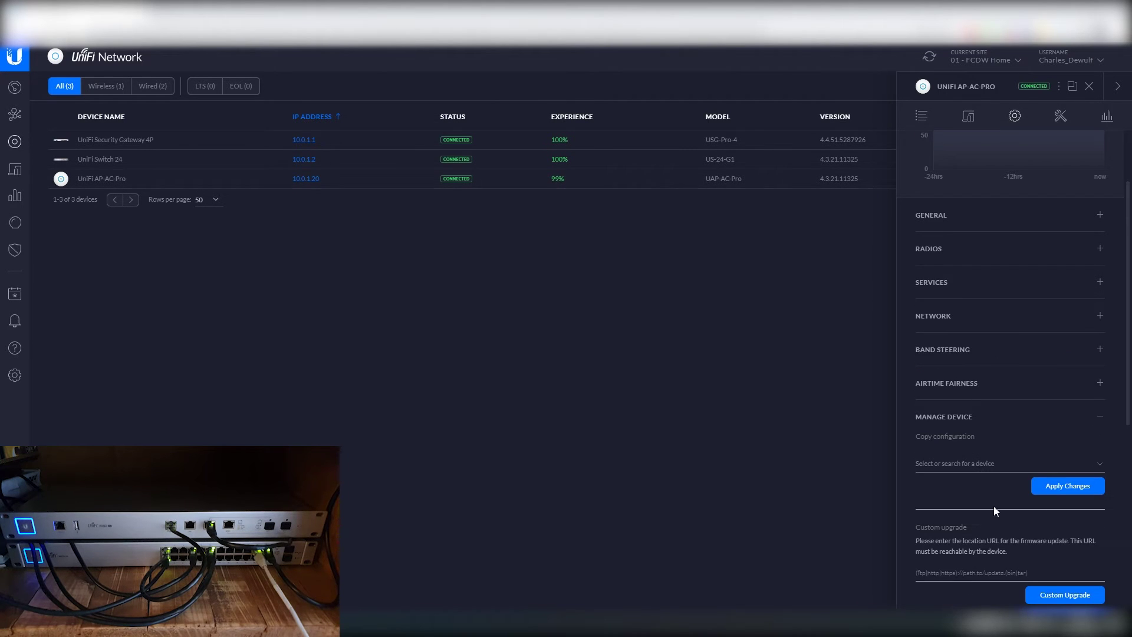
scroll(993, 505, "down", 6)
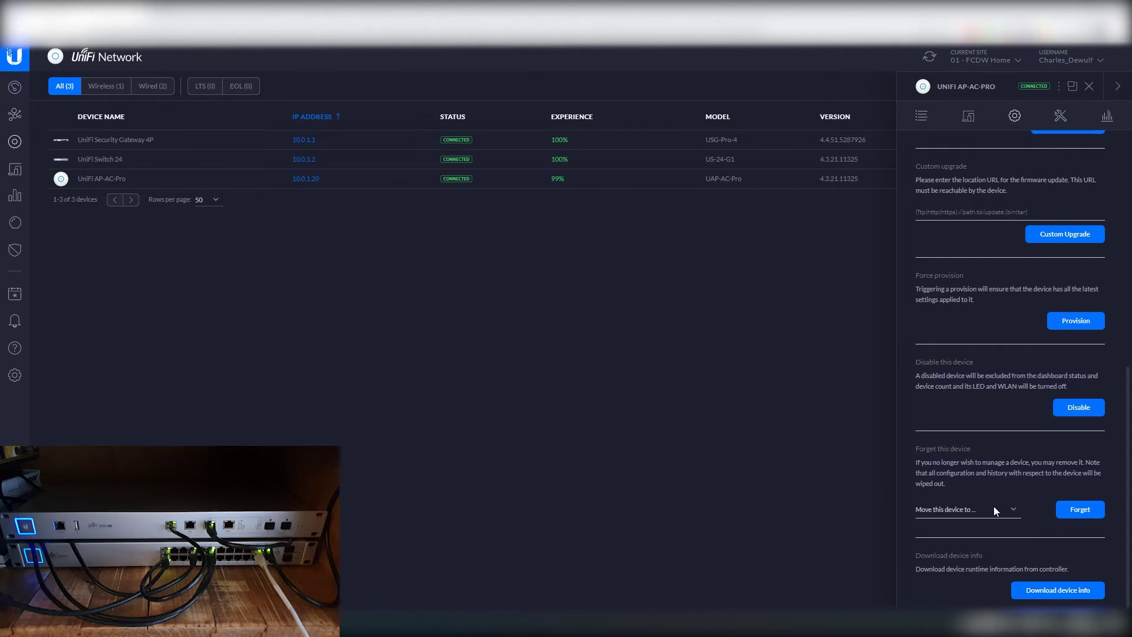
left_click(1078, 510)
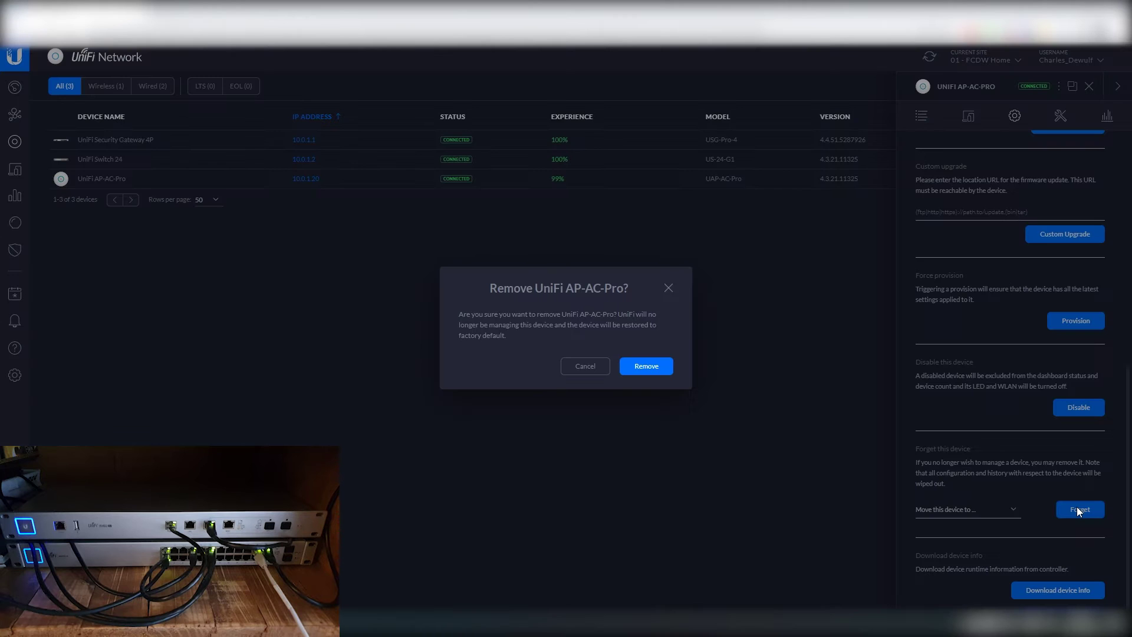
left_click(649, 366)
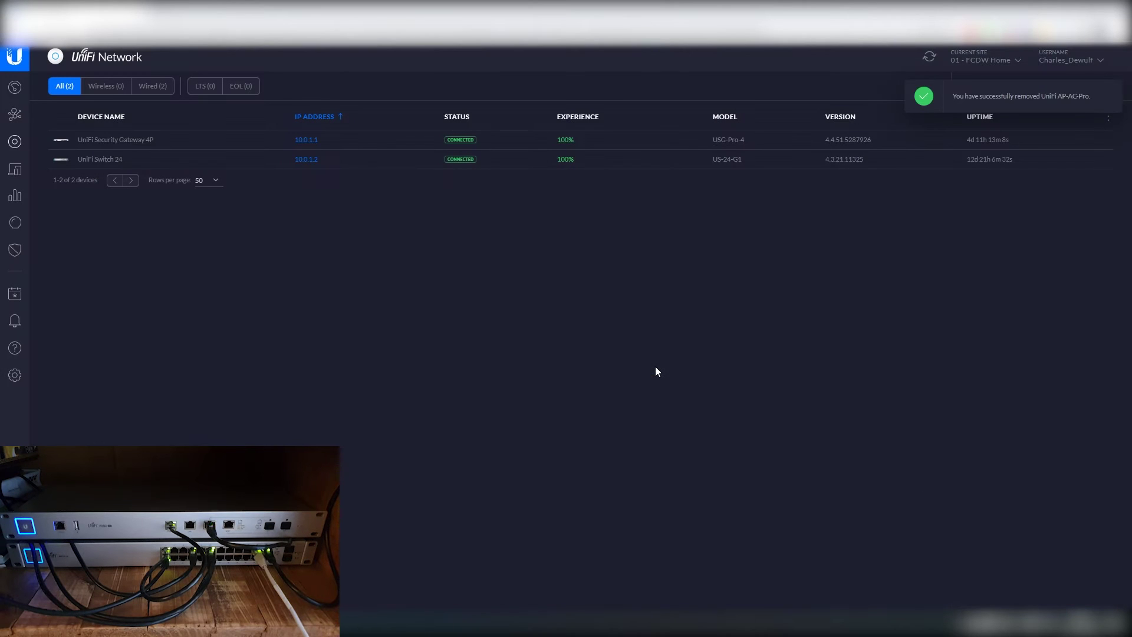
Step: Forget the UniFi Switch 24 through its Config > Manage Device options and confirm removal
left_click(173, 165)
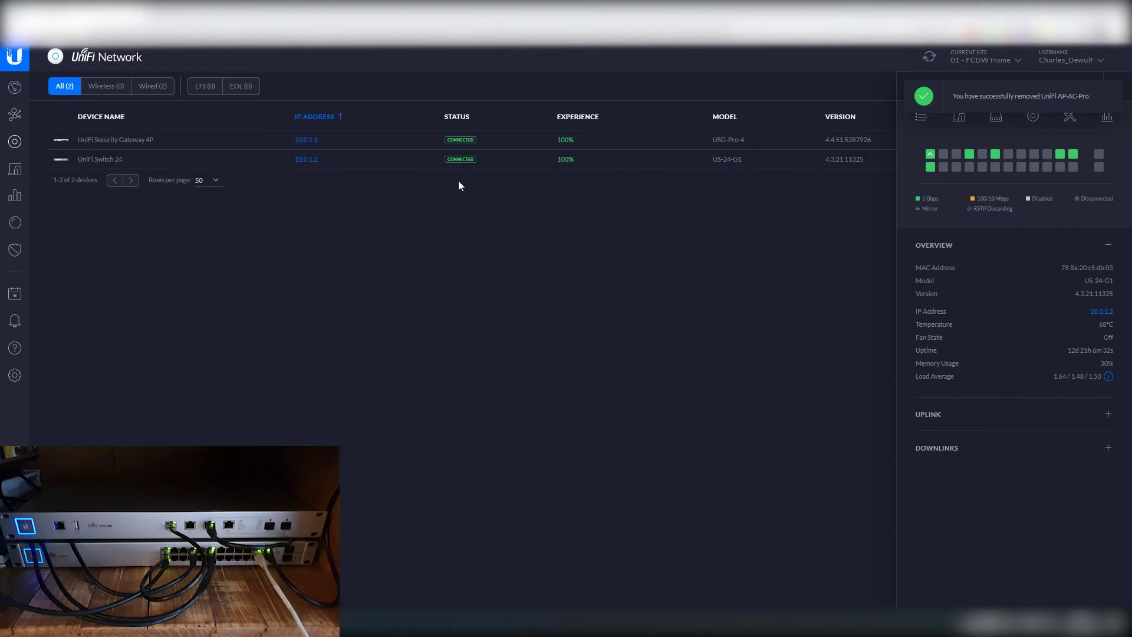
left_click(1111, 93)
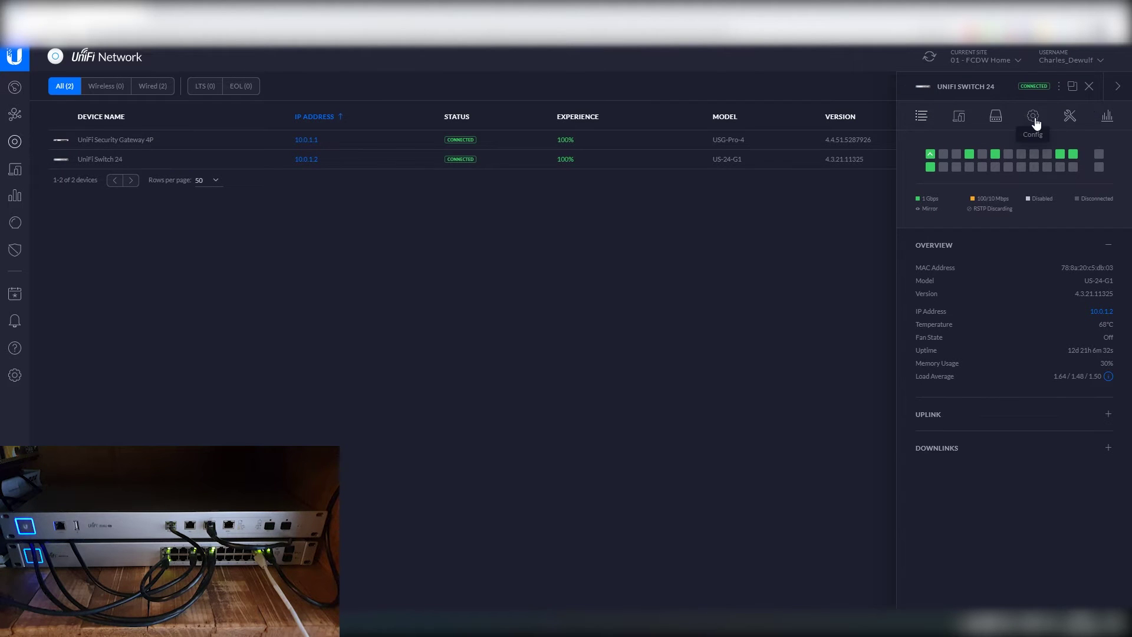
left_click(1033, 117)
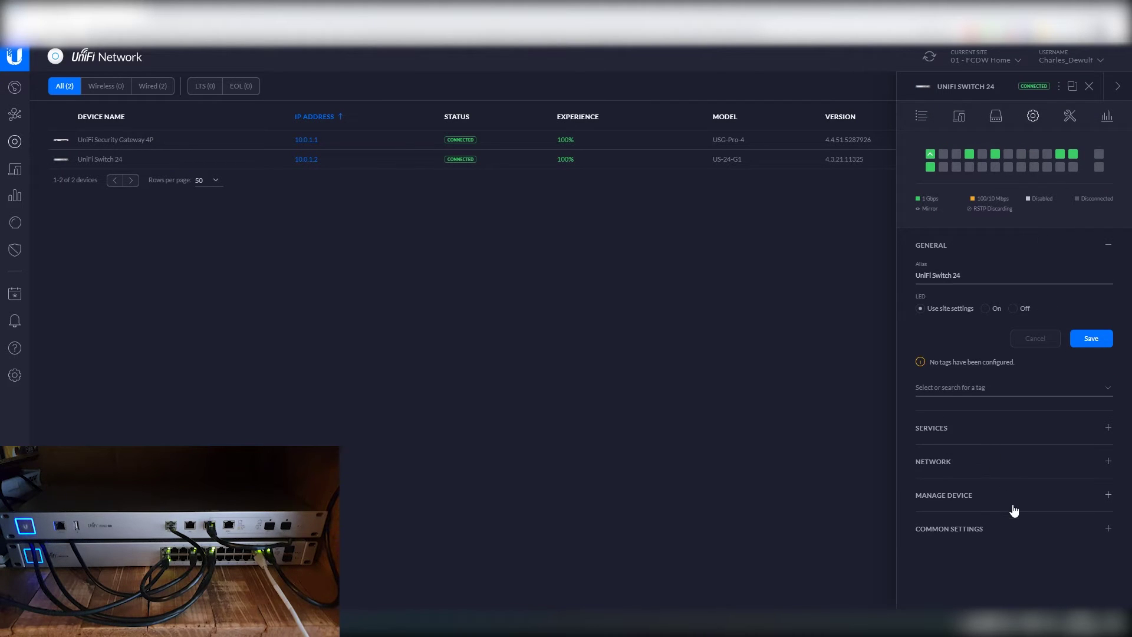
left_click(969, 501)
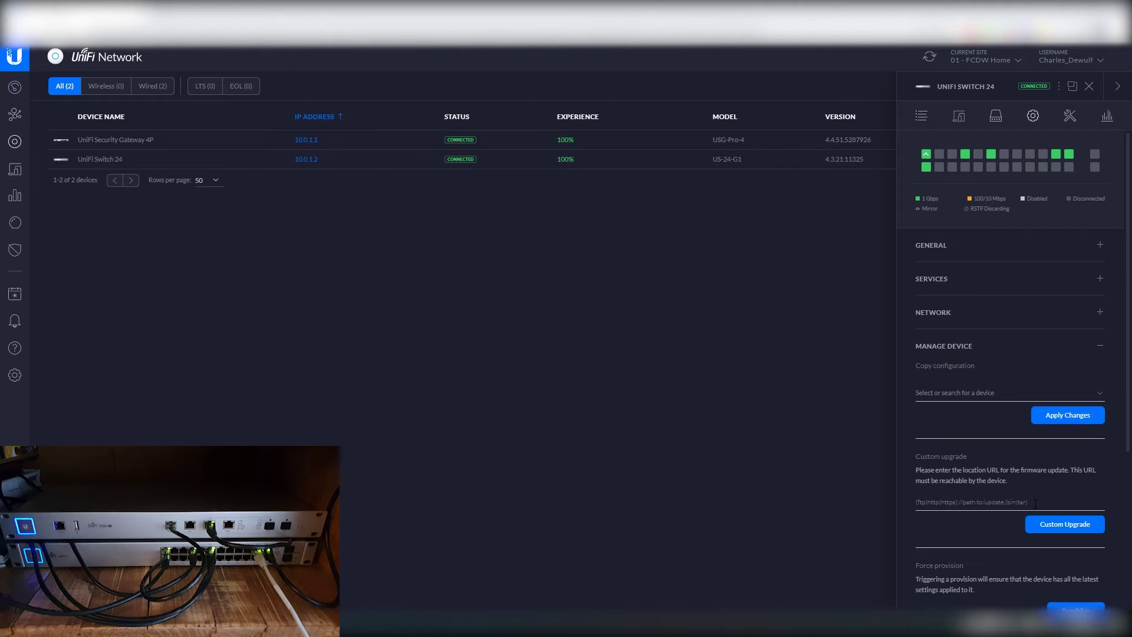
scroll(1035, 503, "down", 4)
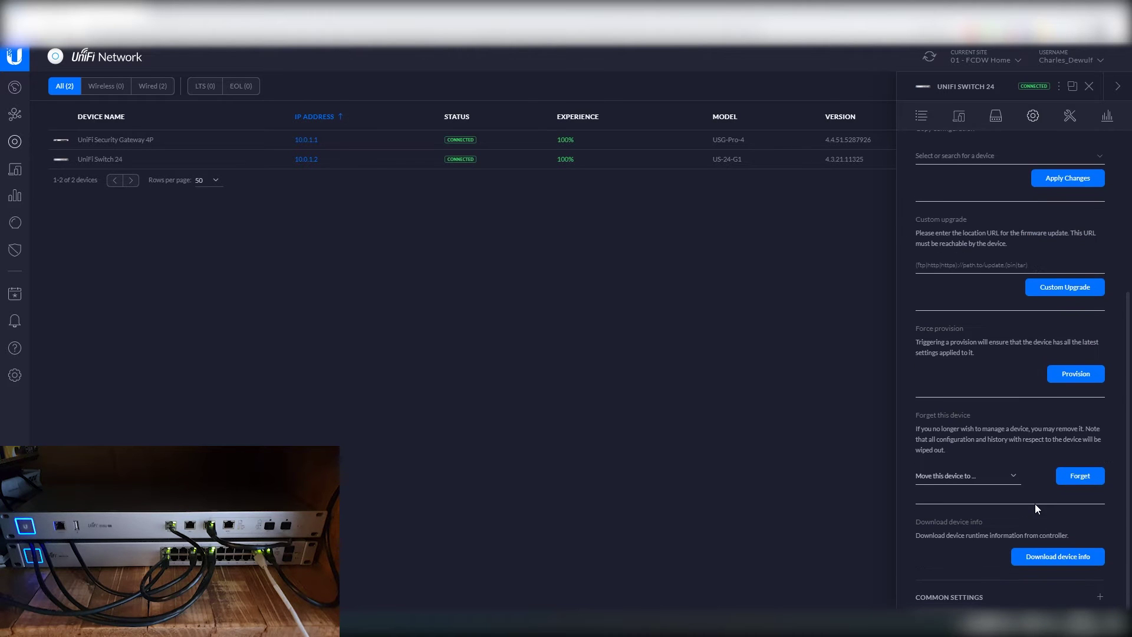
left_click(1083, 476)
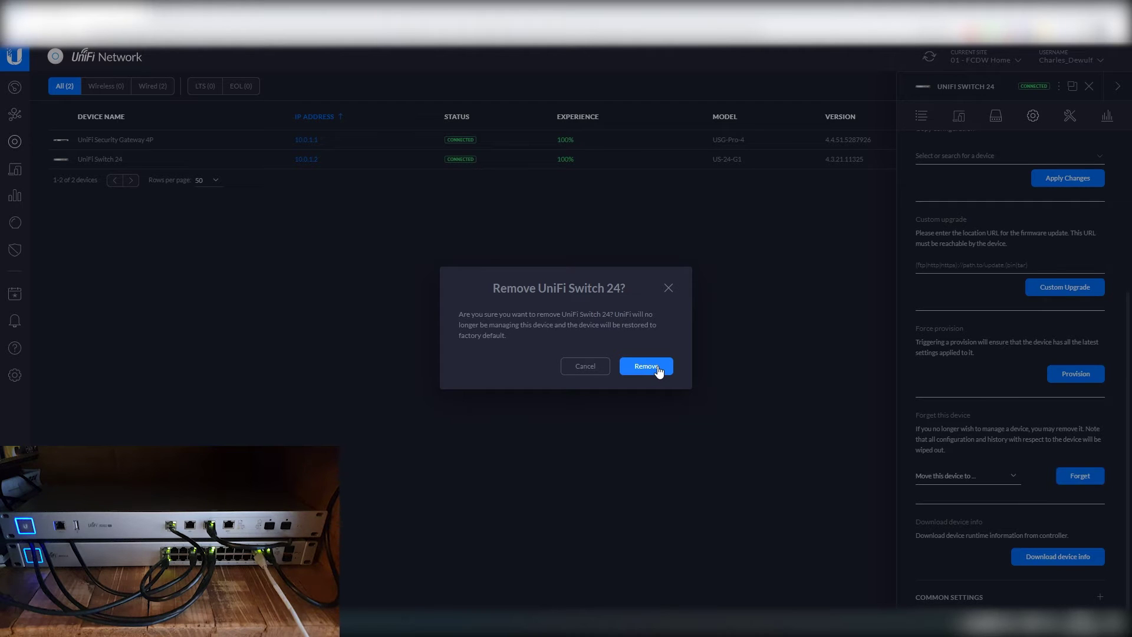
left_click(657, 370)
Step: Forget the UniFi Security Gateway 4P through Config > Manage Device and confirm removal
left_click(117, 140)
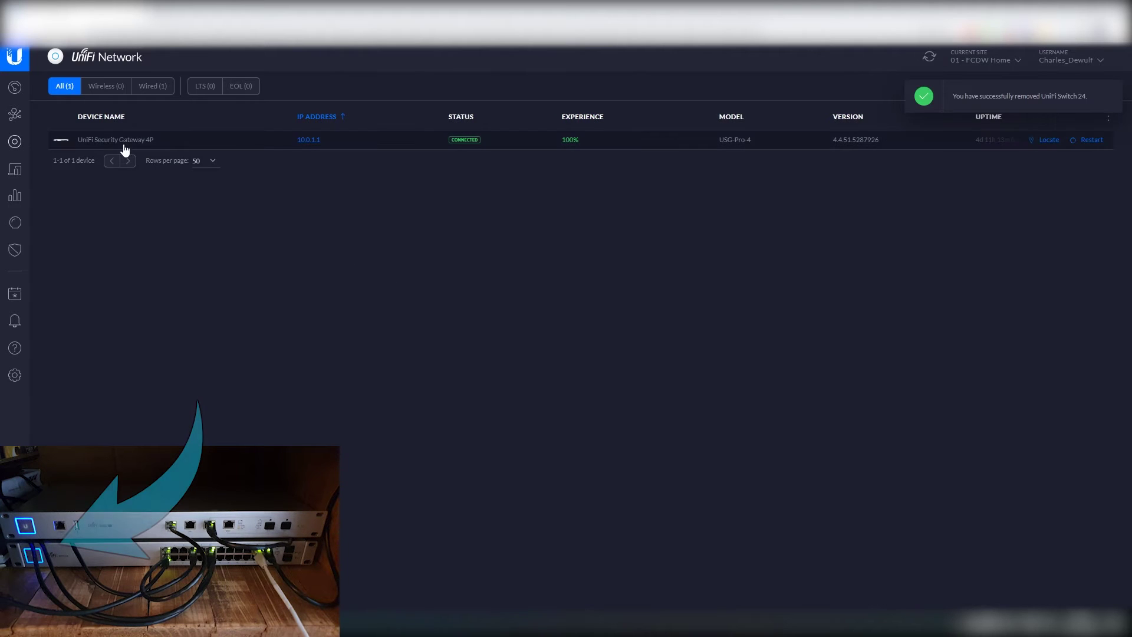
left_click(1061, 121)
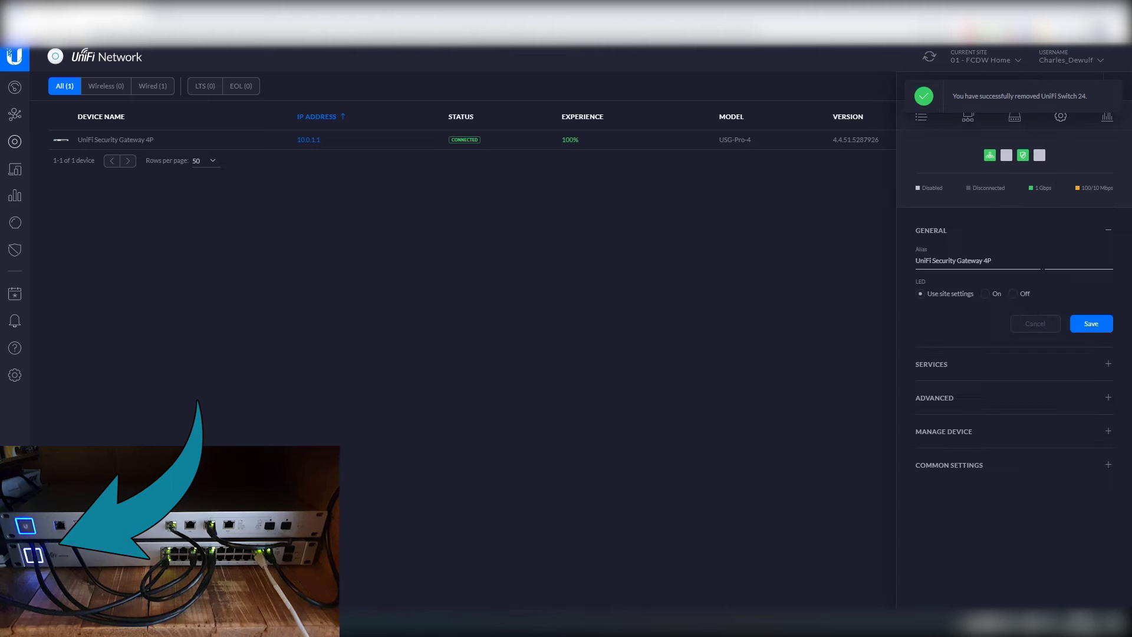
left_click(963, 433)
scroll(1013, 528, "down", 2)
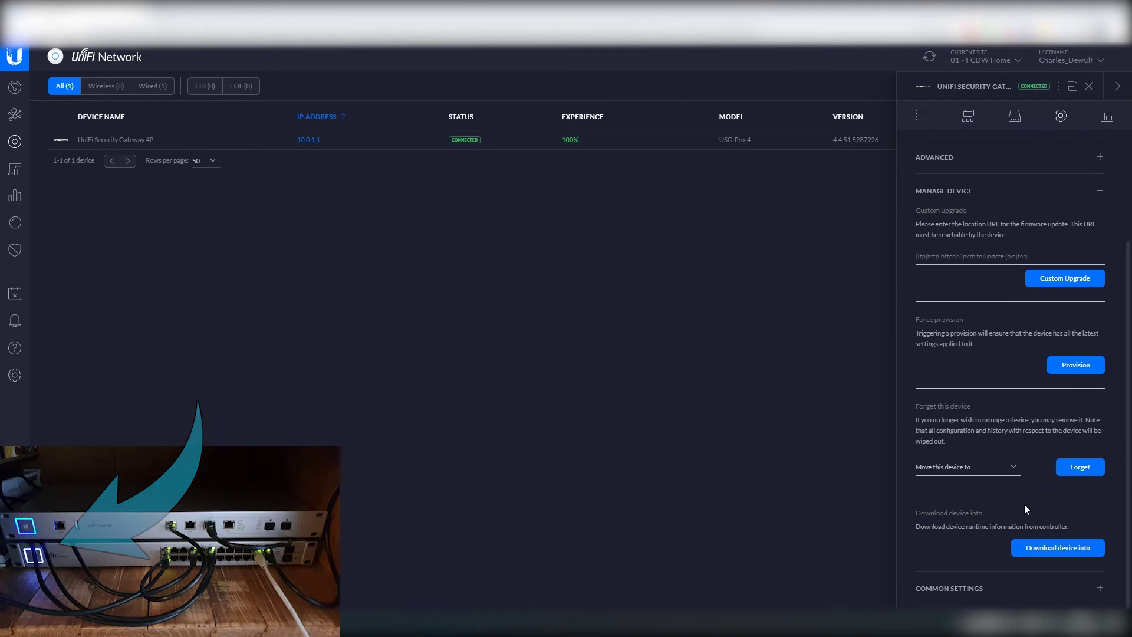
left_click(1082, 467)
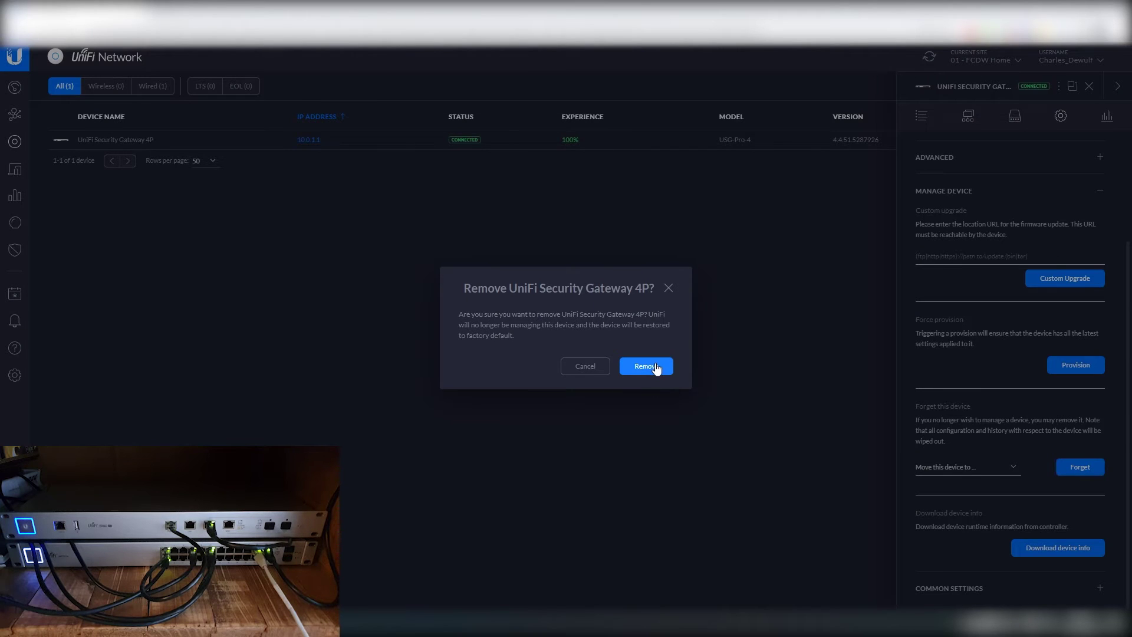
left_click(656, 368)
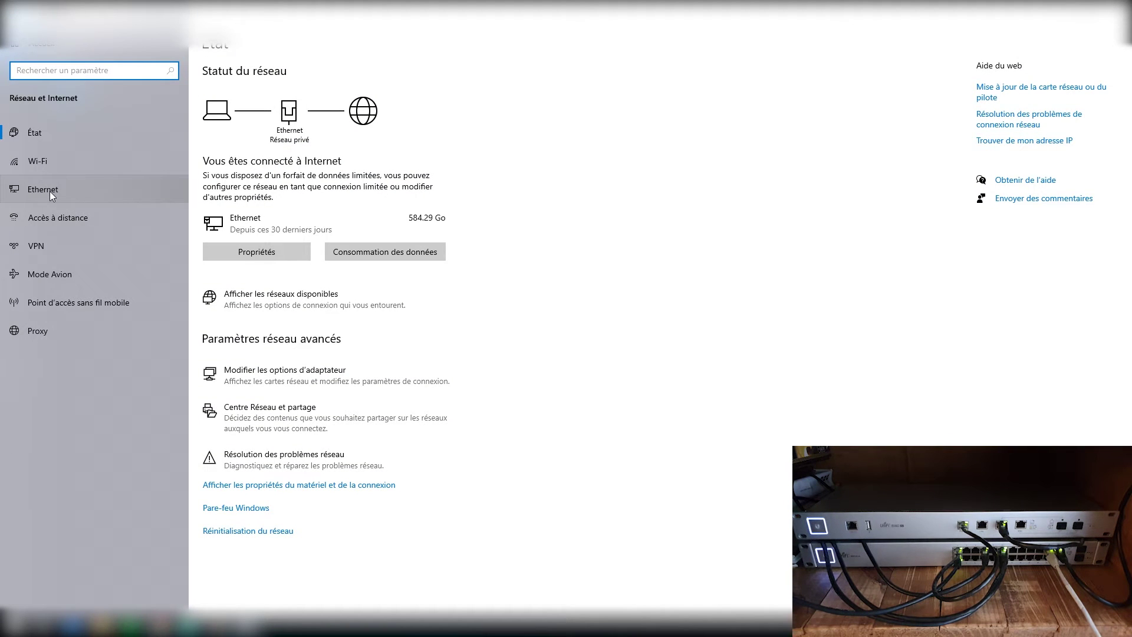
Step: Open the Ethernet connection's properties from the adapters' hardware and connection details
left_click(366, 489)
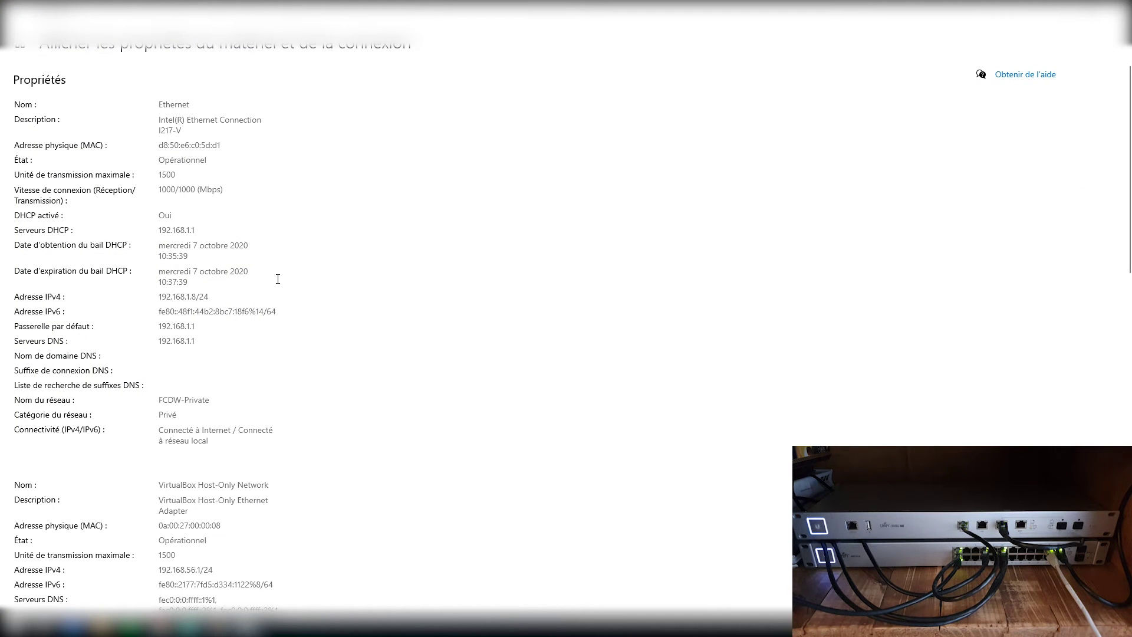
scroll(277, 279, "down", 10)
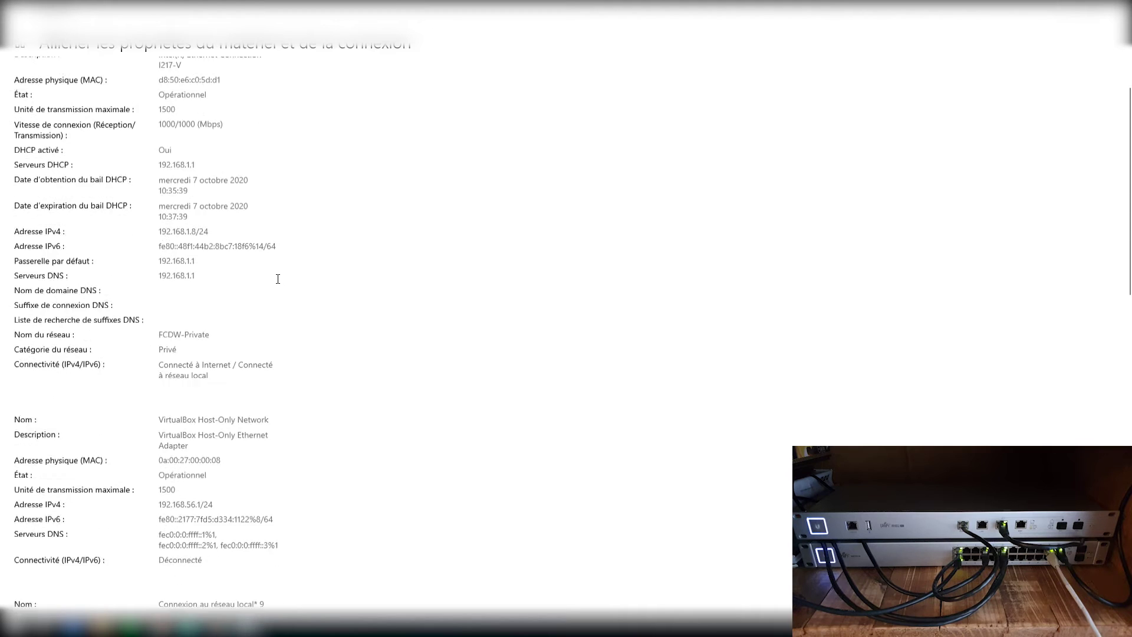
scroll(277, 279, "down", 6)
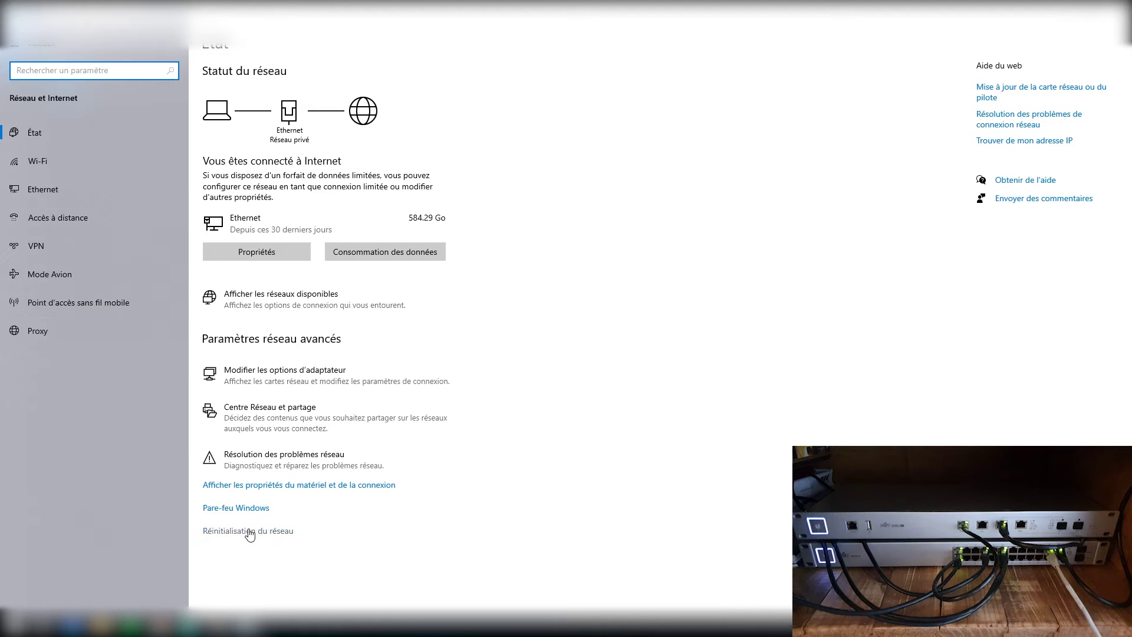
left_click(254, 252)
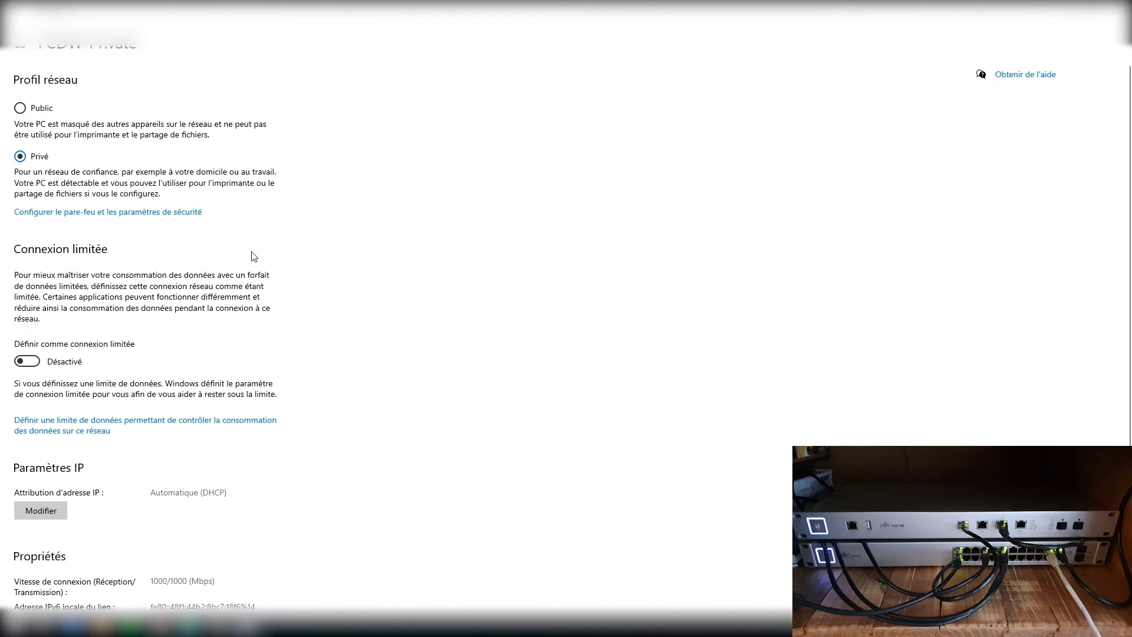
scroll(270, 364, "down", 3)
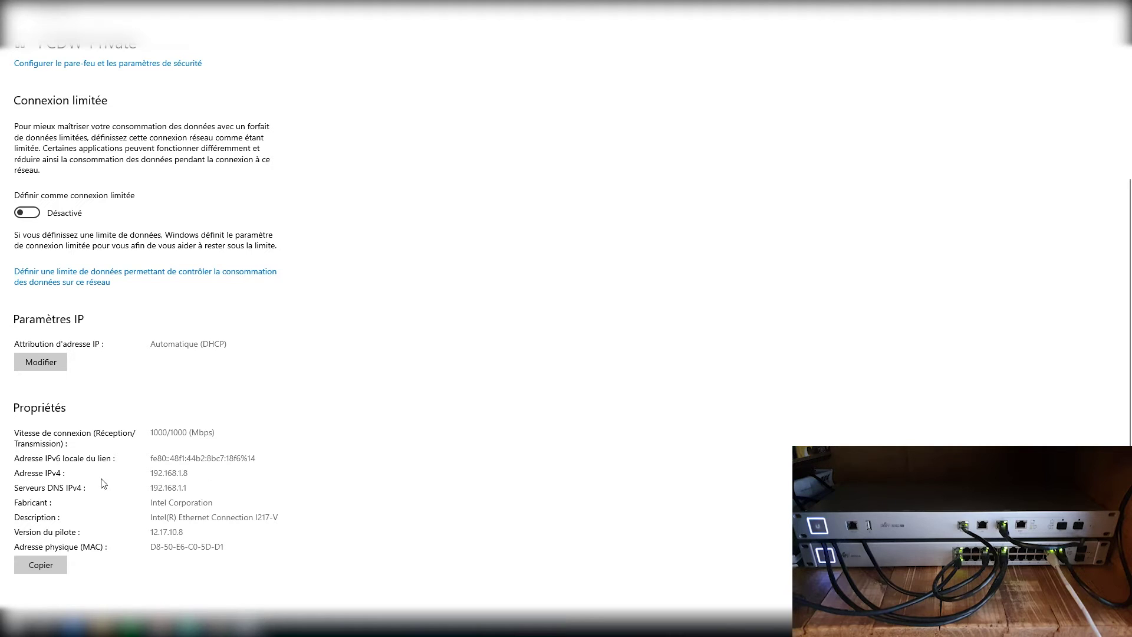
Step: Check the IPv4 address 192.168.1.8 and DNS server 192.168.1.1, then close Settings
double_click(174, 476)
left_click(199, 488)
left_click_drag(230, 488, 149, 489)
left_click(209, 495)
left_click_drag(176, 489, 142, 494)
left_click(171, 489)
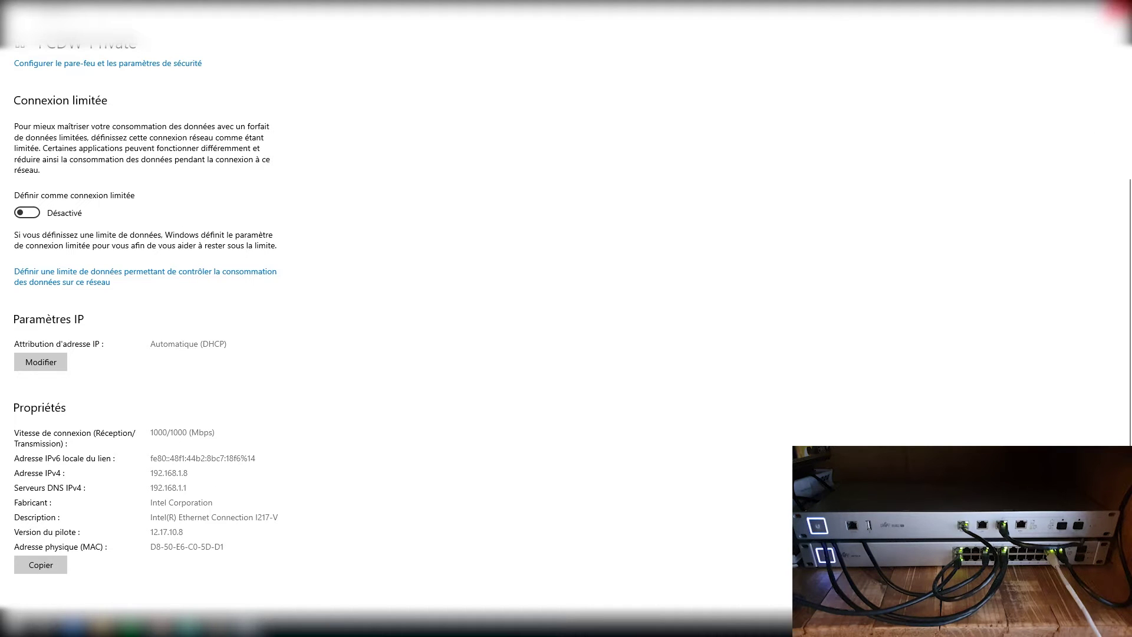
left_click(1116, 9)
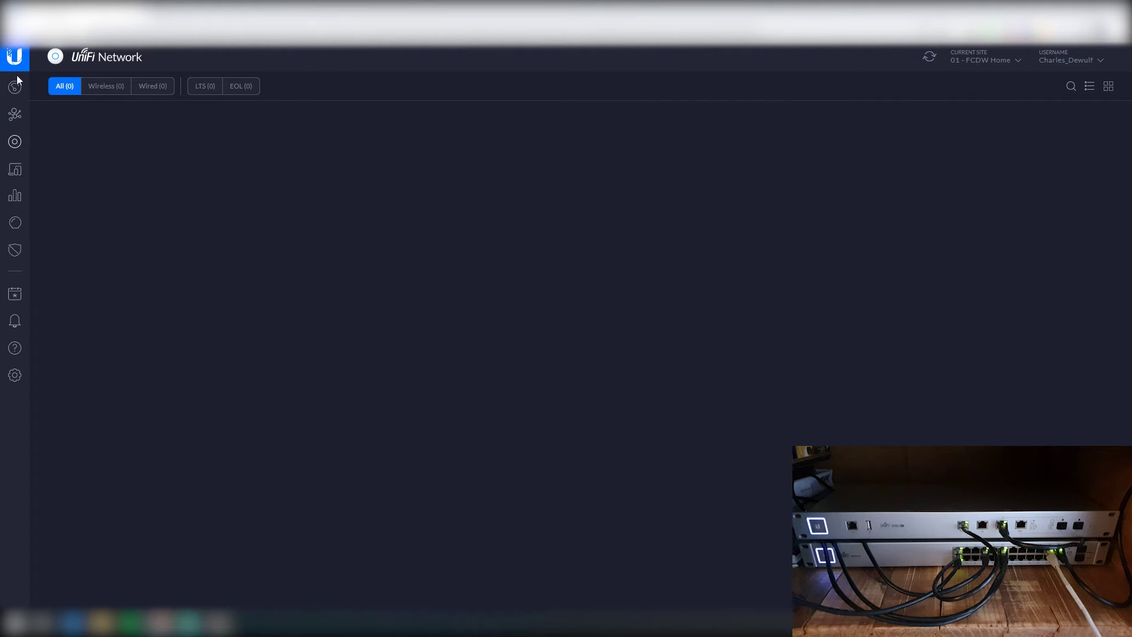
left_click_drag(778, 29, 195, 30)
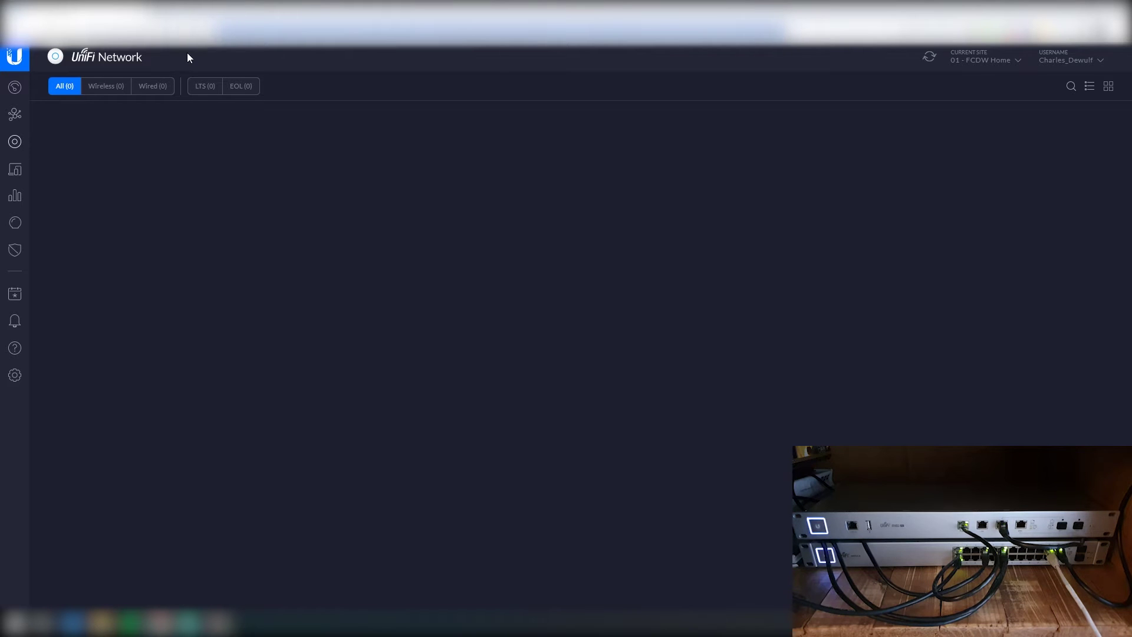
key("Return")
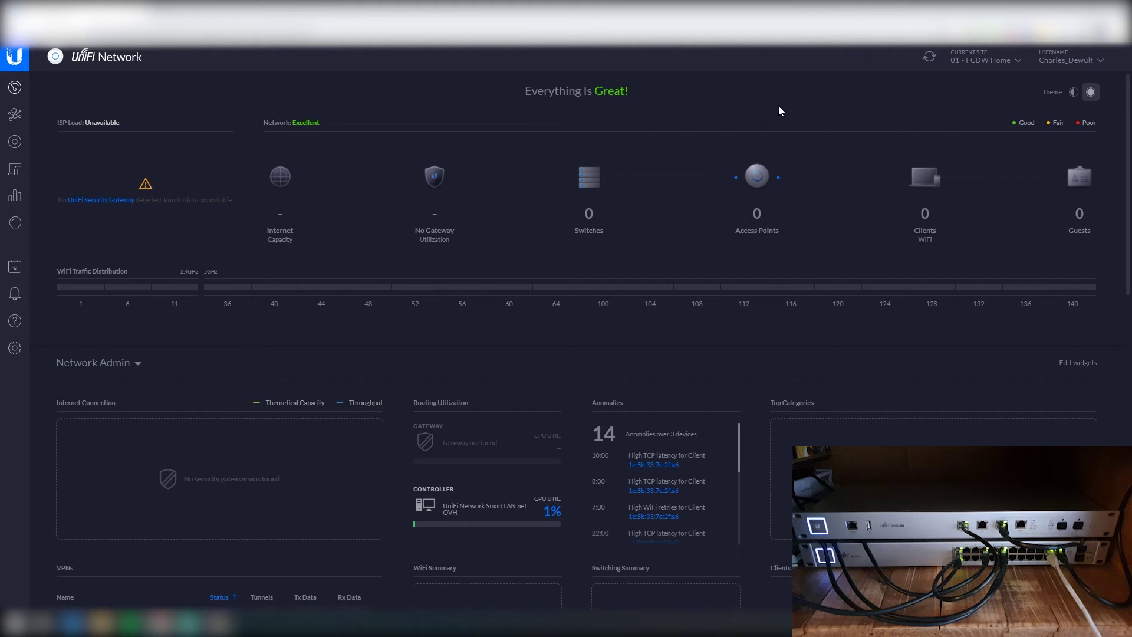
left_click(14, 141)
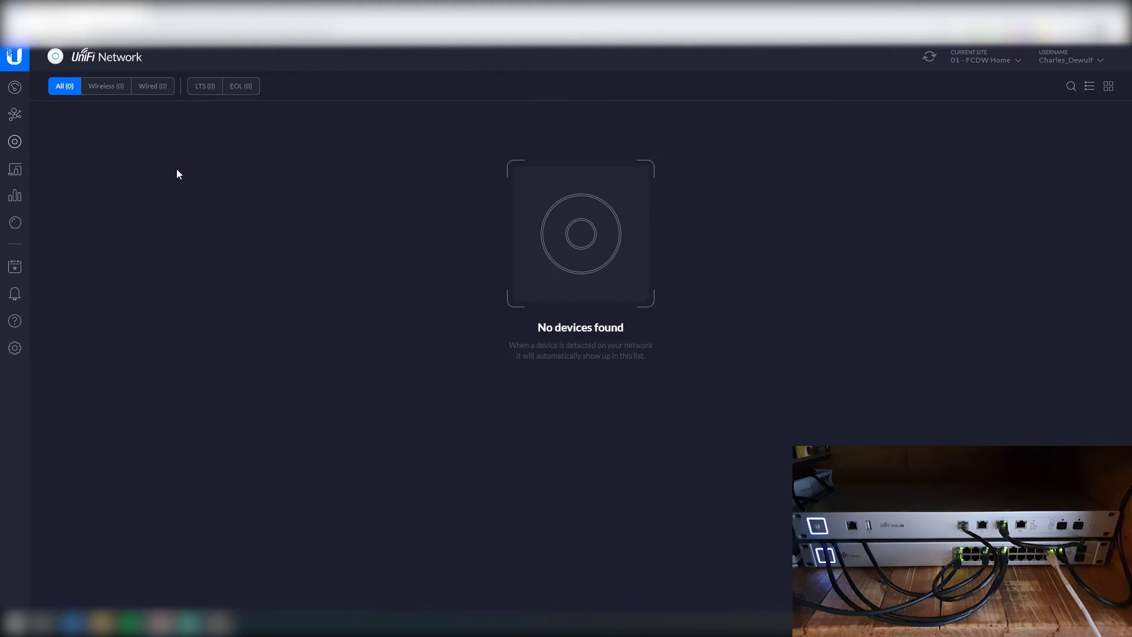
left_click(13, 88)
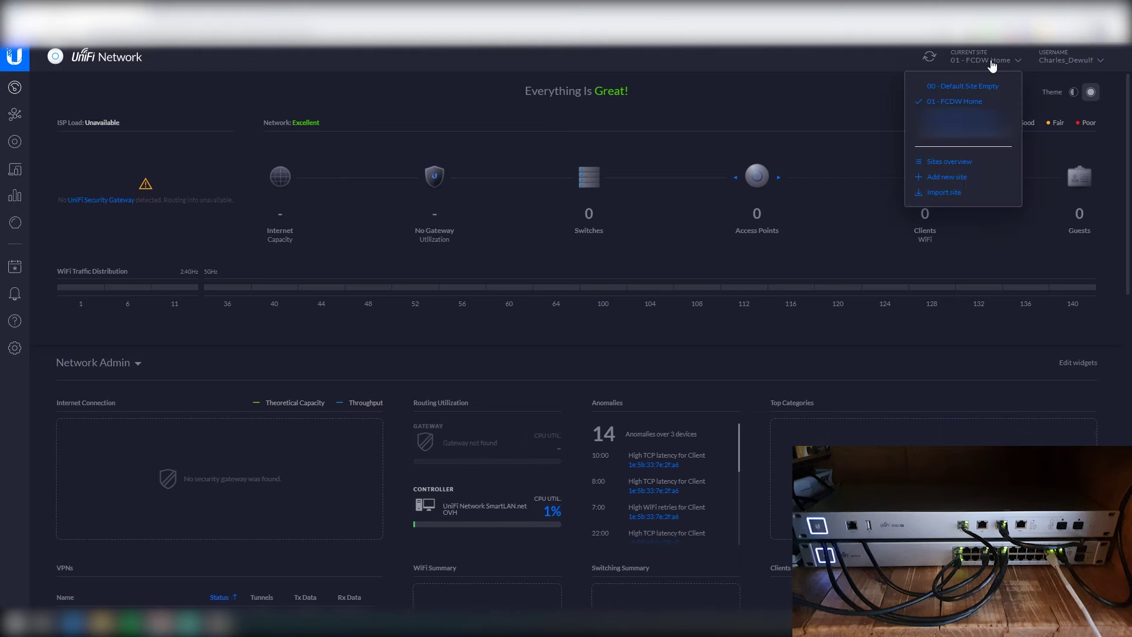
Step: Delete the 01 - FCDW Home site from Settings > Site and confirm
left_click(967, 104)
left_click(10, 348)
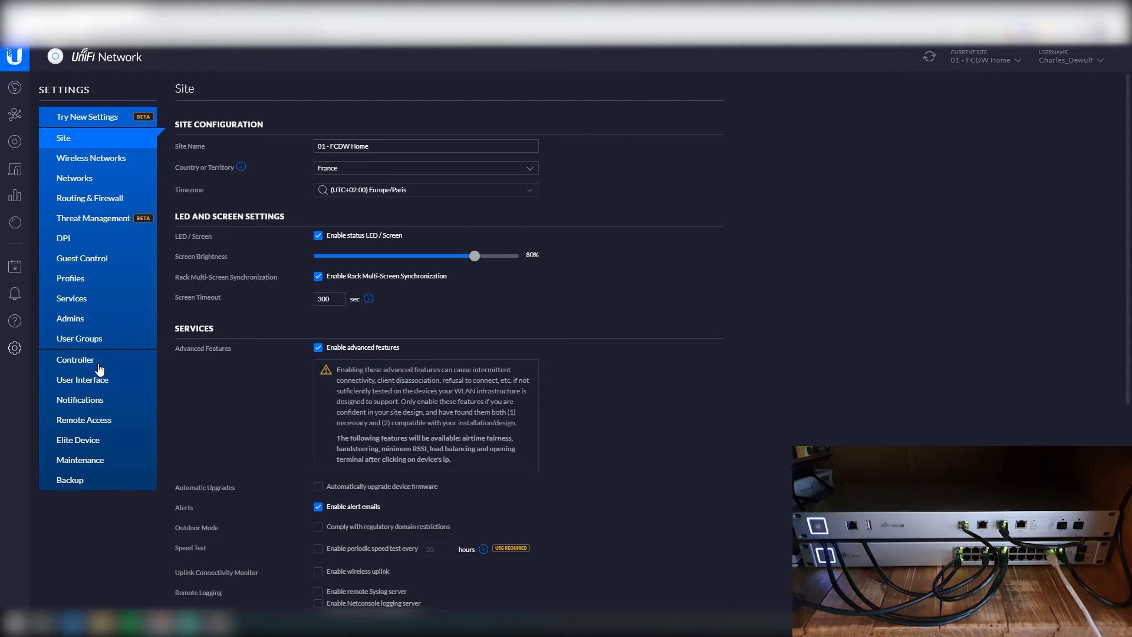
scroll(295, 462, "down", 5)
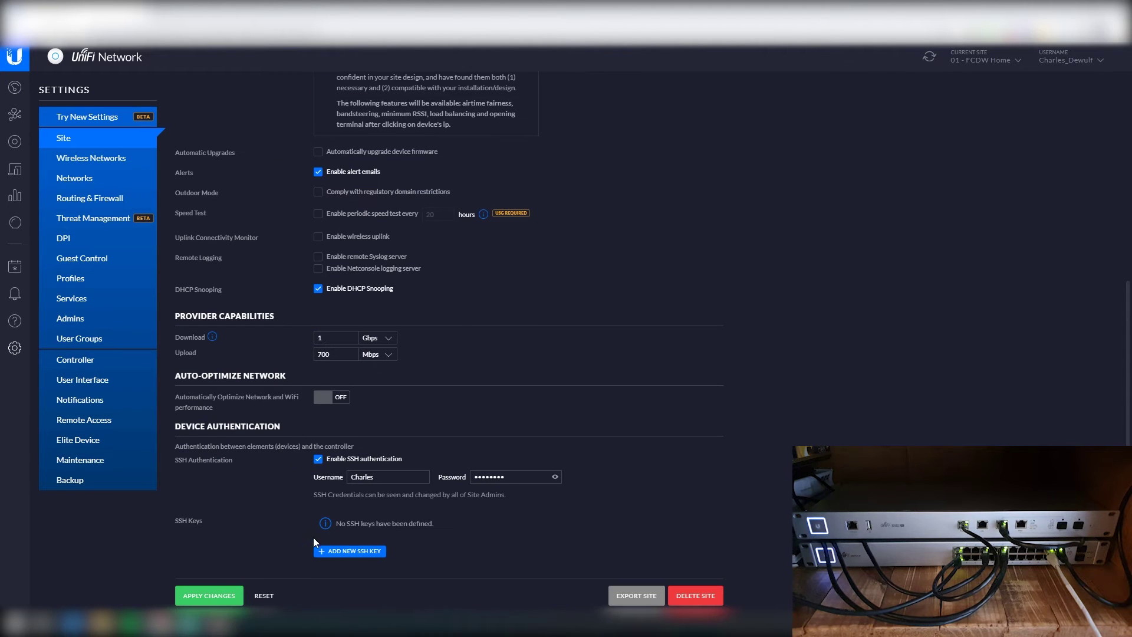
left_click(715, 597)
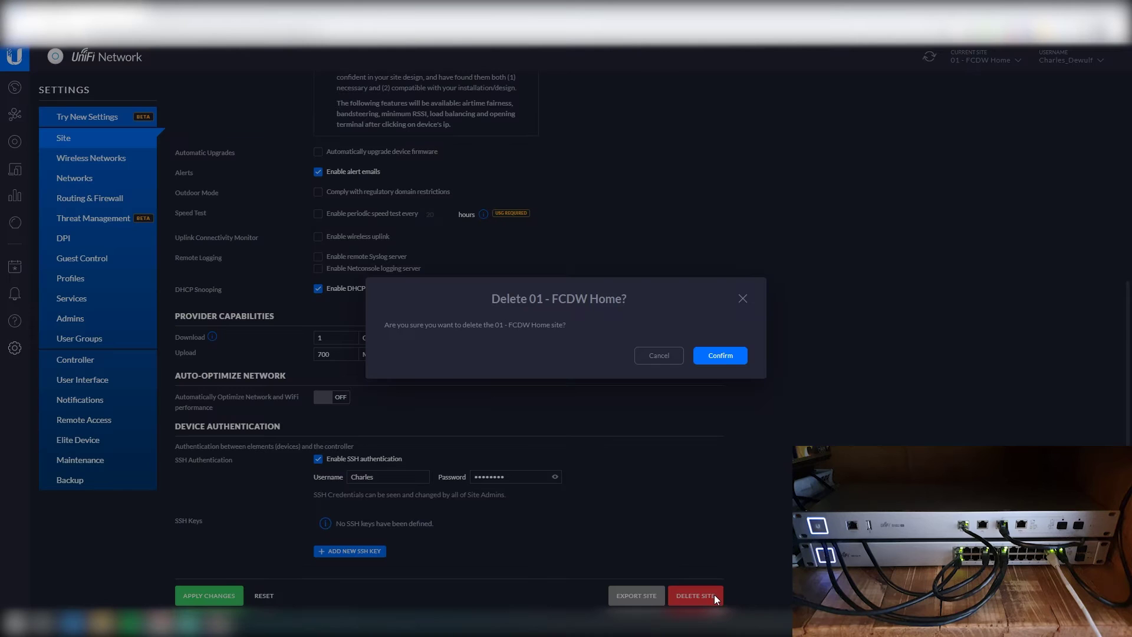
left_click(731, 357)
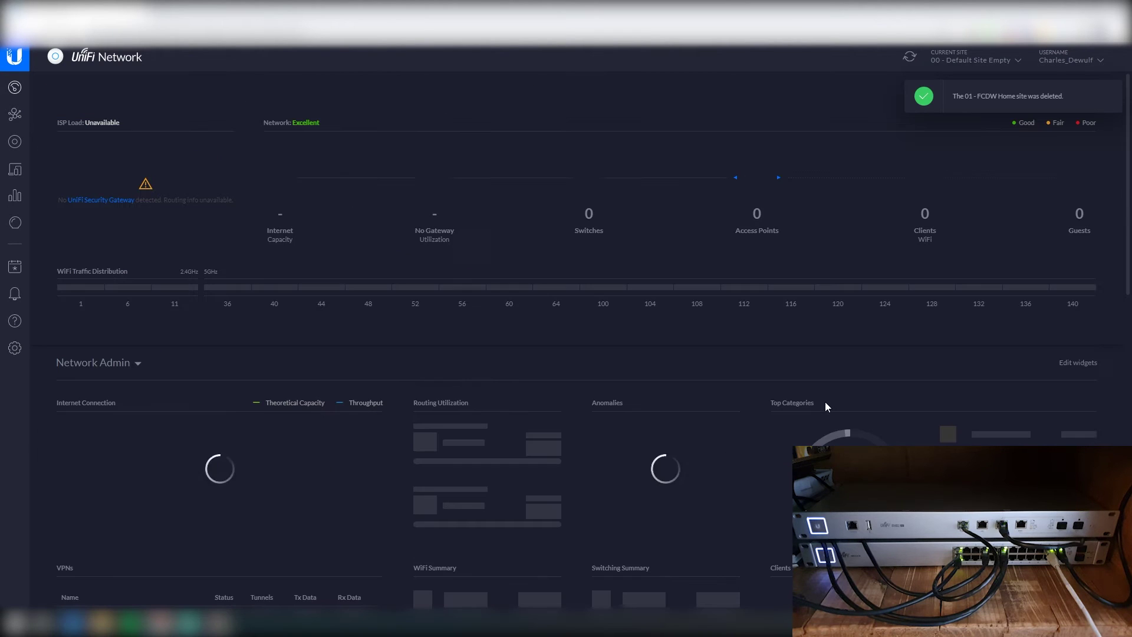
Step: Add a new site named '01 - FCDW Home' from the Current Site list
left_click(988, 63)
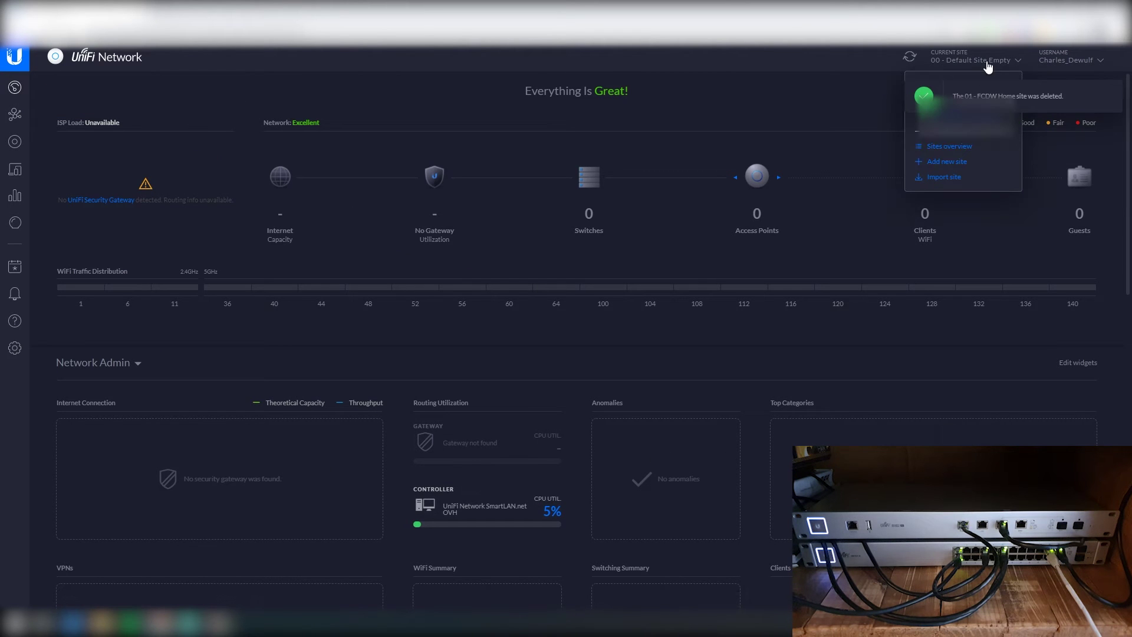
left_click(751, 70)
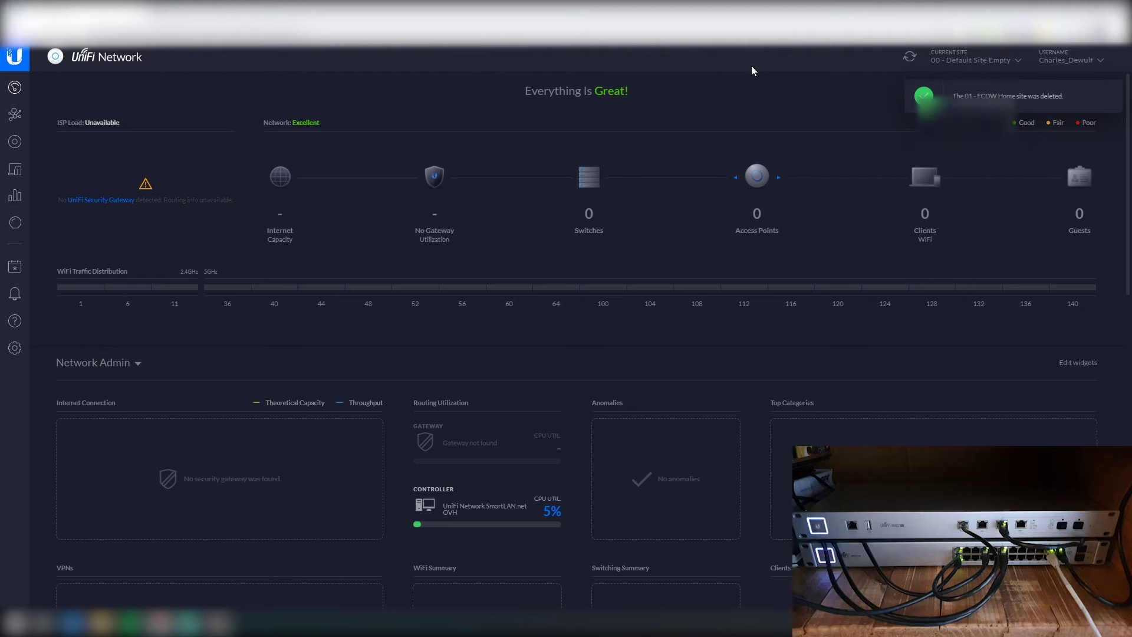
left_click(979, 63)
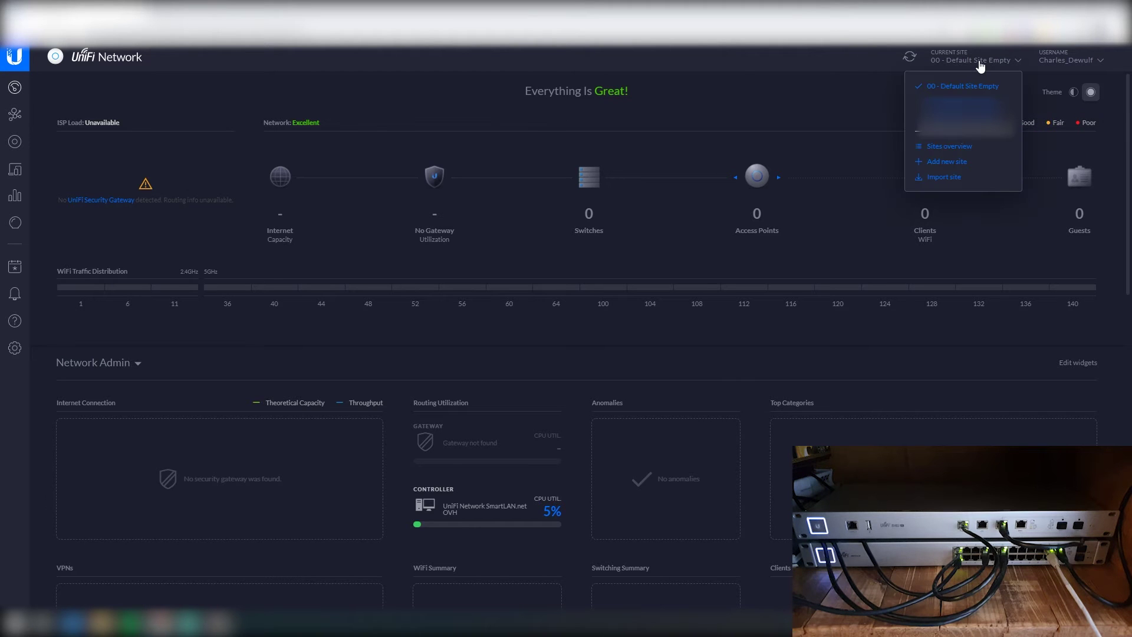
left_click(944, 163)
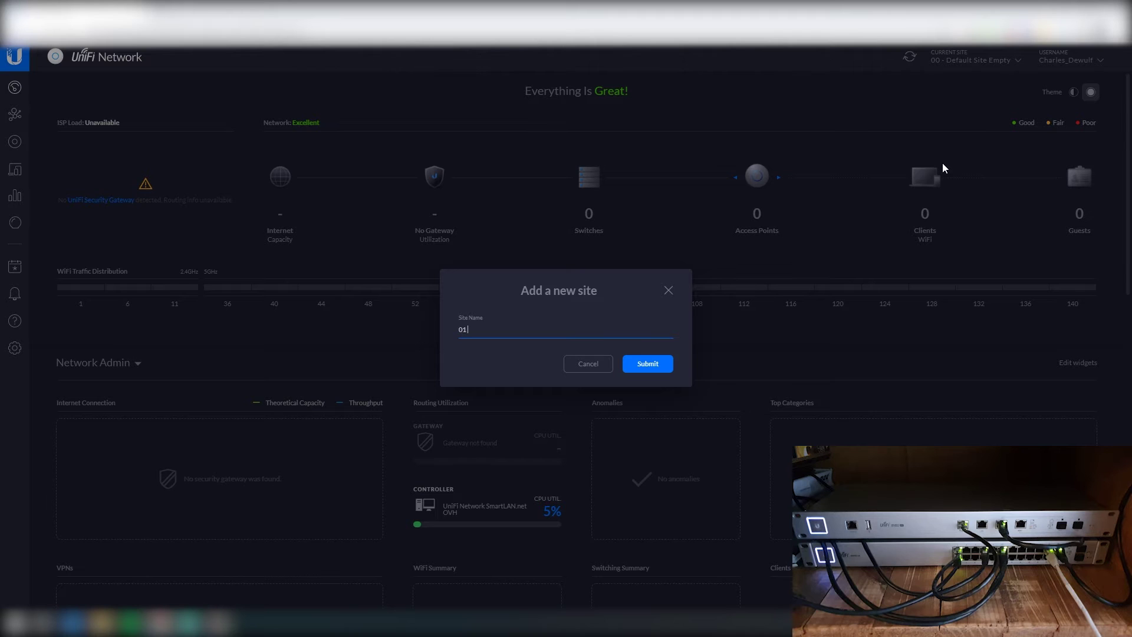
type("01 - FCDW Home")
left_click(650, 365)
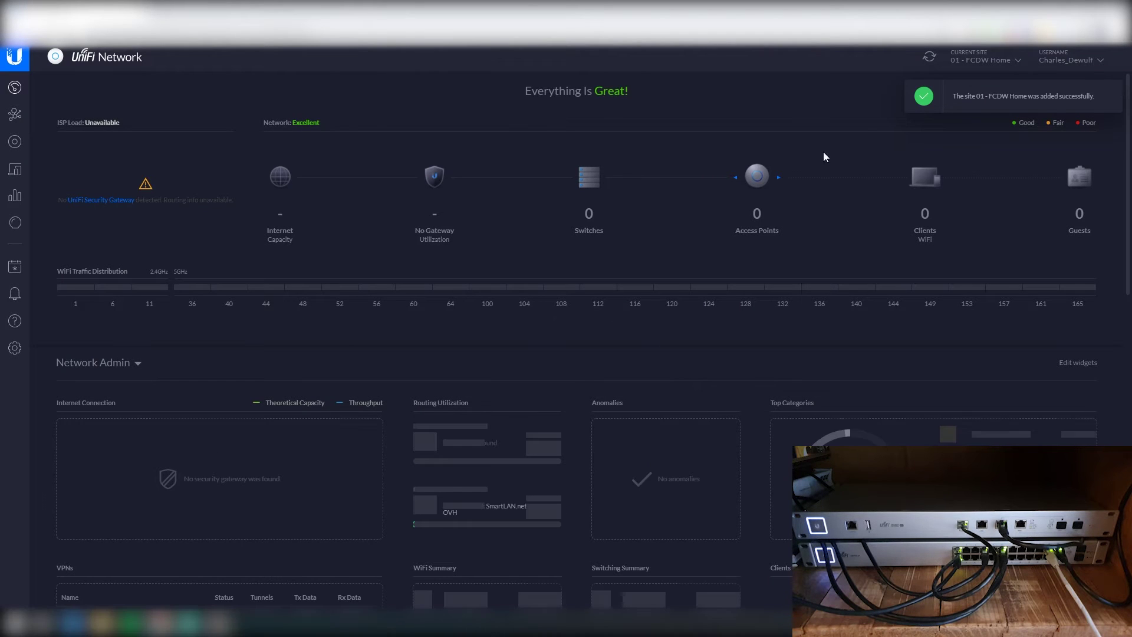
Step: Choose France as the Country or Territory in the new site's settings
left_click(989, 61)
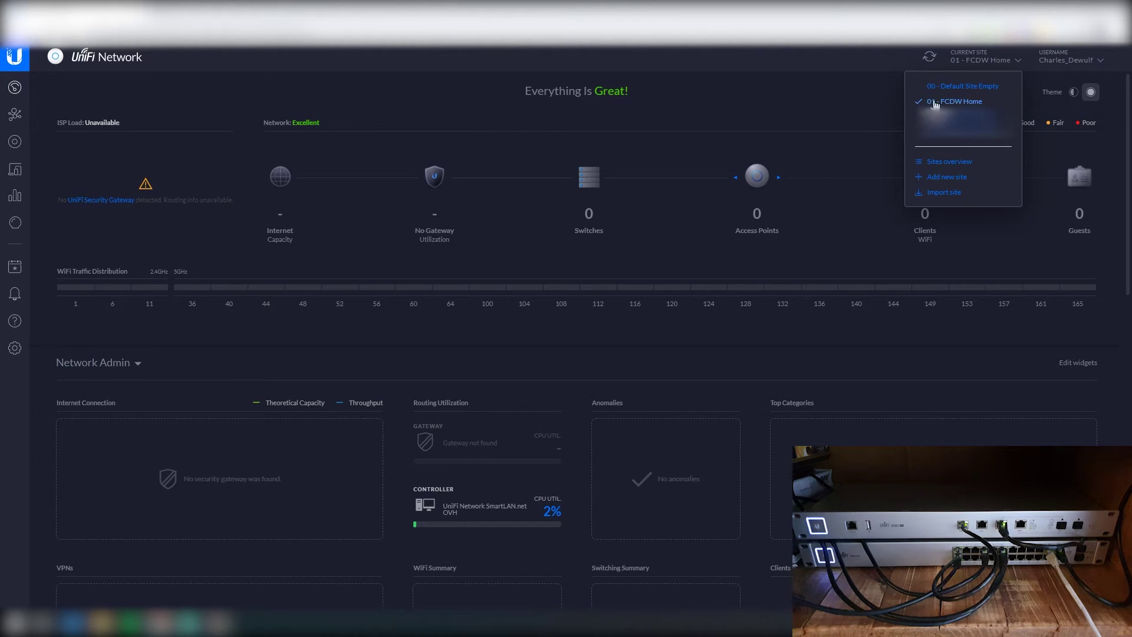
left_click(973, 63)
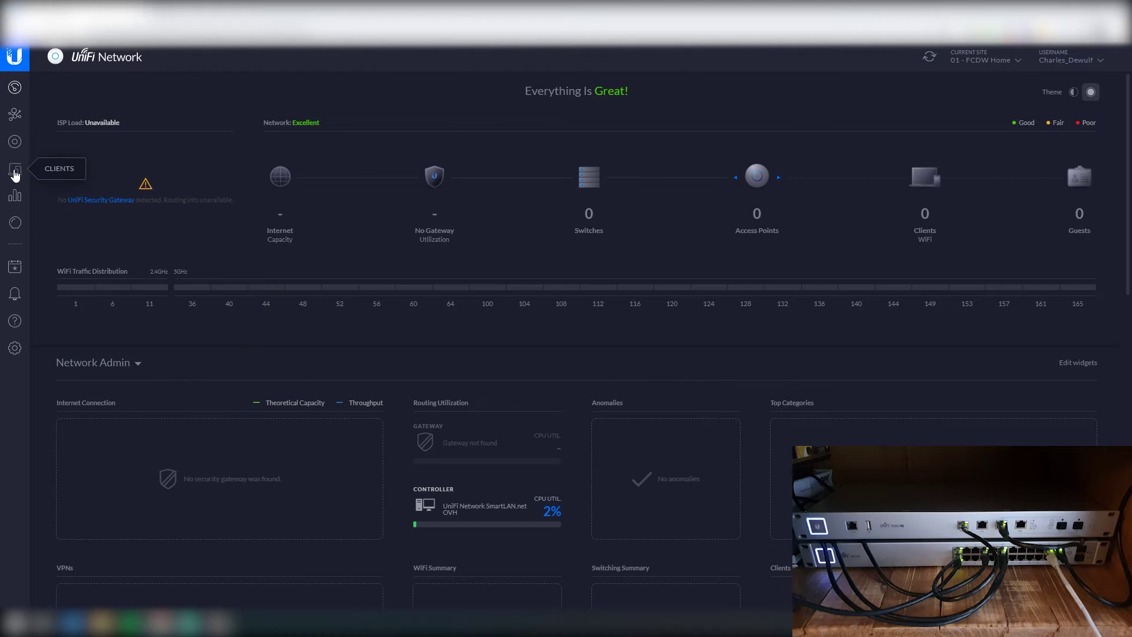
left_click(15, 348)
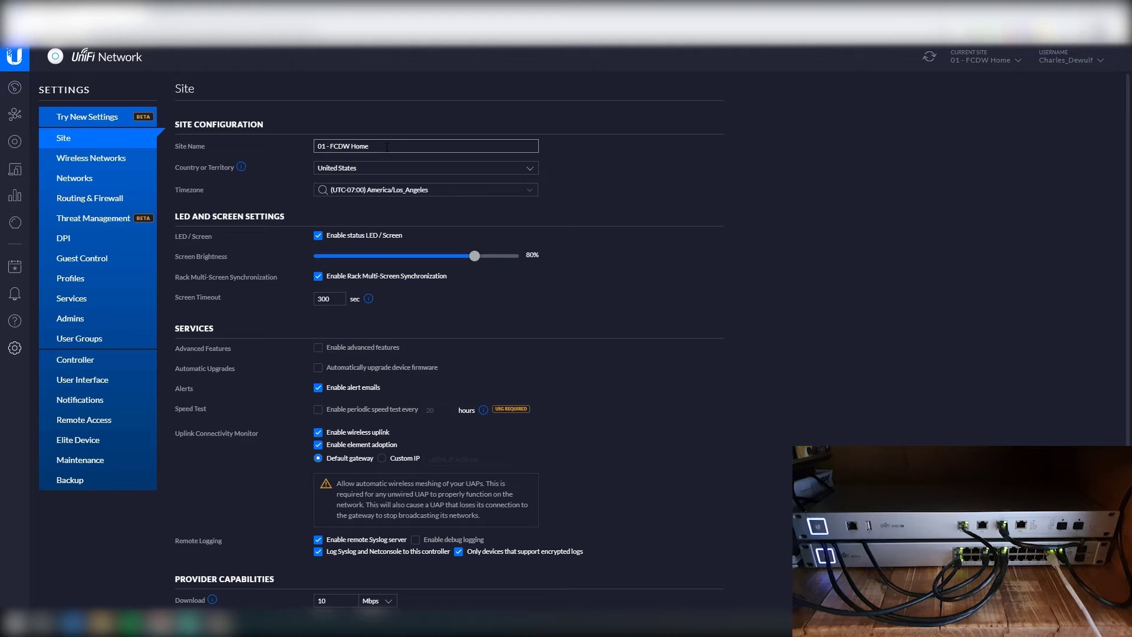
left_click(378, 168)
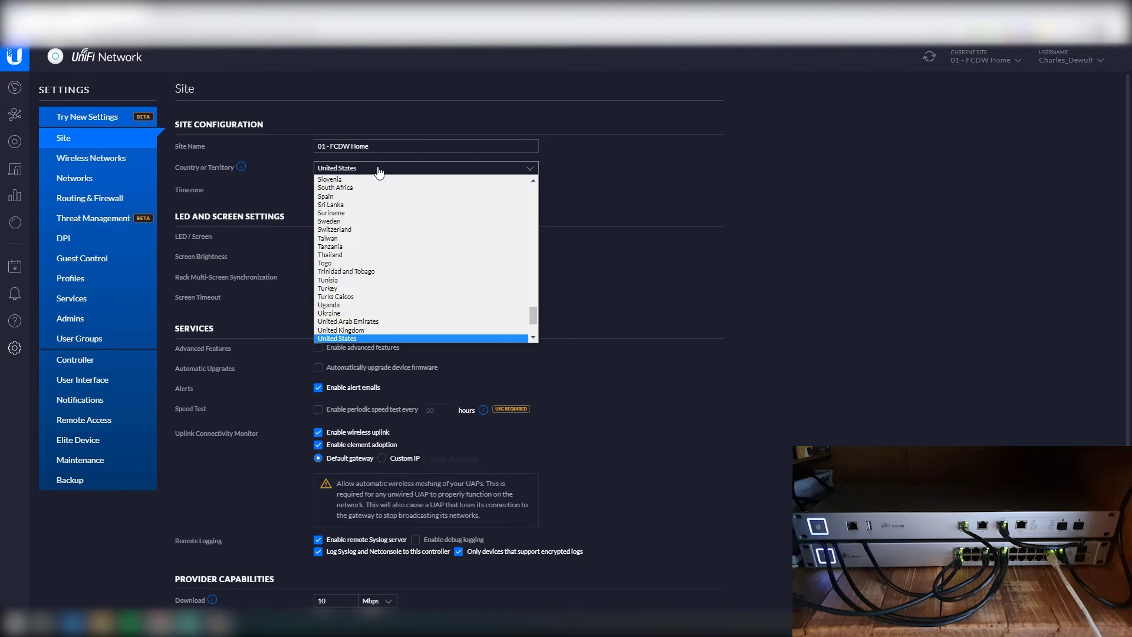
key("f")
key("r")
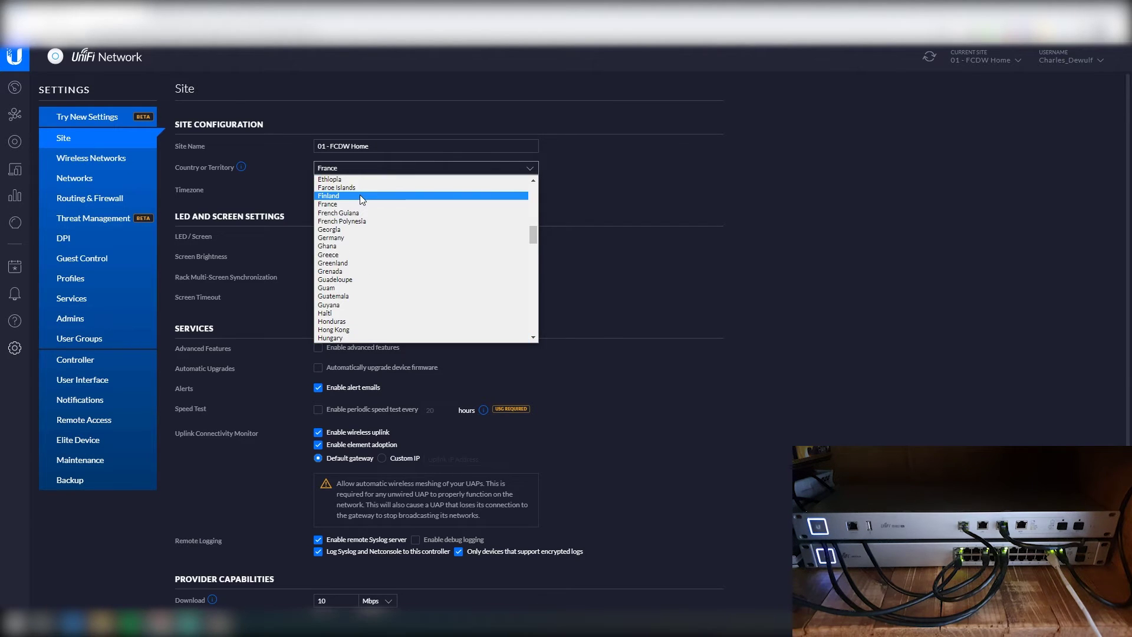
left_click(359, 195)
Step: Page through the Timezone list and pick (UTC+02:00) Europe/Paris
left_click(381, 190)
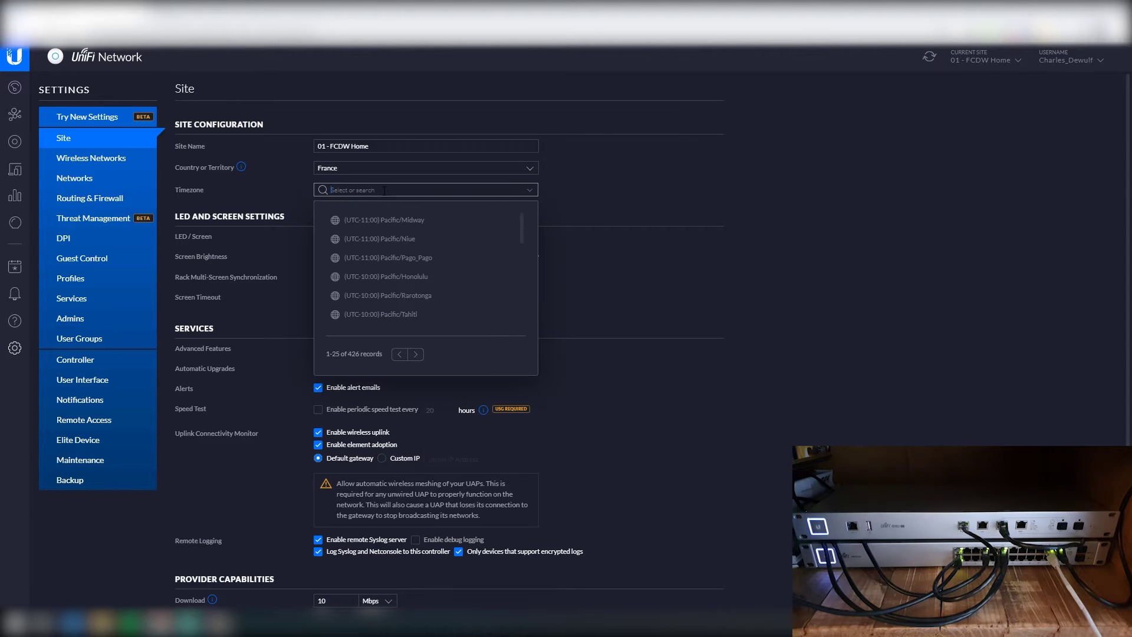
scroll(395, 271, "down", 5)
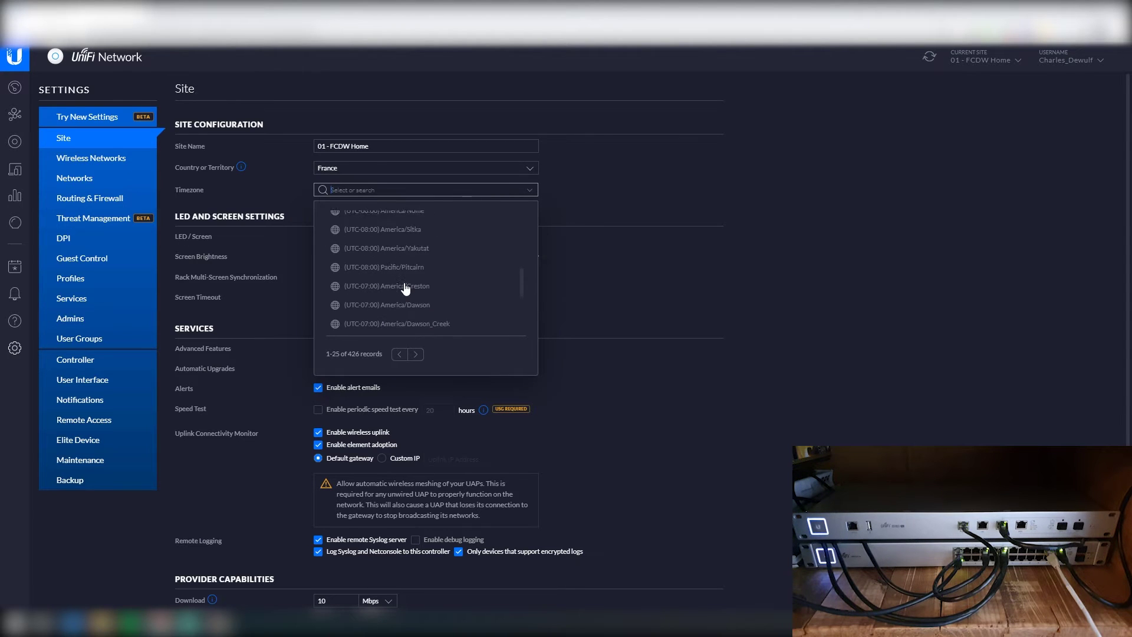
scroll(407, 283, "down", 2)
scroll(404, 277, "up", 5)
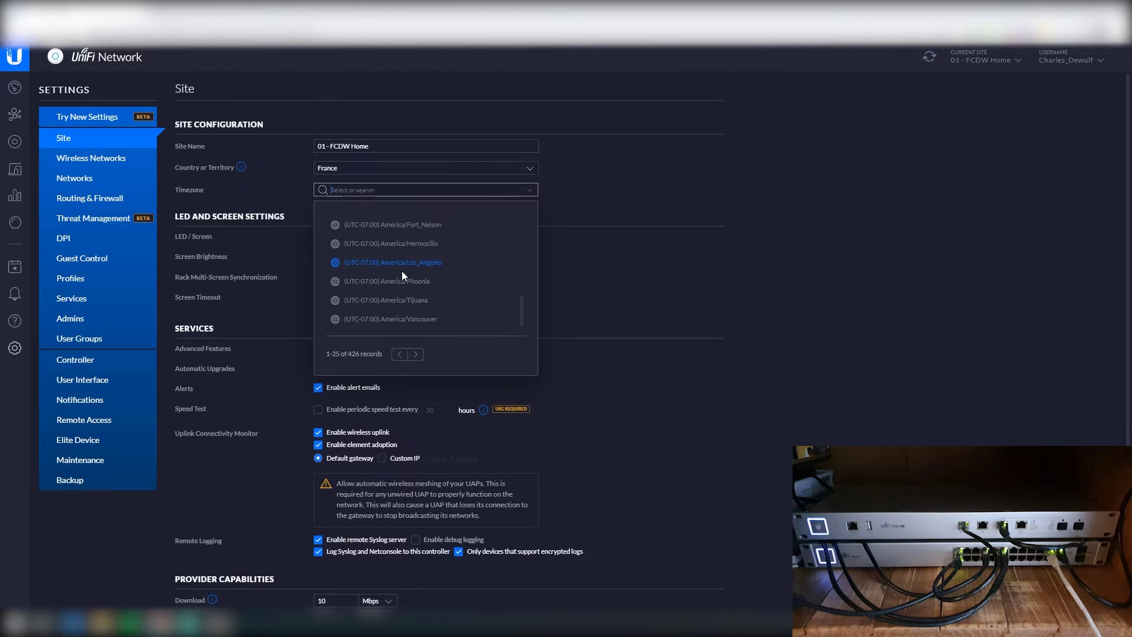
scroll(405, 287, "up", 2)
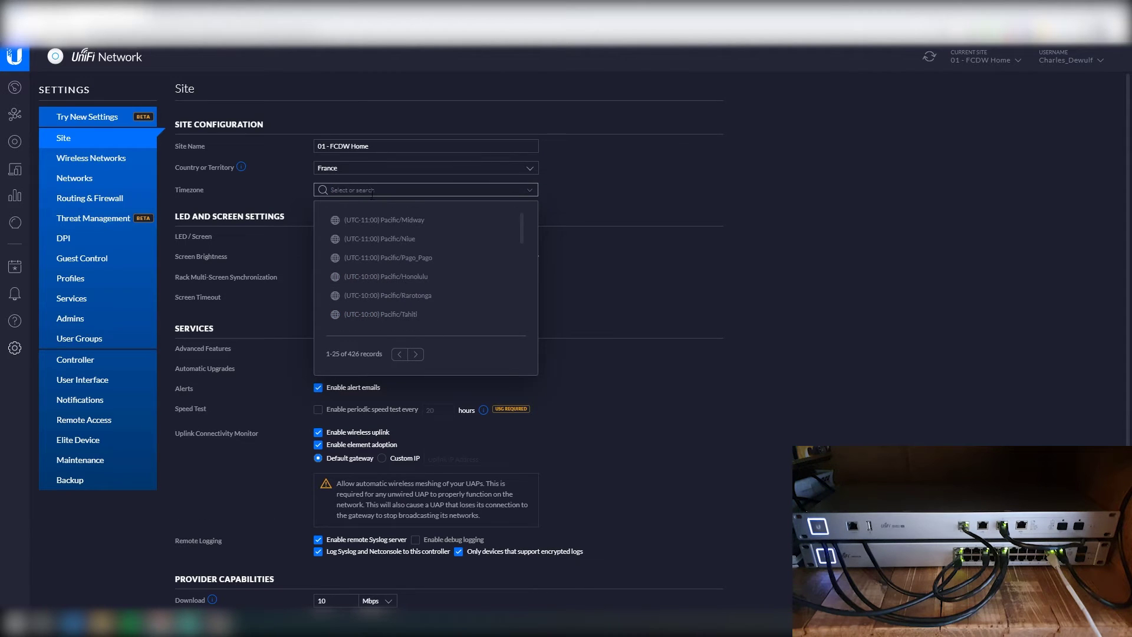
left_click(281, 193)
left_click(437, 190)
left_click(416, 355)
left_click(418, 355)
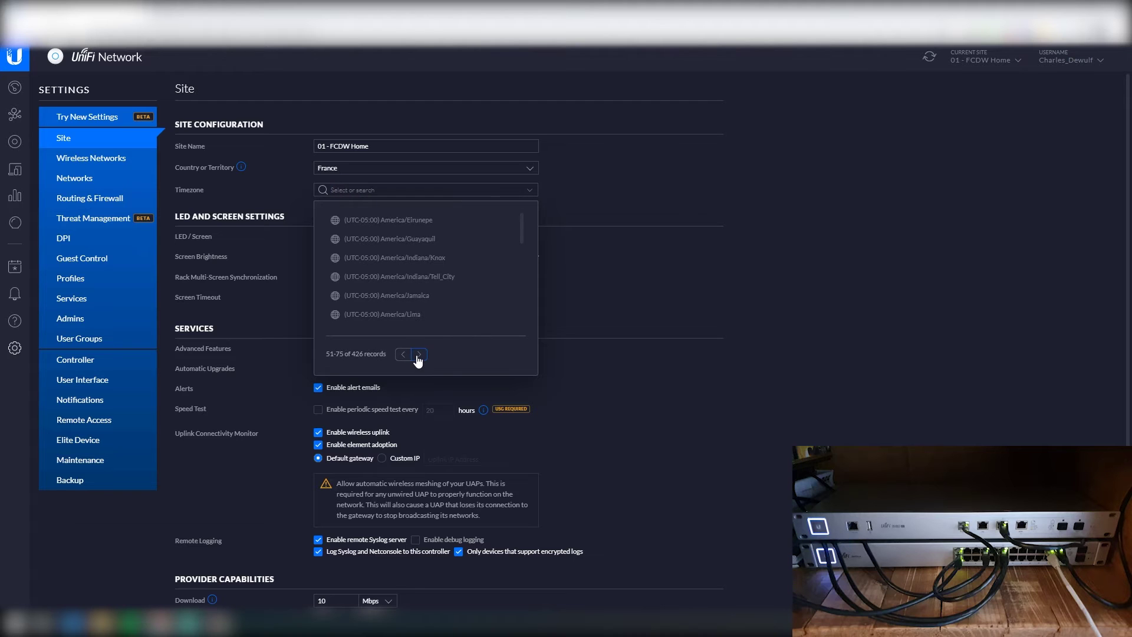
left_click(418, 355)
left_click(418, 356)
left_click(418, 355)
left_click(418, 356)
left_click(427, 355)
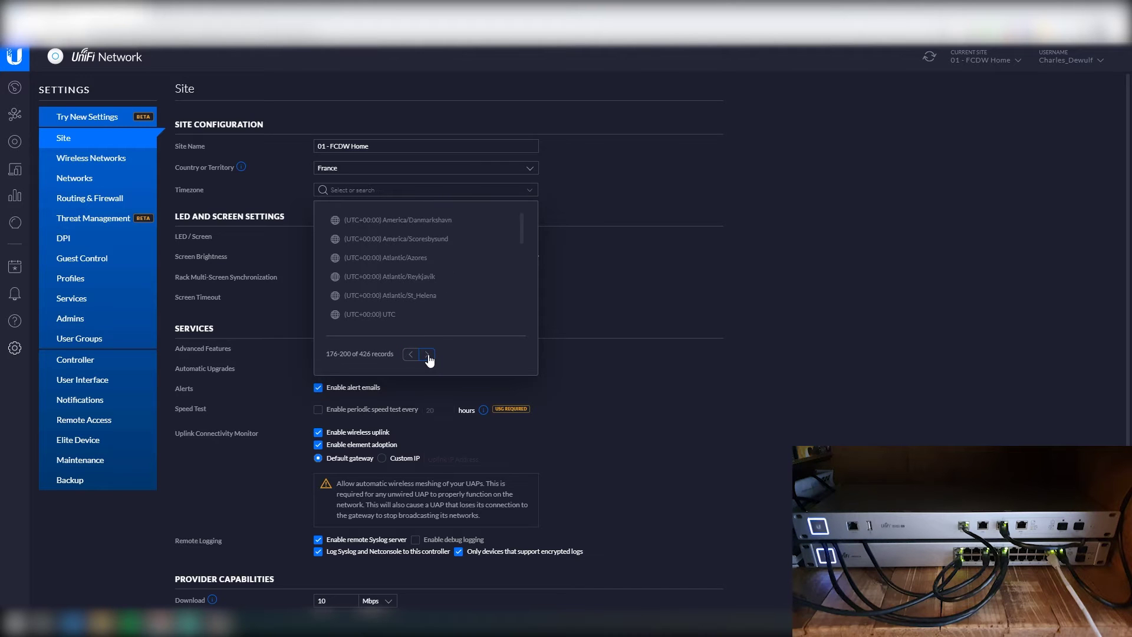
scroll(446, 302, "down", 2)
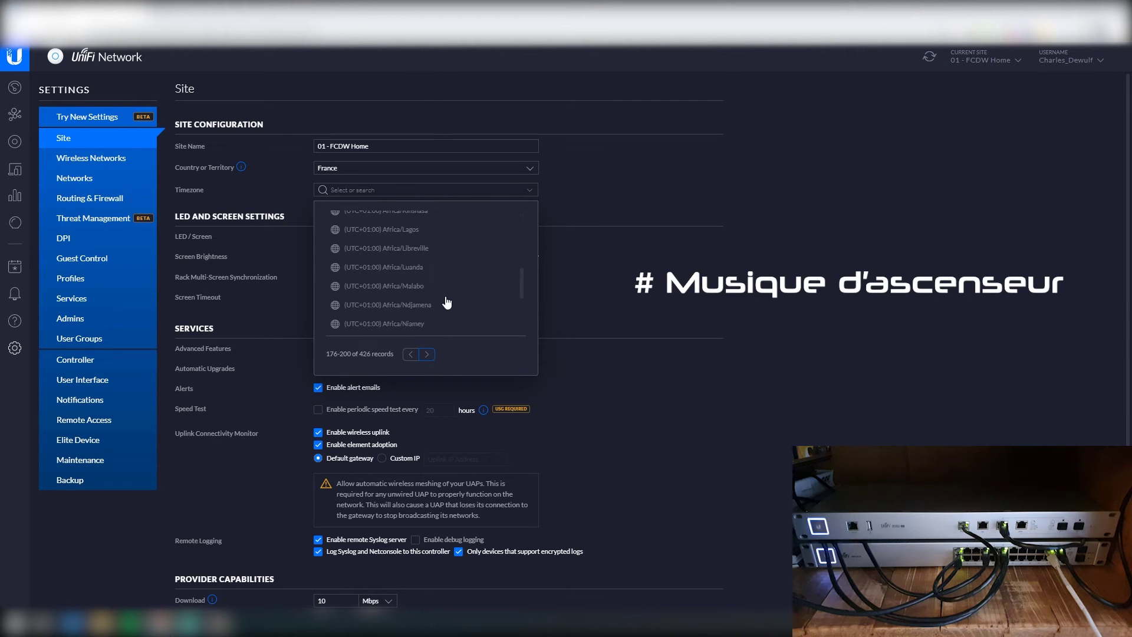
scroll(447, 302, "down", 2)
left_click(426, 354)
scroll(451, 280, "down", 2)
scroll(452, 280, "up", 3)
scroll(452, 281, "down", 3)
scroll(452, 281, "up", 3)
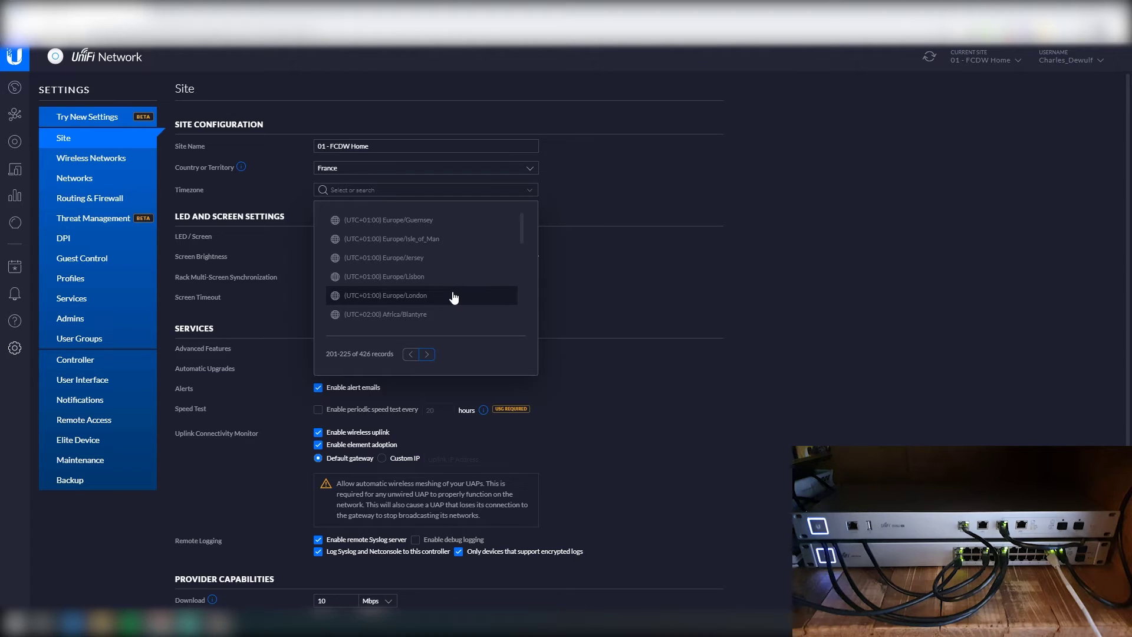
scroll(453, 297, "down", 6)
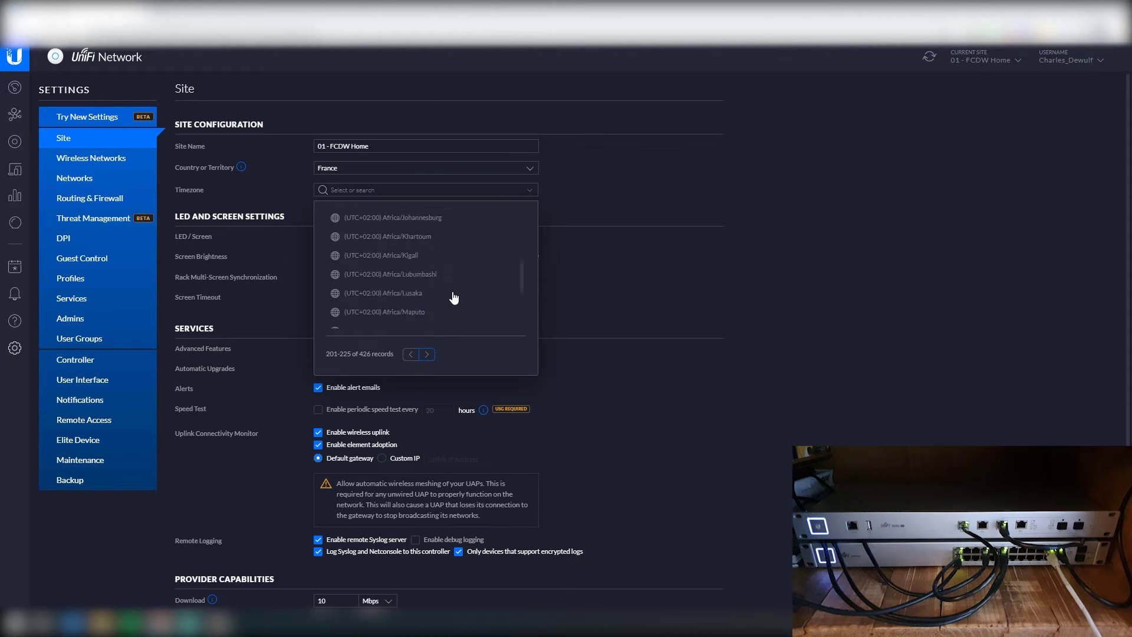
scroll(454, 297, "down", 1)
left_click(427, 353)
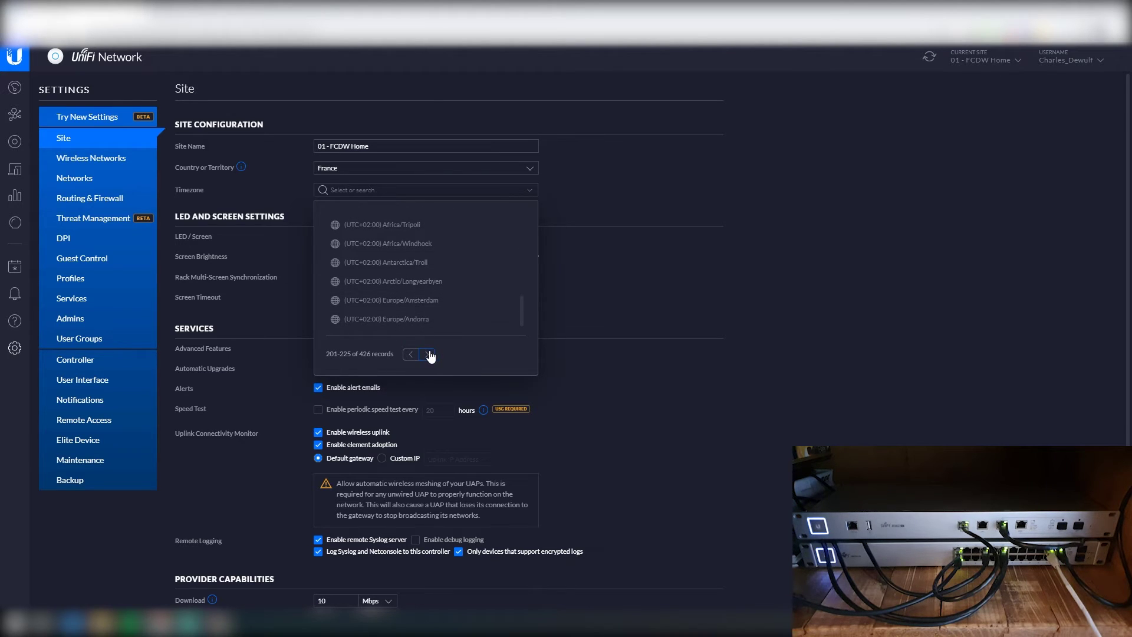
scroll(447, 262, "down", 1)
scroll(449, 265, "up", 5)
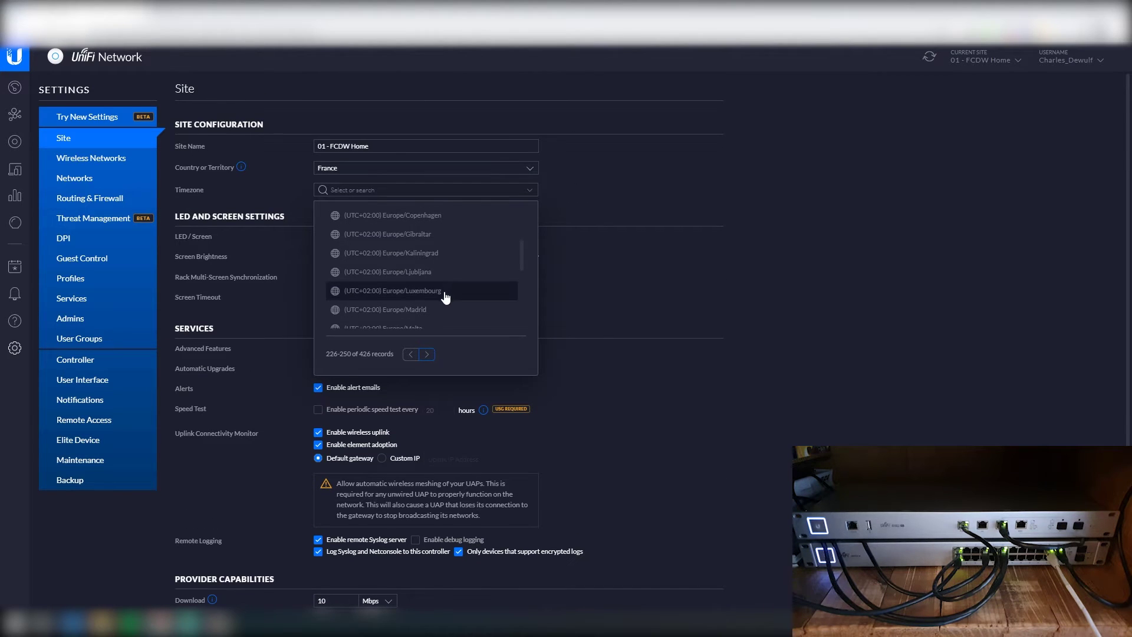
scroll(446, 298, "up", 2)
scroll(447, 296, "down", 3)
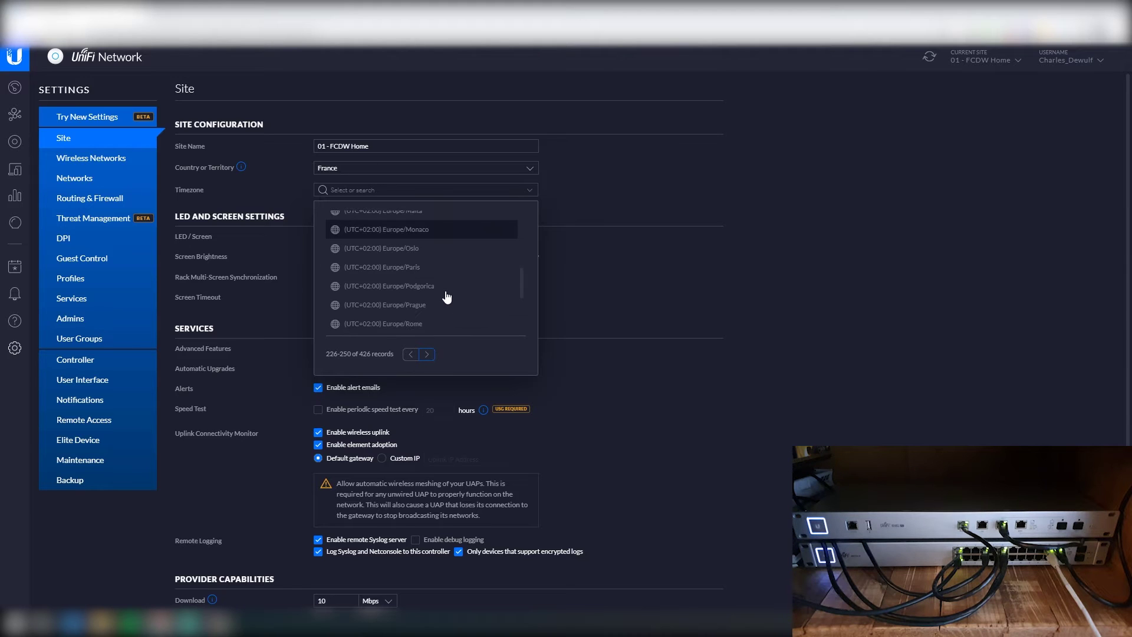
left_click(409, 271)
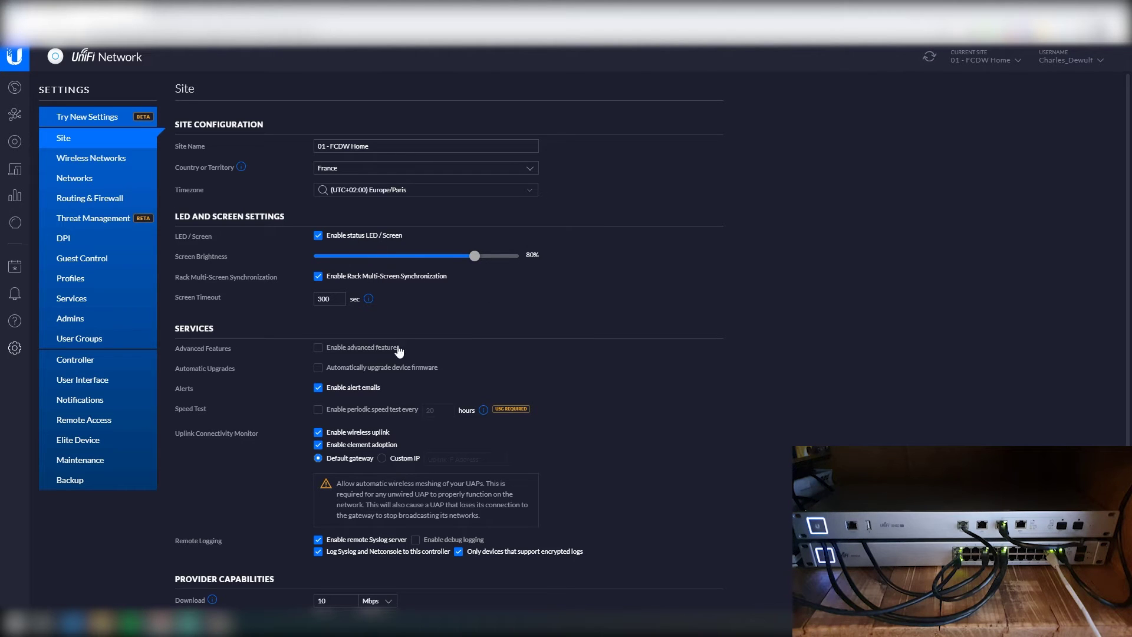
Step: Enable advanced features and turn off wireless uplink monitoring
left_click(331, 354)
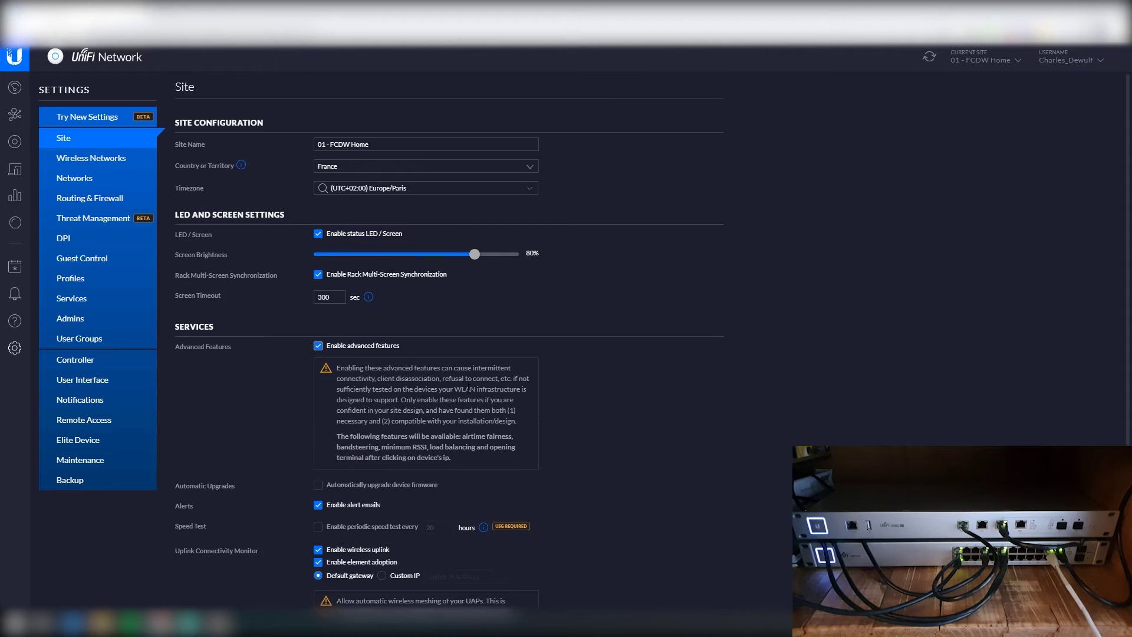
scroll(332, 356, "down", 2)
scroll(327, 317, "down", 1)
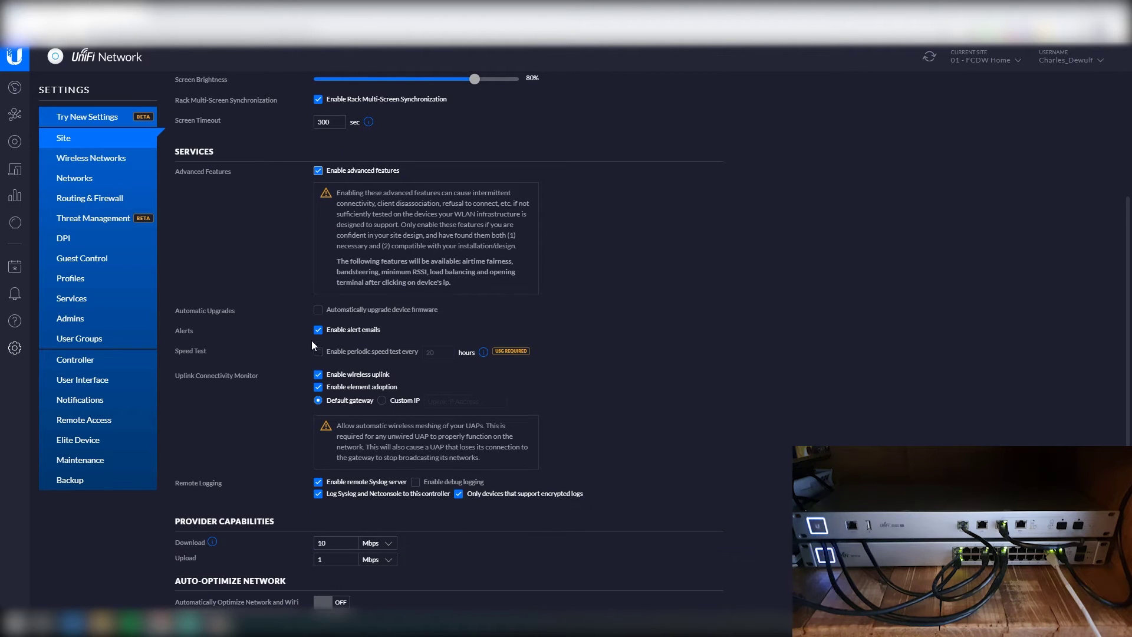
left_click(360, 376)
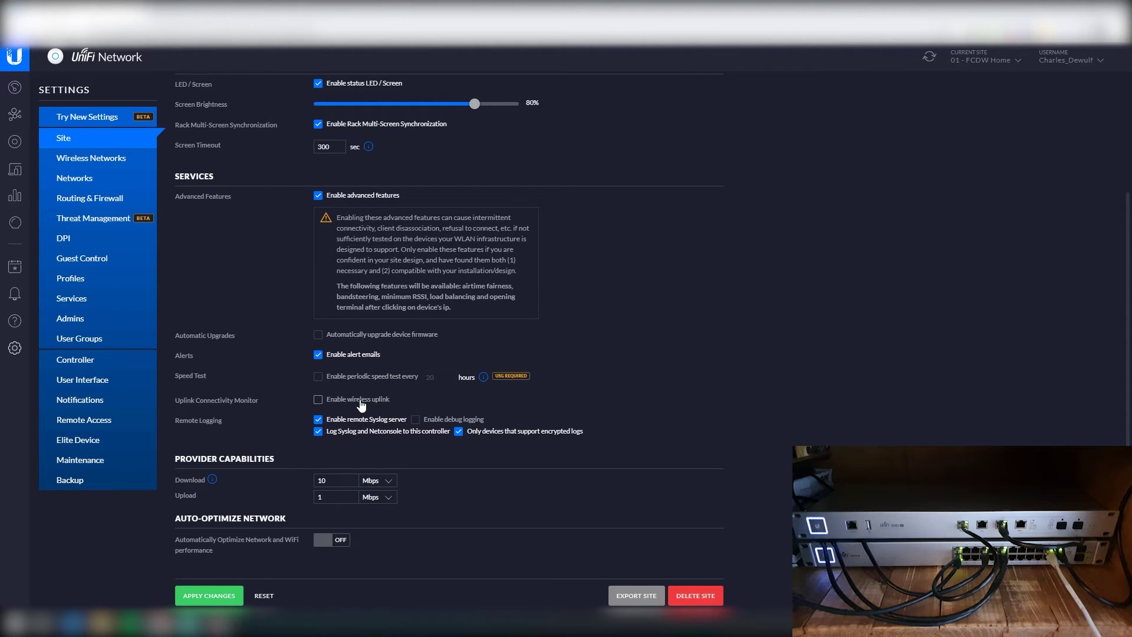
Step: Set provider capabilities to 1 Gbps download and 700 Mbps upload
left_click(371, 480)
key("Tab")
type("700")
left_click(332, 477)
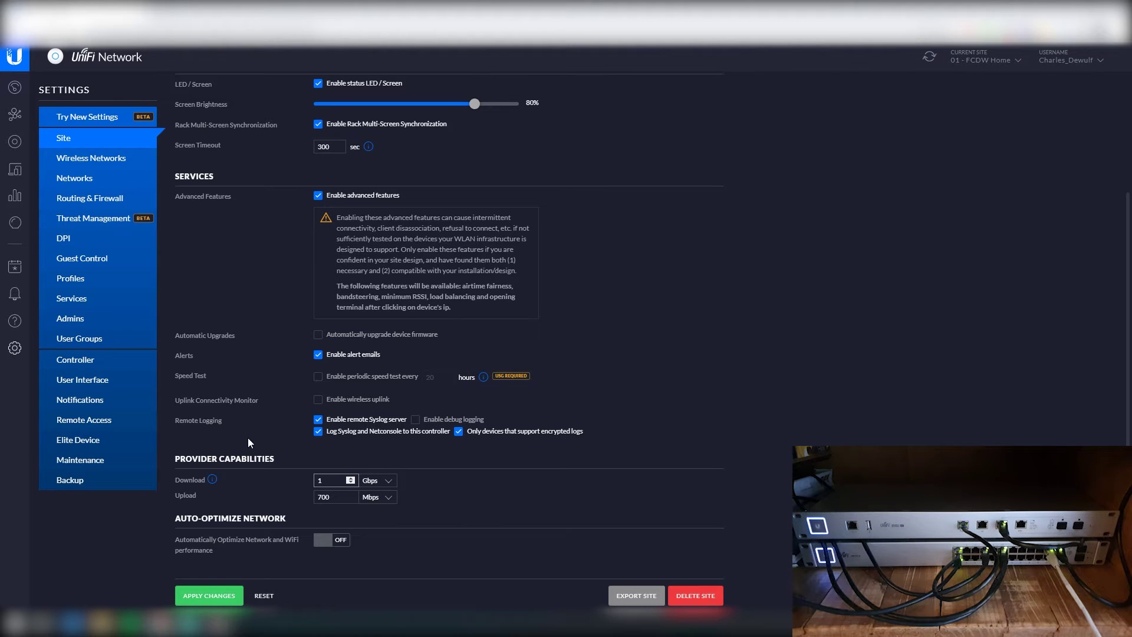
scroll(270, 402, "up", 3)
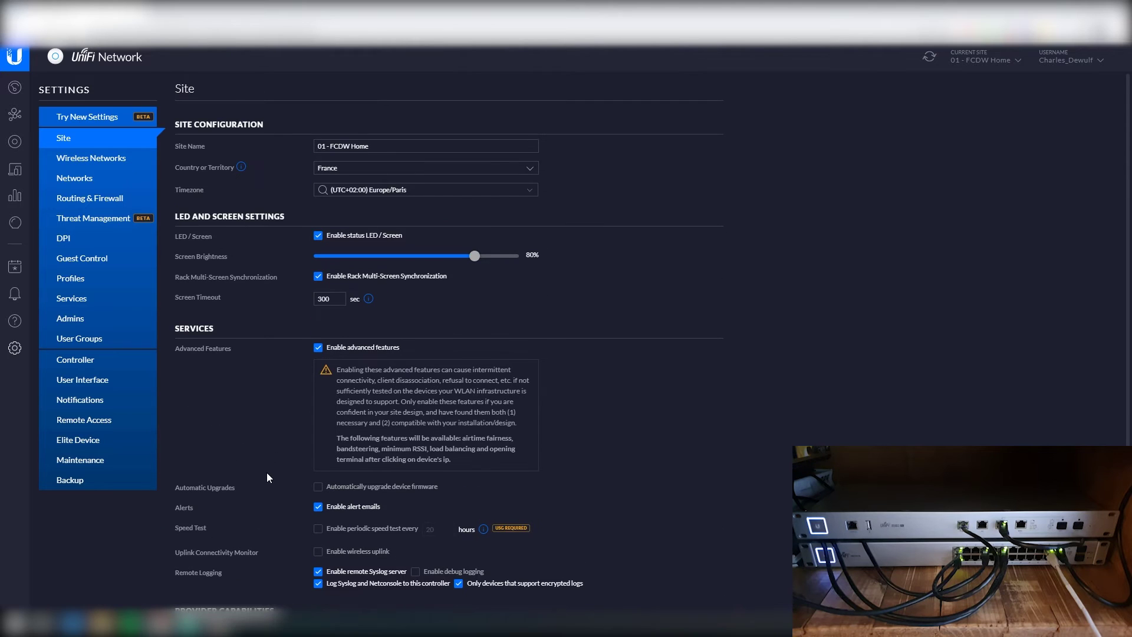
scroll(265, 478, "down", 3)
Step: Apply the site settings, then shorten the SSH username, enter a new SSH password, and apply
left_click(216, 598)
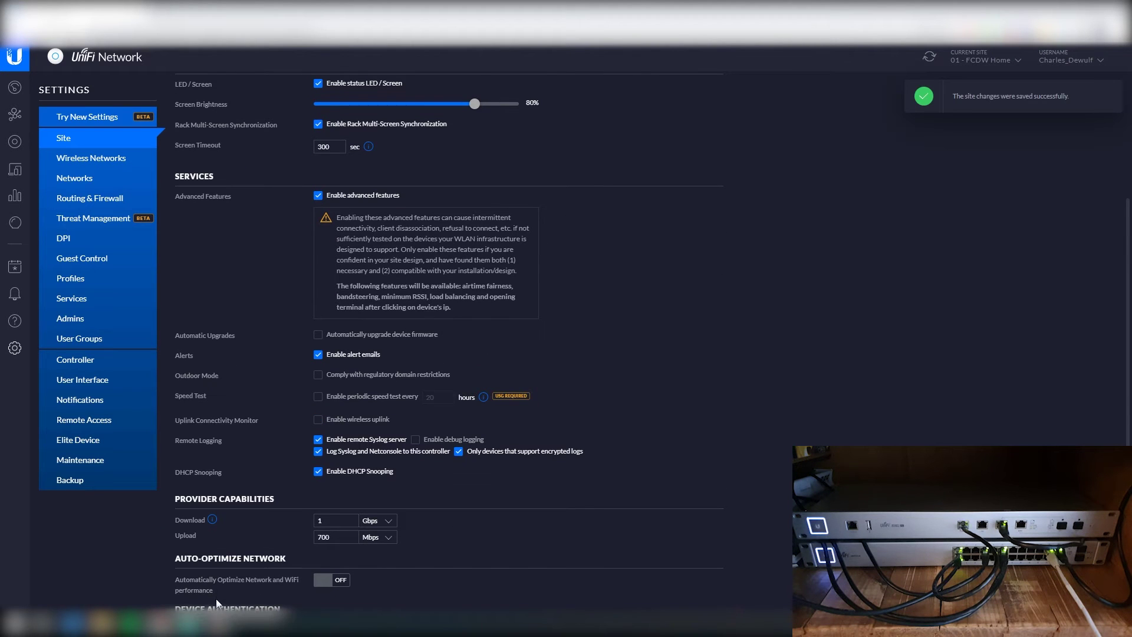
scroll(270, 401, "down", 4)
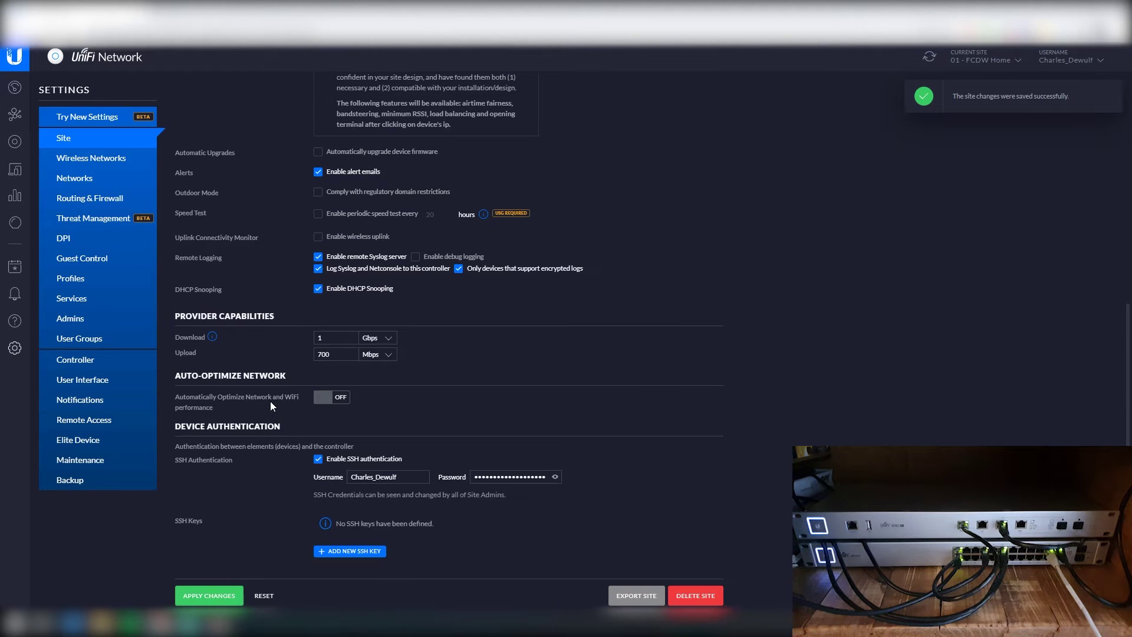
left_click_drag(397, 477, 376, 486)
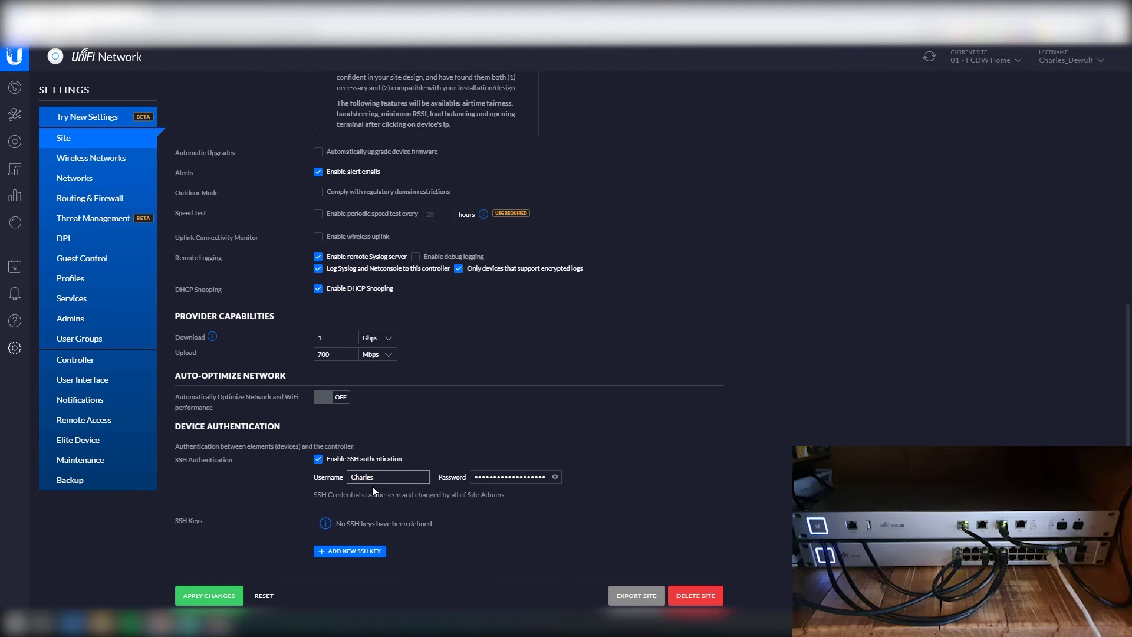
key("BackSpace")
key("Tab")
left_click(555, 477)
left_click(554, 477)
double_click(535, 477)
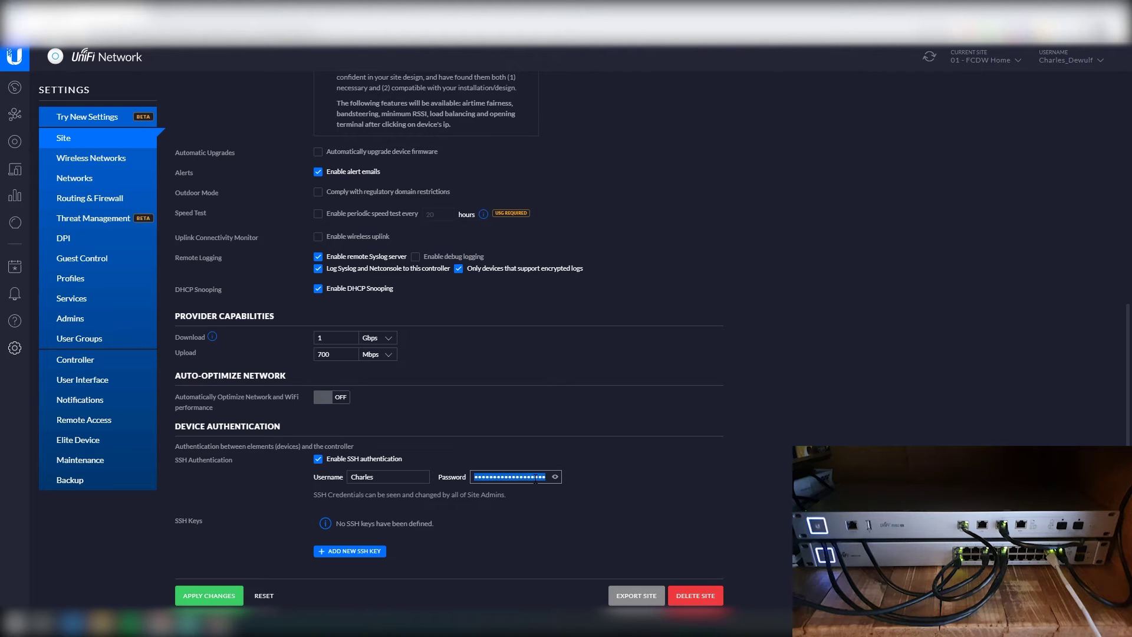
type("password")
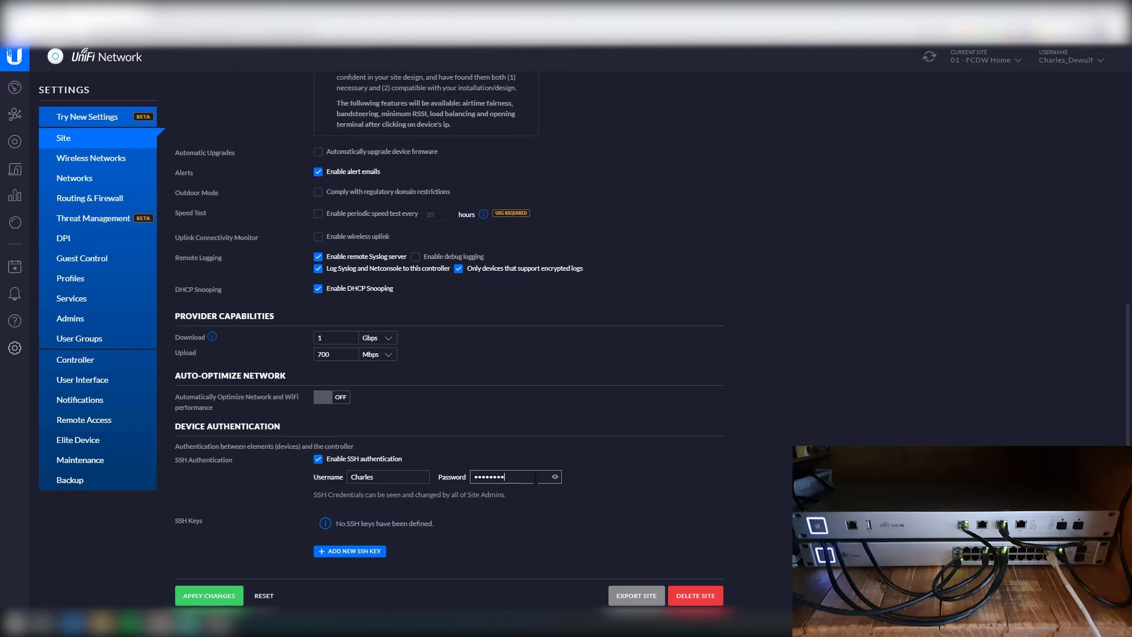
left_click(217, 600)
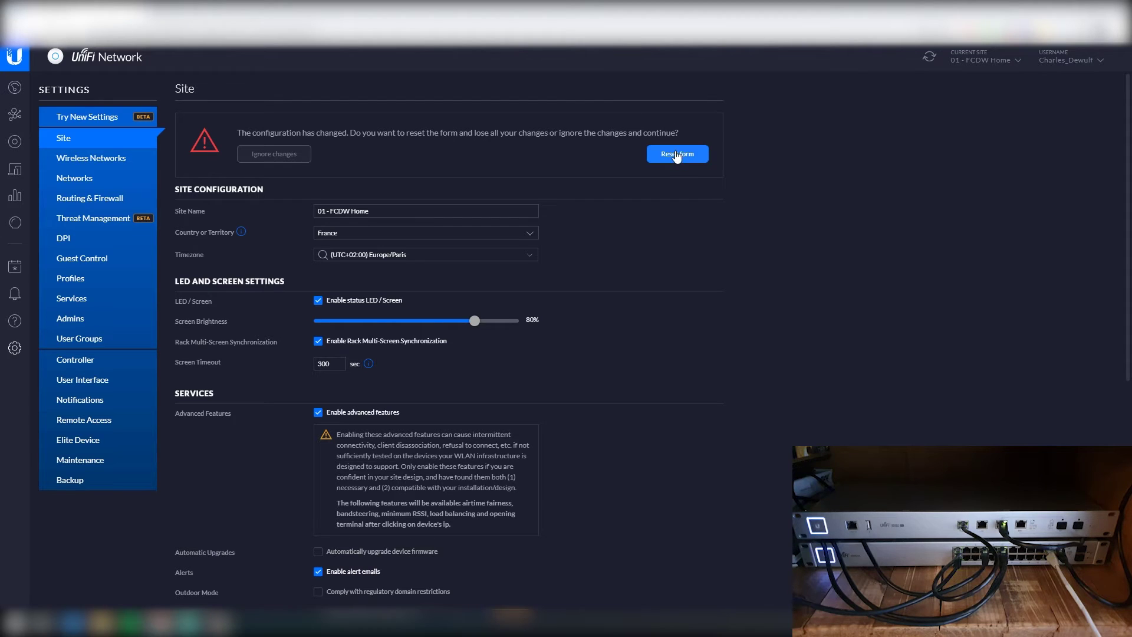
Step: Reset the form to the saved settings and go to Wireless Networks, which is still empty
left_click(677, 156)
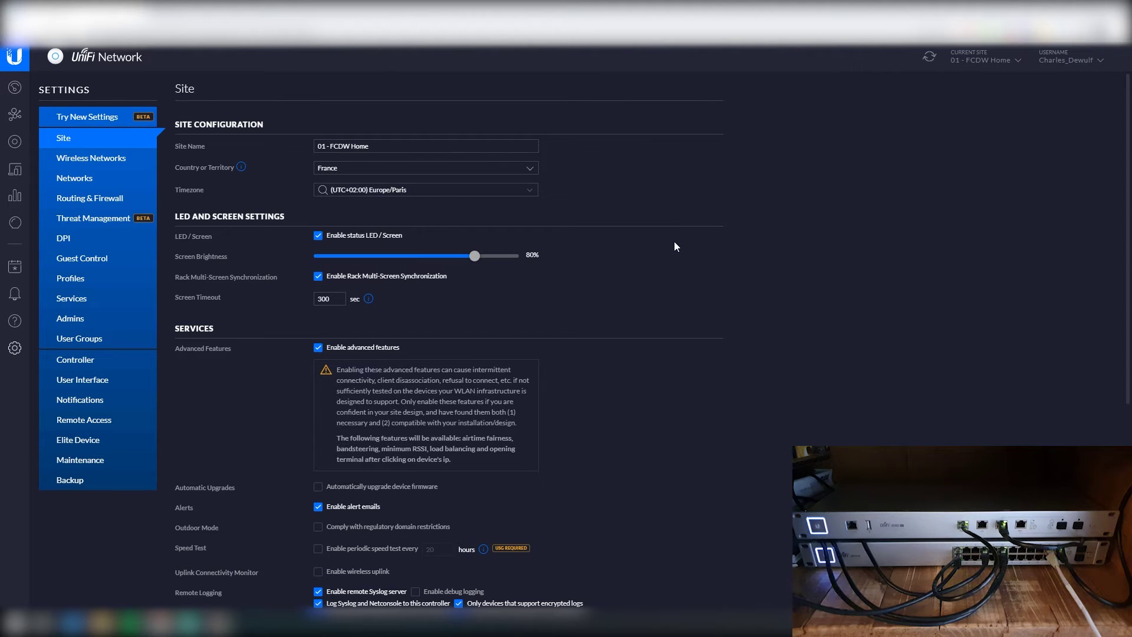
scroll(653, 303, "down", 5)
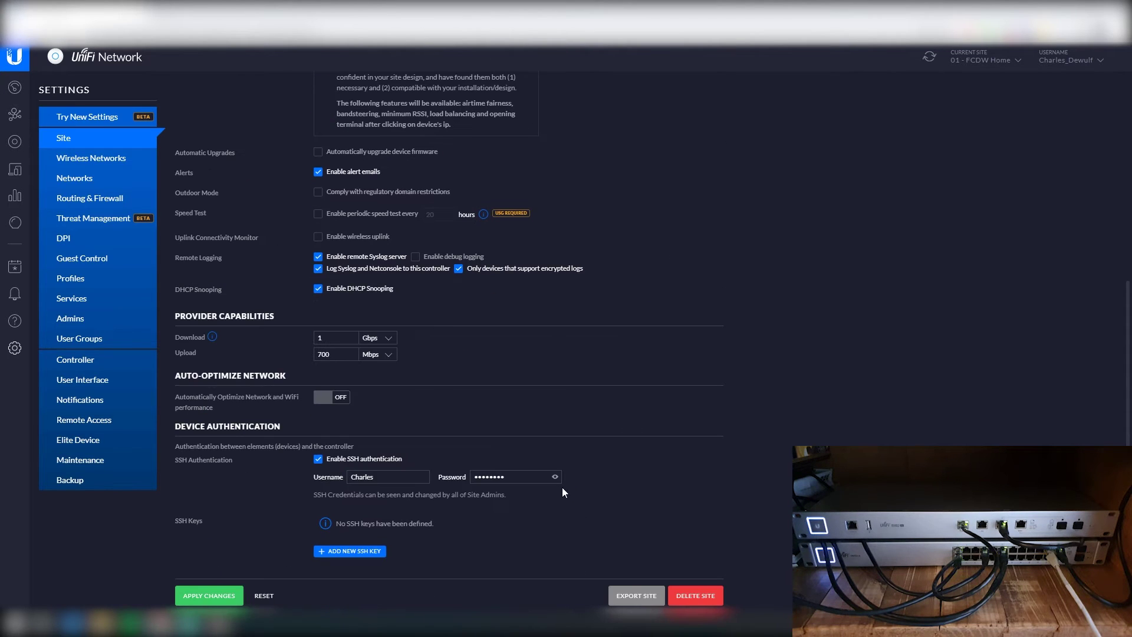
scroll(590, 405, "up", 5)
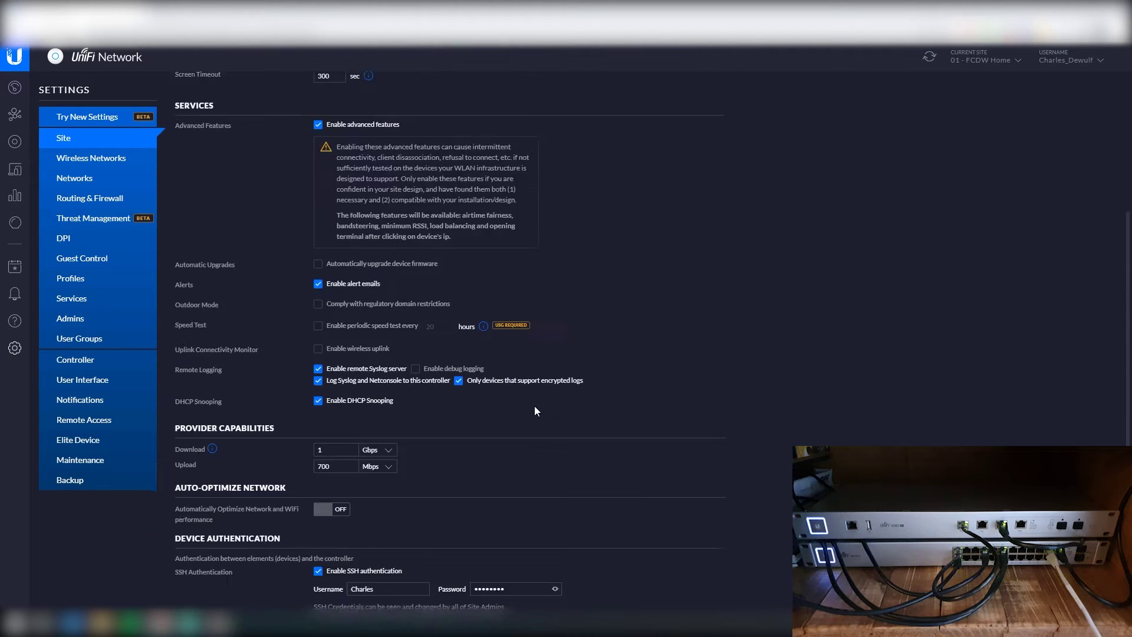
left_click(98, 164)
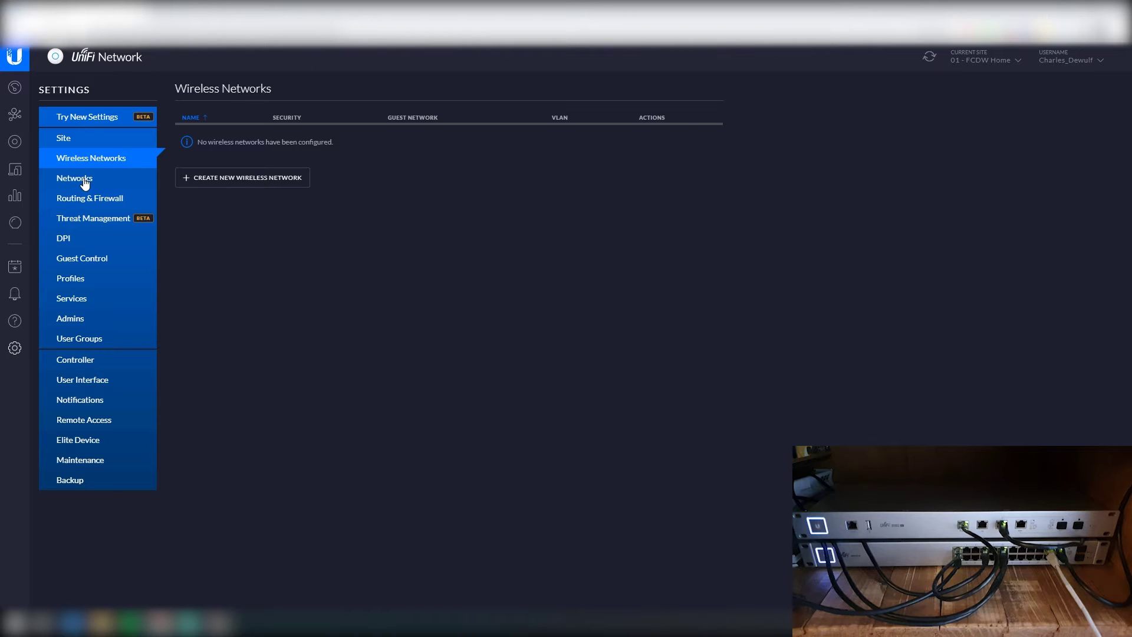
Step: Edit the default LAN with gateway 10.1.1.1/24, an updated DHCP range and domain name Management
left_click(85, 183)
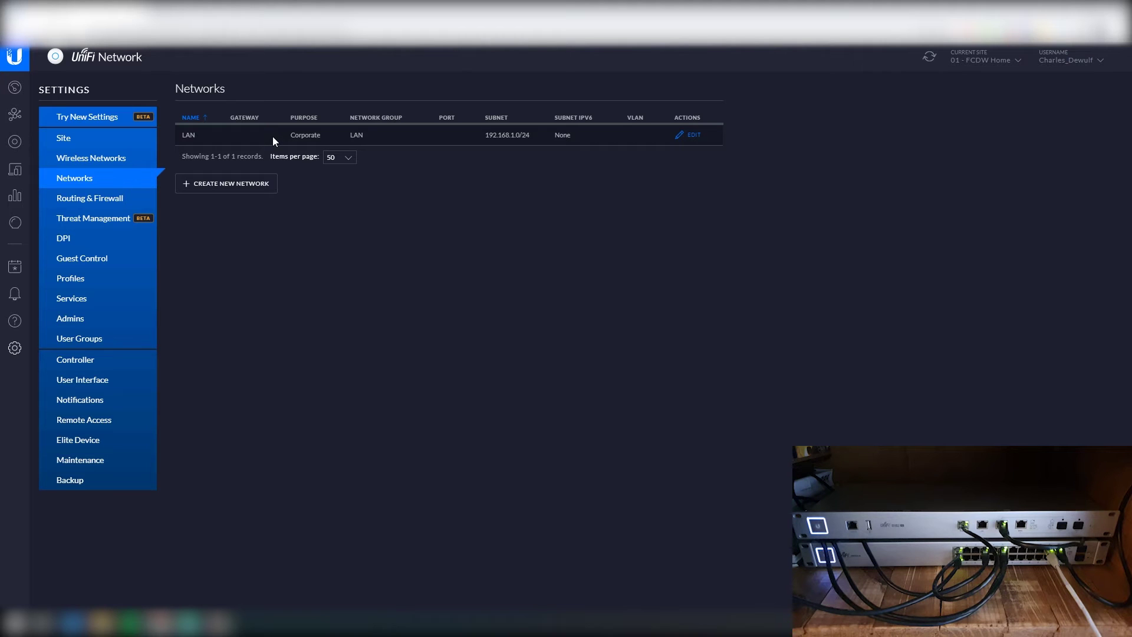
left_click(691, 137)
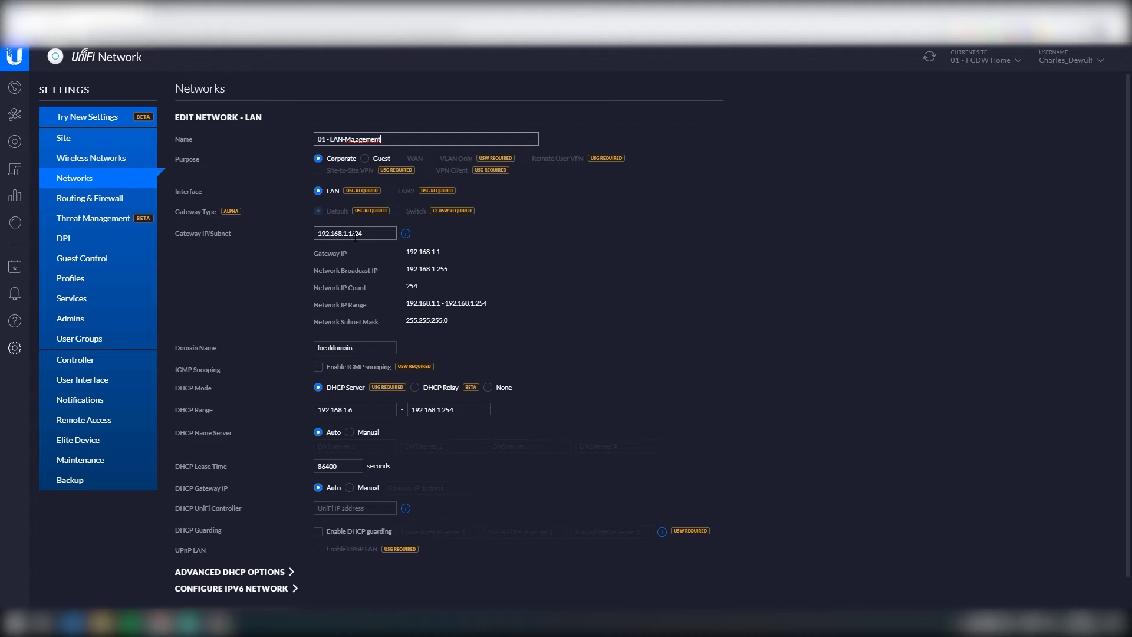
left_click_drag(343, 233, 255, 228)
type("10.1.")
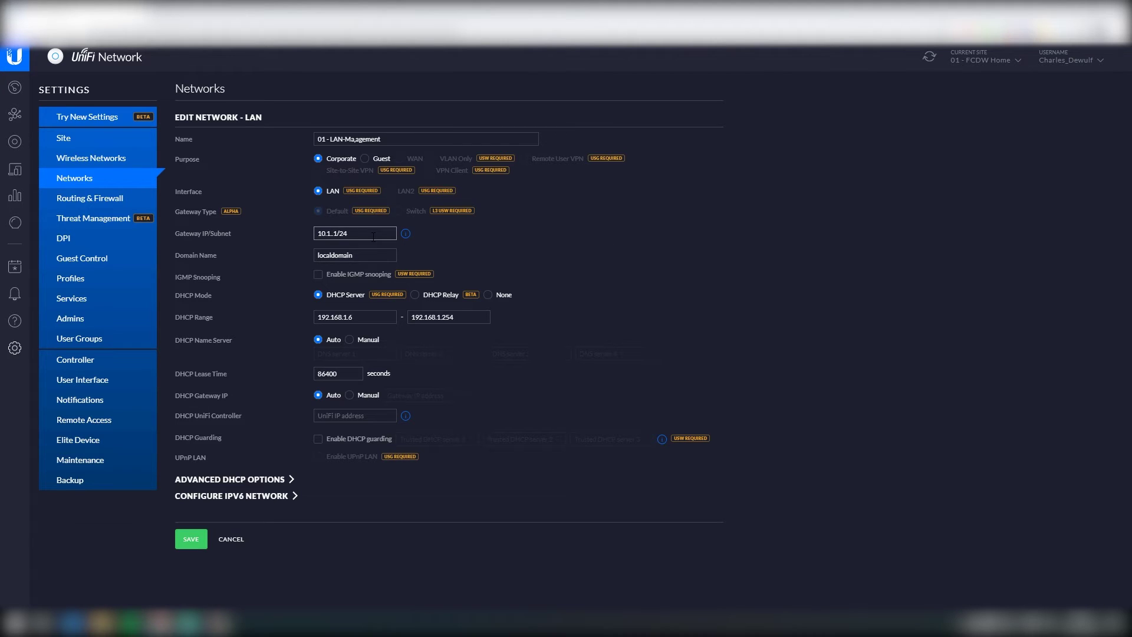
type("1.")
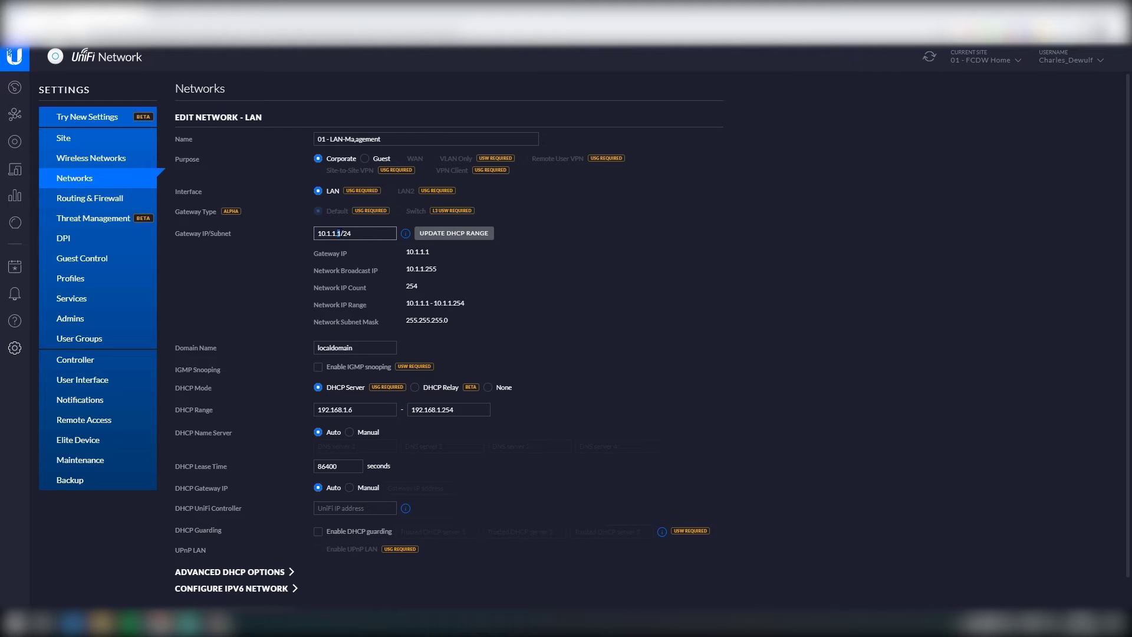
left_click(457, 234)
left_click(369, 354)
left_click_drag(369, 353, 292, 354)
type("Management")
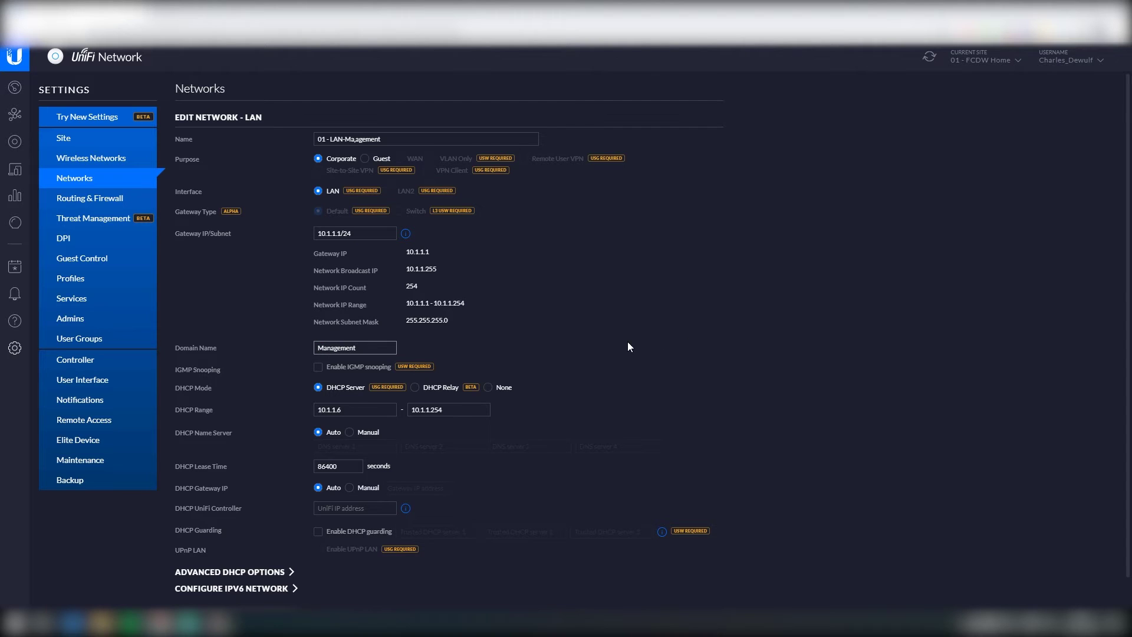
Step: Set the DHCP range to start at 10.1.1.6 and save the LAN network
scroll(627, 345, "down", 1)
left_click(362, 374)
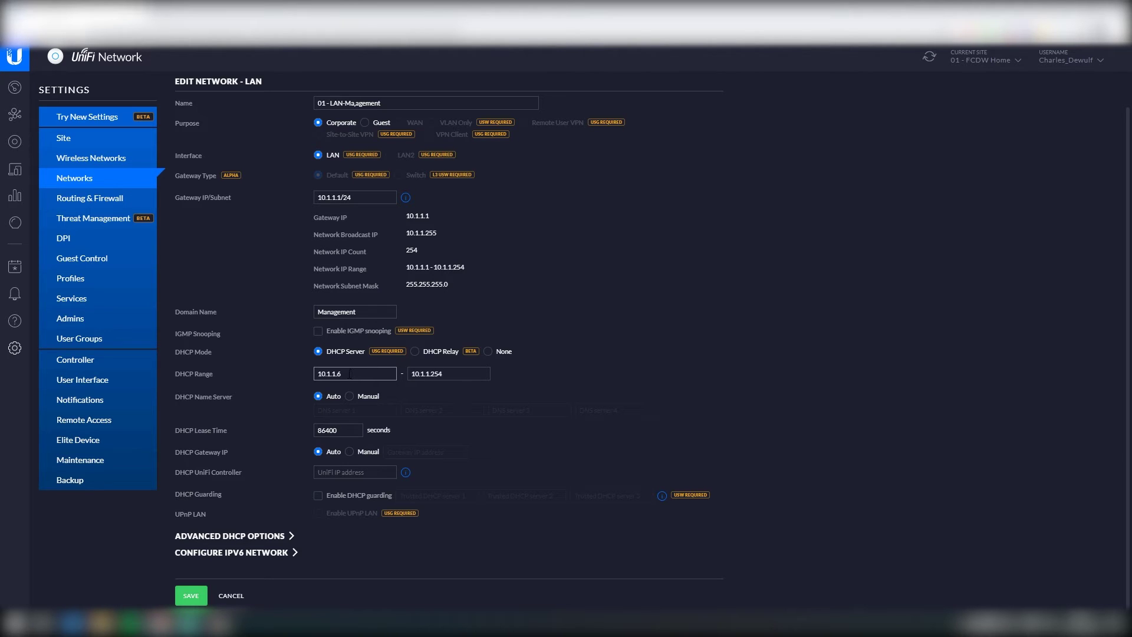
key("shift+Left")
left_click(576, 375)
left_click(189, 595)
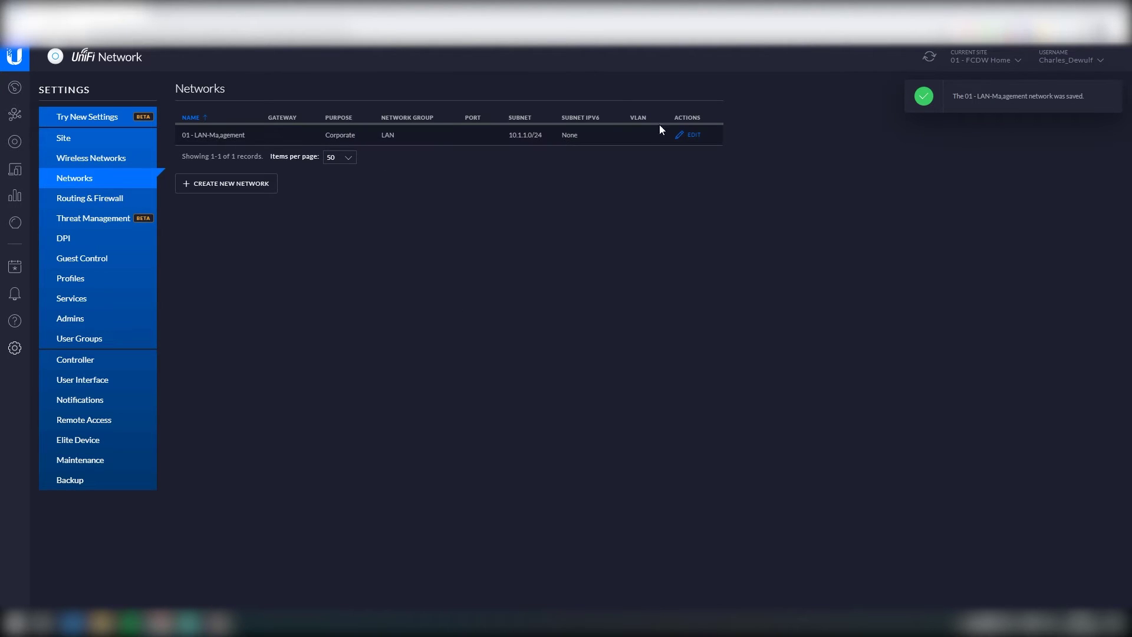
Step: Fix the typo so the network is named '01 - LAN-Management' and save again
left_click(690, 135)
left_click(355, 139)
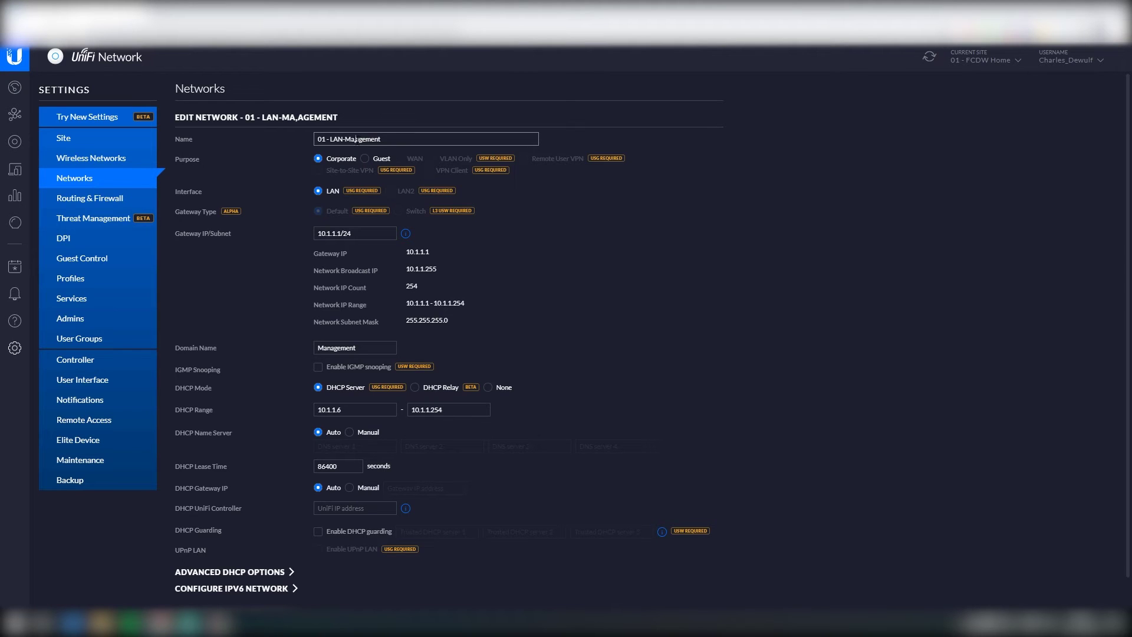
key("BackSpace")
type("na")
scroll(244, 518, "down", 1)
left_click(200, 598)
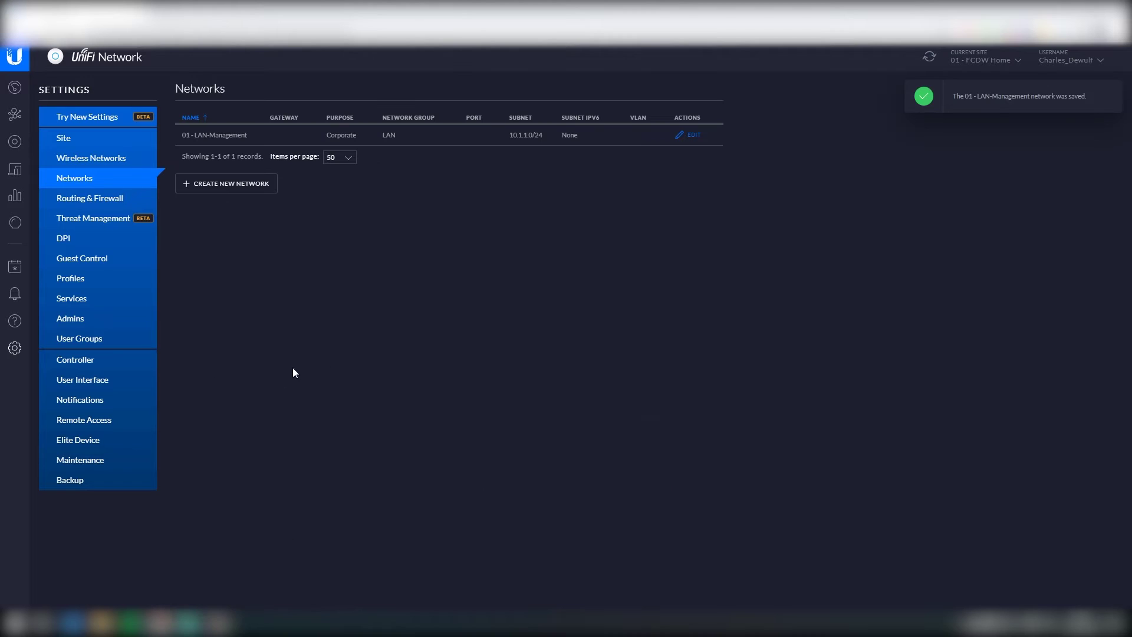
Step: Show the site's Devices page, which reads All (0) with no devices found
left_click(16, 142)
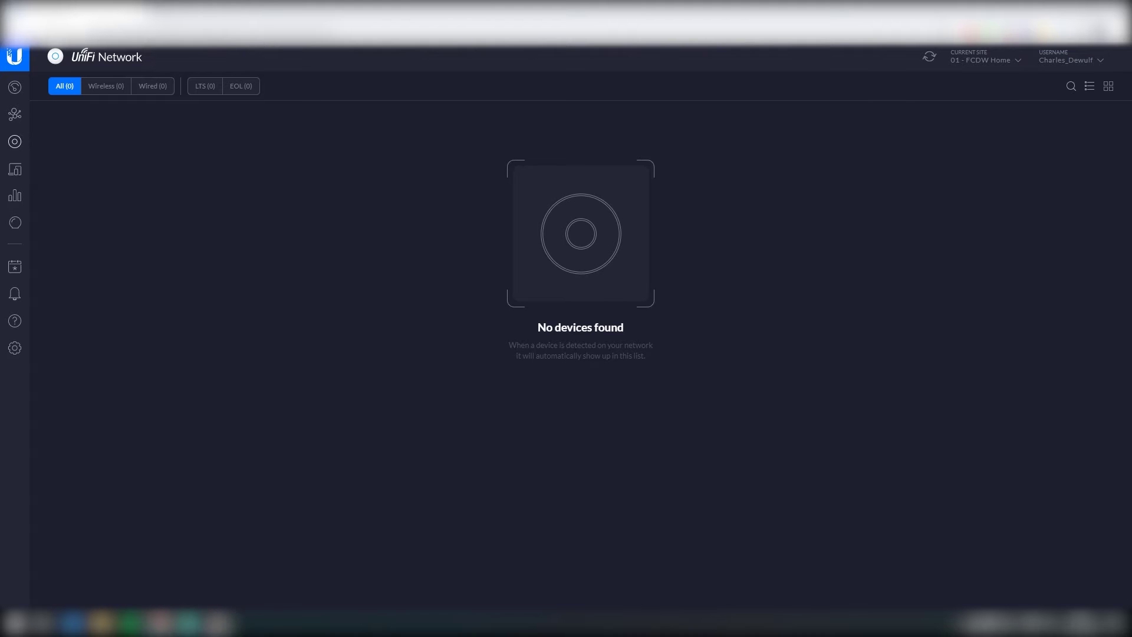
mouse_move(217, 622)
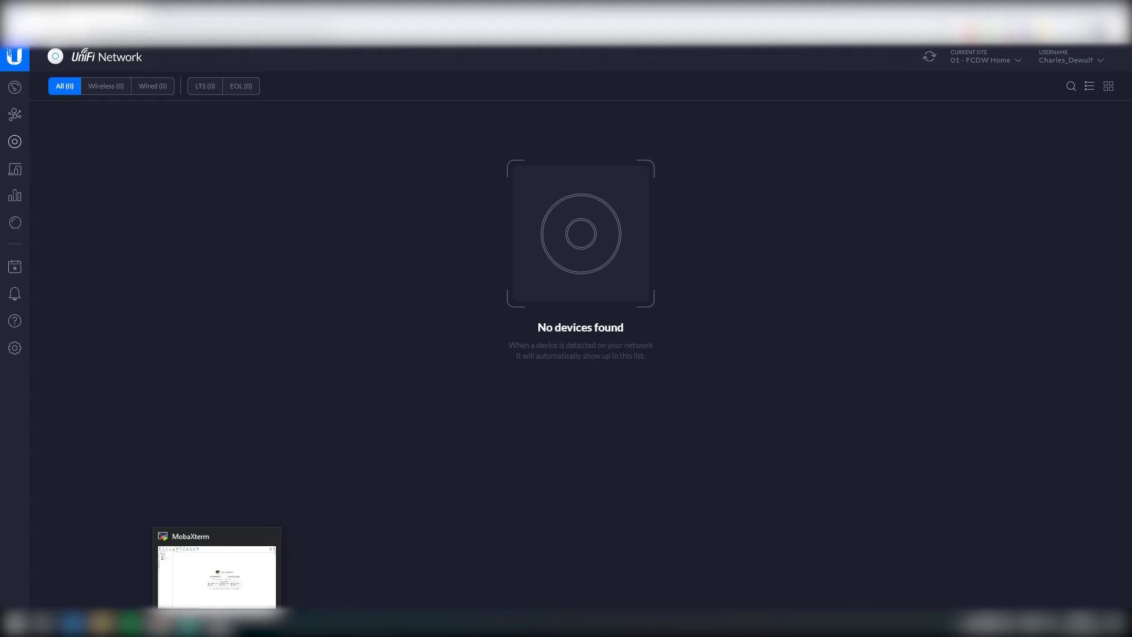
Step: Run ipconfig in a local MobaXterm terminal to find the default gateway 192.168.1.1
left_click(217, 623)
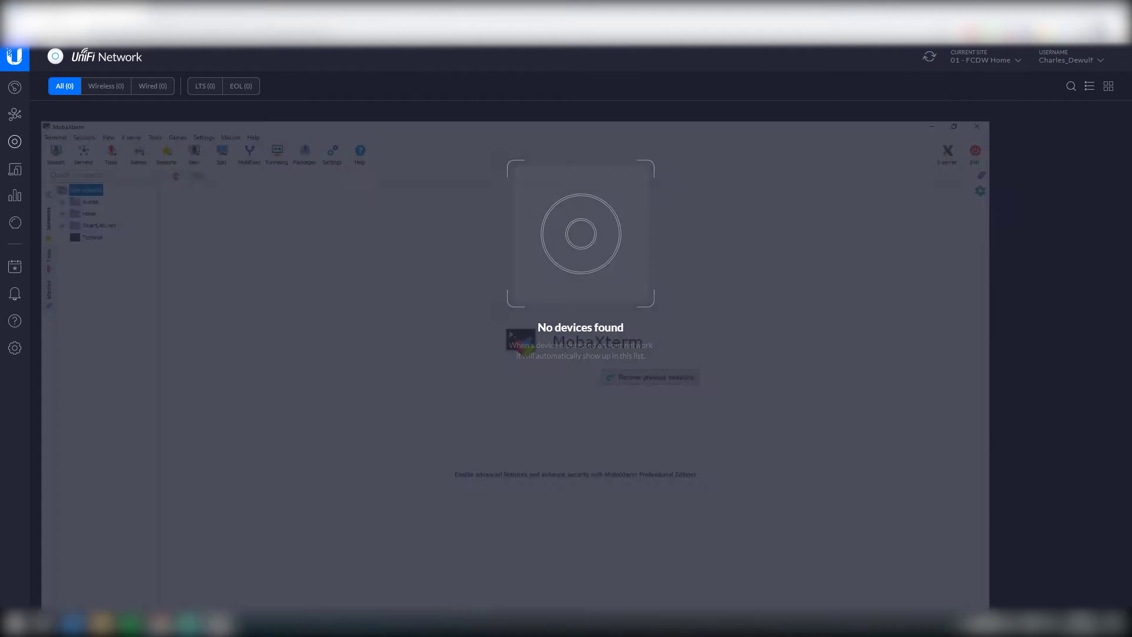
double_click(60, 138)
type("ipconfig")
key("Return")
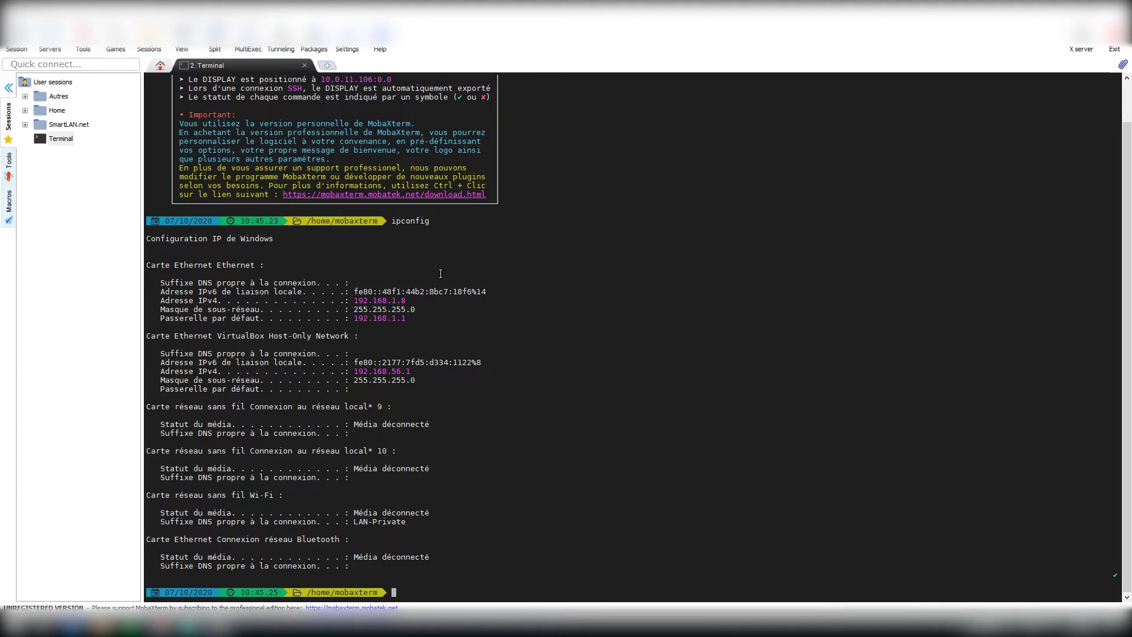
left_click_drag(406, 319, 353, 319)
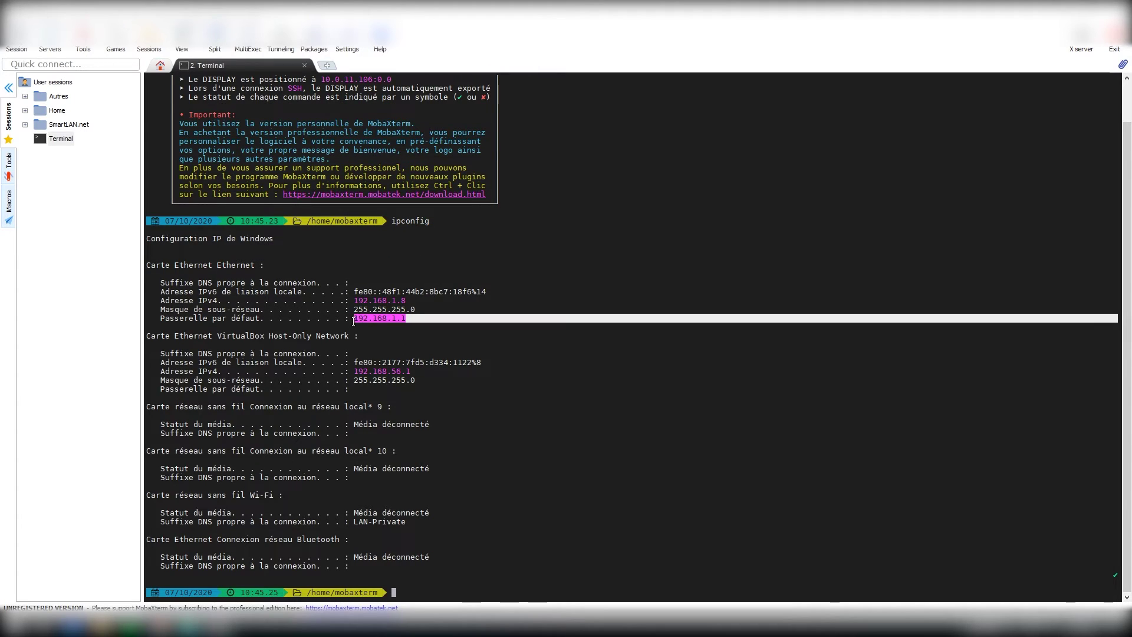
left_click(413, 327)
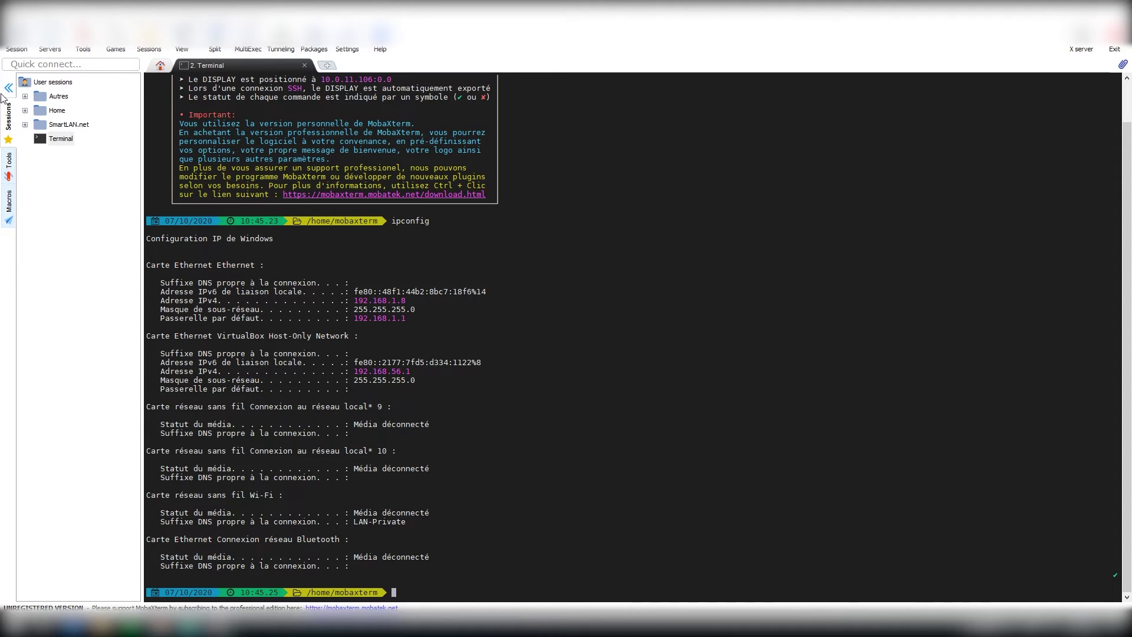
Step: Open an SSH session to 192.168.1.1 and log in as ubnt without saving the password
left_click(18, 48)
left_click(325, 178)
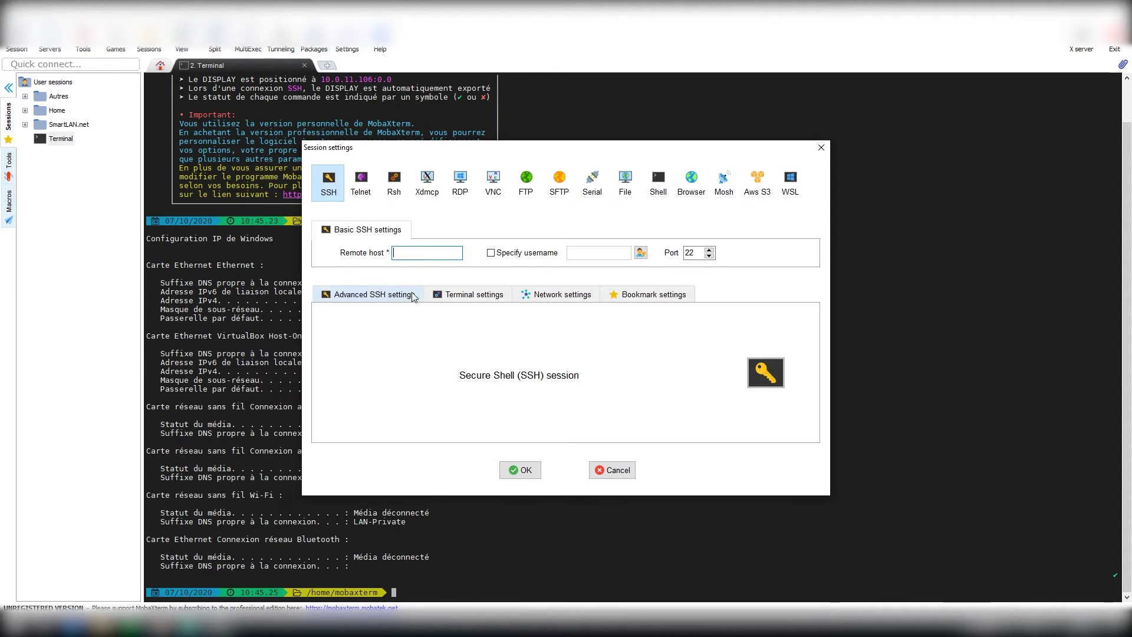
type("192.")
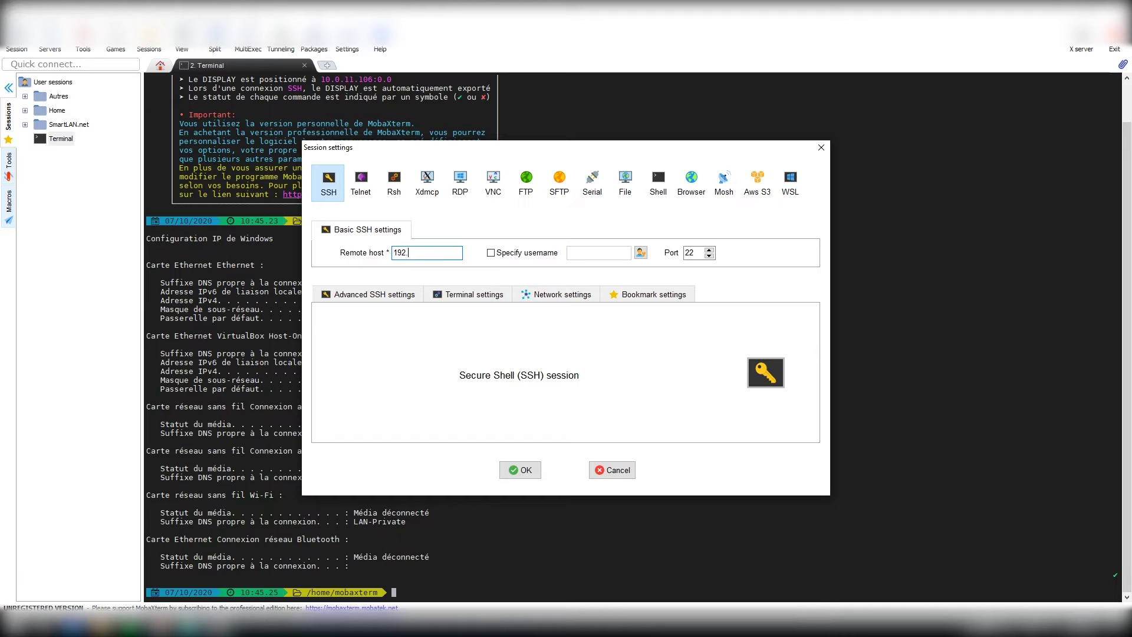
type("168.1.1")
left_click(519, 470)
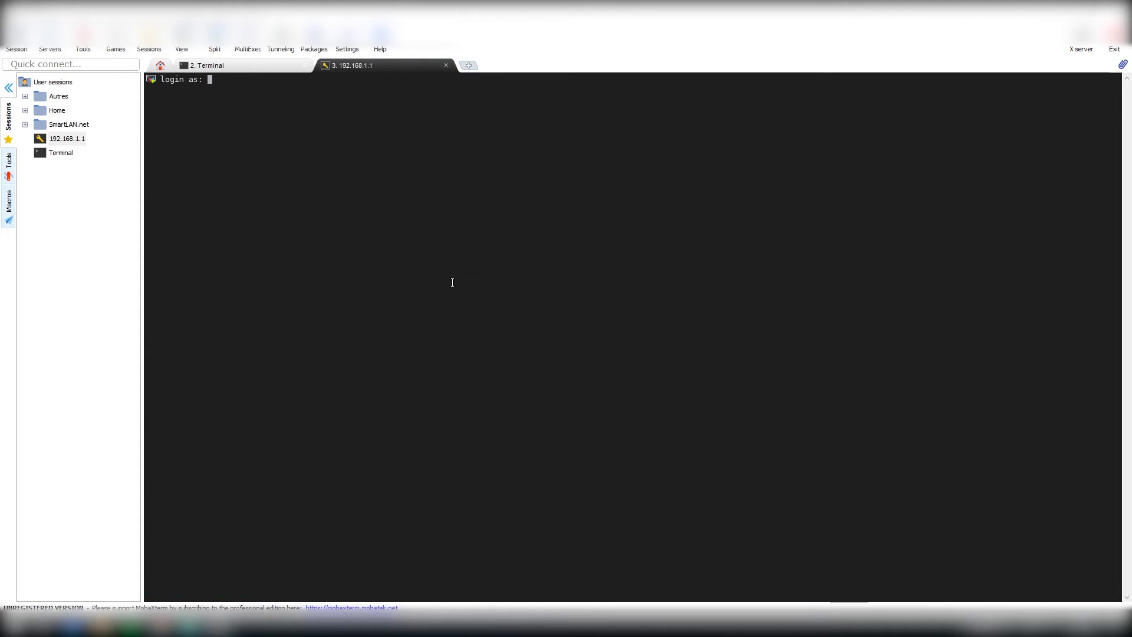
type("ubnt")
key("Return")
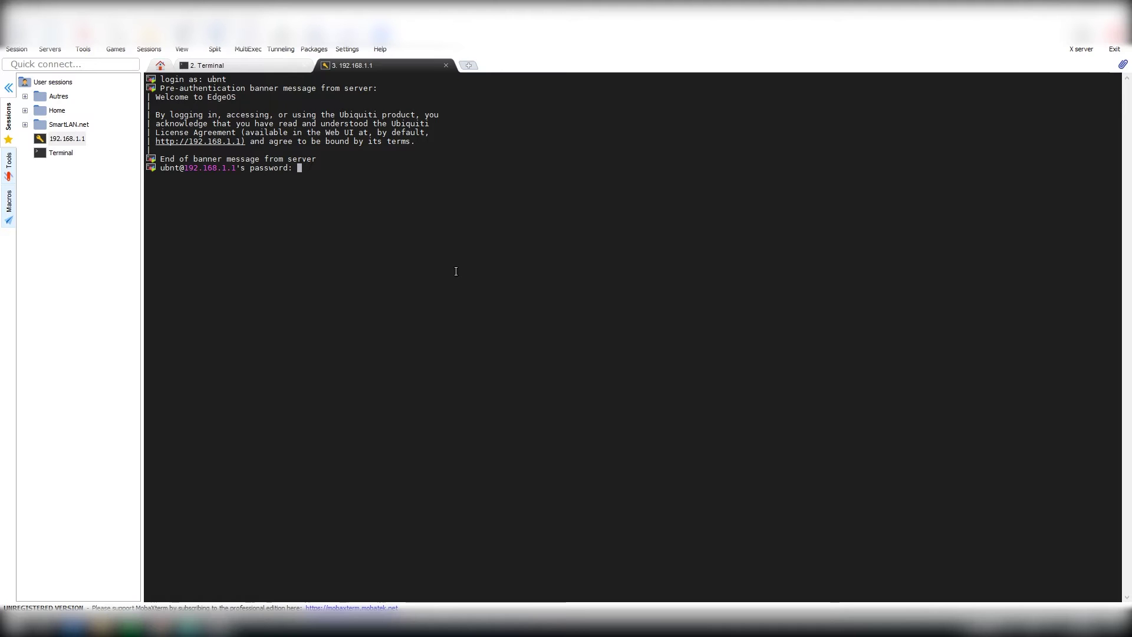
key("Return")
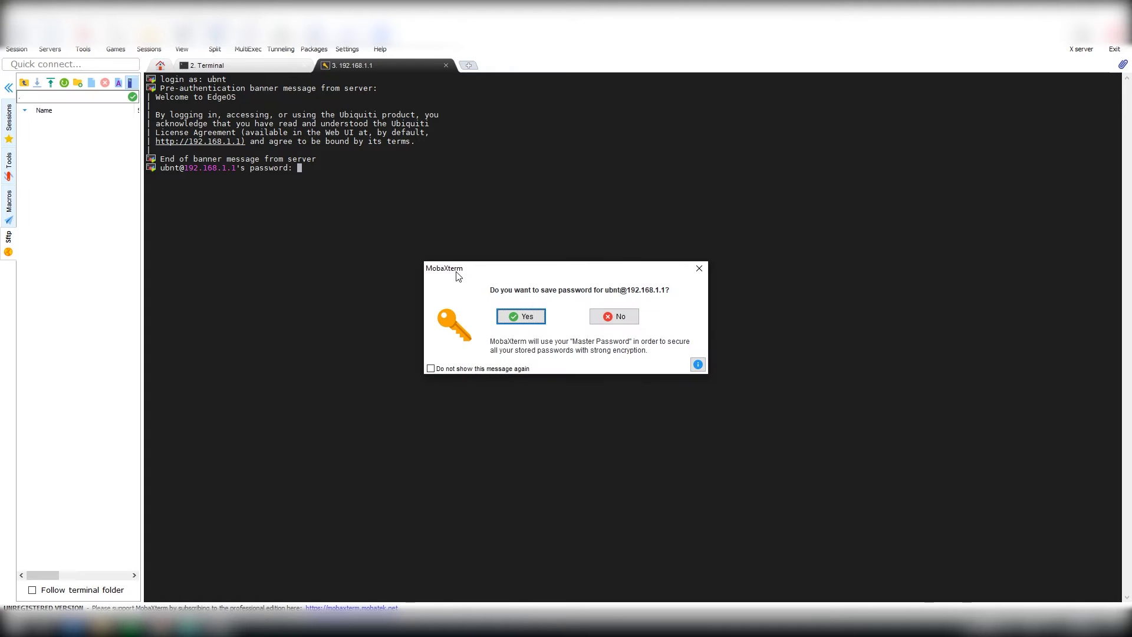
left_click(618, 317)
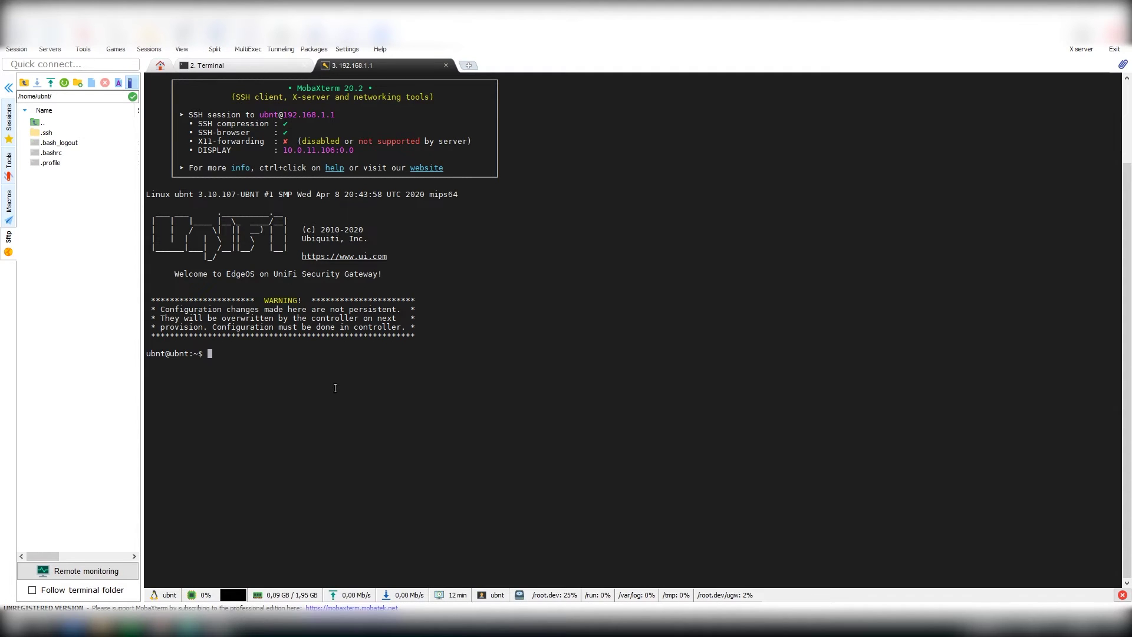
type("info")
key("Return")
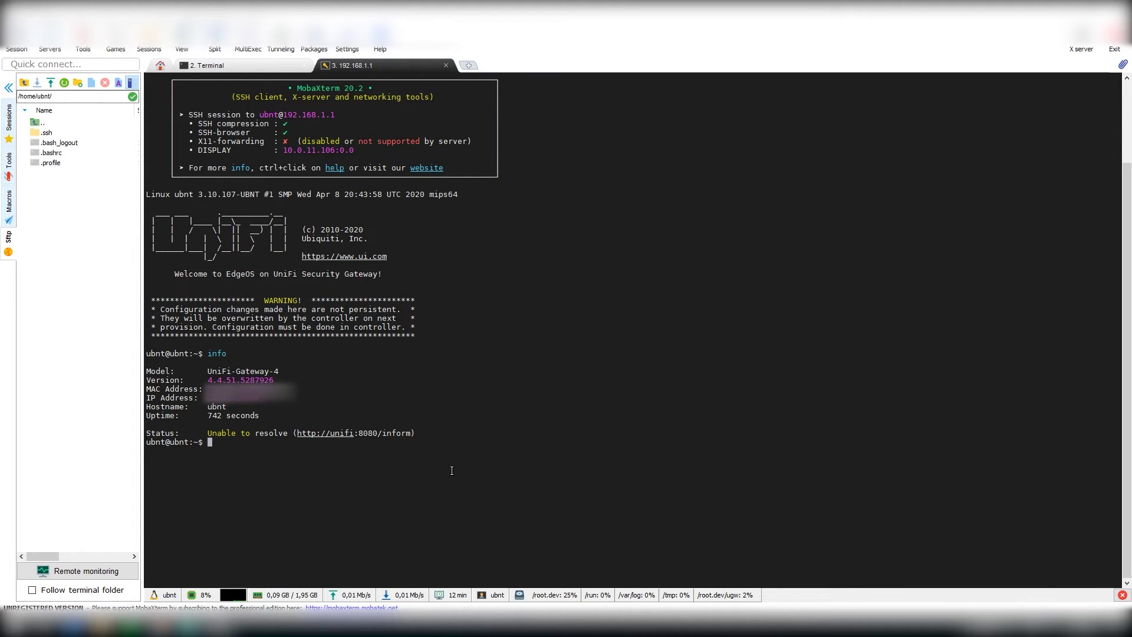
type("set-inform https://unifi.domain")
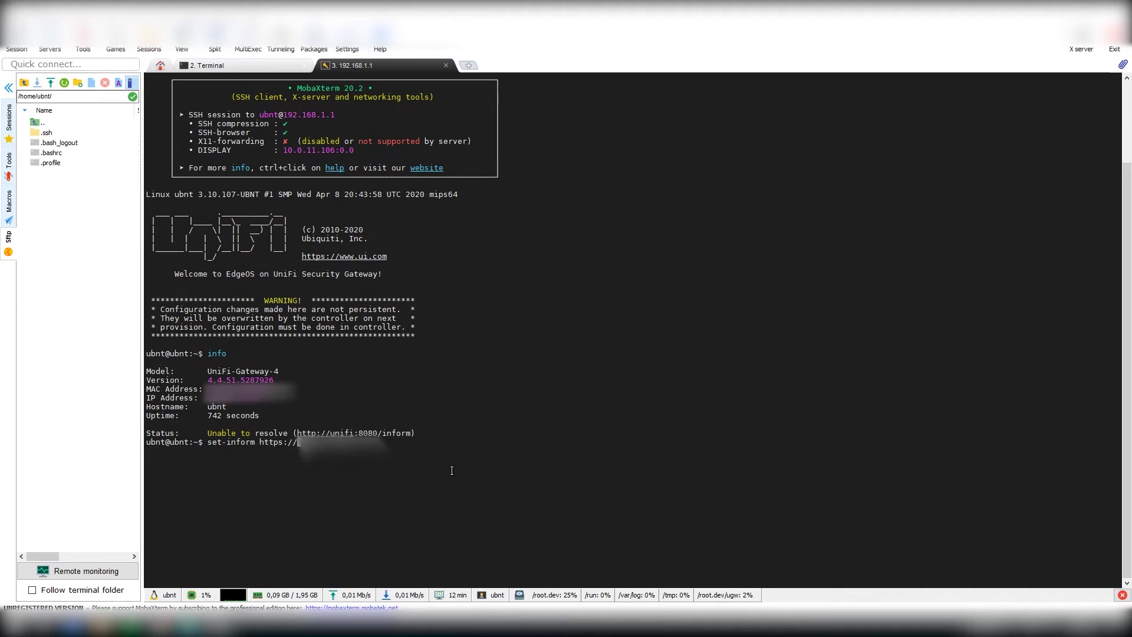
type(".com:8")
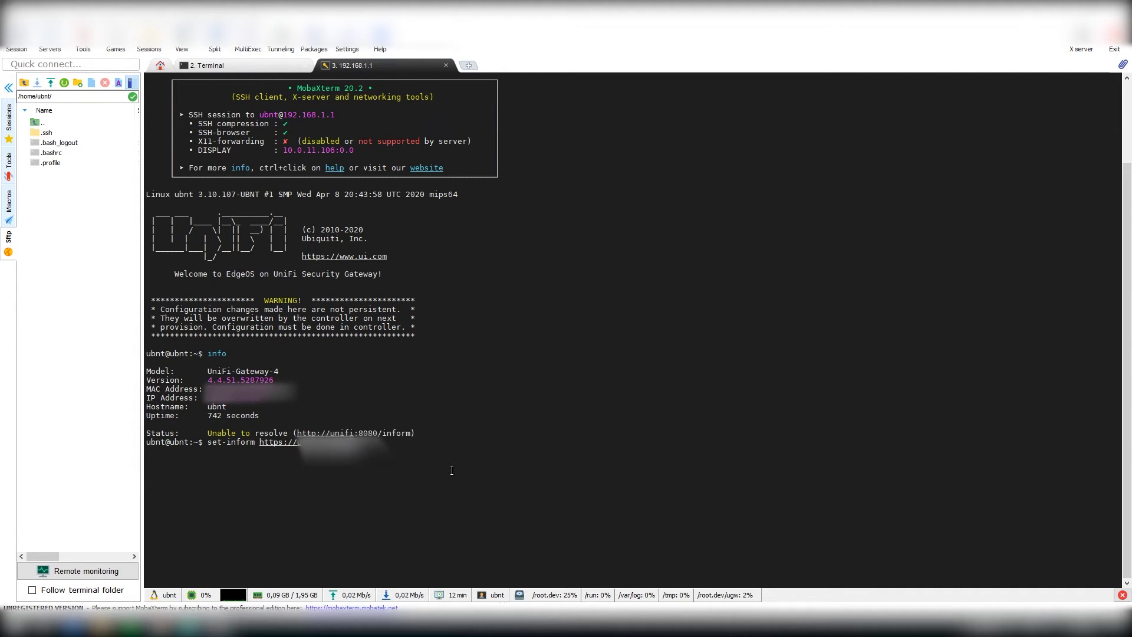
type(":")
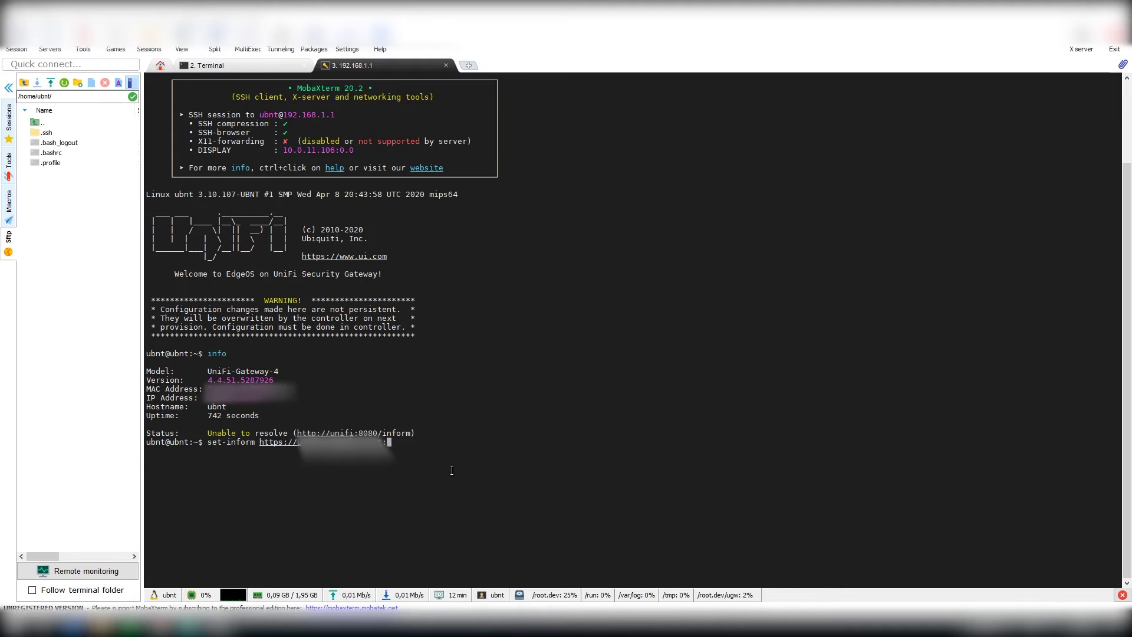
type("8080/inform")
key("Return")
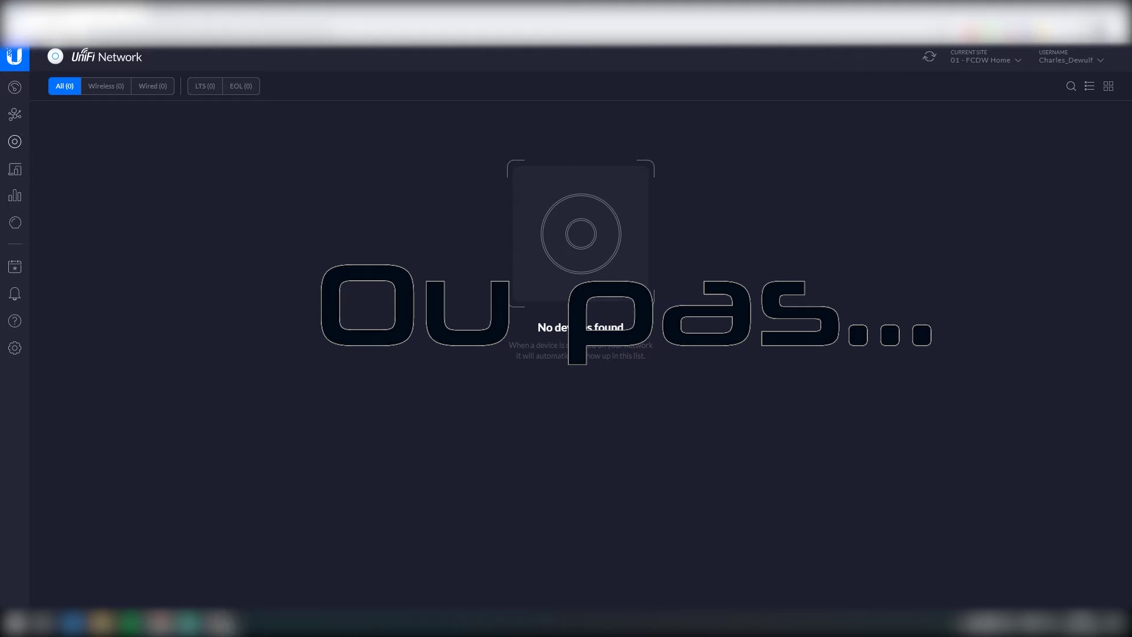
Step: Check the gateway's info again and resend set-inform using http instead of https
left_click(217, 622)
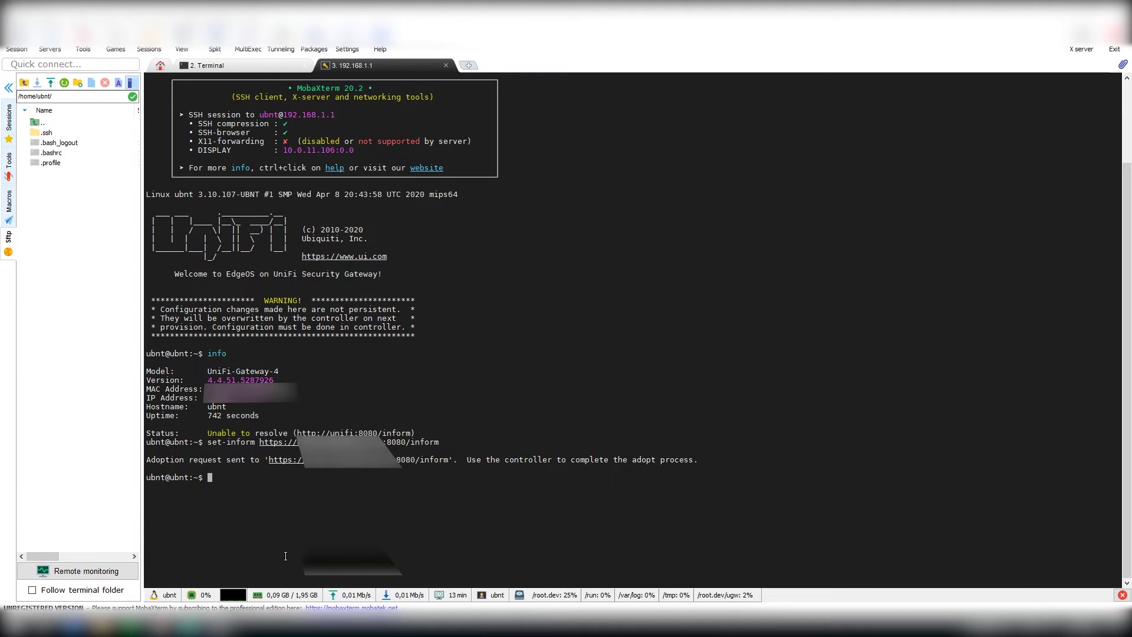
type("info")
key("Return")
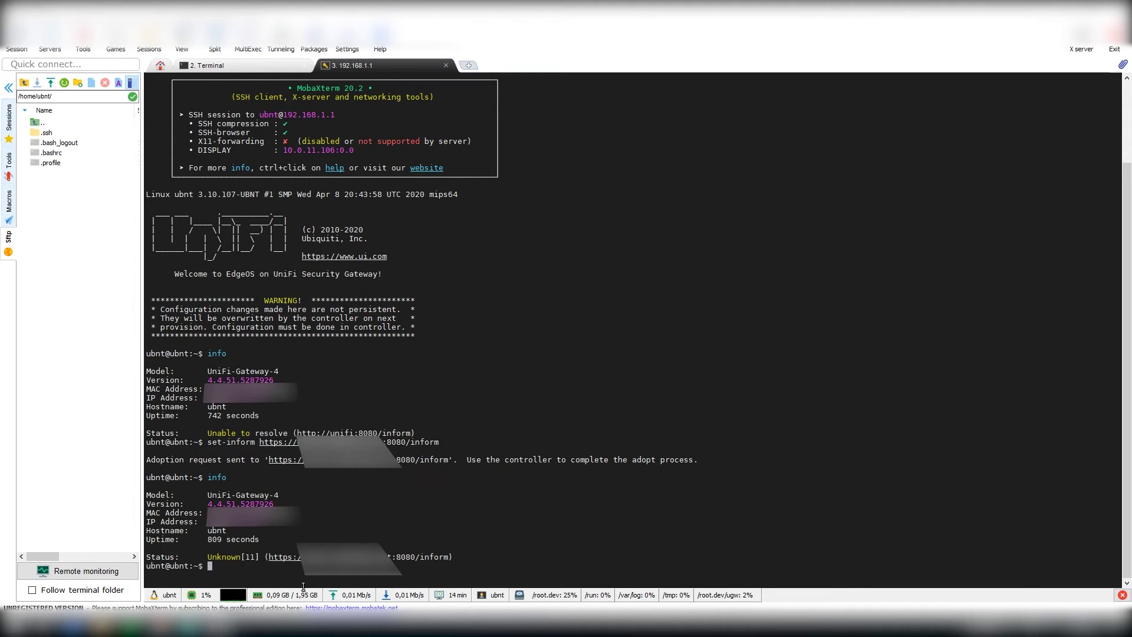
type("info")
key("Up")
key("Up")
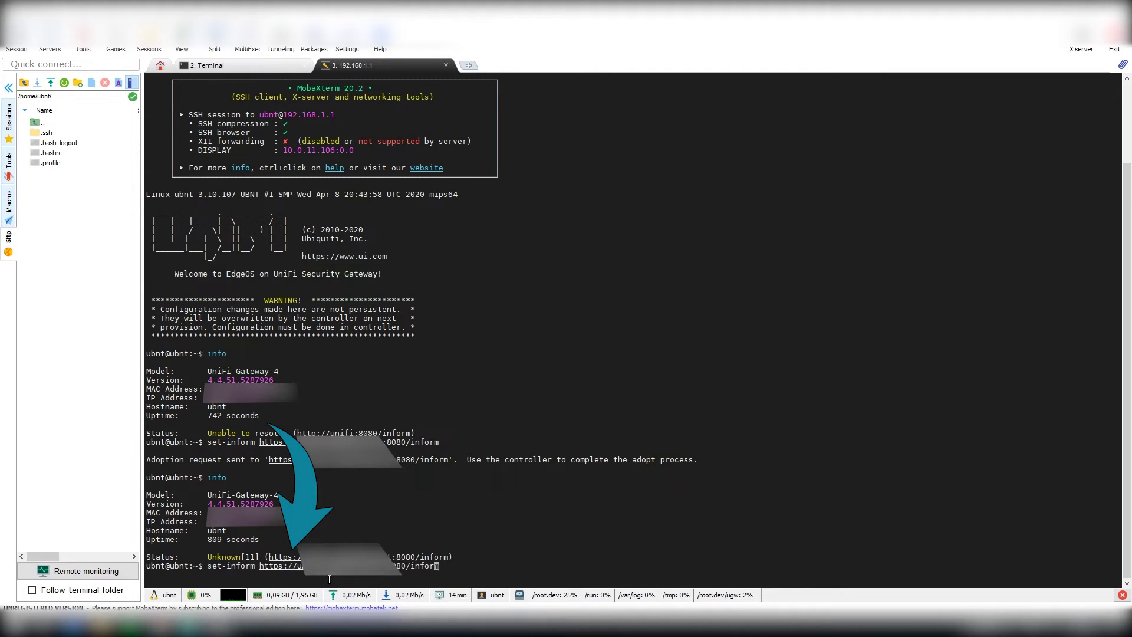
key("Left")
key("Left")
key("Left")
key("BackSpace")
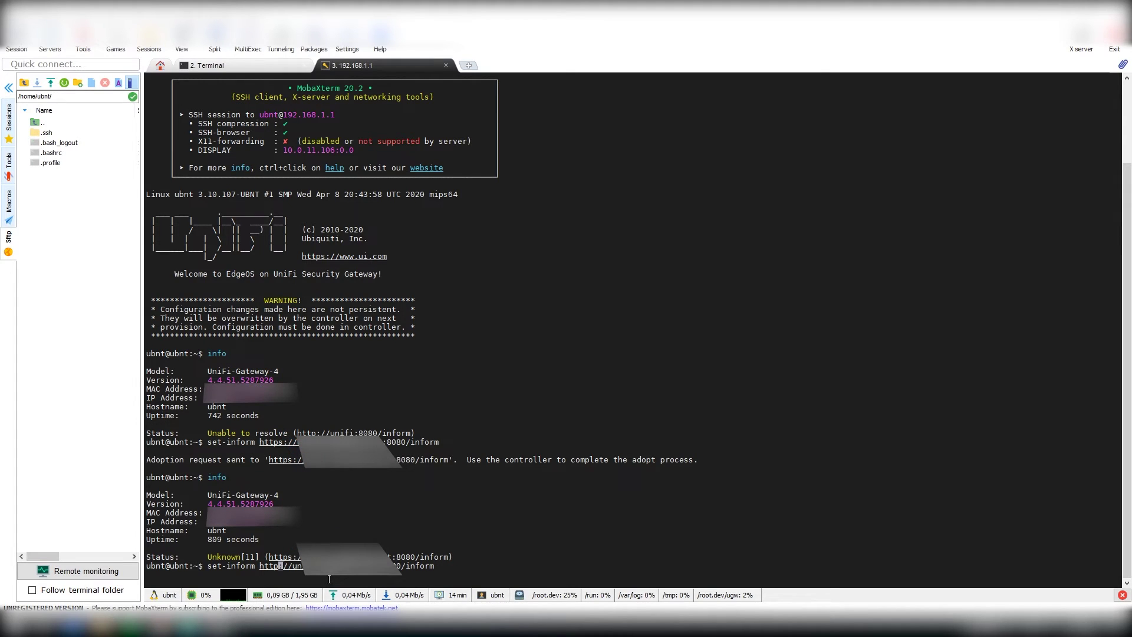
key("Return")
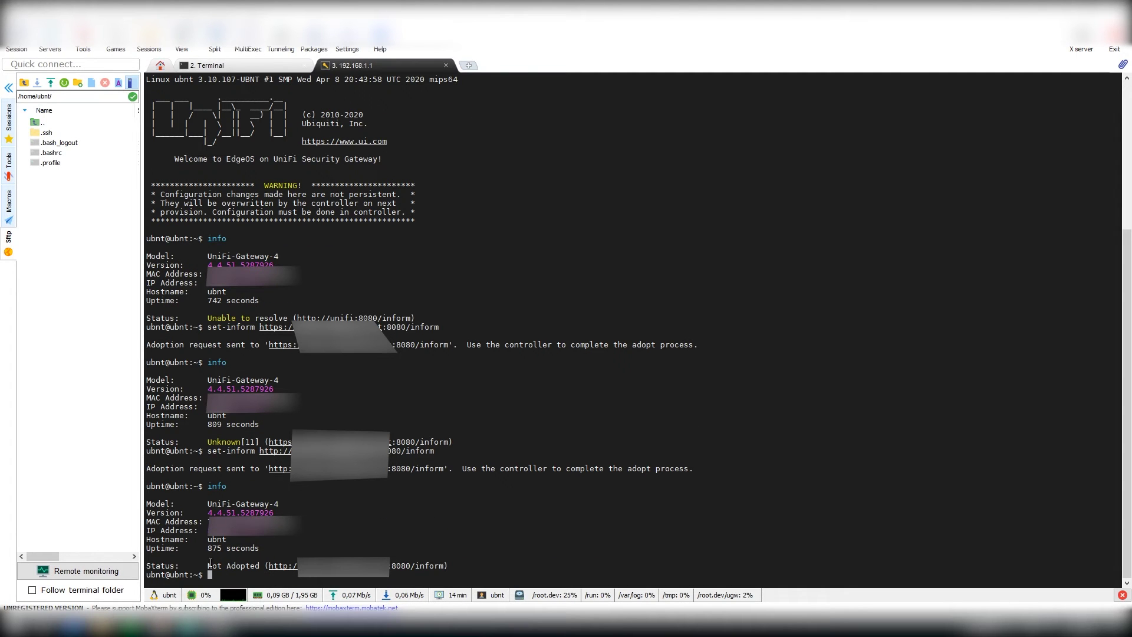
left_click(160, 628)
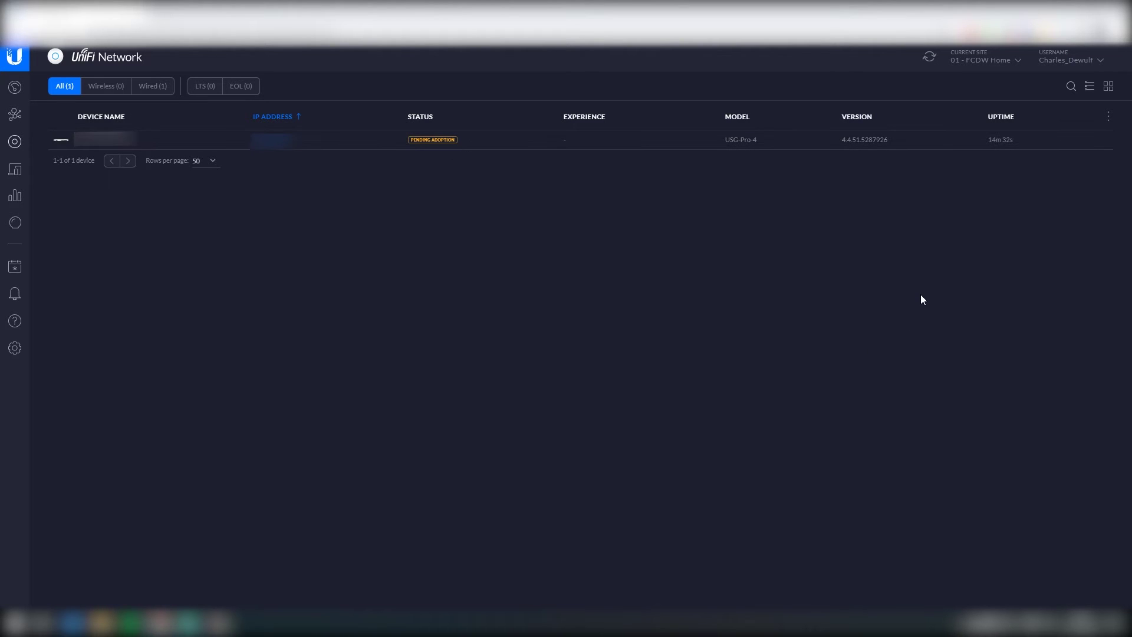
Step: Adopt the pending USG-Pro-4 gateway, then briefly view and close its details panel
mouse_move(1080, 144)
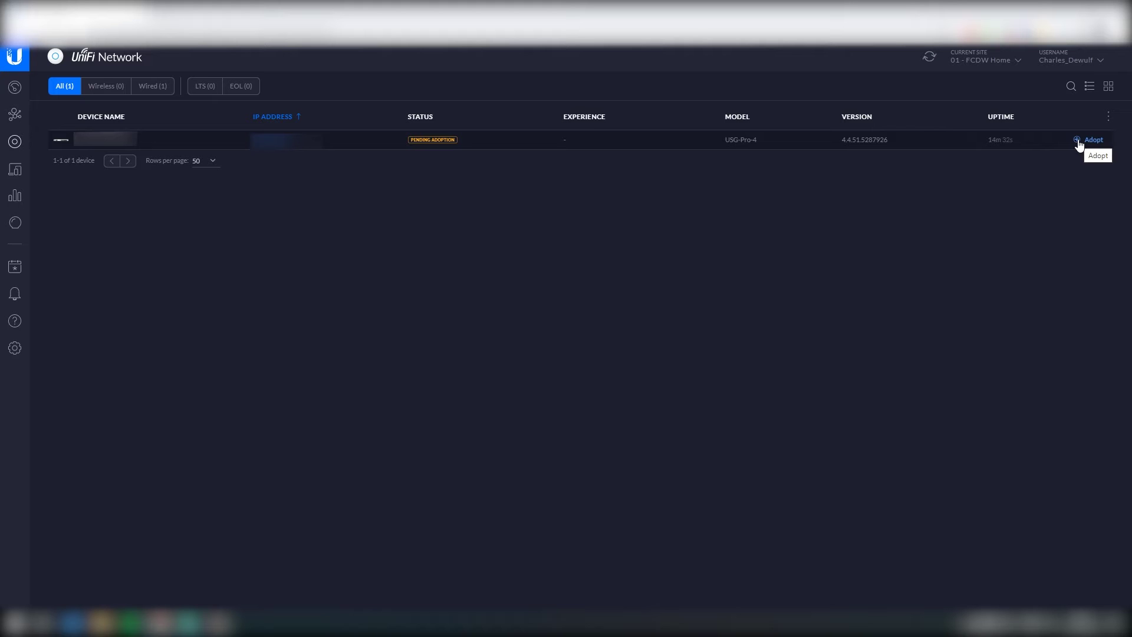
left_click(1079, 142)
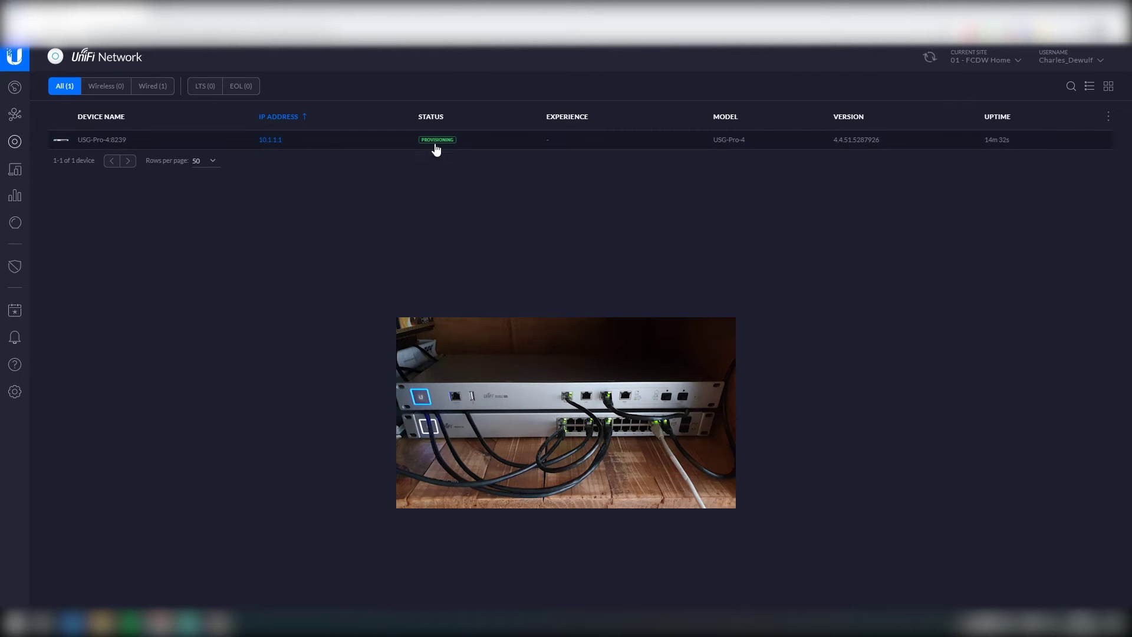
left_click(147, 144)
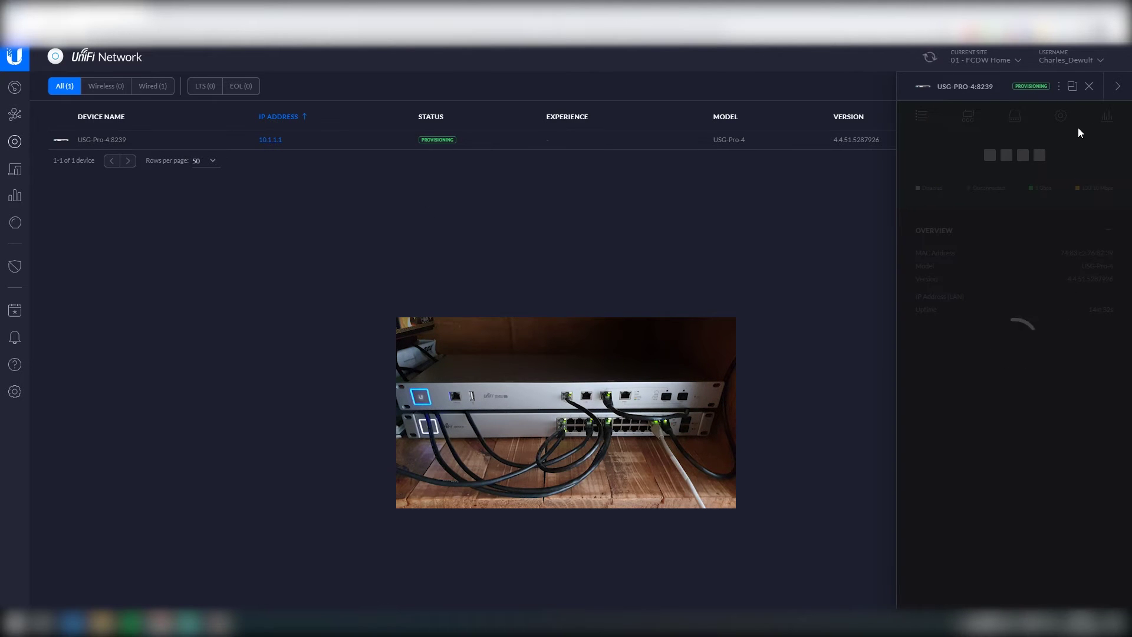
left_click(1088, 89)
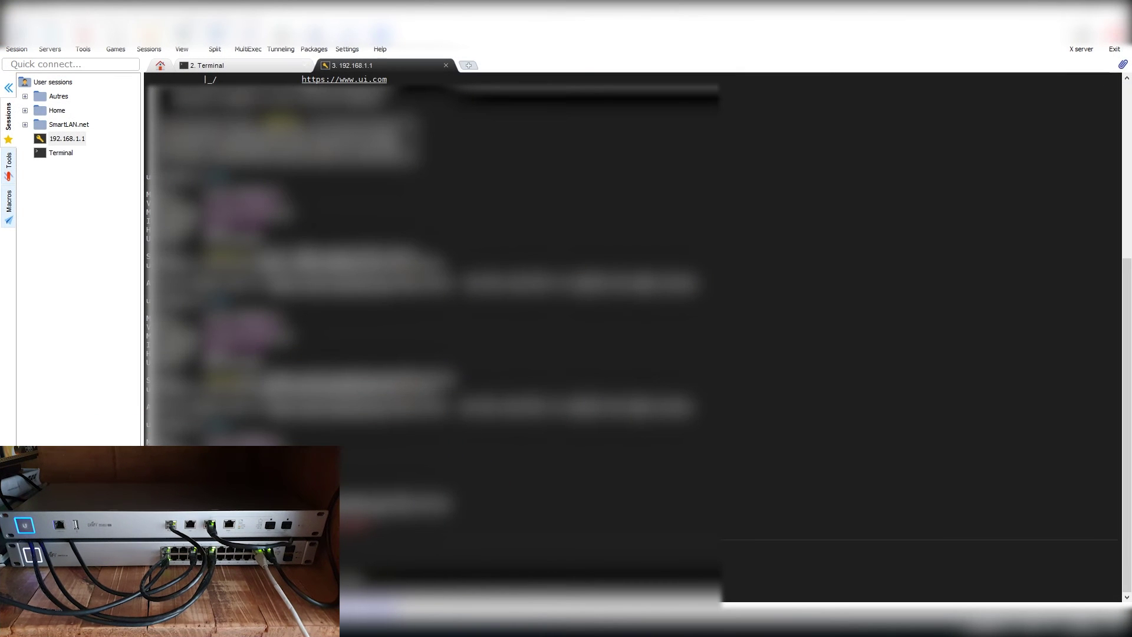
Step: Rerun ipconfig in the local terminal, confirming PC address 10.1.1.8 and Management connection suffix
left_click(260, 66)
key("Up")
key("Return")
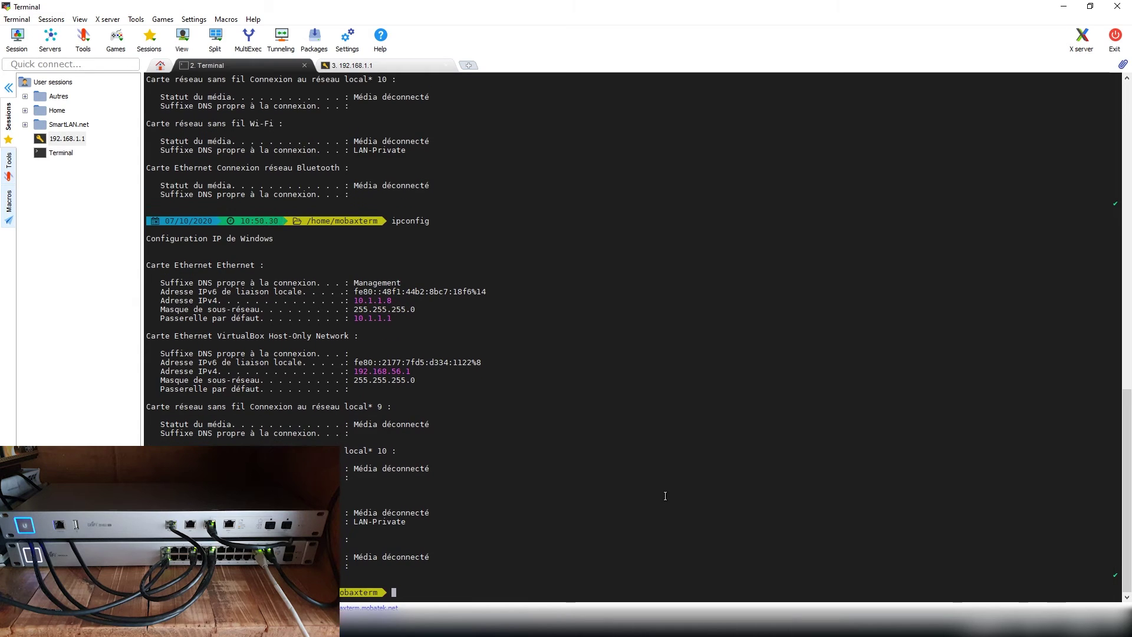
left_click_drag(392, 301, 352, 301)
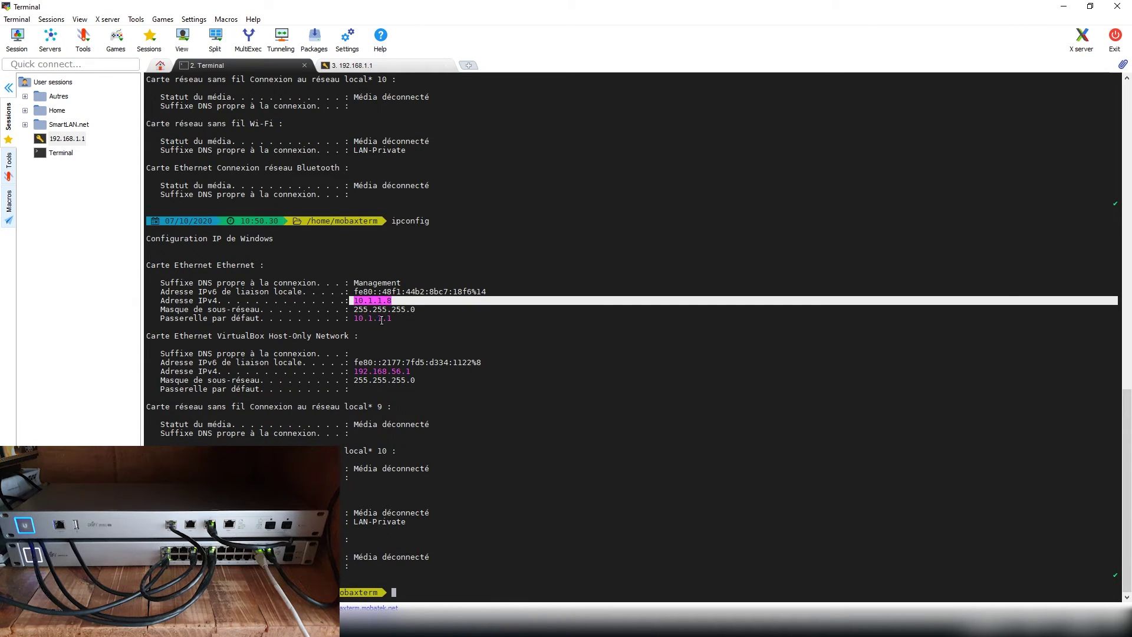
left_click(459, 334)
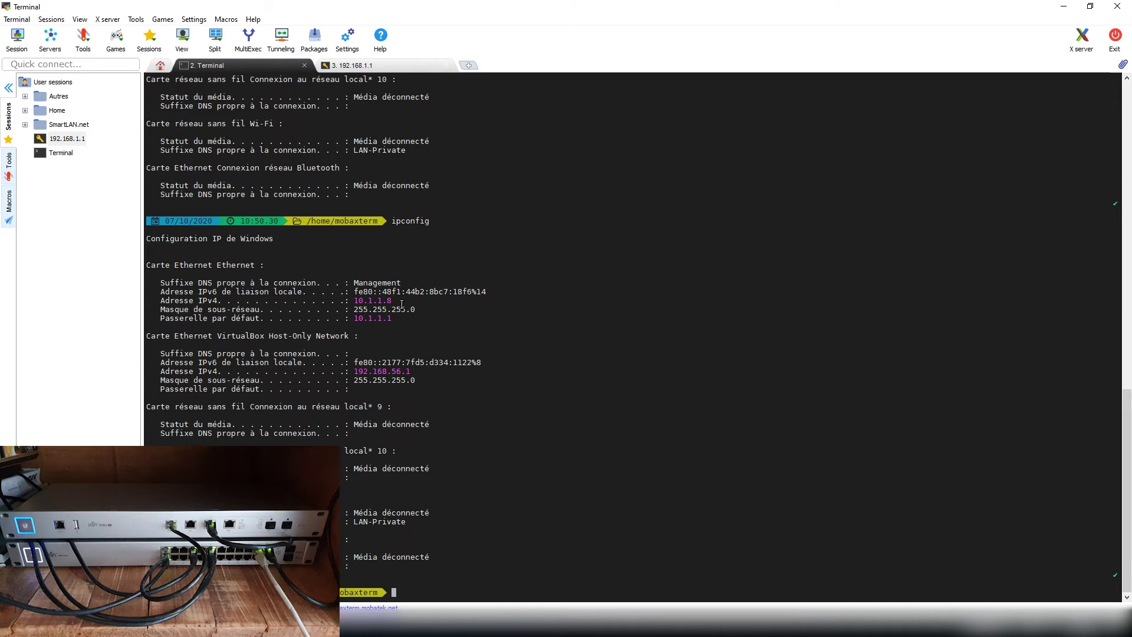
left_click_drag(396, 283, 355, 283)
left_click(424, 310)
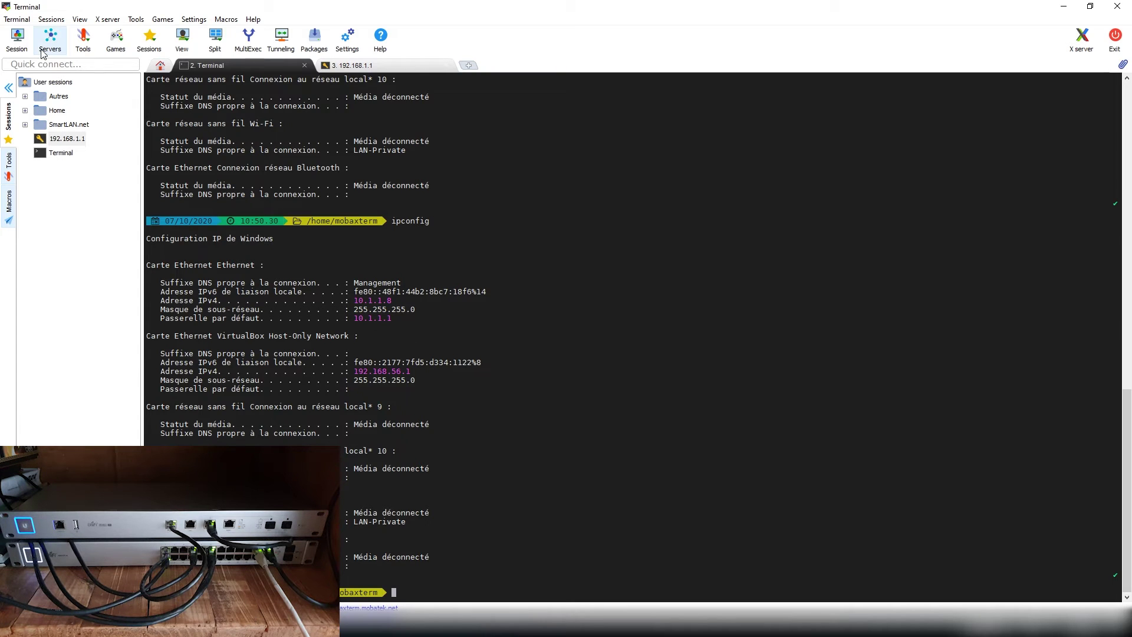
Step: Scan 10.1.1.1–254 with the Network scanner and set up an SSH session to 10.1.1.7
left_click(84, 40)
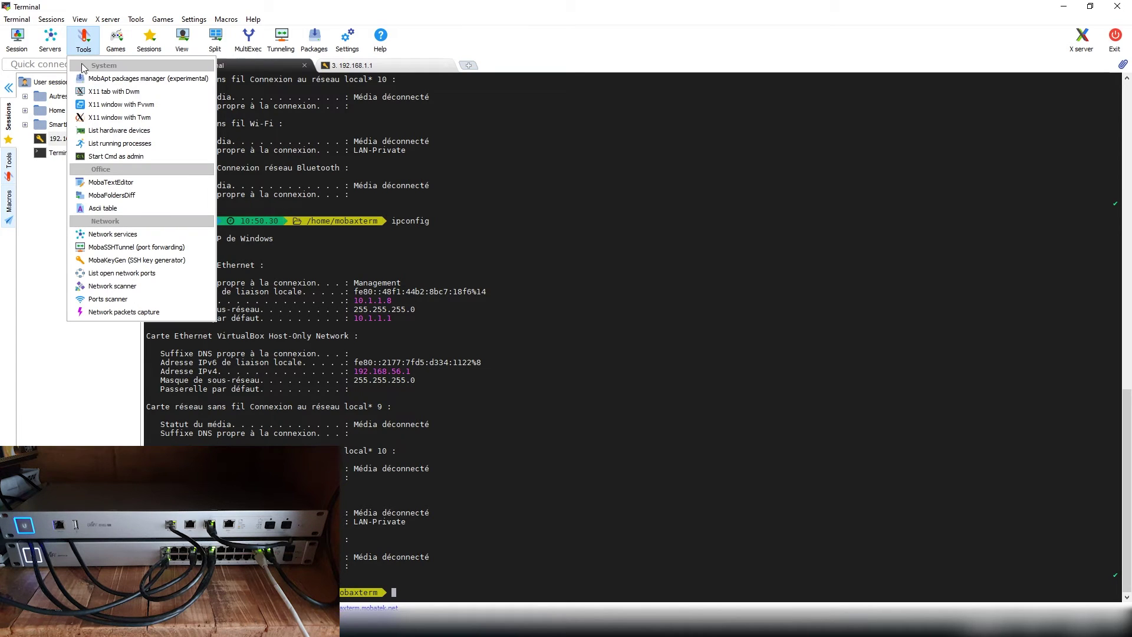
left_click(112, 286)
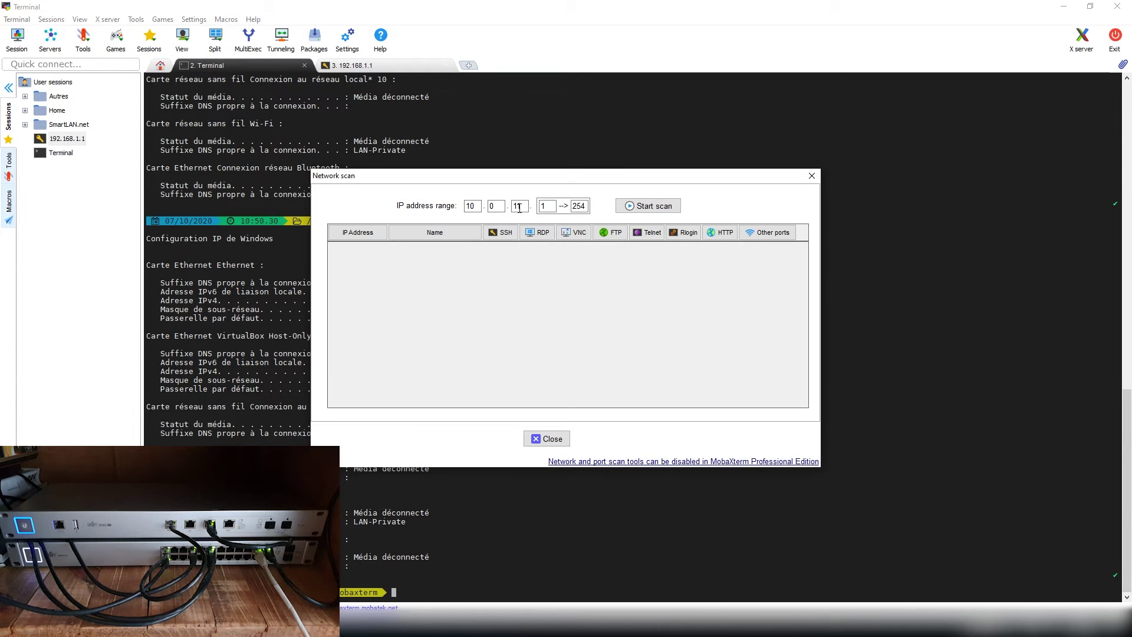
double_click(499, 206)
type("1")
key("Tab")
type("1")
left_click(648, 208)
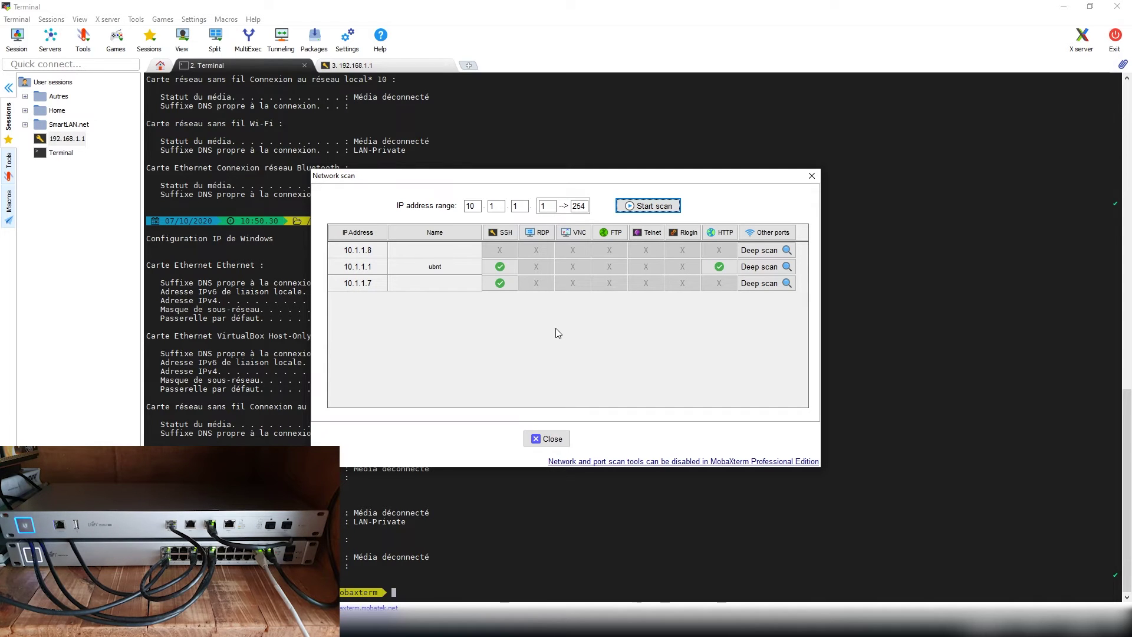
left_click(500, 283)
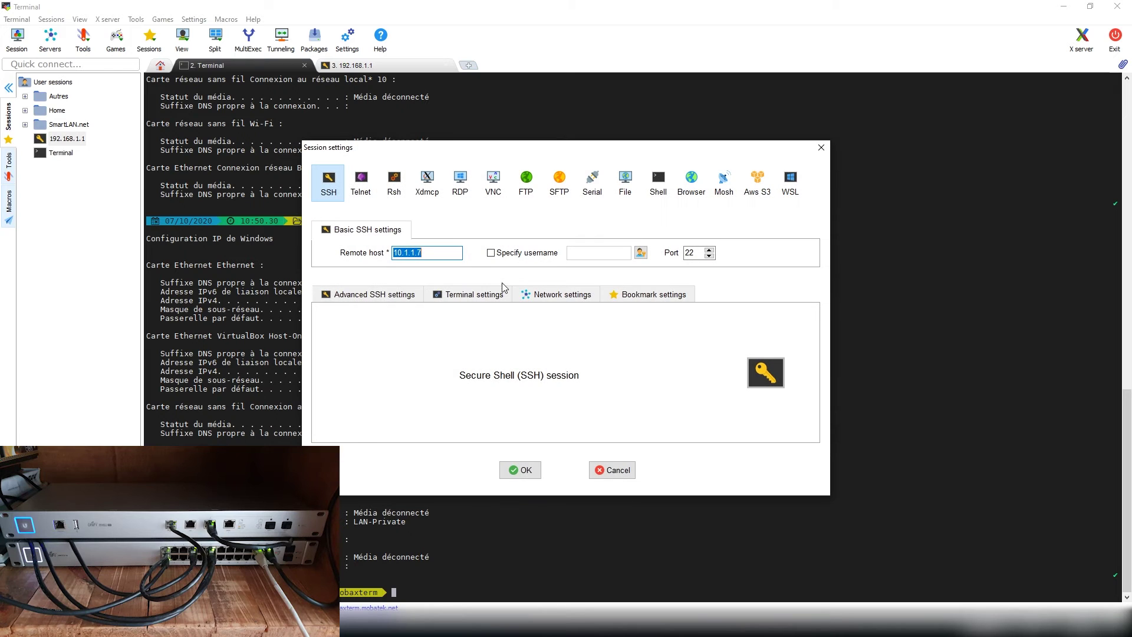
Step: Log in to the access point at 10.1.1.7 as ubnt and run info
left_click(520, 469)
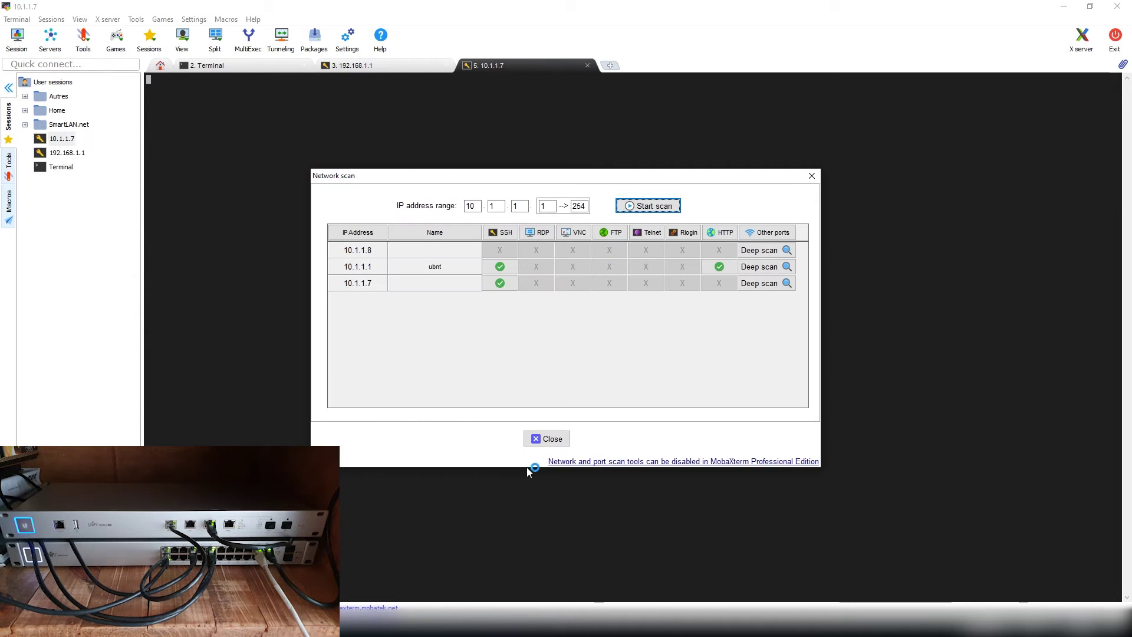
left_click(539, 439)
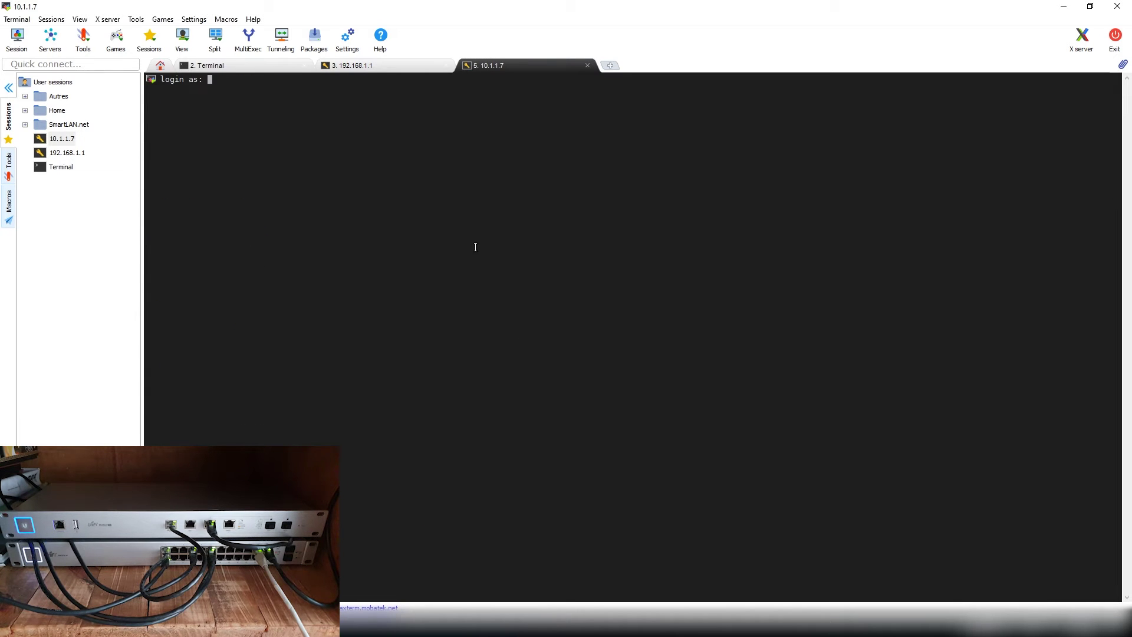
type("ubnt")
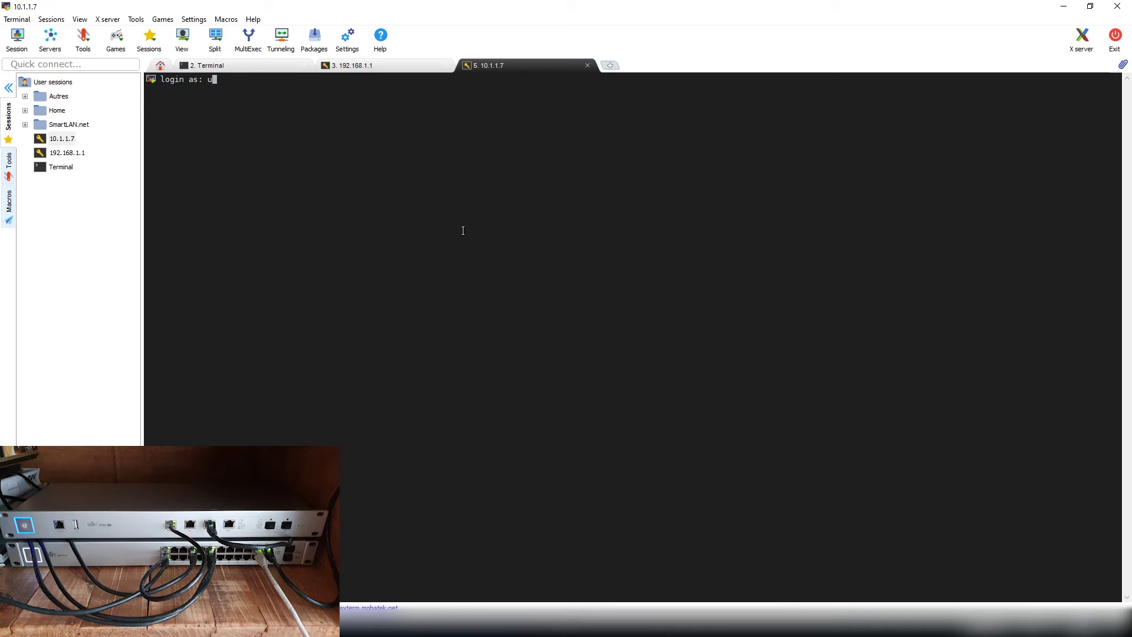
key("Return")
key("Return")
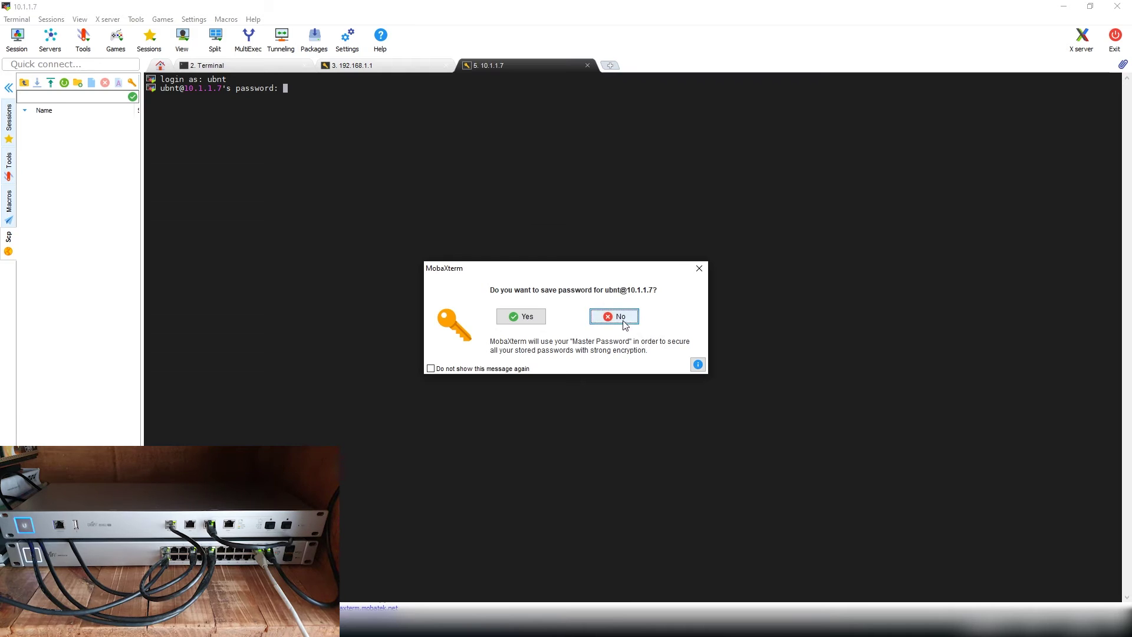
left_click(620, 317)
type("info")
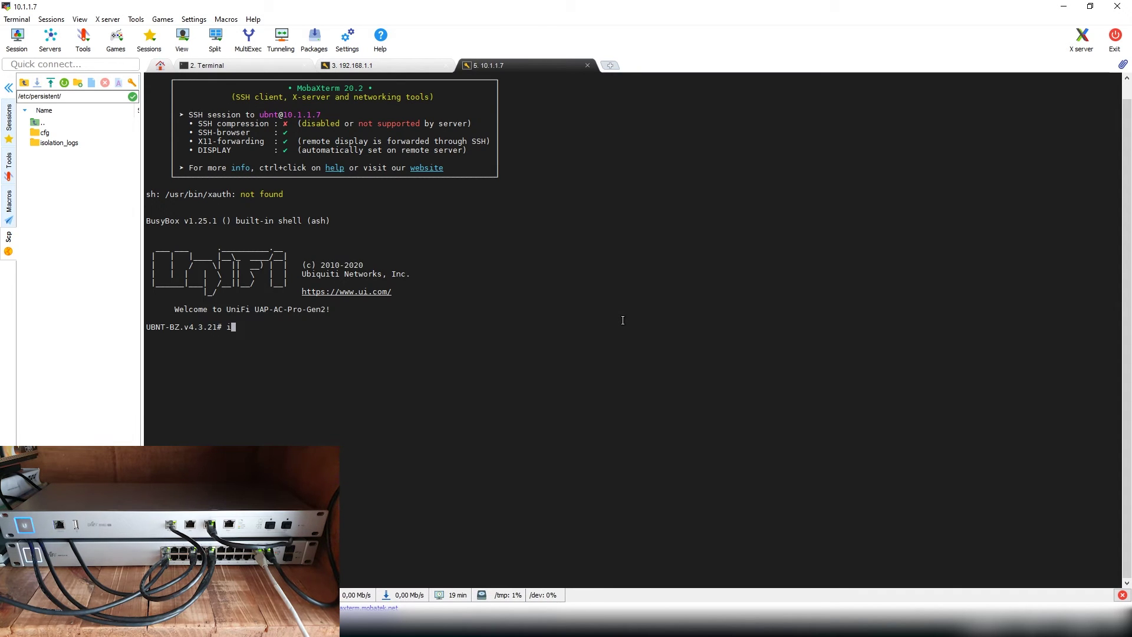
key("Return")
key("Up")
key("BackSpace")
key("BackSpace")
key("BackSpace")
key("BackSpace")
type("set-info")
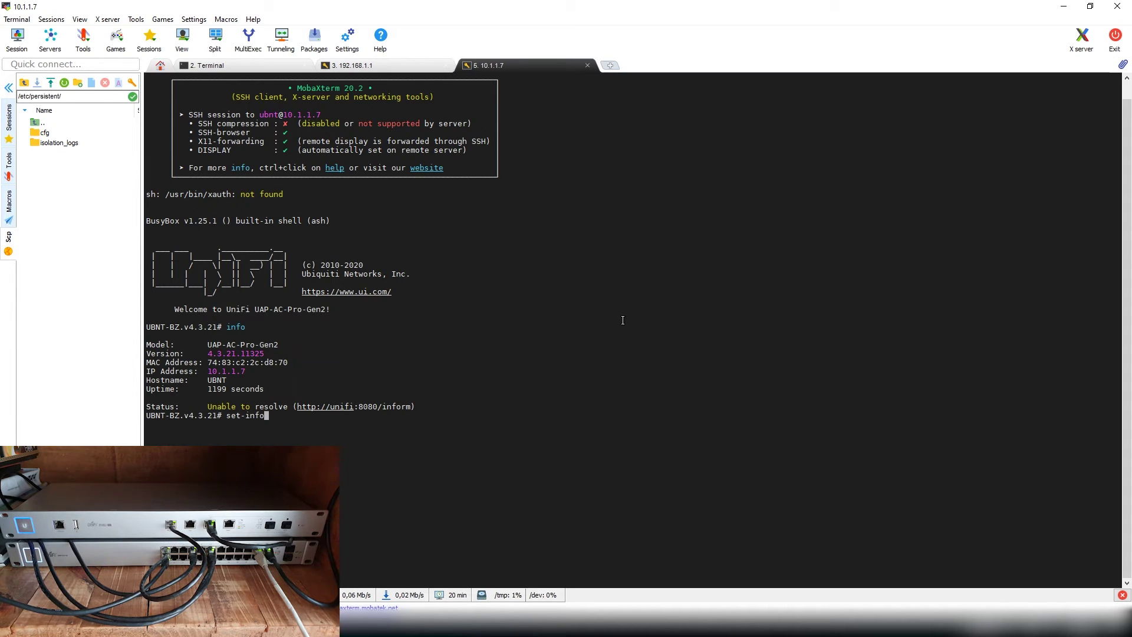
type("rm http")
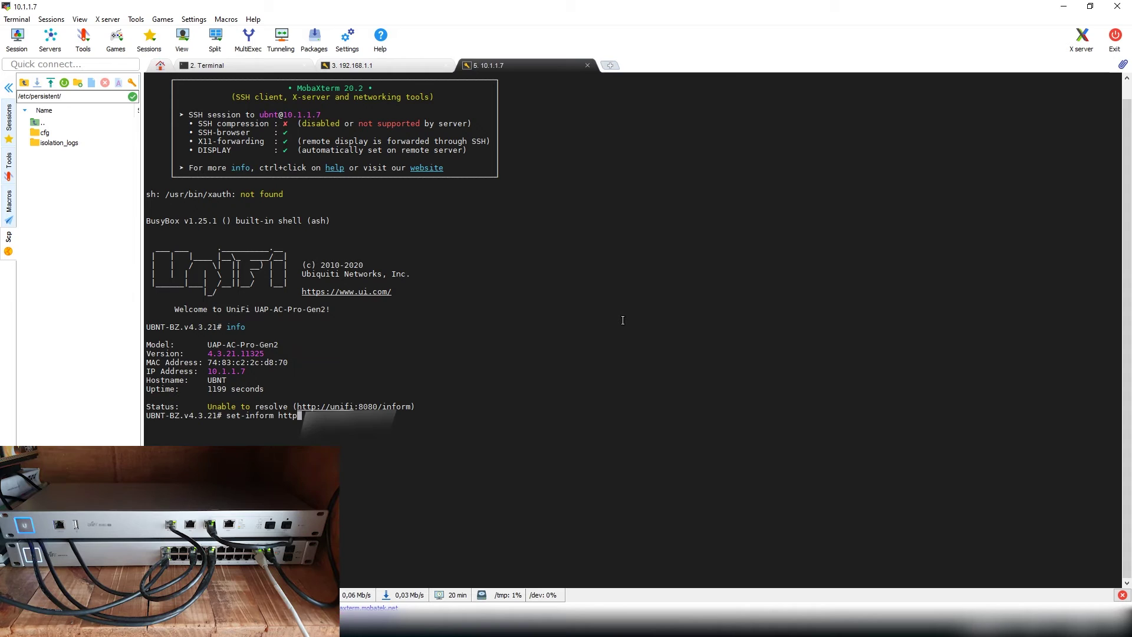
type(":/")
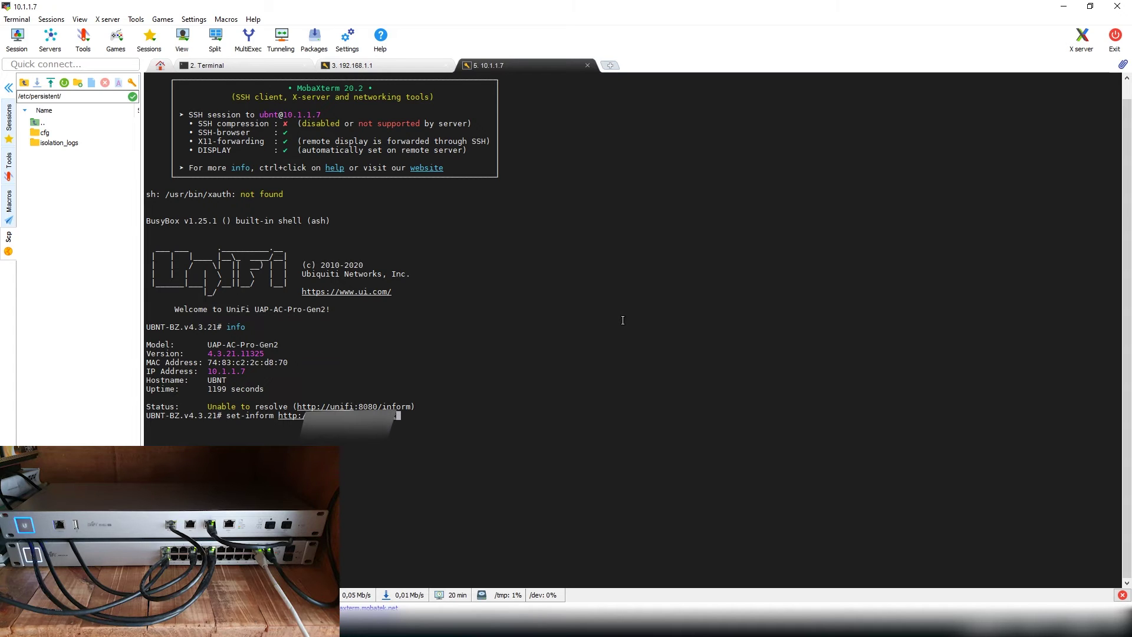
type("/:8080/")
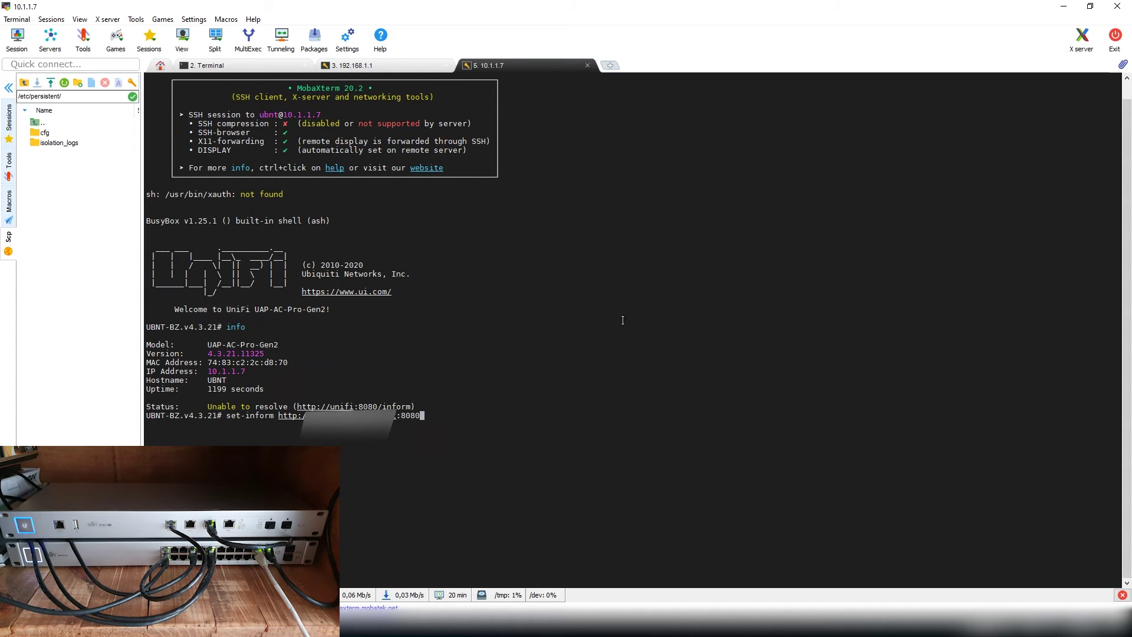
type("inform")
key("Return")
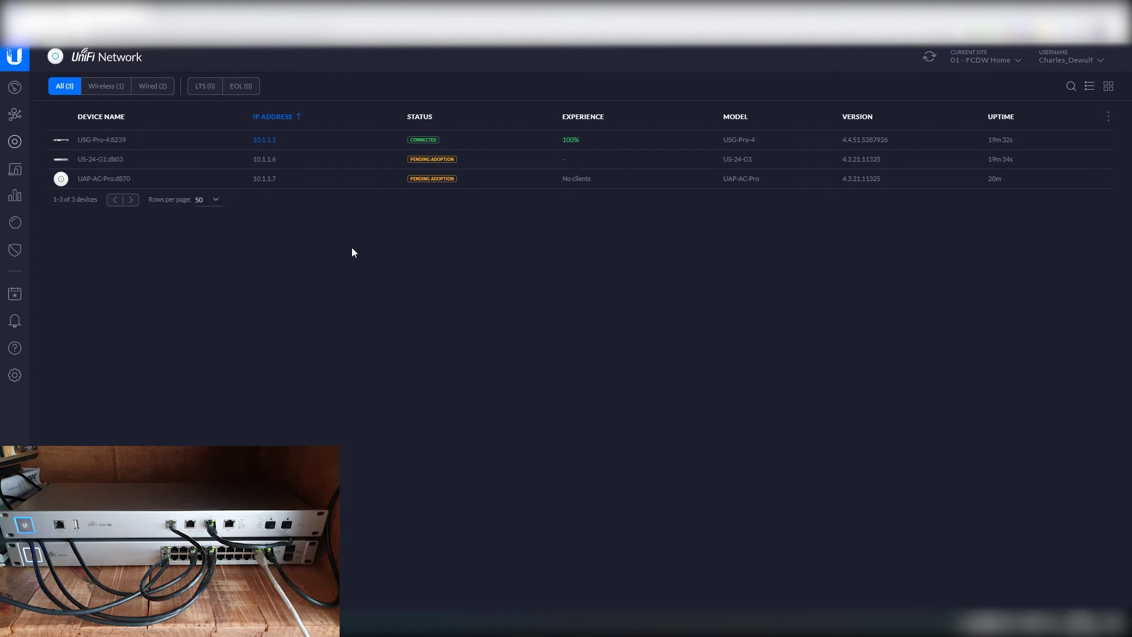
Step: Enter USG-Pro-4 as the gateway's alias in its Config settings and save
left_click(299, 141)
left_click(1061, 117)
left_click(950, 260)
type("U")
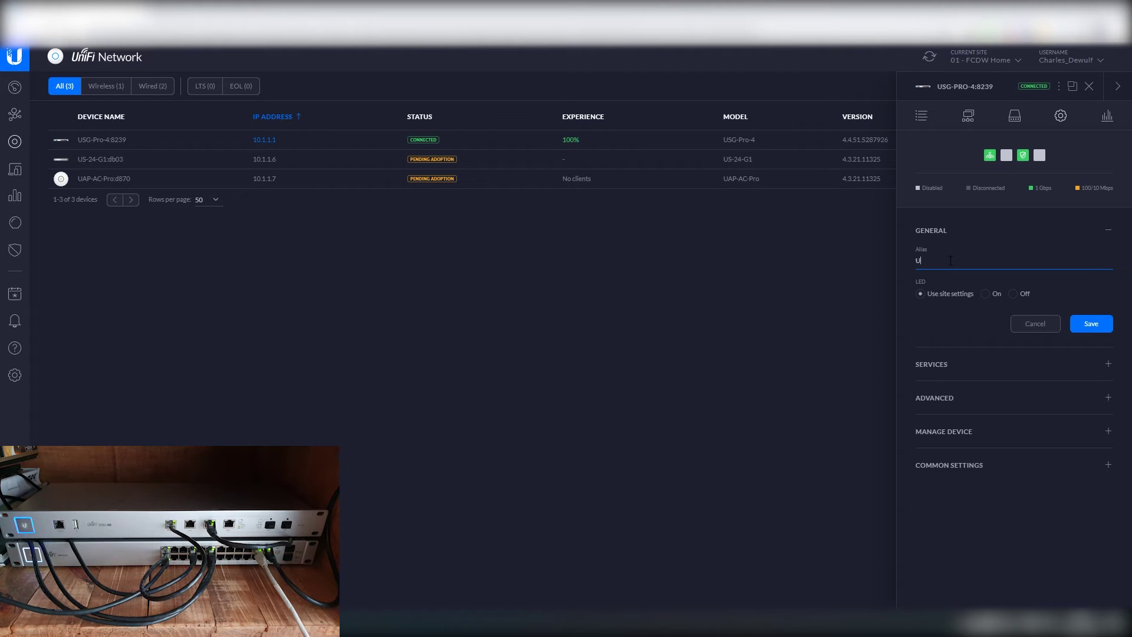
type("SG-Pro-4")
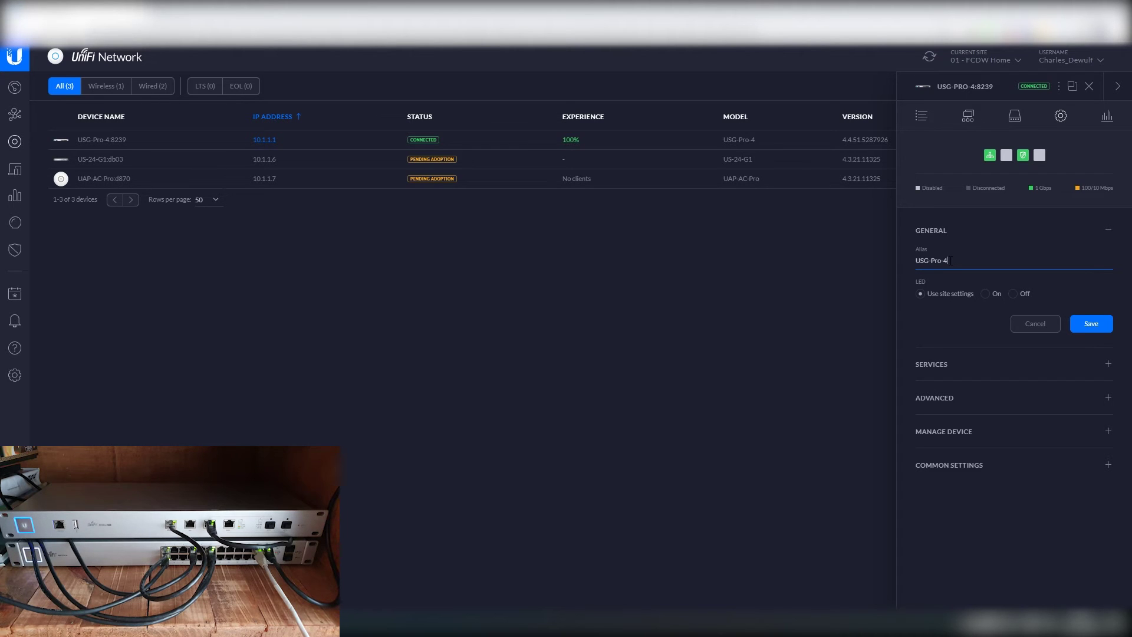
left_click(1092, 324)
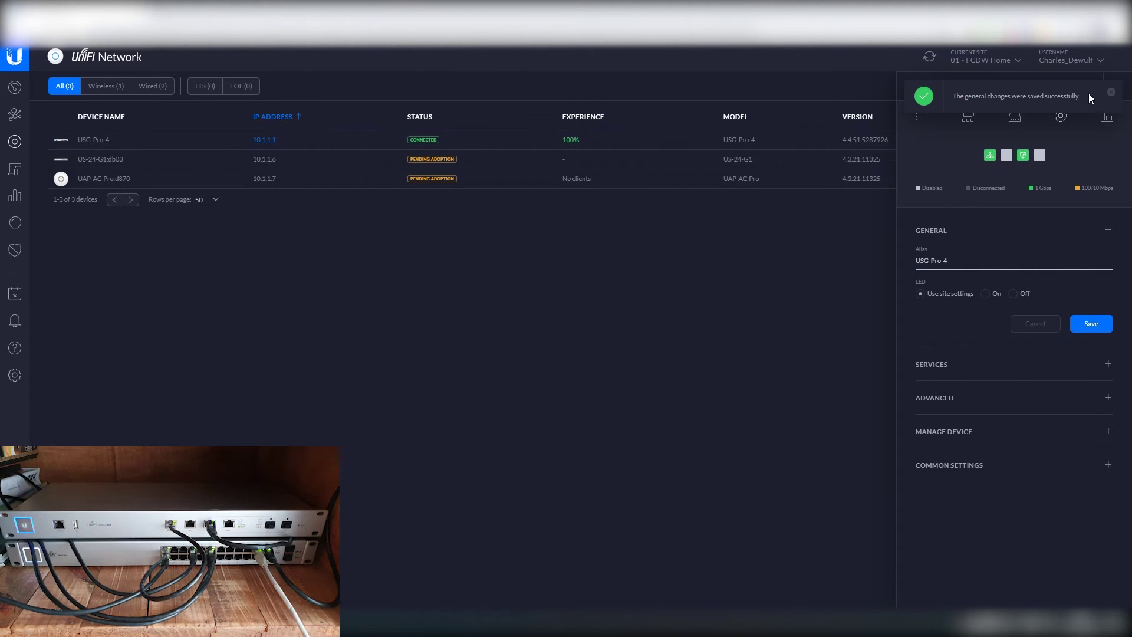
left_click(1089, 87)
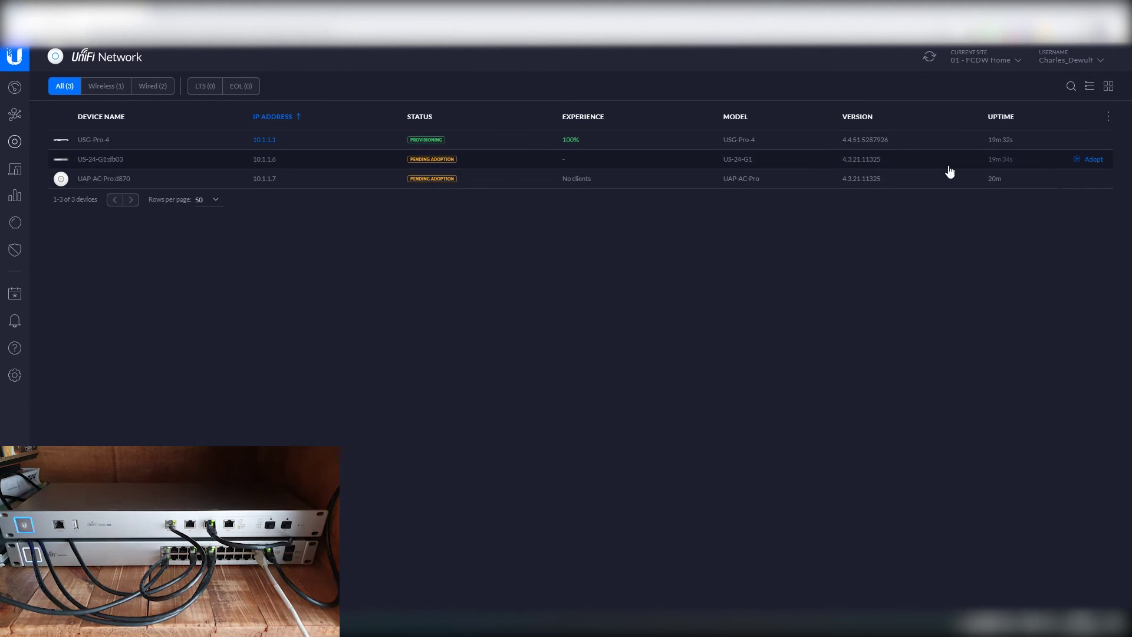
Step: Adopt the US-24-G1 switch and the UAP-AC-Pro access point, then check the PC's network connections
left_click(1093, 159)
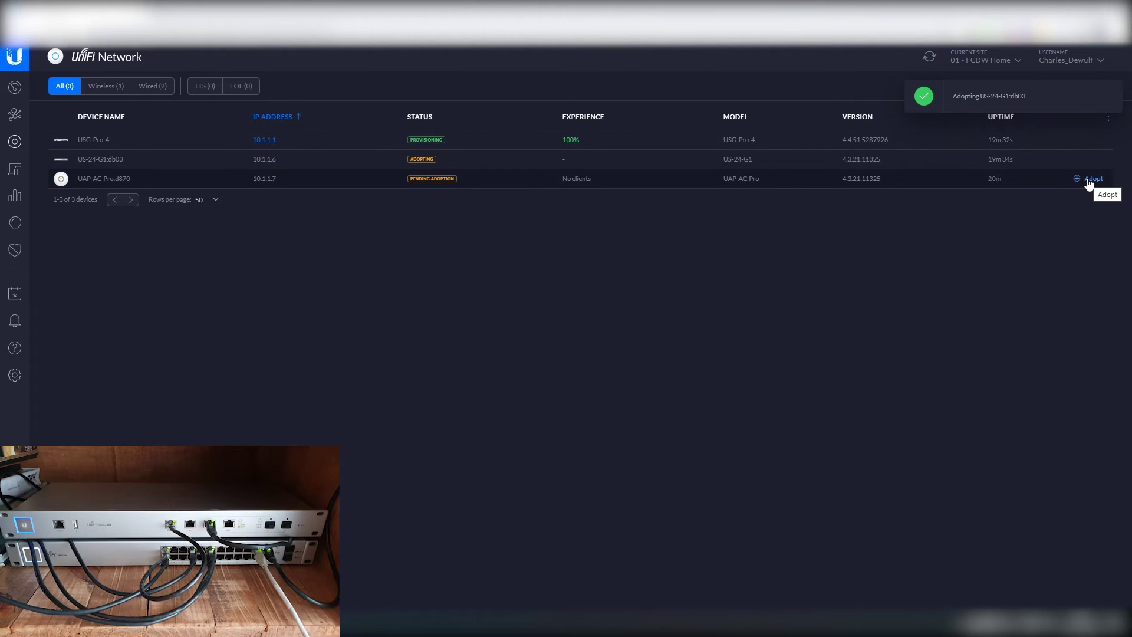
left_click(1092, 179)
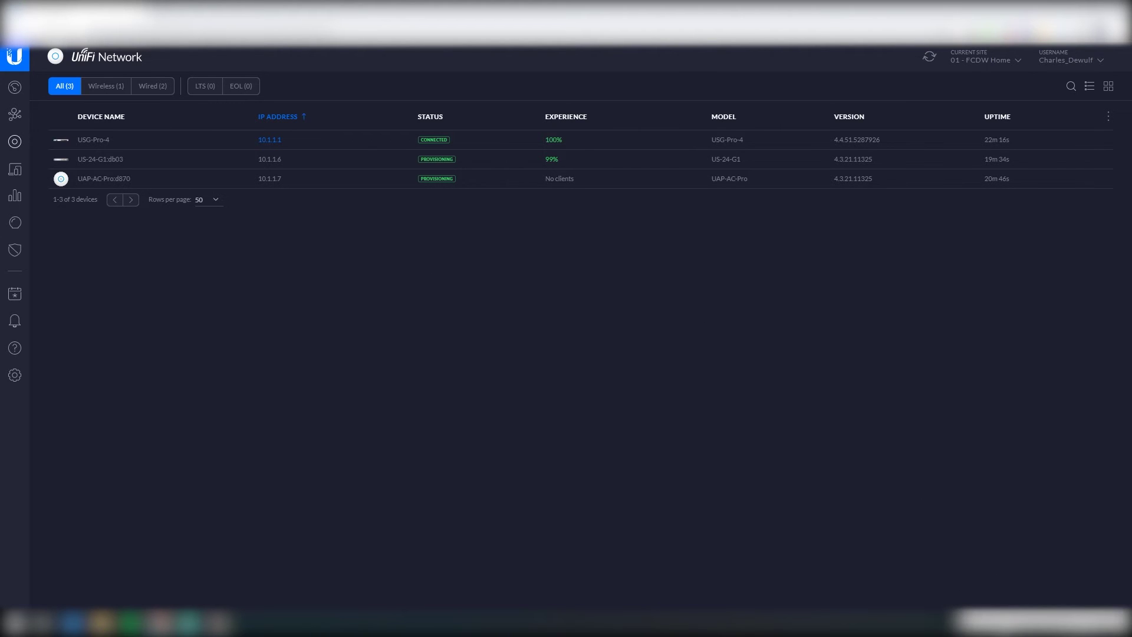
left_click(1014, 619)
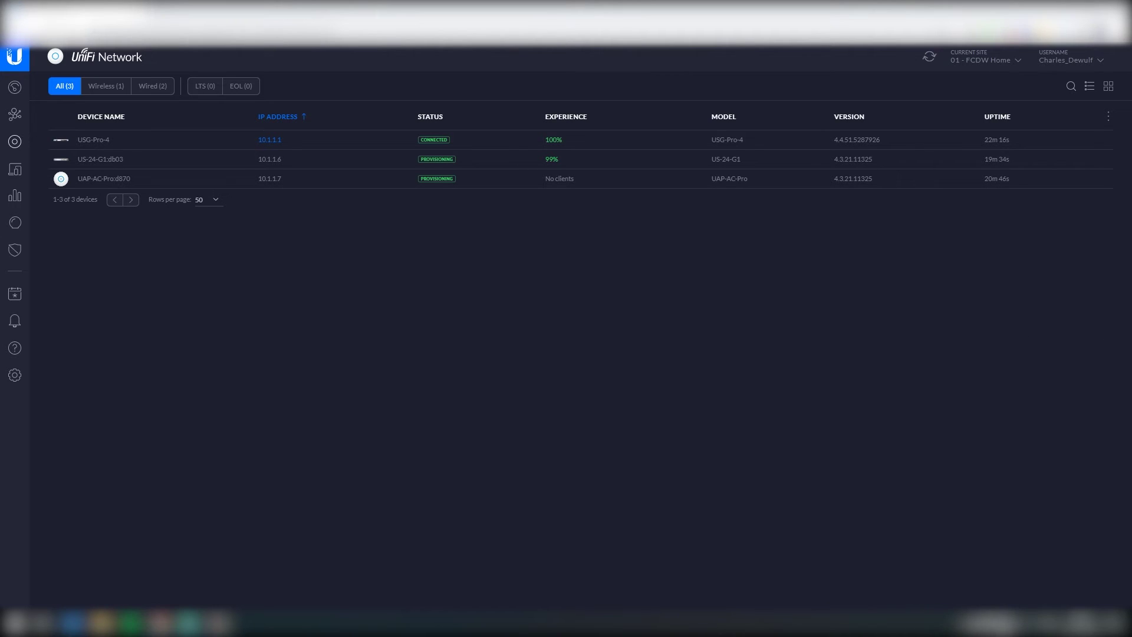
left_click(685, 408)
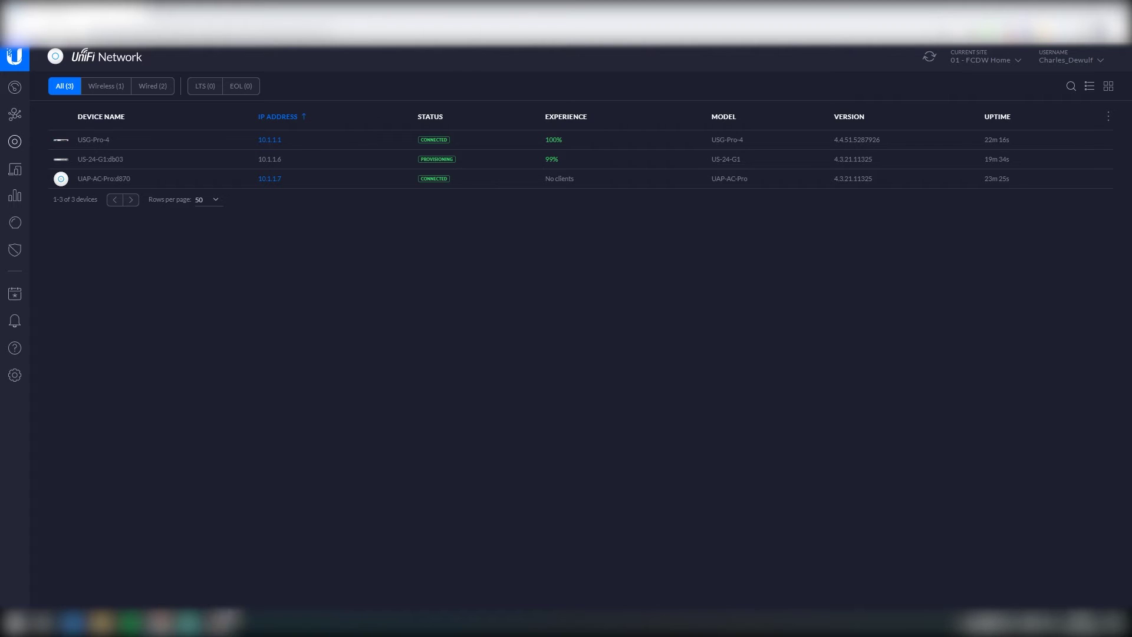
left_click(229, 618)
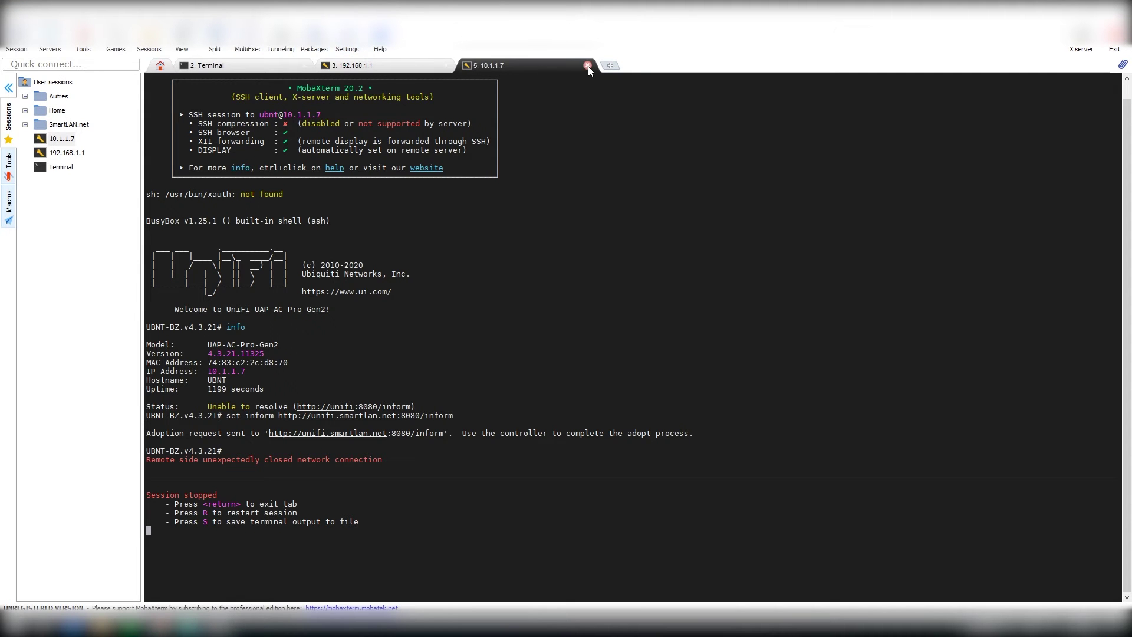
Step: Close and delete the 10.1.1.7 and 192.168.1.1 SSH sessions, then rerun ipconfig
left_click(588, 66)
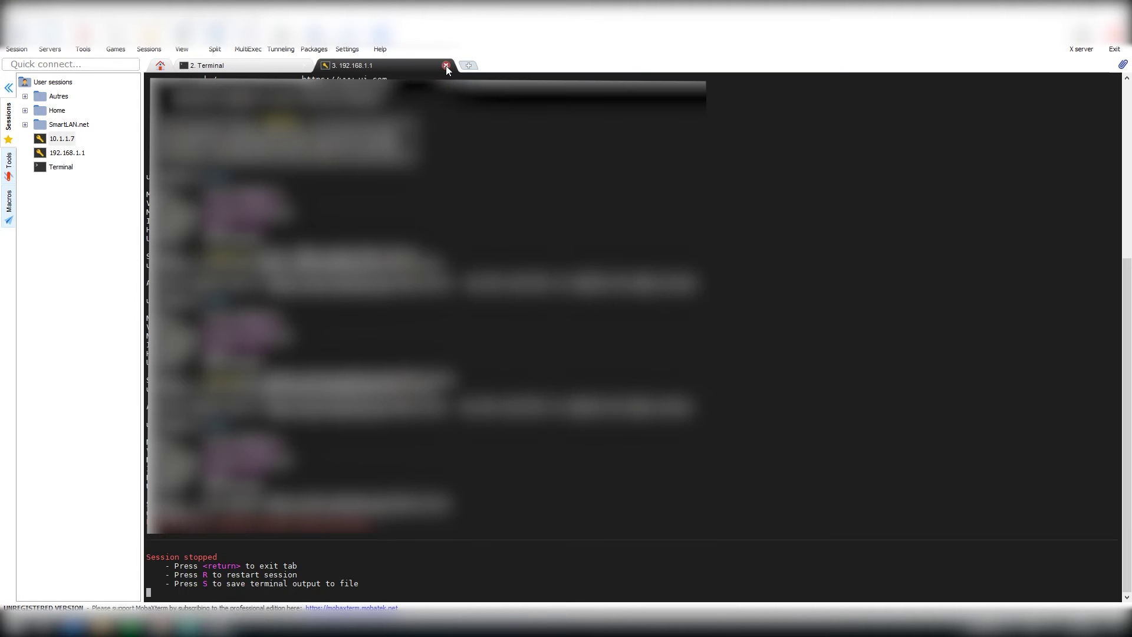
left_click(446, 65)
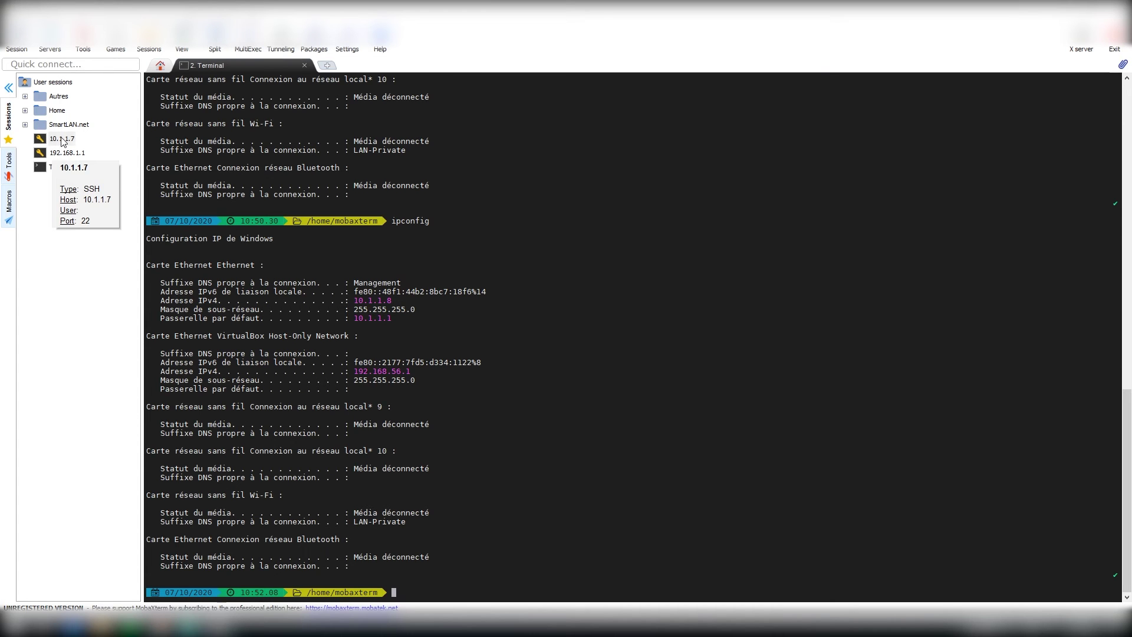
right_click(63, 141)
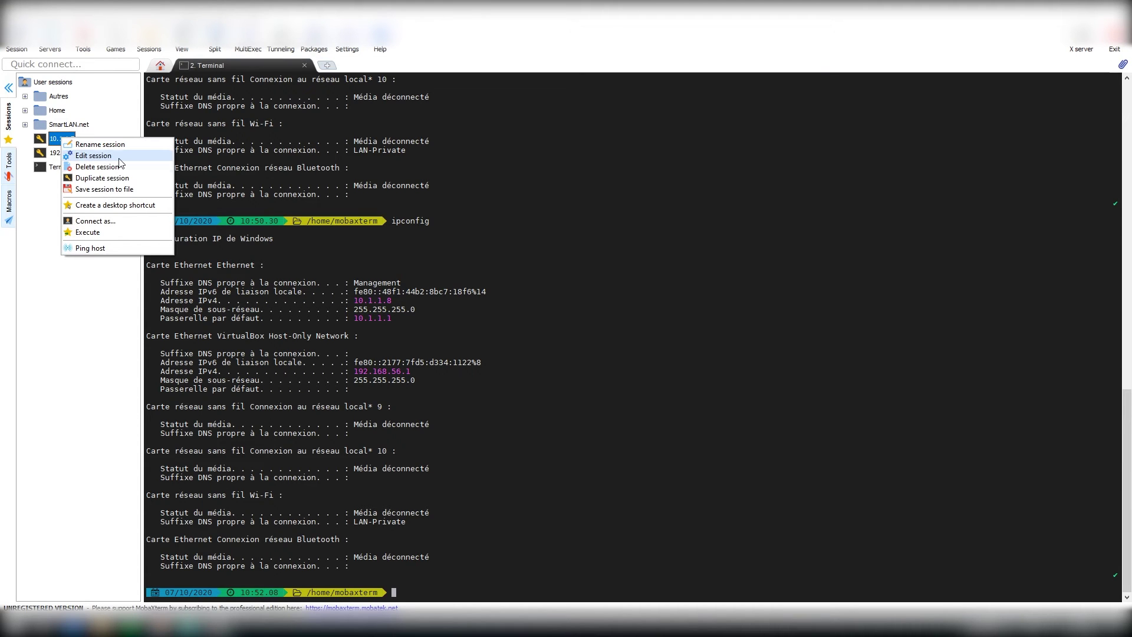
left_click(118, 168)
left_click(589, 350)
right_click(62, 141)
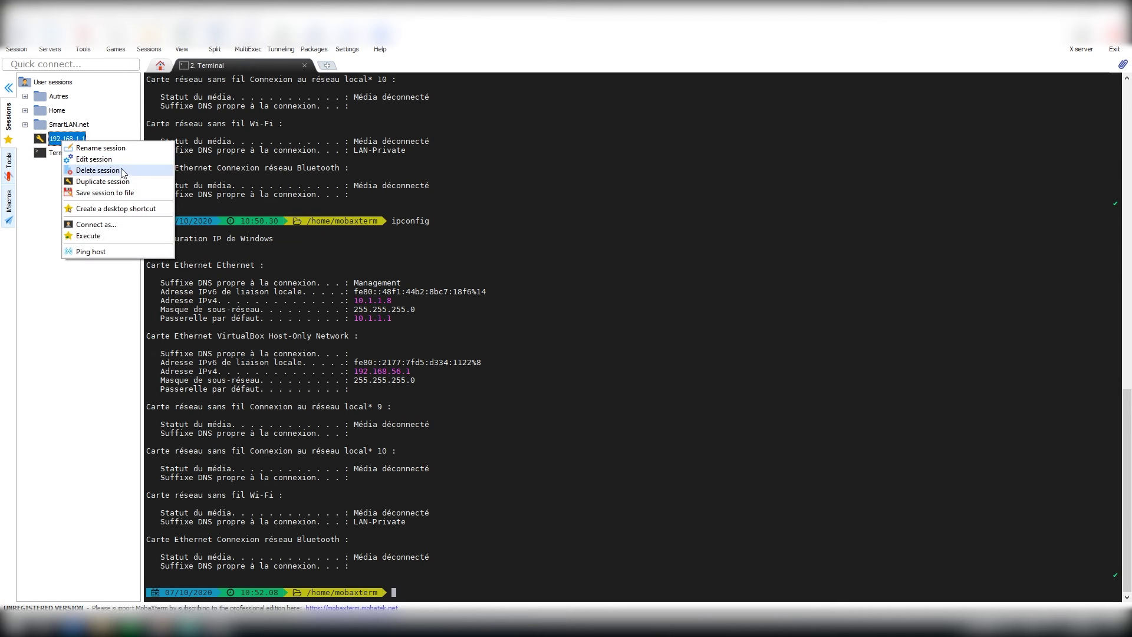
left_click(121, 171)
left_click(584, 350)
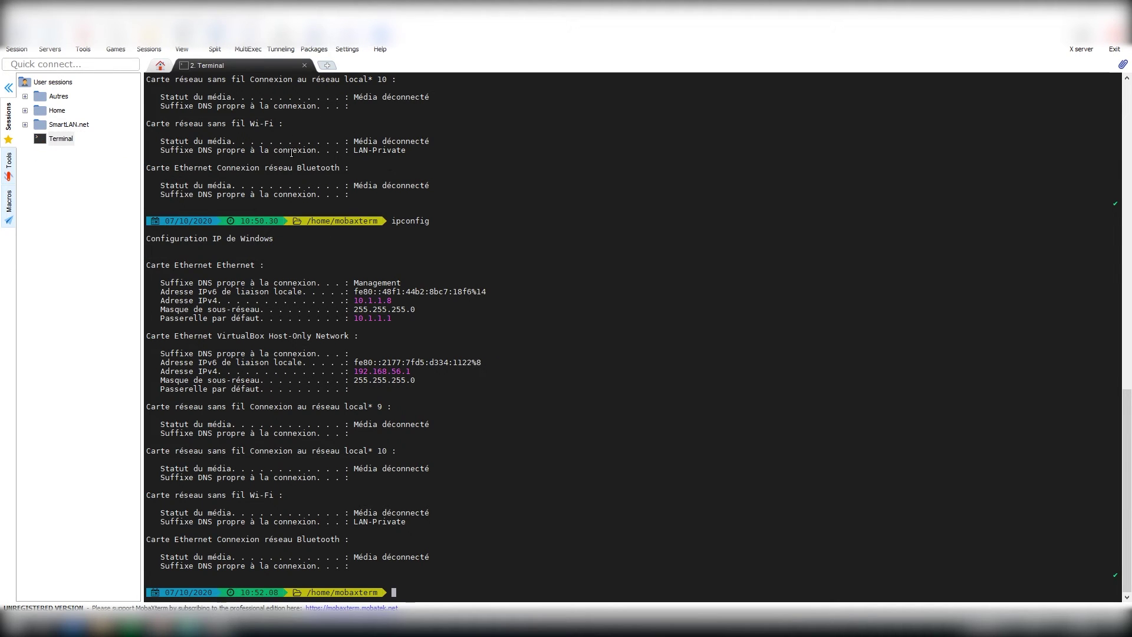
key("Up")
key("Return")
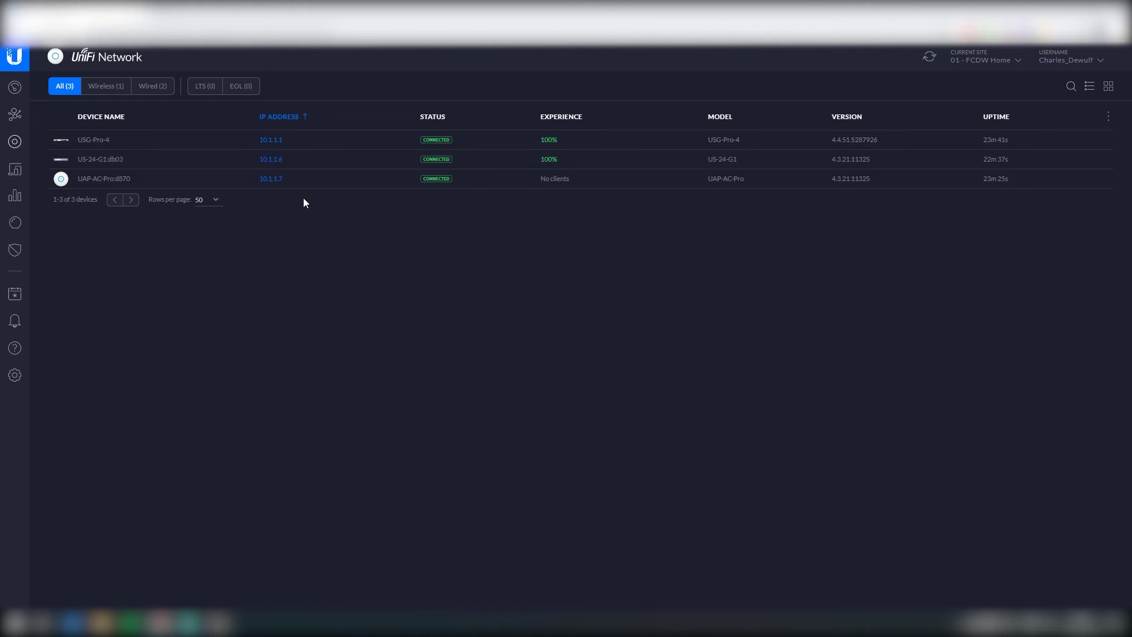
Step: Review the US-24-G1 network config, trying Static IP but cancelling to stay on DHCP
left_click(346, 165)
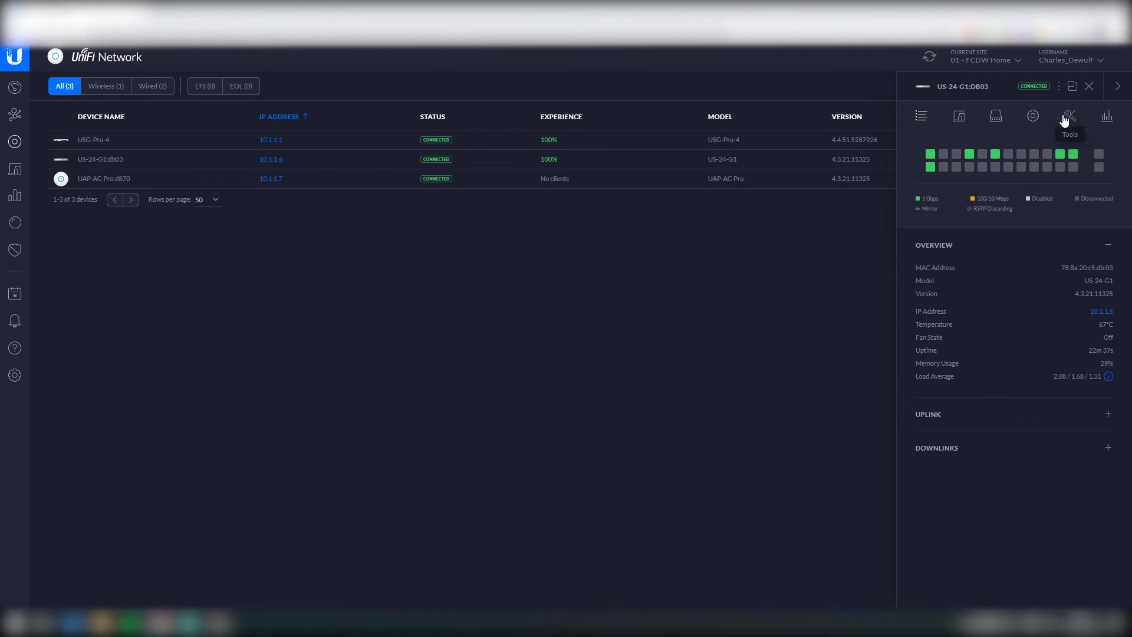
left_click(1033, 118)
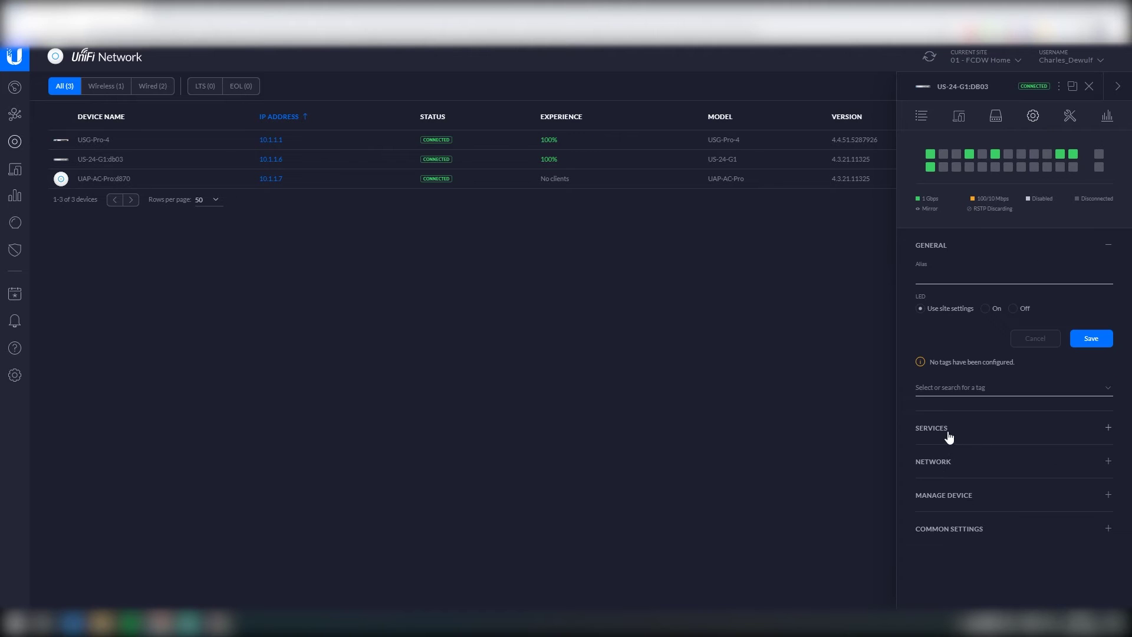
left_click(937, 463)
left_click(981, 345)
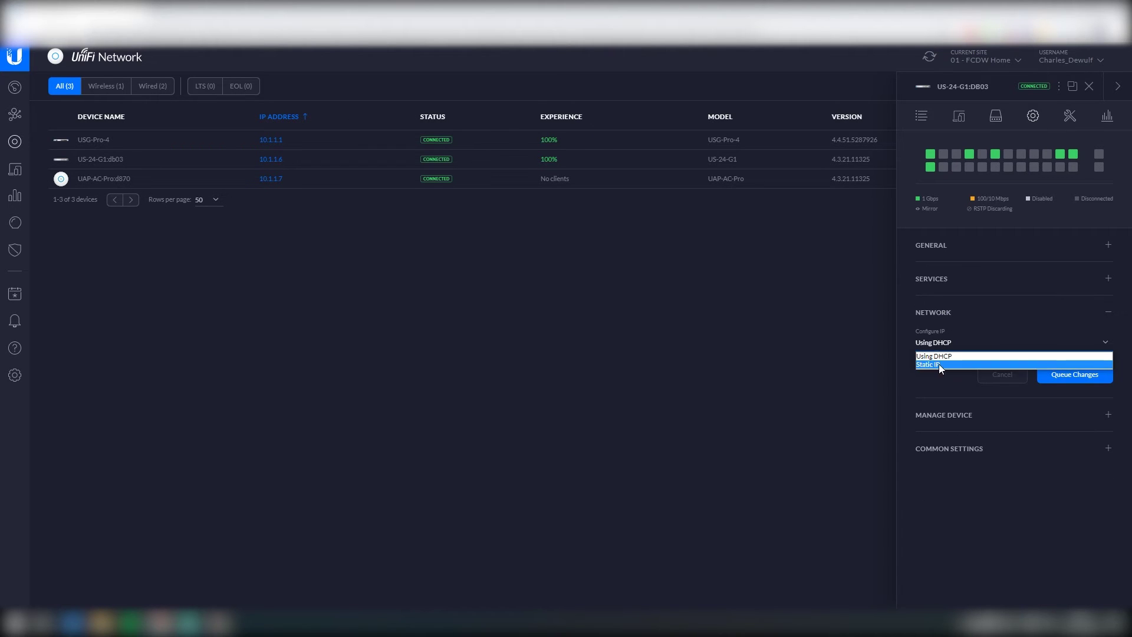
left_click(933, 363)
left_click(944, 382)
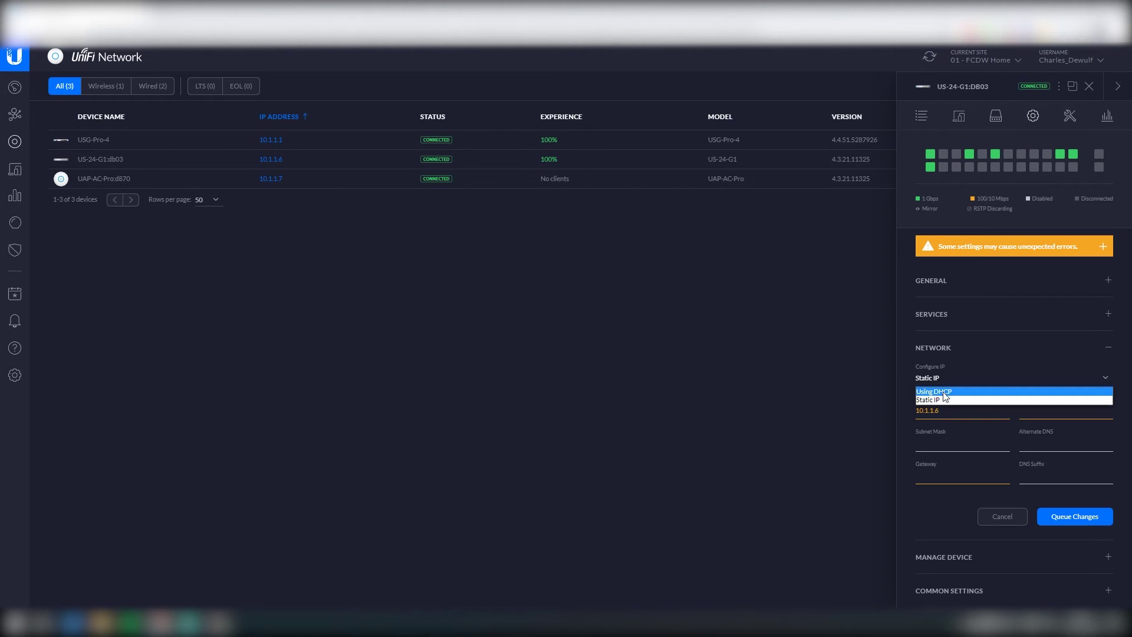
left_click(951, 392)
left_click(1002, 416)
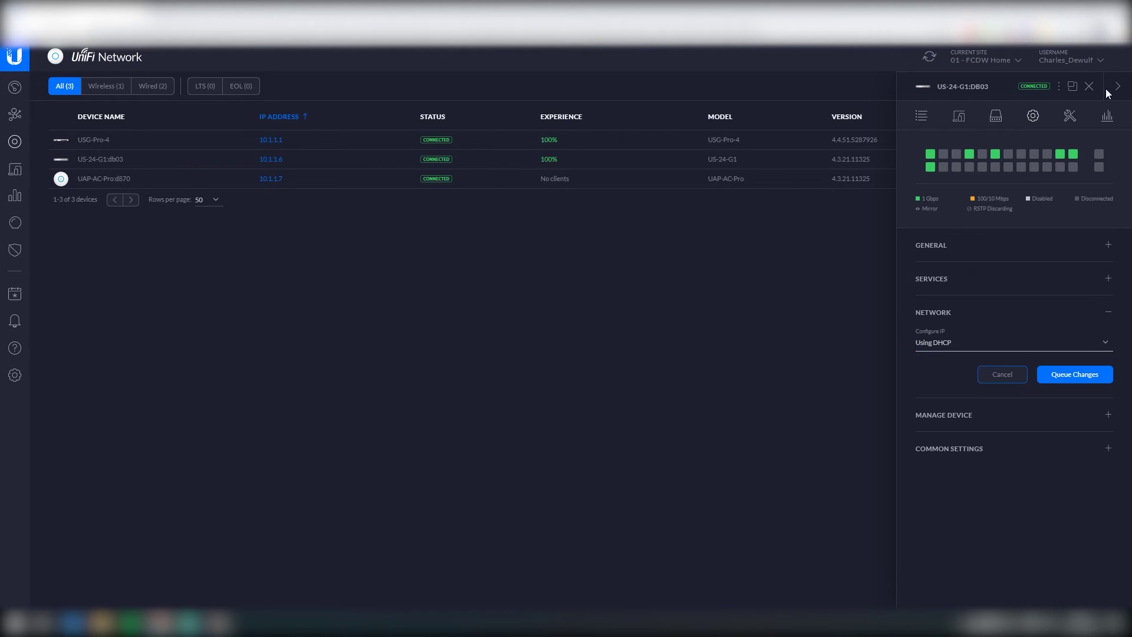
left_click(1002, 376)
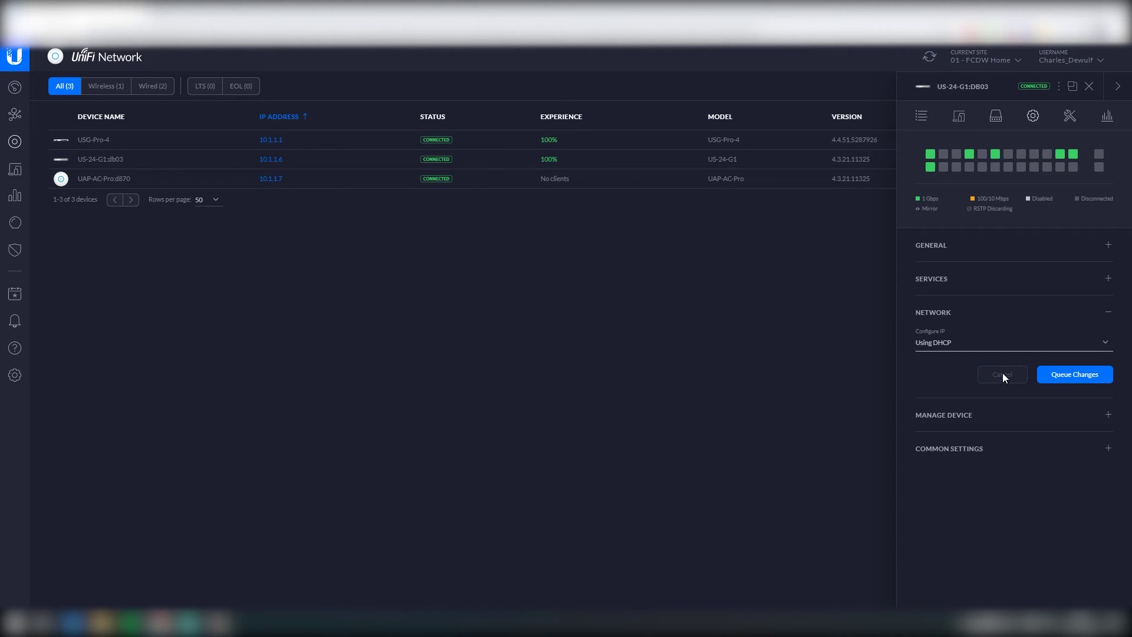
left_click(1088, 87)
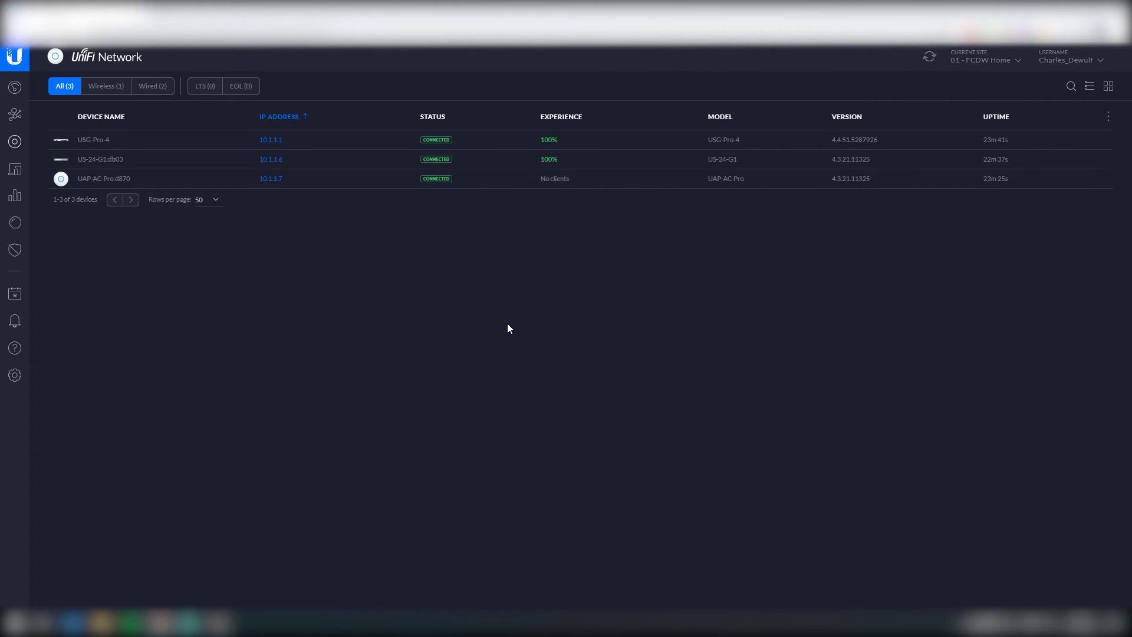
Step: Set the switch's alias to US-24-G1 and save it
left_click(121, 162)
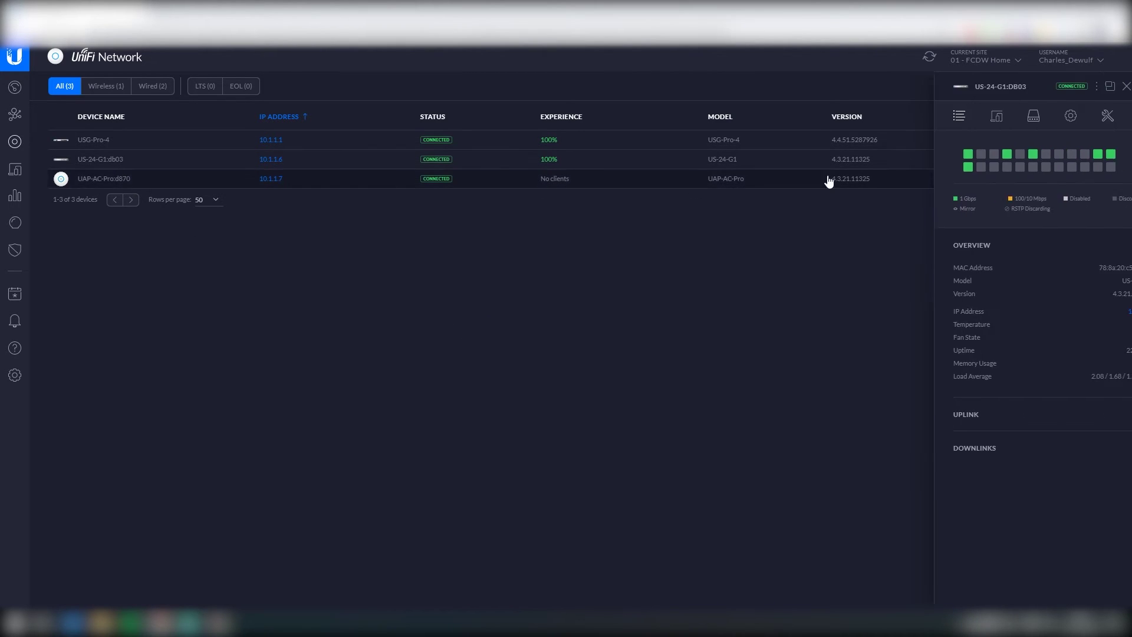
left_click(1070, 116)
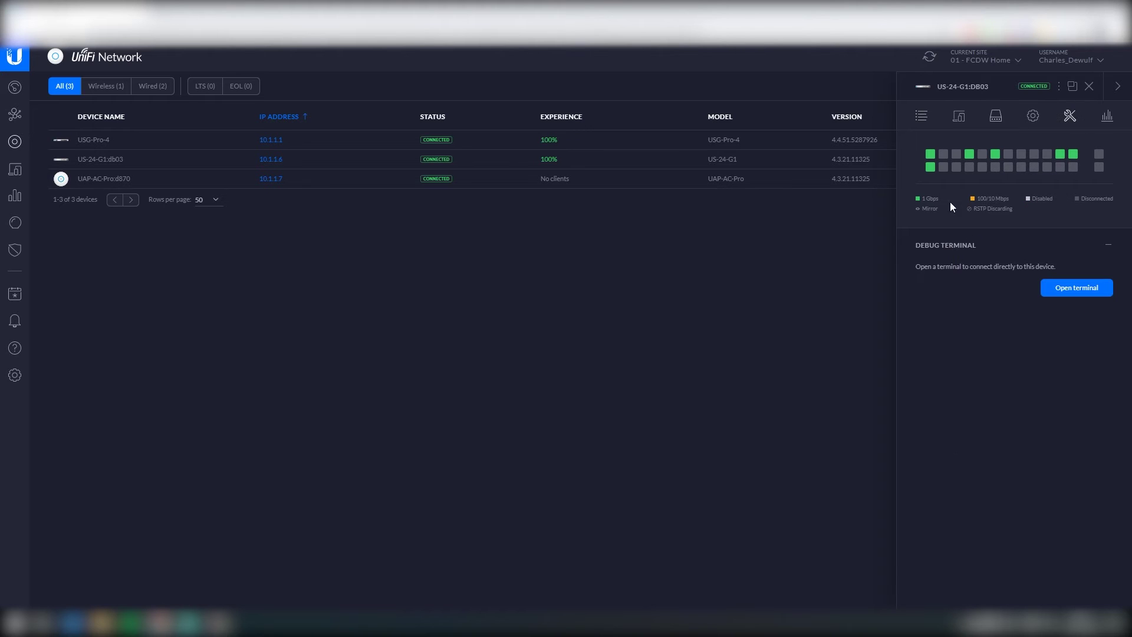
left_click(1033, 116)
left_click(945, 276)
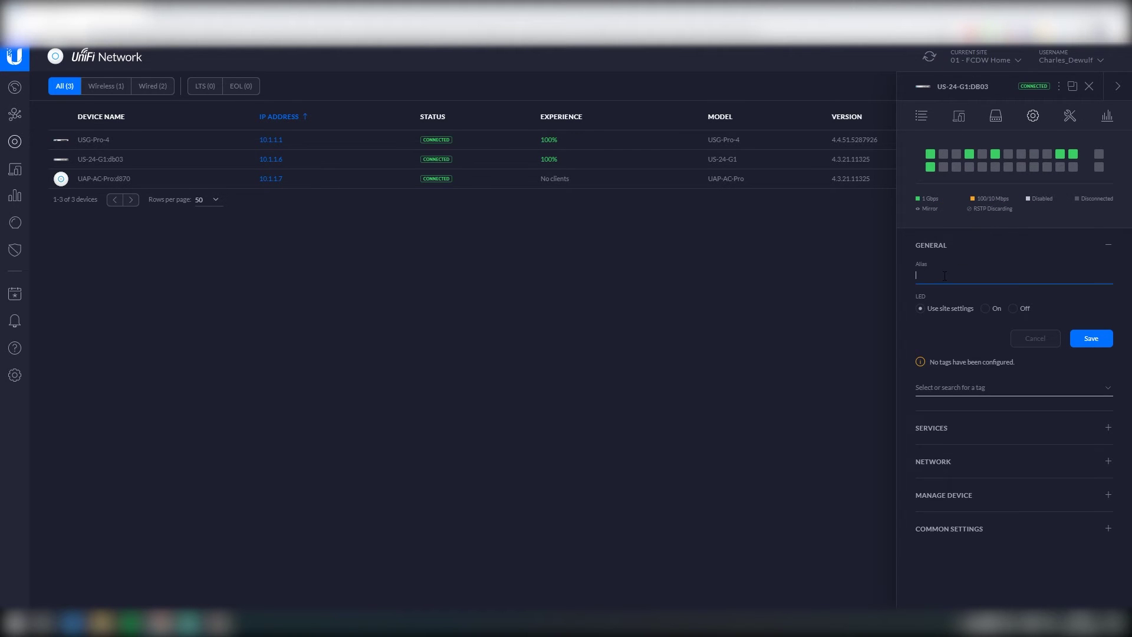
type("US-24")
left_click(1095, 338)
left_click(1111, 96)
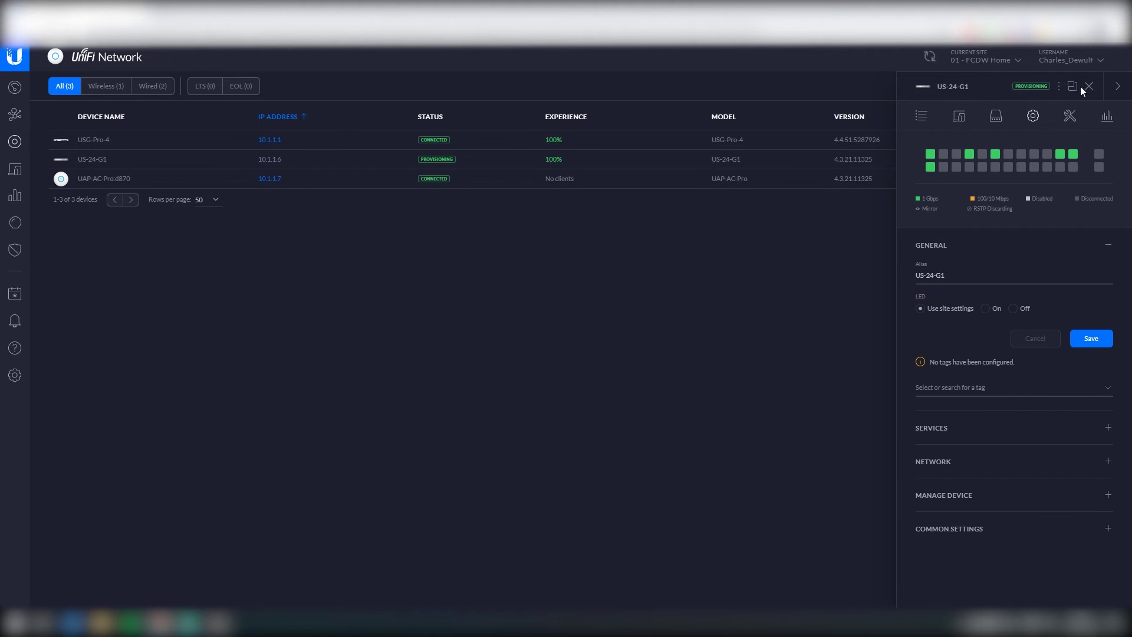
left_click(1080, 86)
Step: Set the access point's alias to UAP-AC-Pro and save it
left_click(354, 184)
left_click(1061, 117)
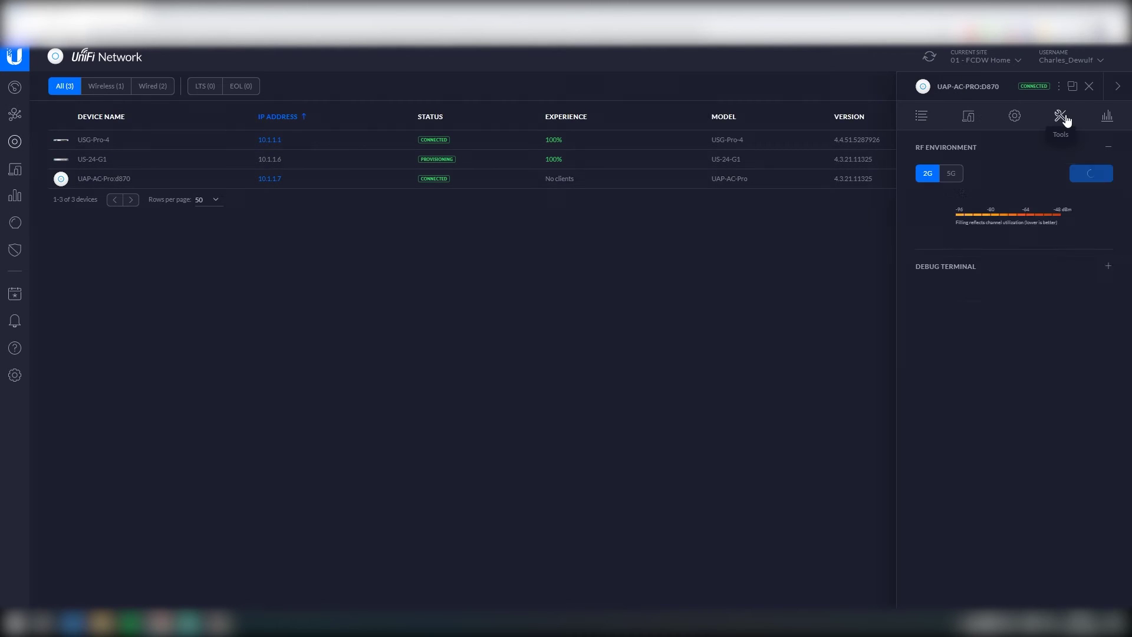
left_click(1014, 116)
left_click(984, 180)
type("UAP")
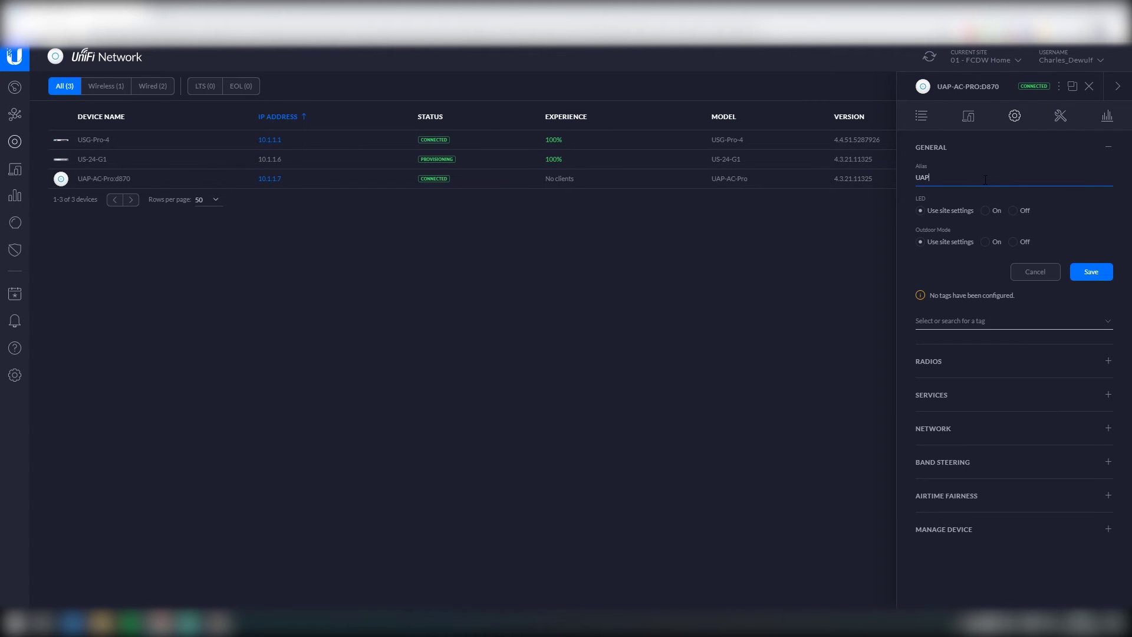
type("-AC-Pro")
left_click(1091, 272)
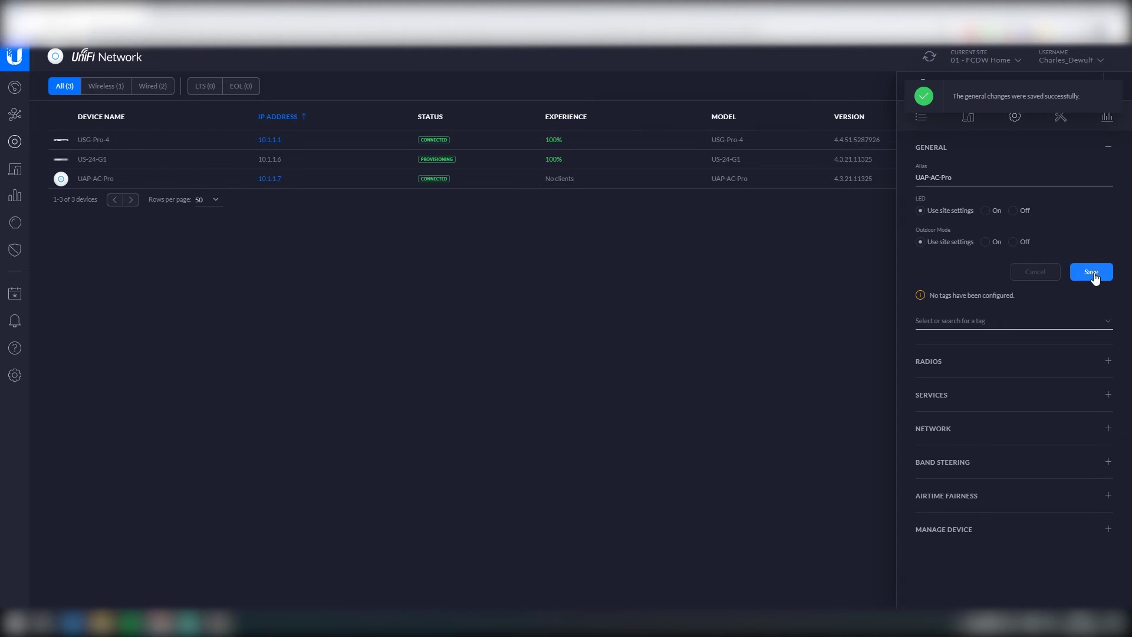
left_click(1088, 86)
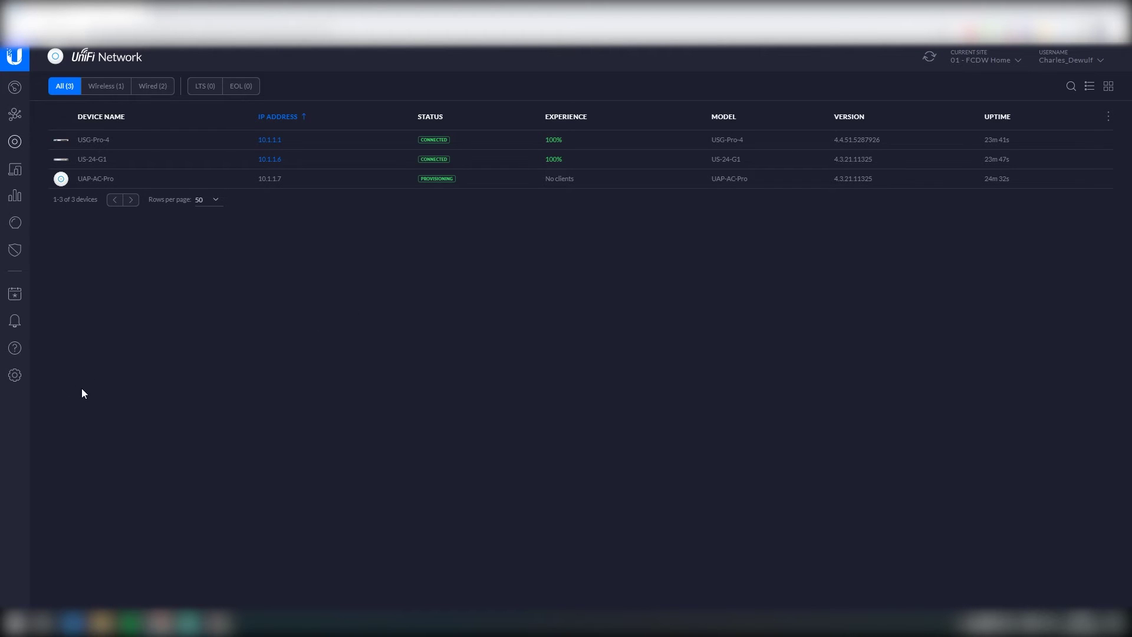
Step: Rename the WAN network to '00 - WAN', keeping the connection type as Using DHCP
left_click(16, 382)
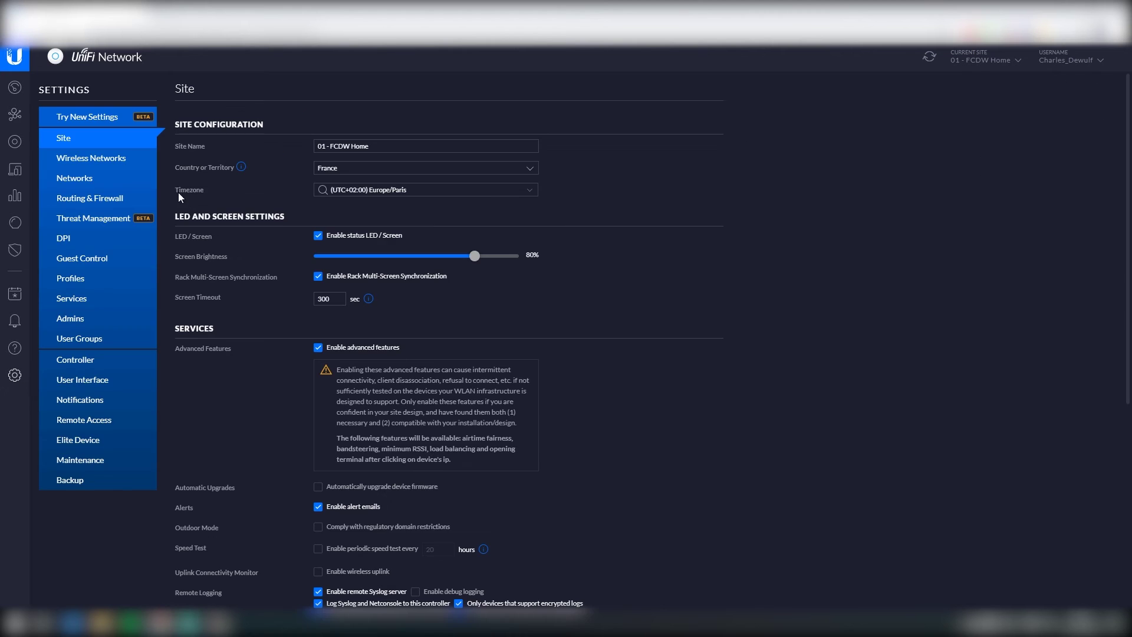
left_click(79, 179)
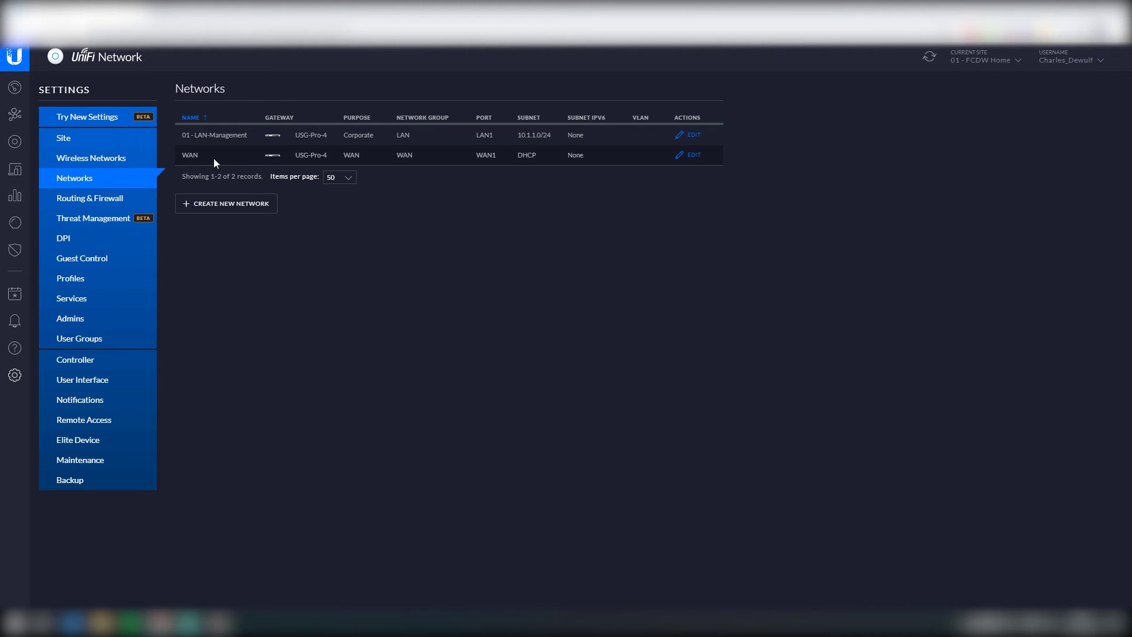
left_click(694, 155)
left_click(319, 142)
type("00 - WAN")
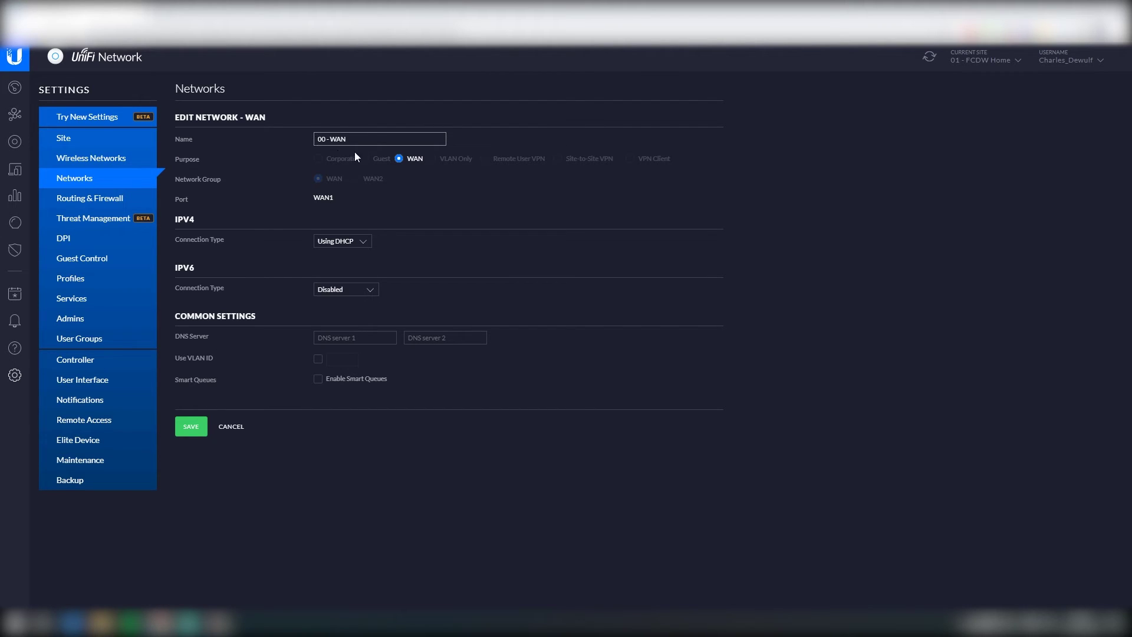
left_click(355, 242)
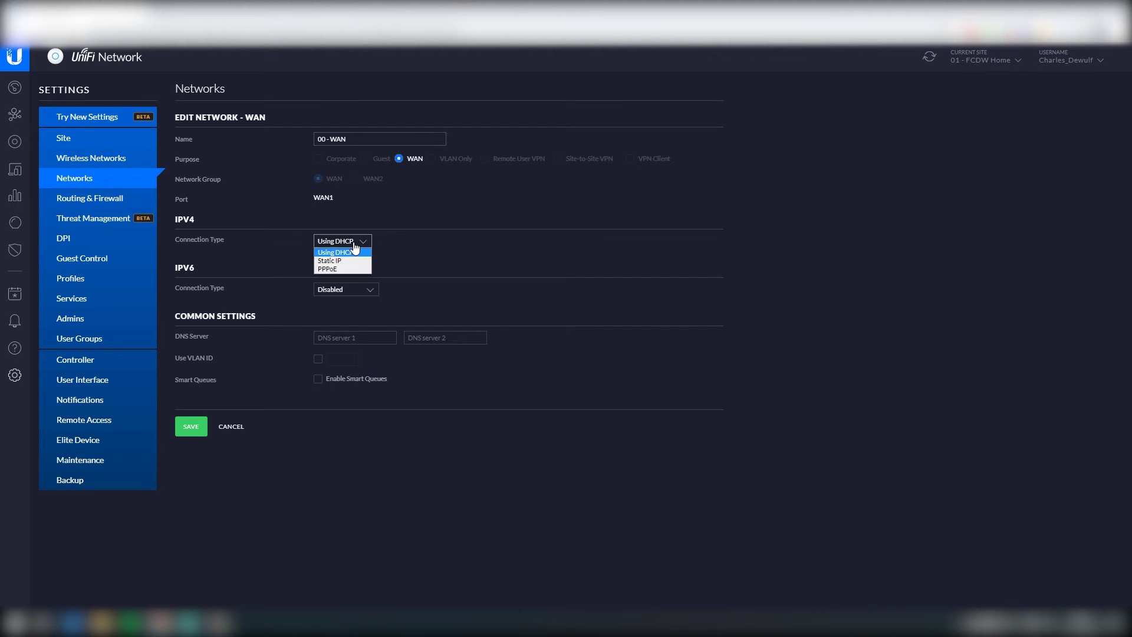
left_click(402, 246)
left_click(356, 242)
left_click(437, 257)
left_click(191, 427)
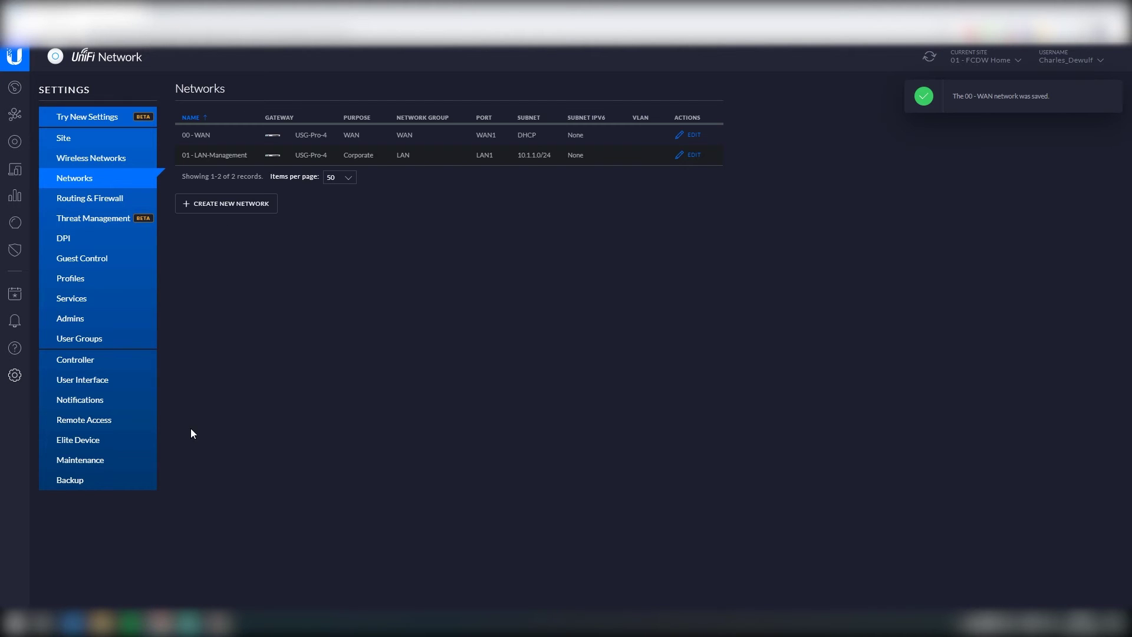
Step: Create network 10 - LAN-Private: VLAN 10, gateway 10.1.10.1/24, auto DHCP range, domain Private
left_click(217, 206)
left_click(397, 139)
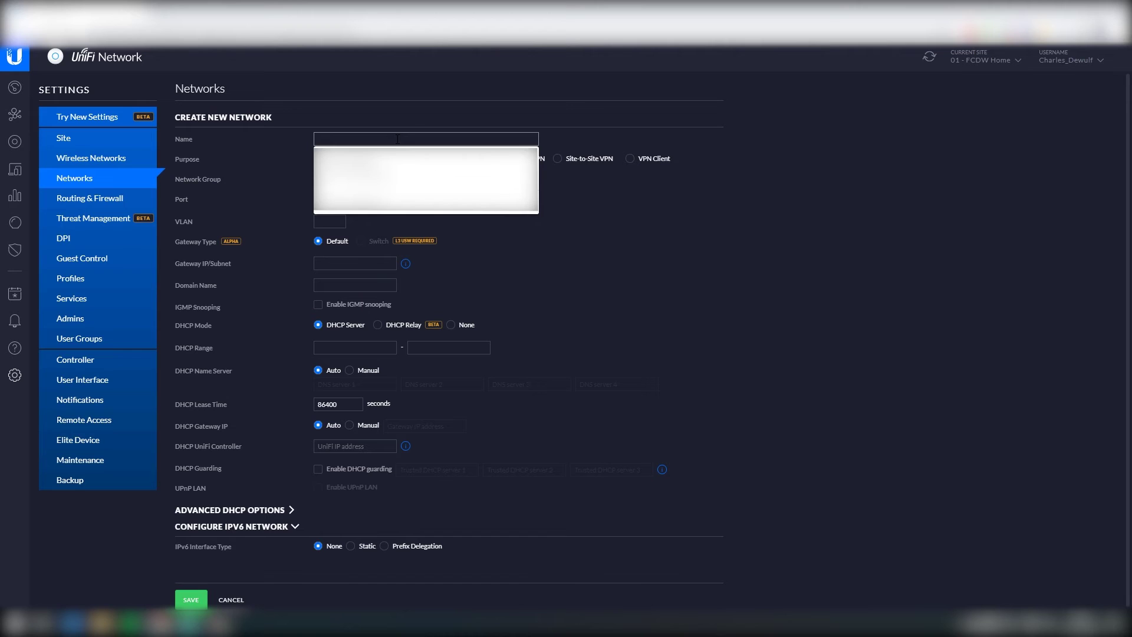
type("0")
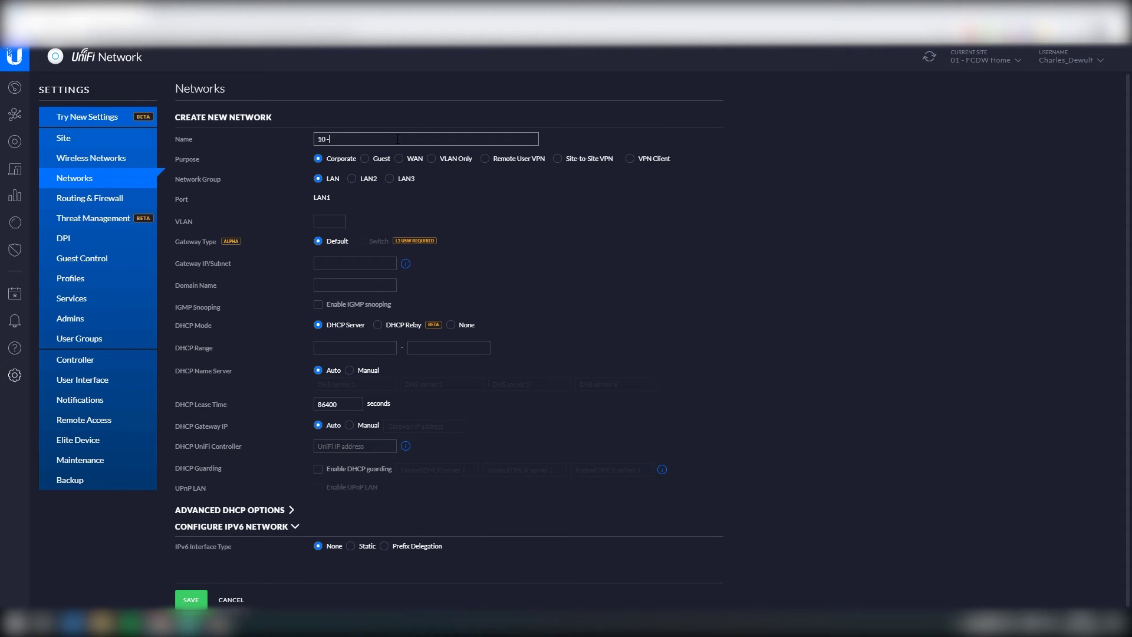
type(" - LAN-Private")
left_click(330, 221)
type("10")
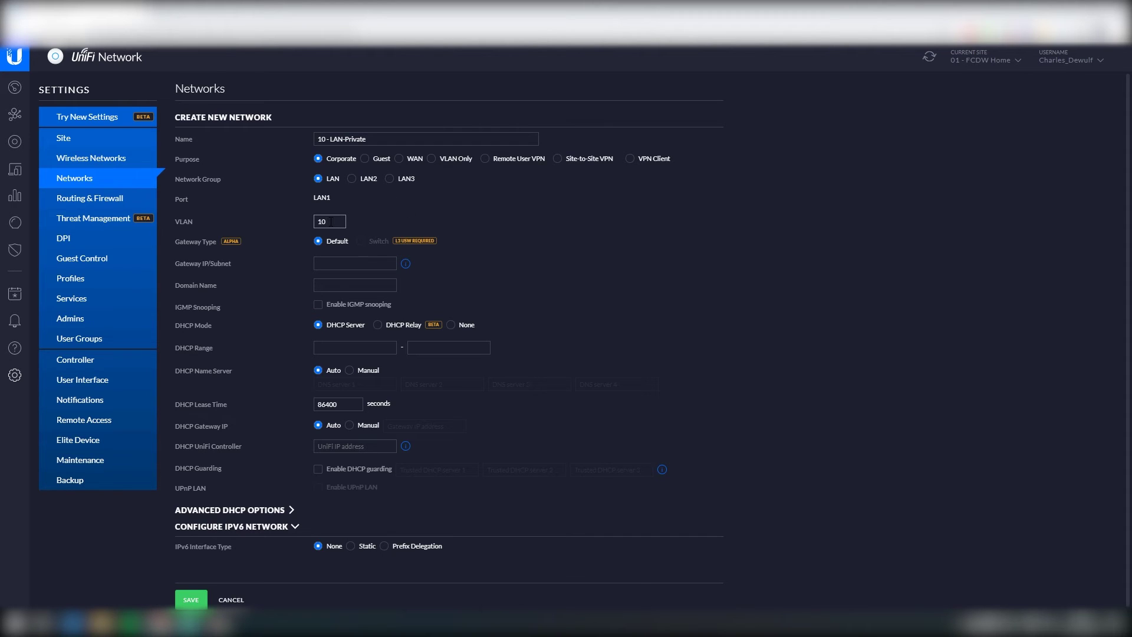
left_click(338, 258)
type("10.1.10.1/24")
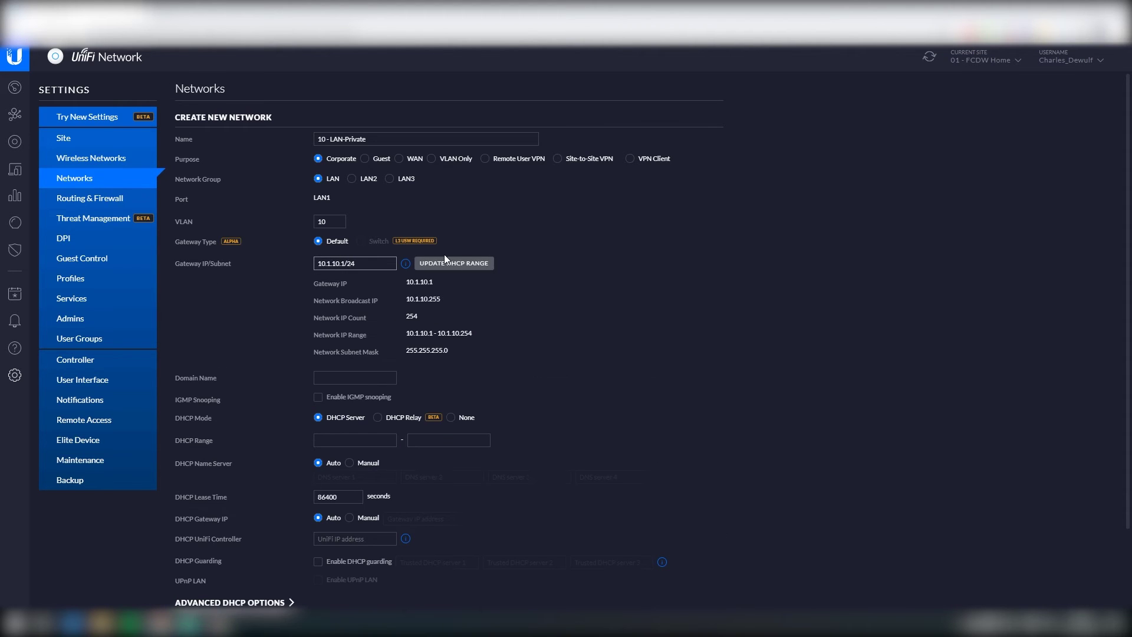
left_click(446, 262)
left_click(358, 380)
type("Private")
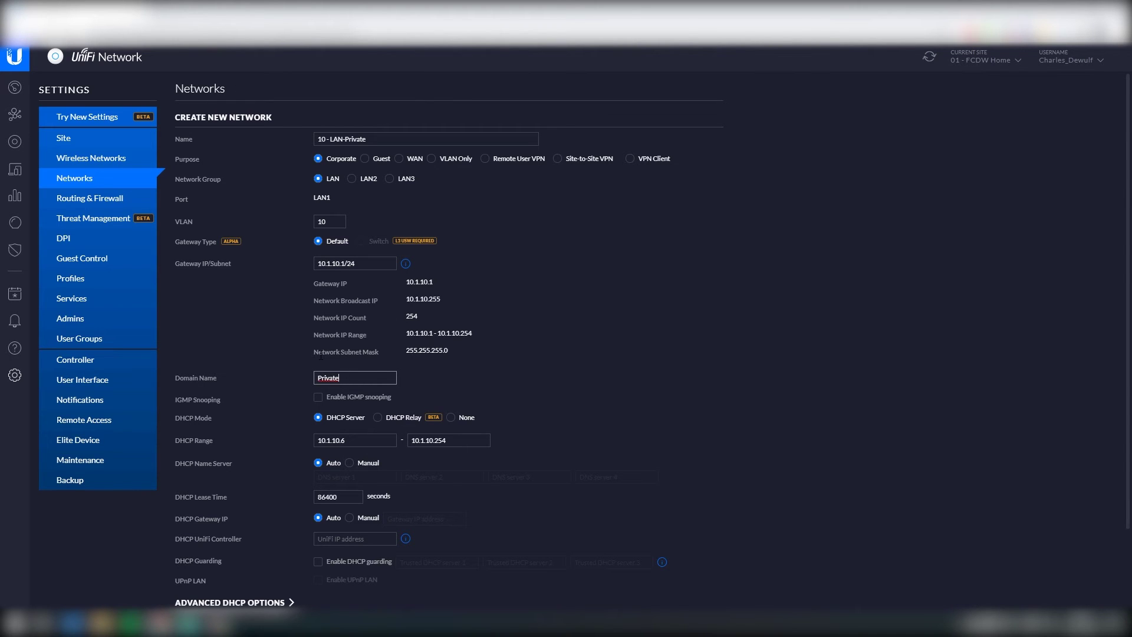
scroll(310, 354, "down", 3)
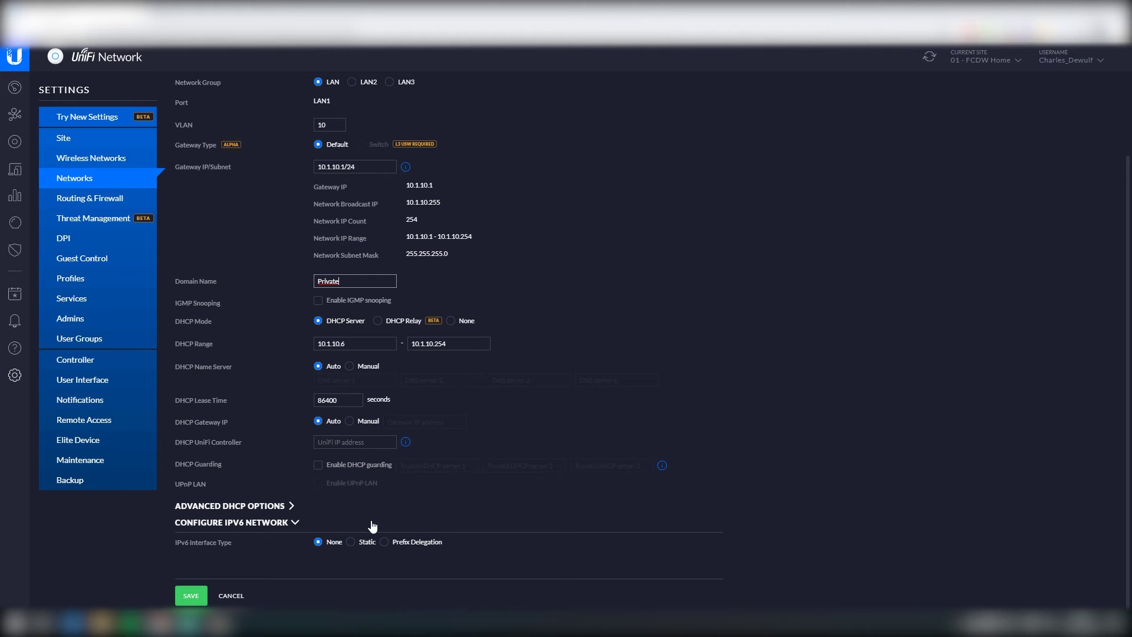
left_click(191, 595)
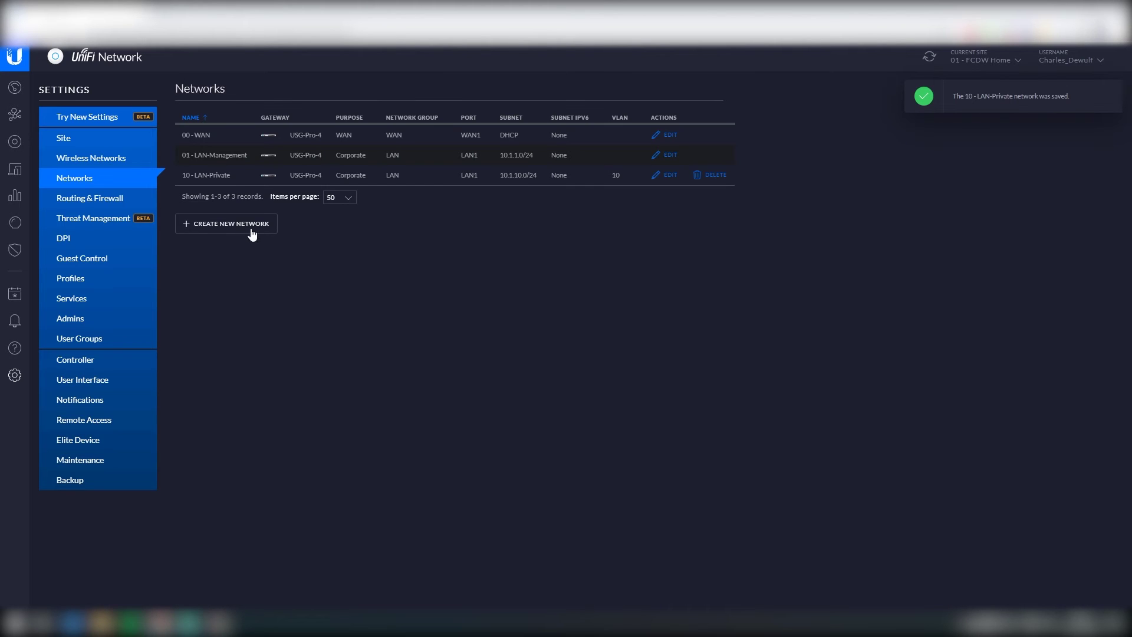
Step: Create network 20 - LAN-IoT: VLAN 20, gateway 10.1.20.1/24, auto DHCP range, domain IoT
left_click(242, 224)
left_click(339, 137)
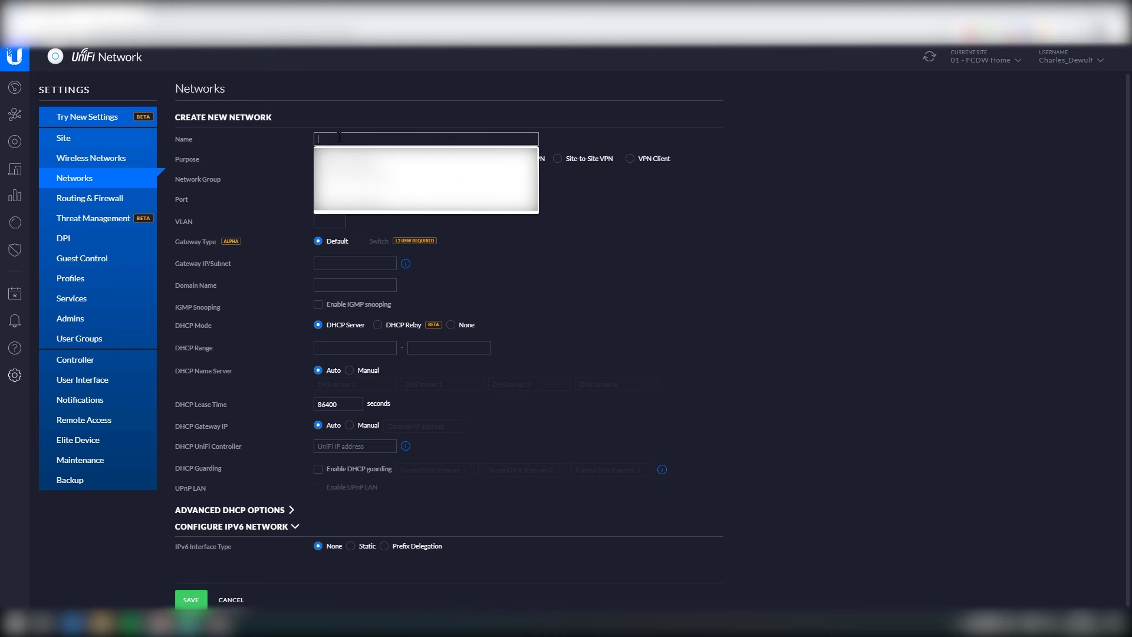
type("20")
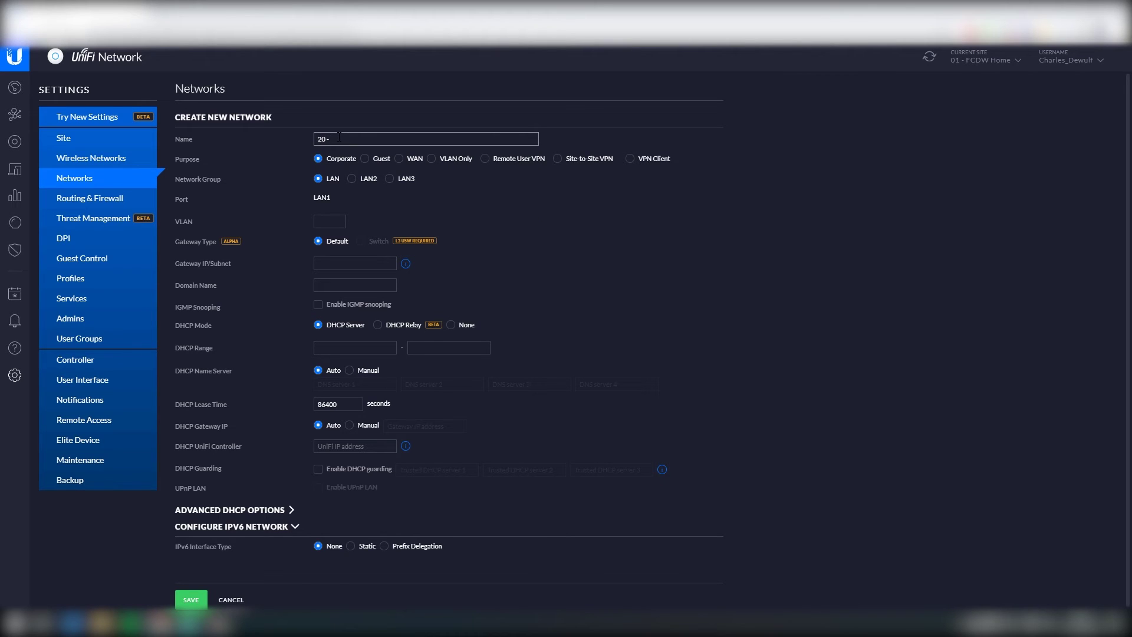
type(" - LAN-IoT")
left_click(329, 222)
type("20")
left_click(341, 264)
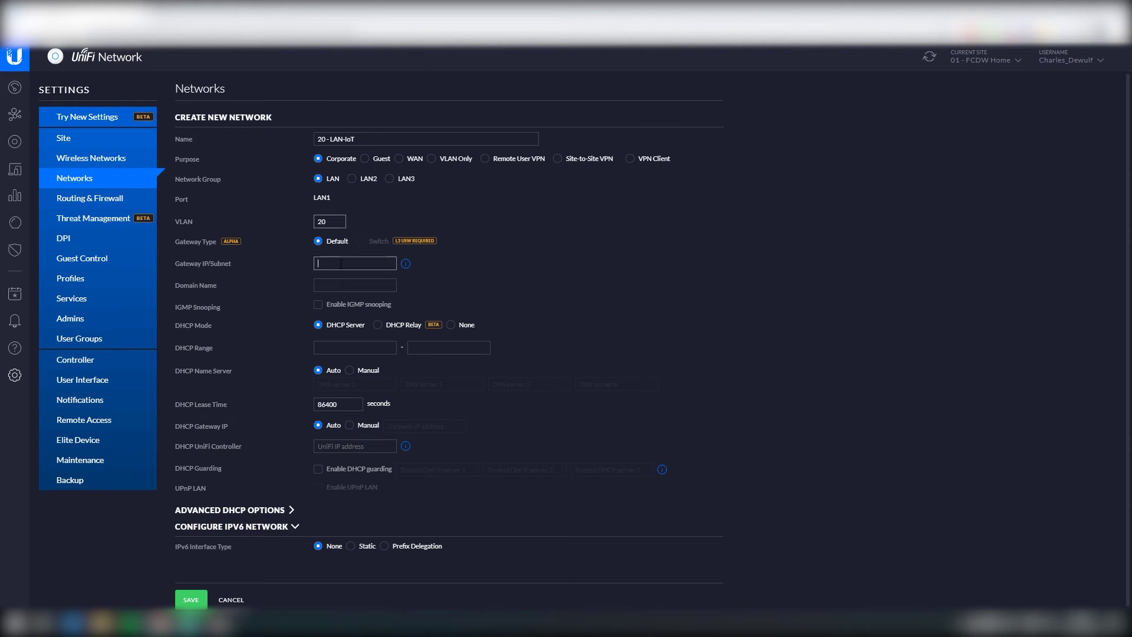
type("10.1.20.1/24")
left_click(487, 265)
left_click(337, 378)
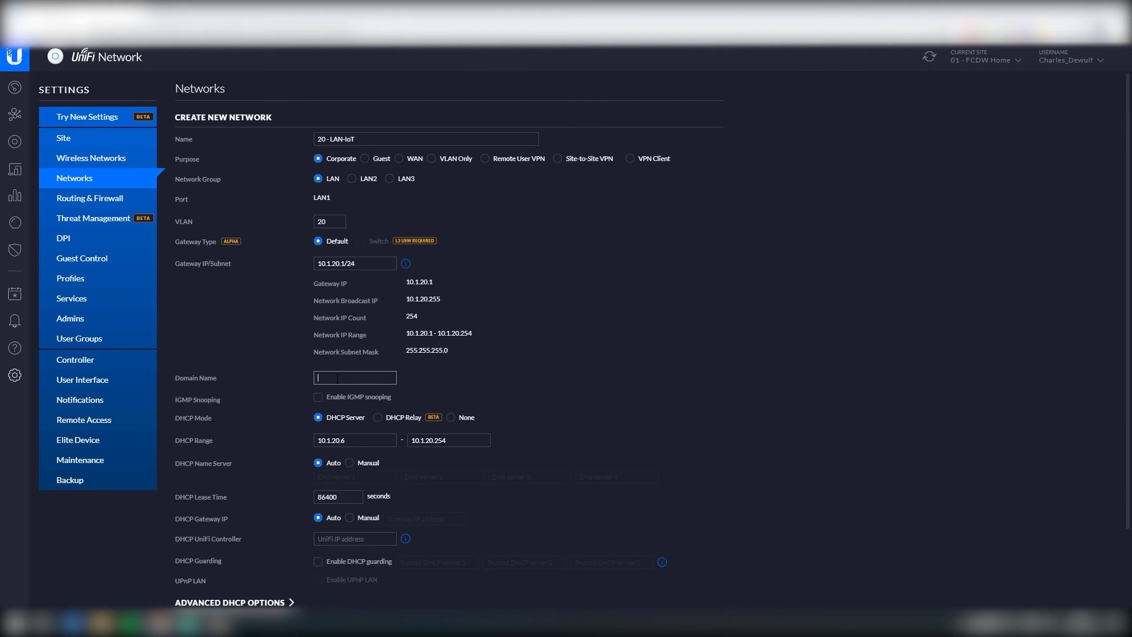
type("IoT")
scroll(338, 378, "down", 2)
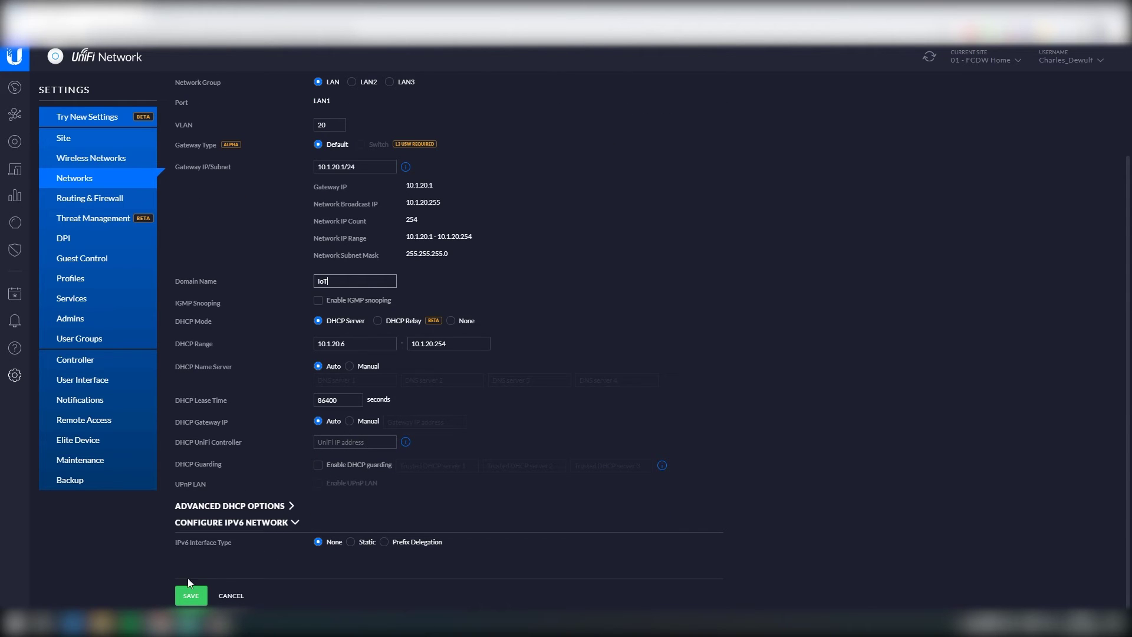
left_click(190, 596)
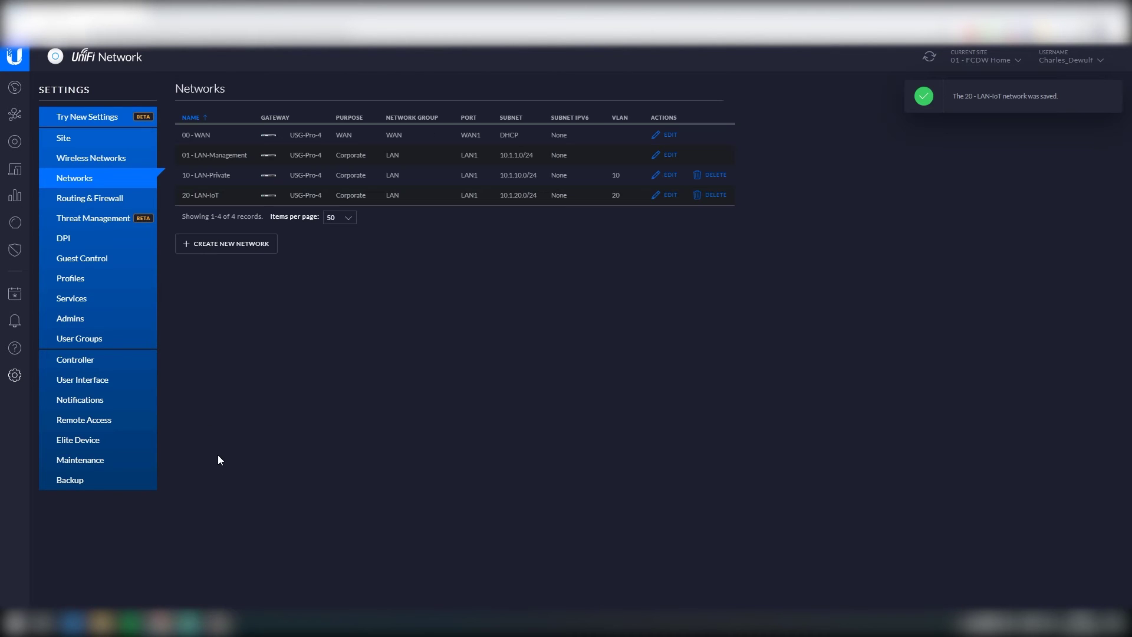
Step: Begin network 99 - LAN-Guests with VLAN 99, gateway 10.1.99.1/24, auto DHCP range and domain Guests
left_click(218, 253)
left_click(401, 137)
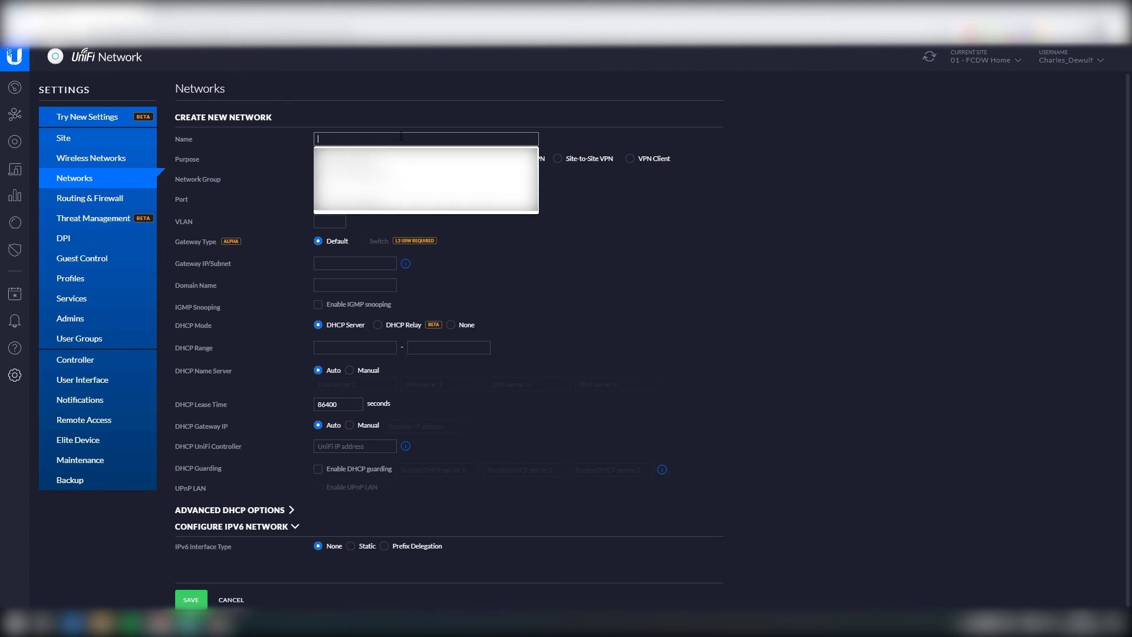
type("99 - LAN")
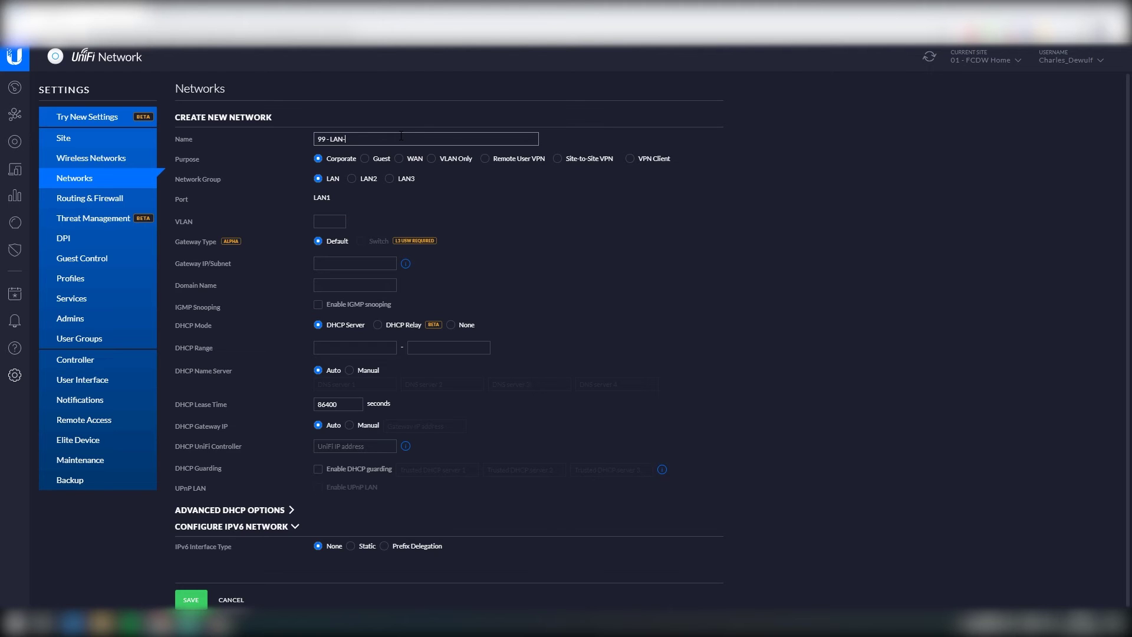
type("-Guests")
left_click(324, 222)
type("99")
left_click(339, 266)
type("10.1.99.1")
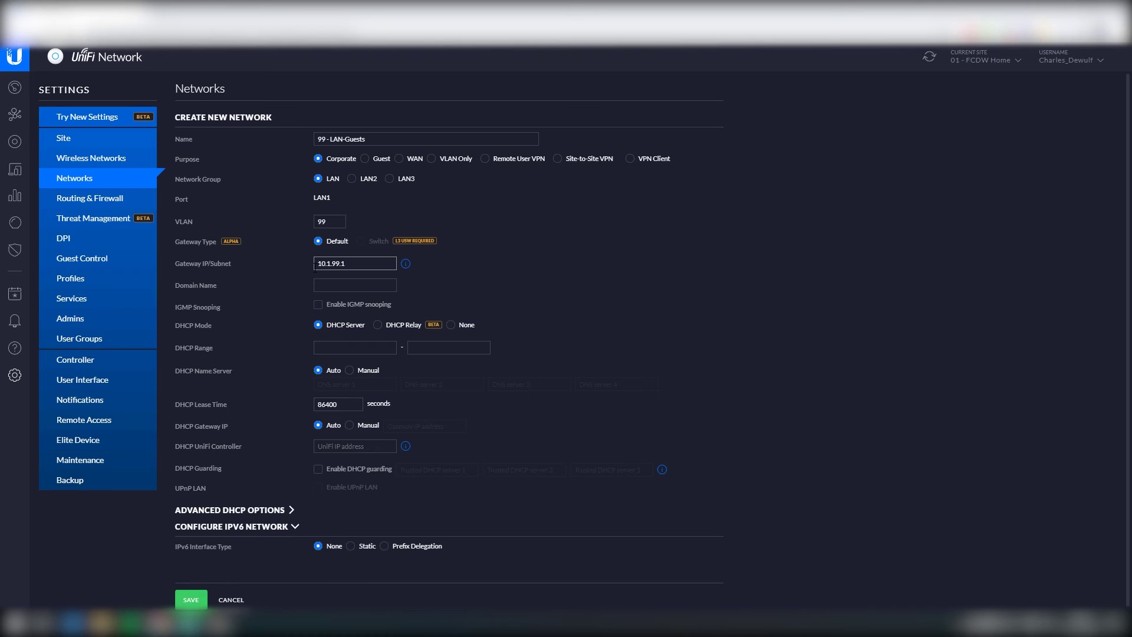
type("/24")
left_click(485, 264)
left_click(365, 440)
left_click(422, 442)
left_click(349, 379)
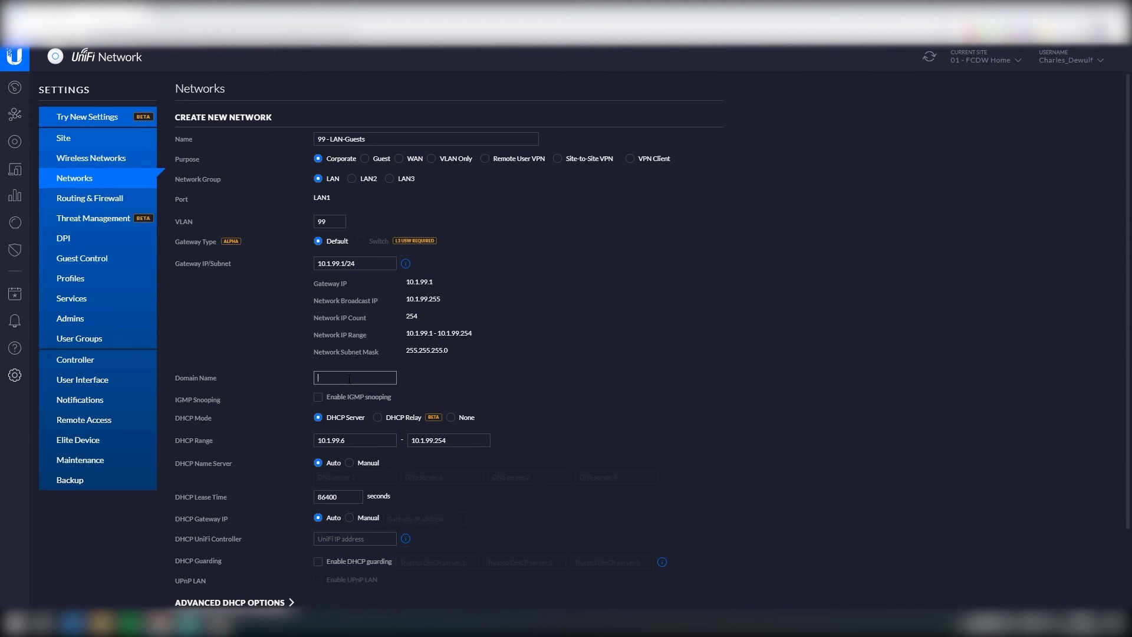
type("Guests")
scroll(534, 365, "down", 3)
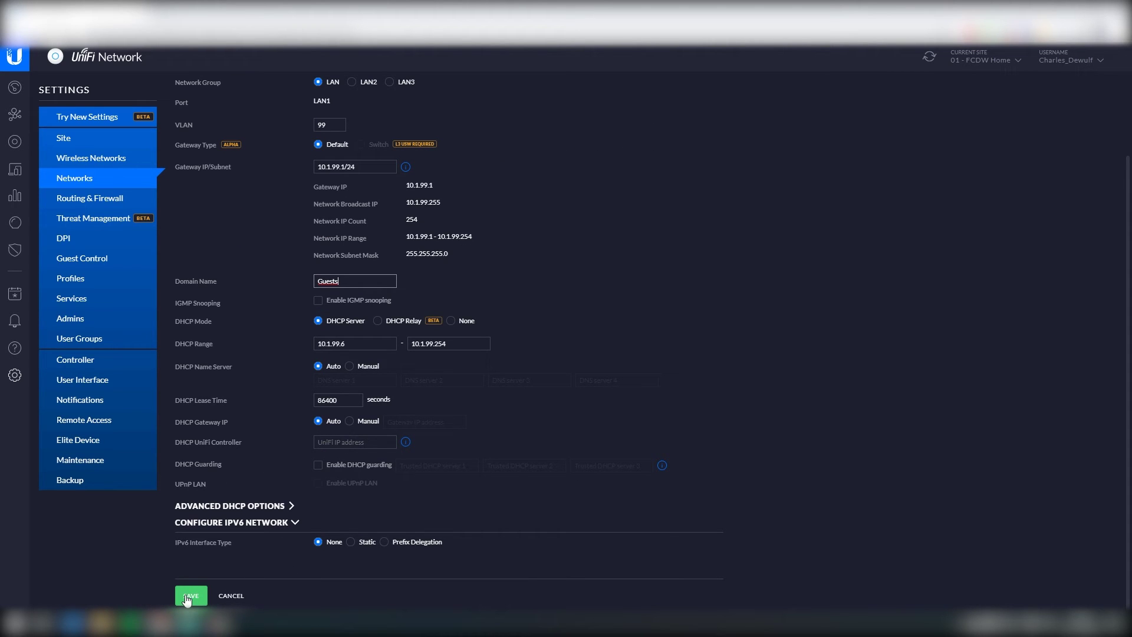
scroll(224, 519, "up", 3)
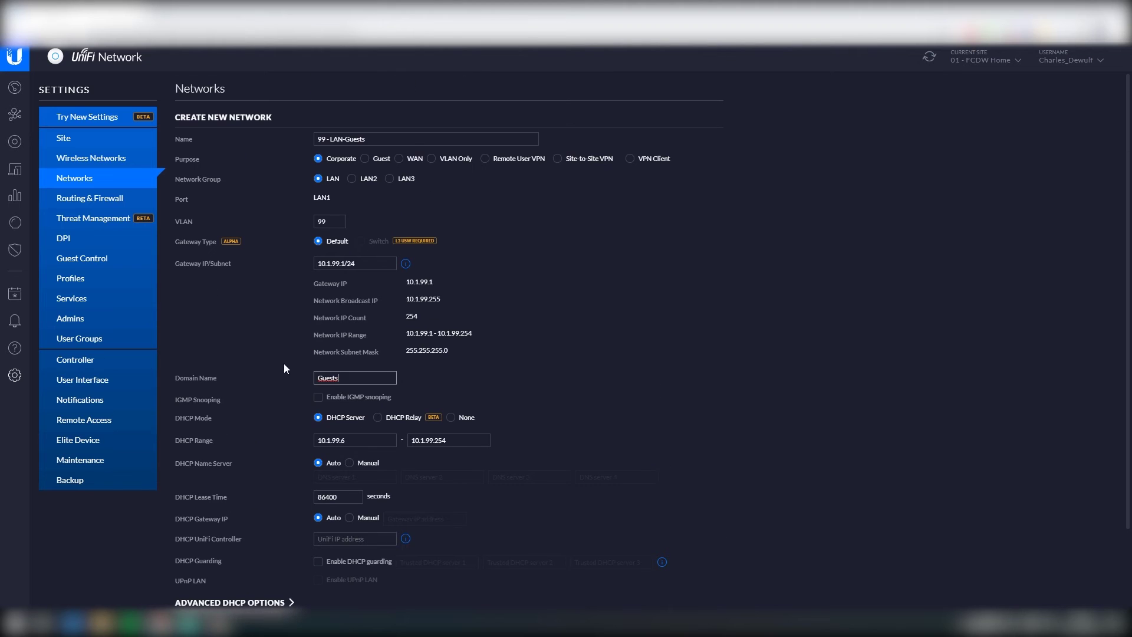
Step: Switch its purpose to Guest, re-enter VLAN 99, gateway 10.1.99.1/24 and domain Guests, and save
left_click(366, 159)
left_click(334, 221)
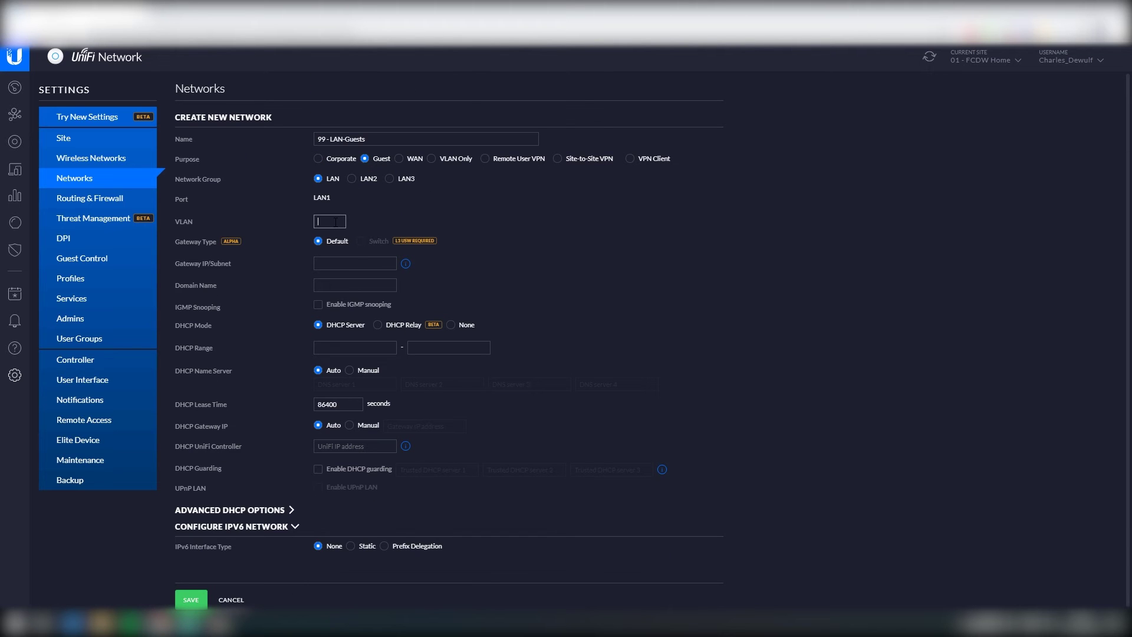
type("99")
left_click(335, 264)
type("10.1.99.1/24")
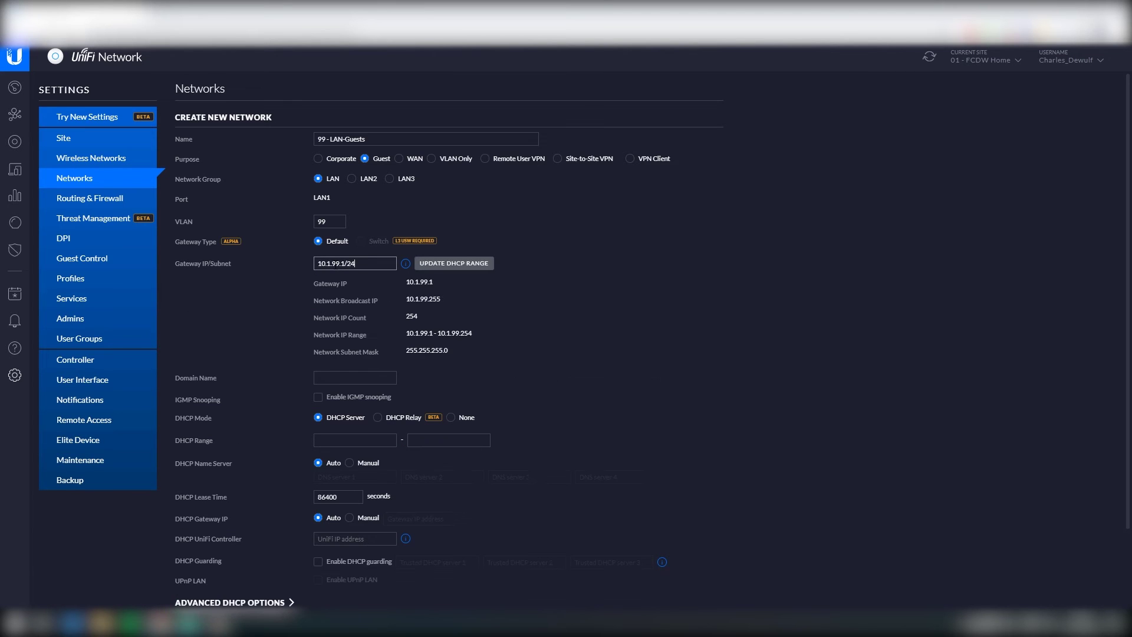
left_click(449, 264)
left_click(358, 378)
type("Guests")
scroll(267, 482, "down", 3)
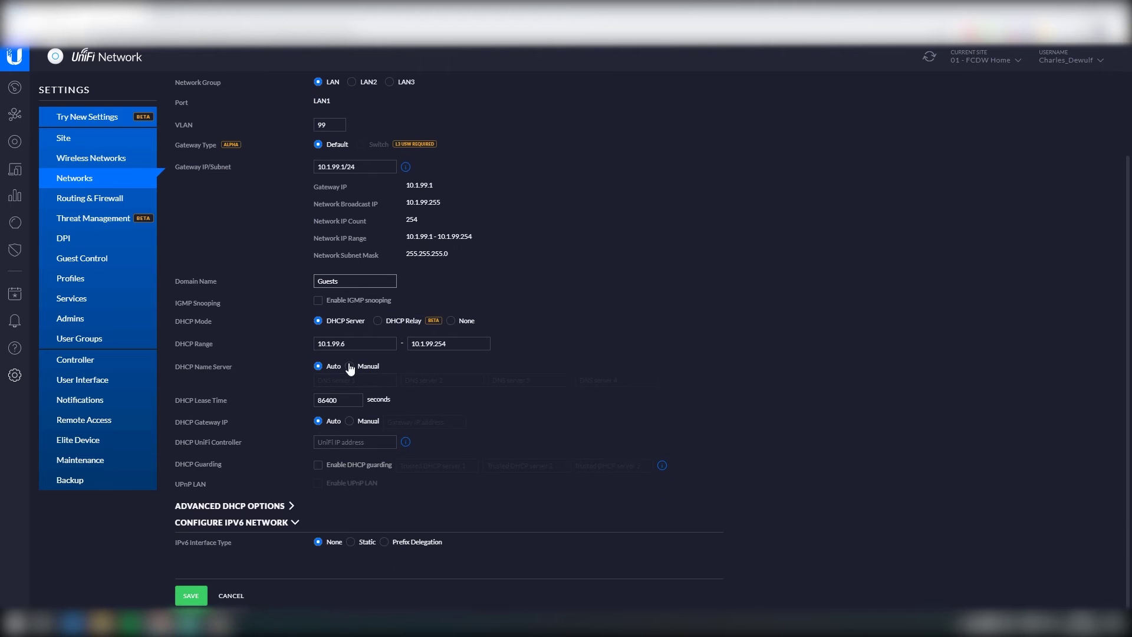
left_click(190, 597)
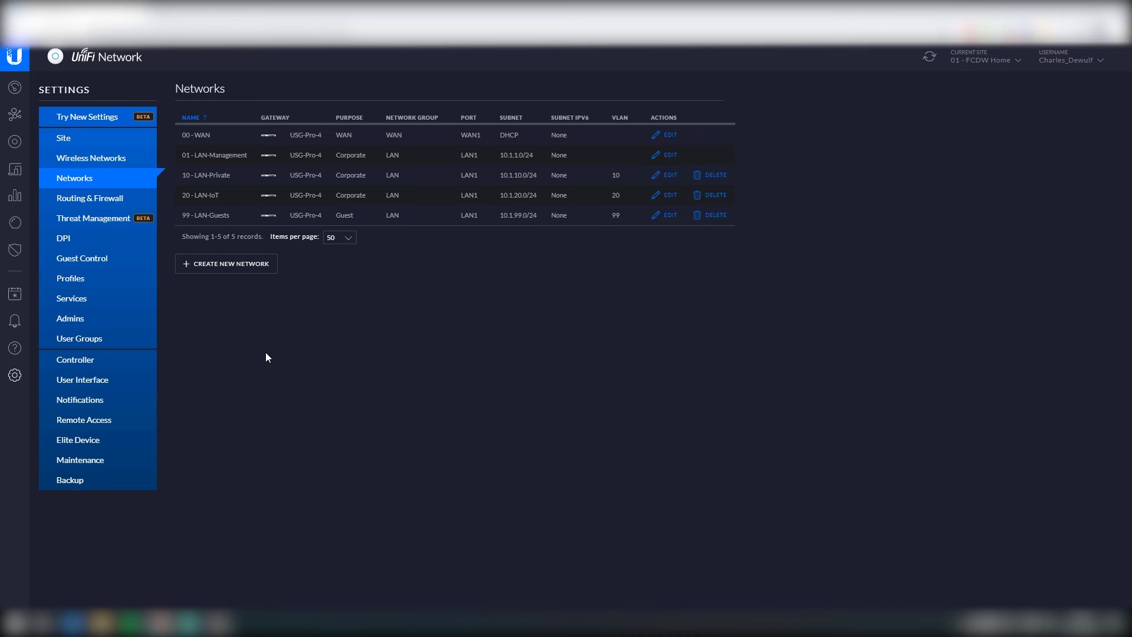
Step: Start a new wireless network FCDW-Private secured with WPA Personal and enter its security key
left_click(71, 164)
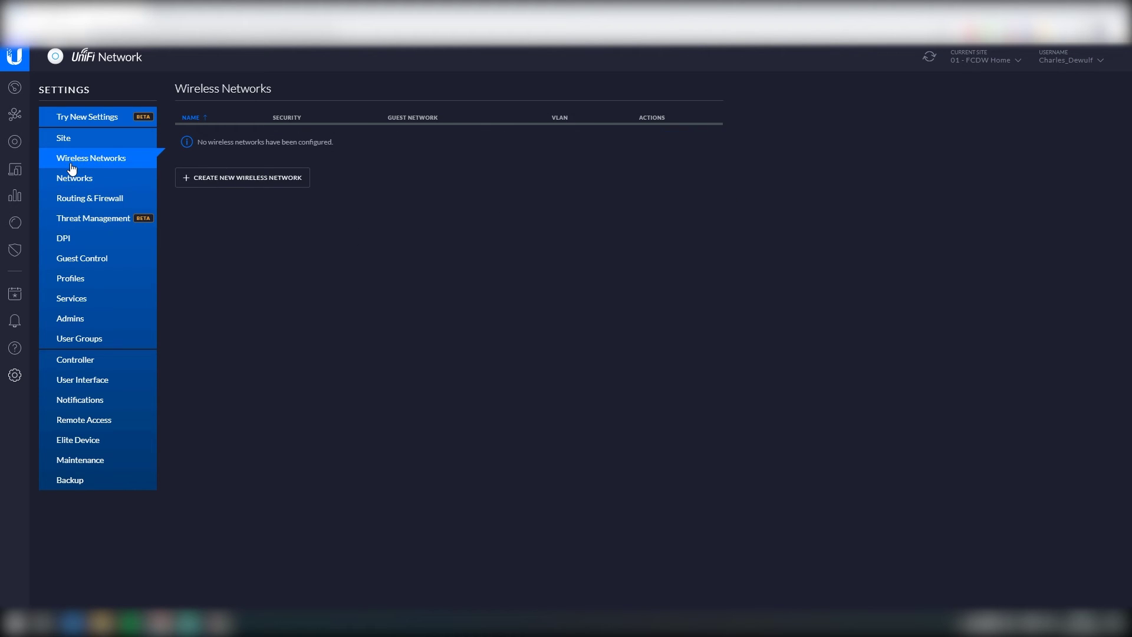
left_click(212, 180)
left_click(341, 136)
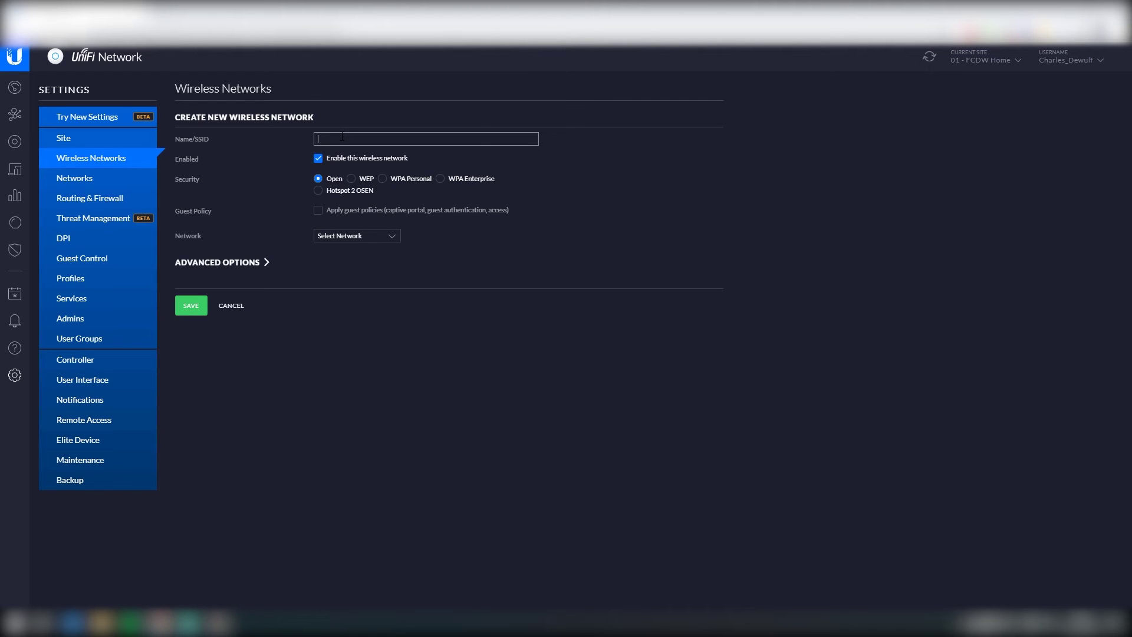
type("FCDW-Privtate")
left_click(382, 179)
left_click(358, 213)
type("••••••••••••••••")
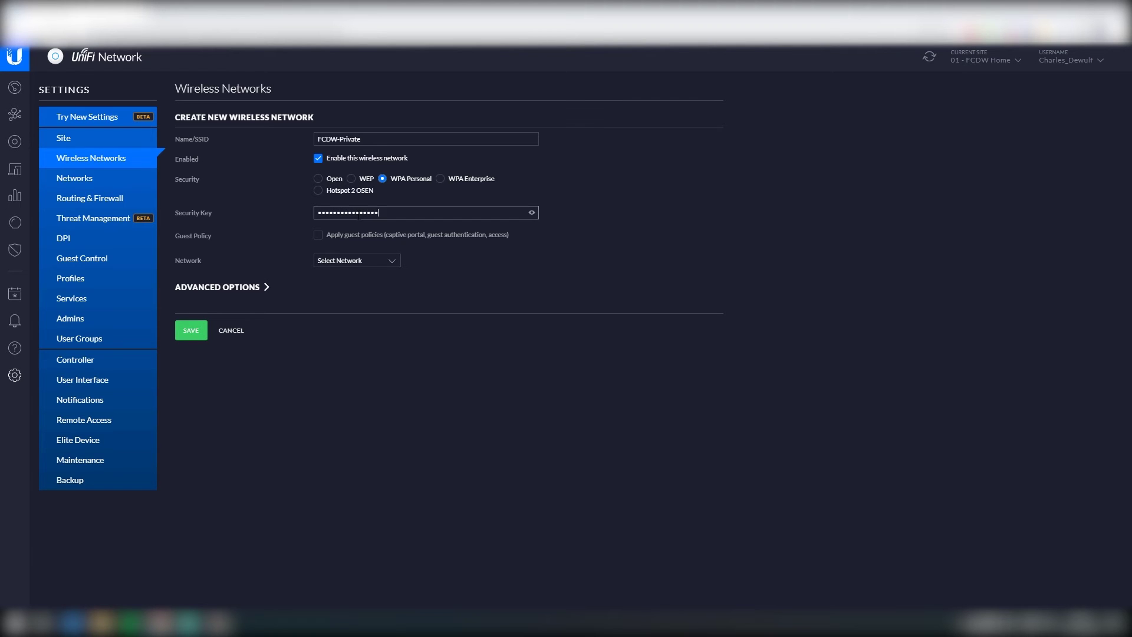
Step: Attach the SSID to the 10 - LAN-Private network and save it
left_click(363, 264)
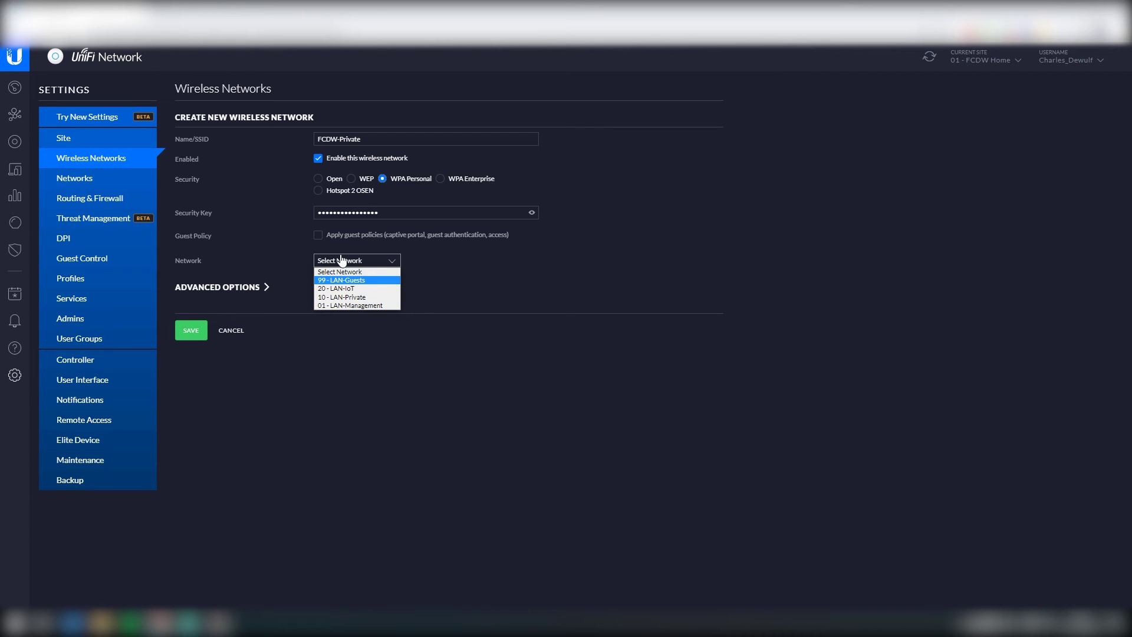
left_click(377, 296)
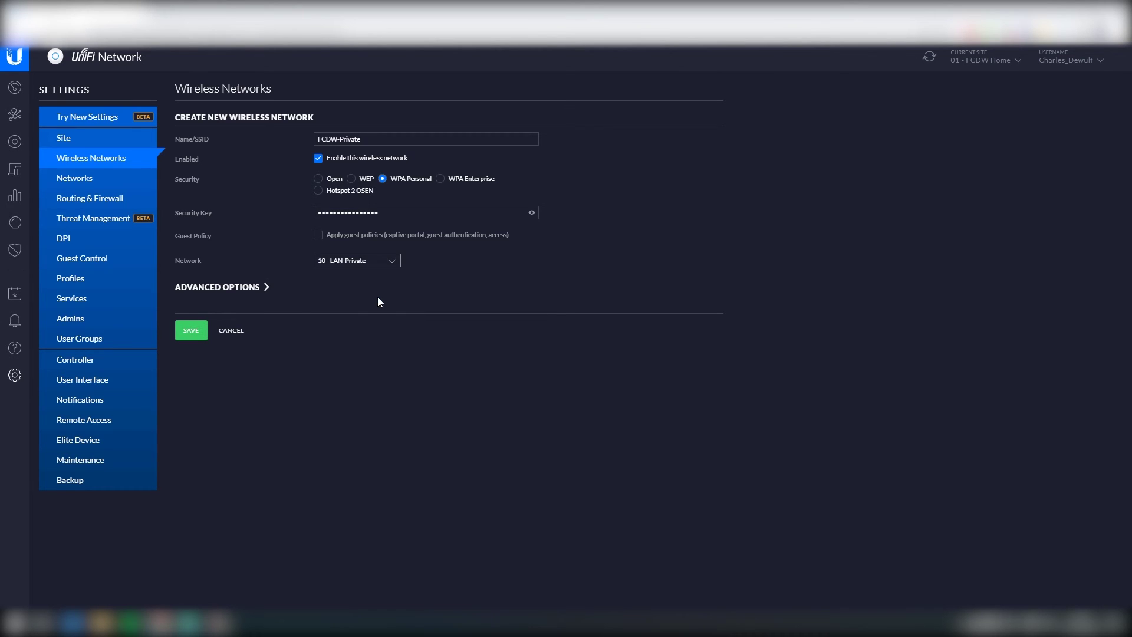
left_click(252, 295)
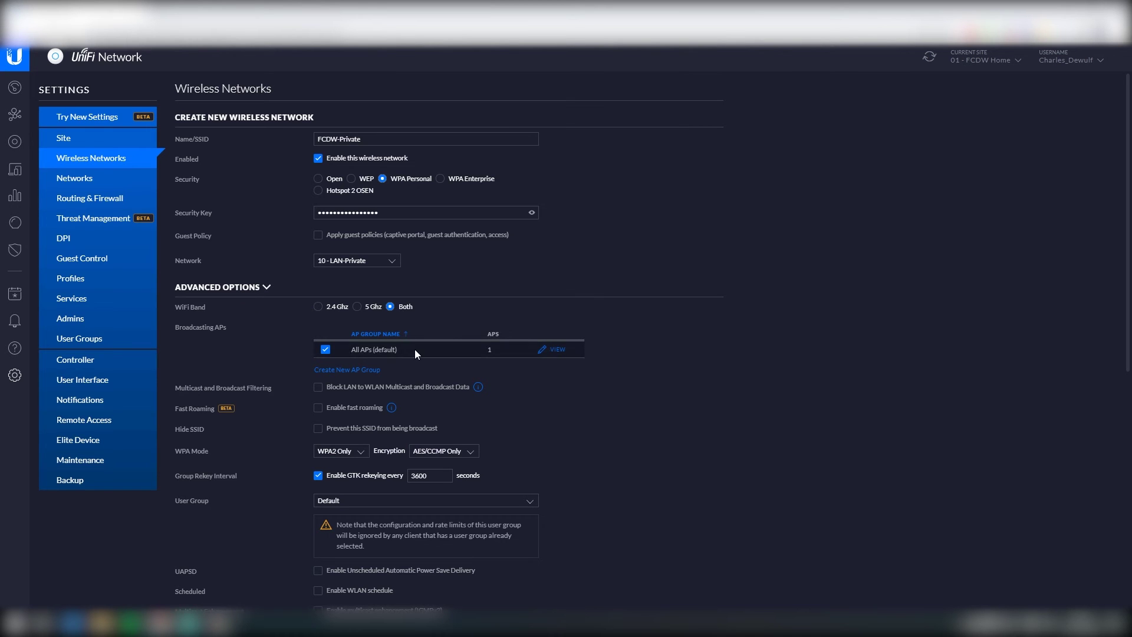
scroll(415, 349, "down", 2)
scroll(585, 353, "down", 4)
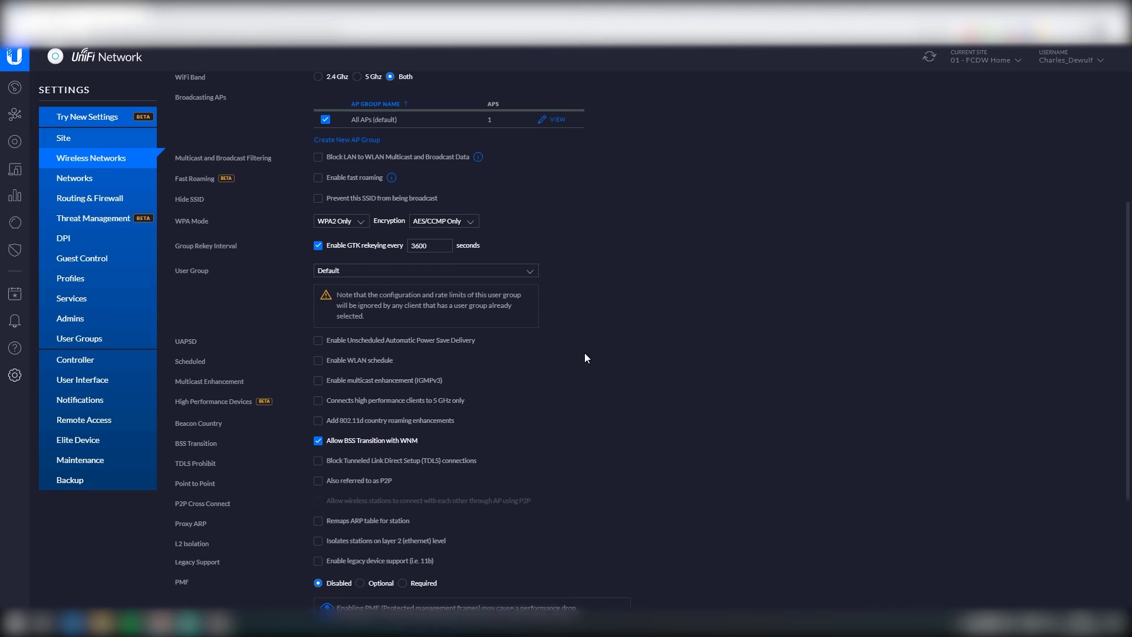
scroll(586, 358, "down", 2)
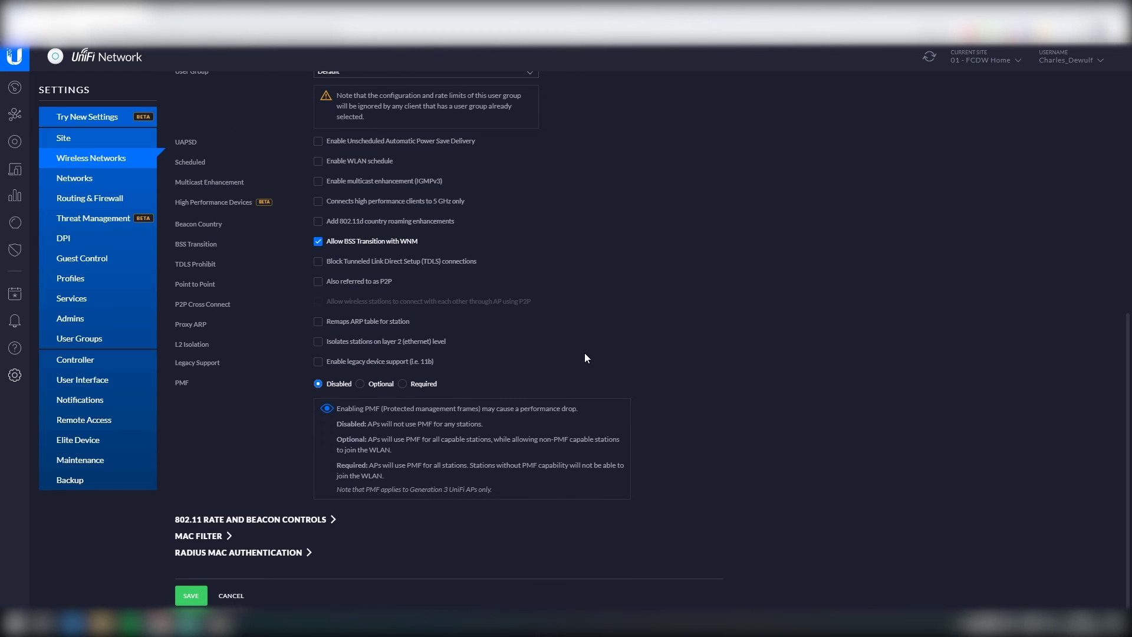
scroll(583, 359, "up", 10)
left_click(227, 288)
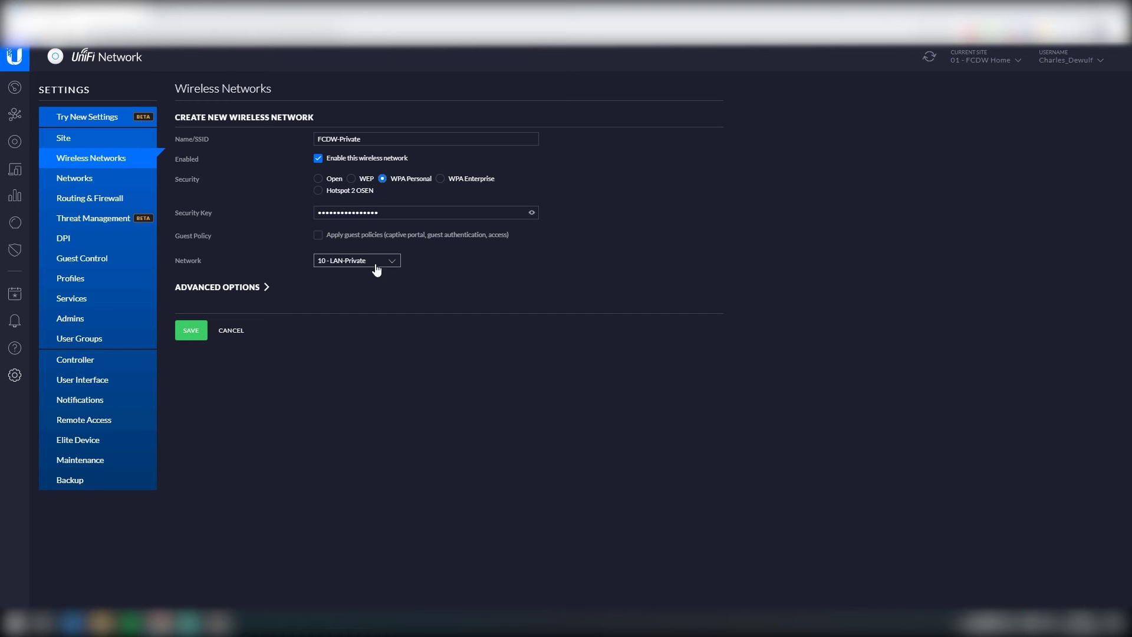
left_click(192, 331)
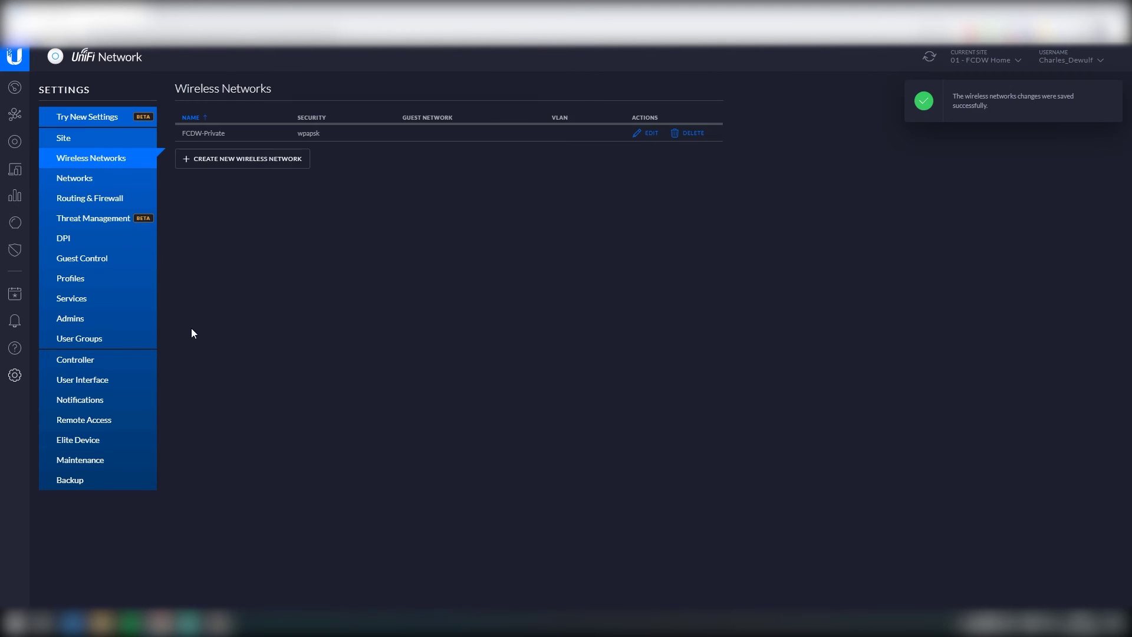
Step: Show the Devices list, then briefly enable the laptop's Wi-Fi to look for FCDW-Private
left_click(20, 147)
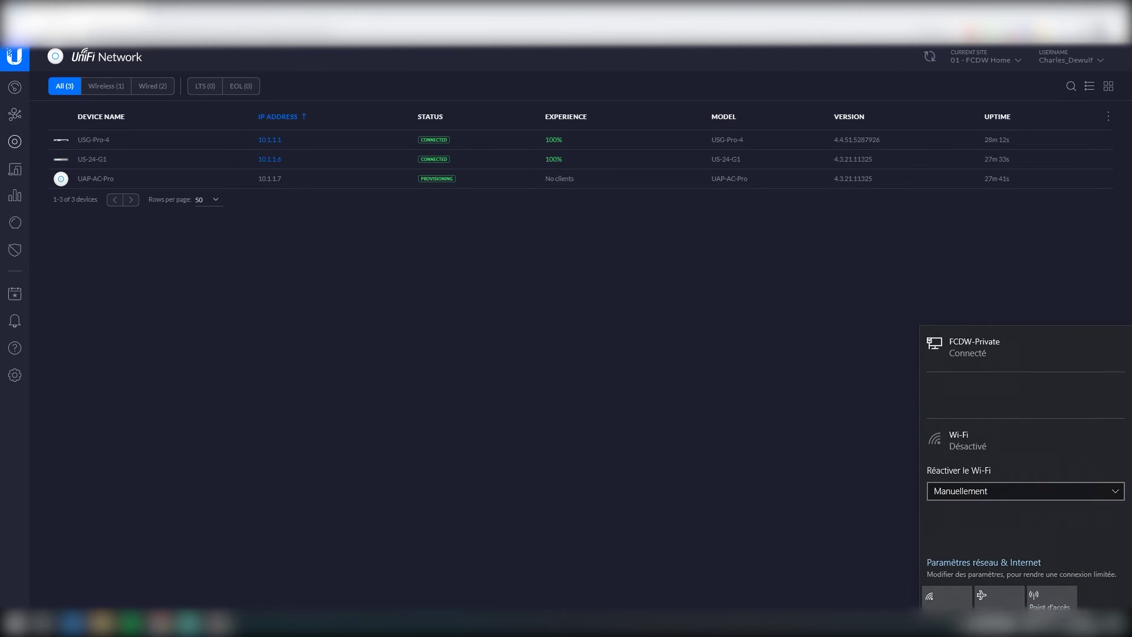
left_click(939, 592)
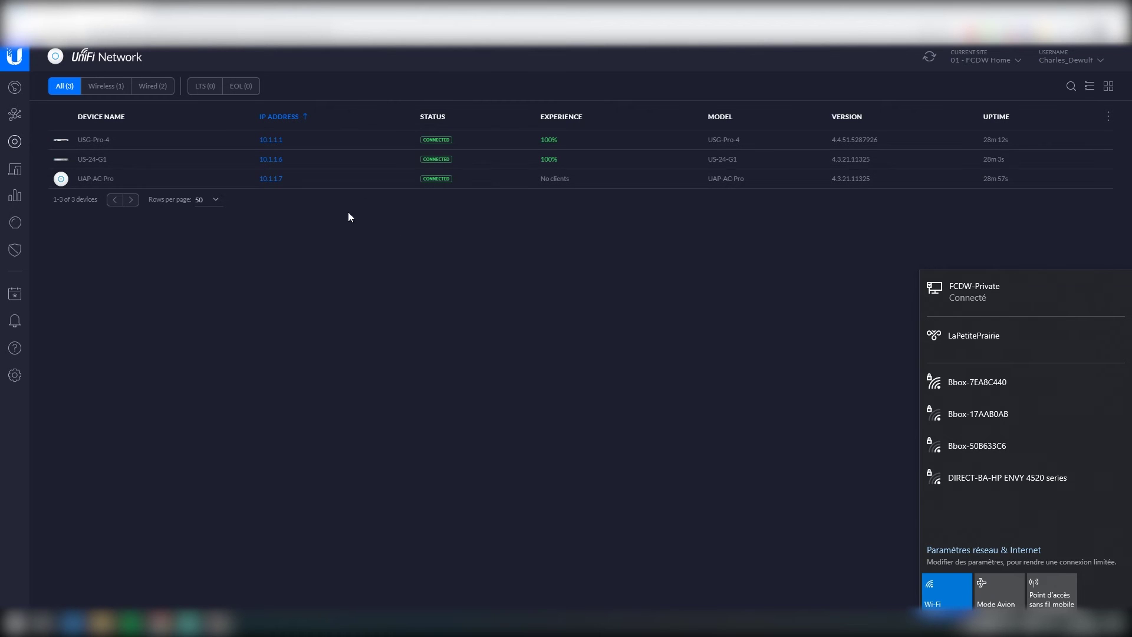
left_click(1017, 626)
left_click(1006, 626)
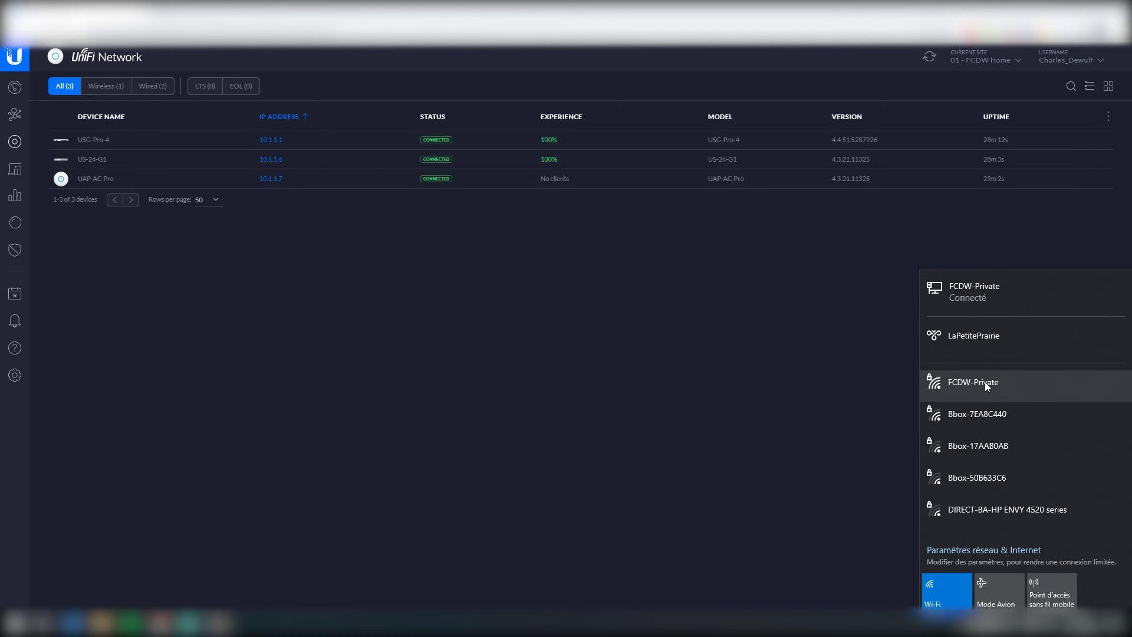
left_click(948, 589)
left_click(768, 504)
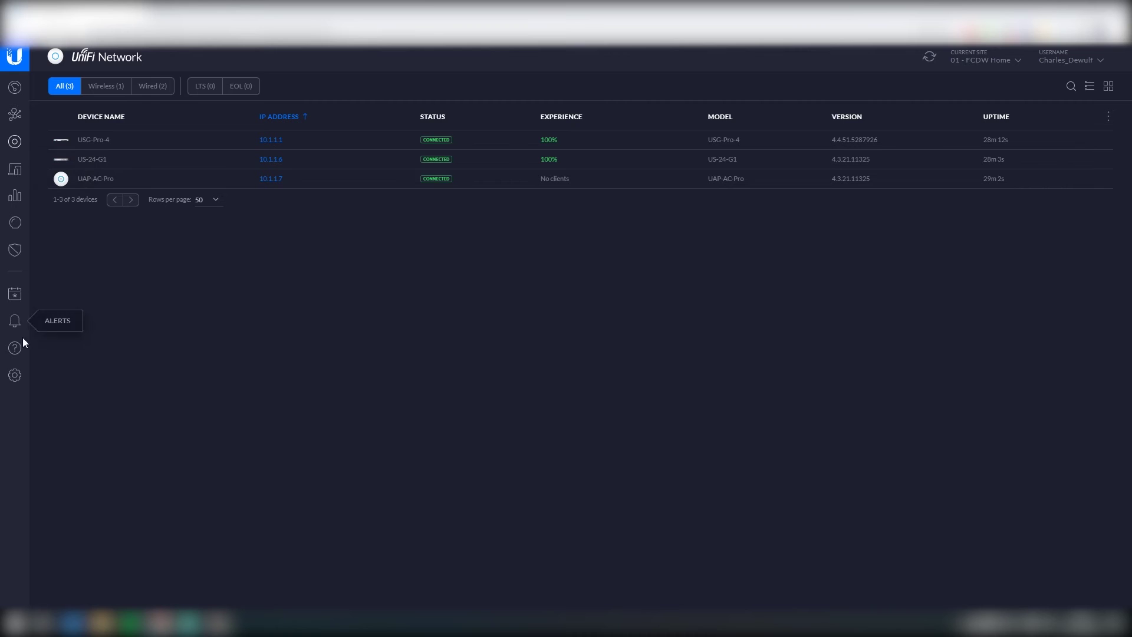
Step: Add wireless network FCDW-IoT with WPA Personal and a key on 20 - LAN-IoT, then save
left_click(16, 376)
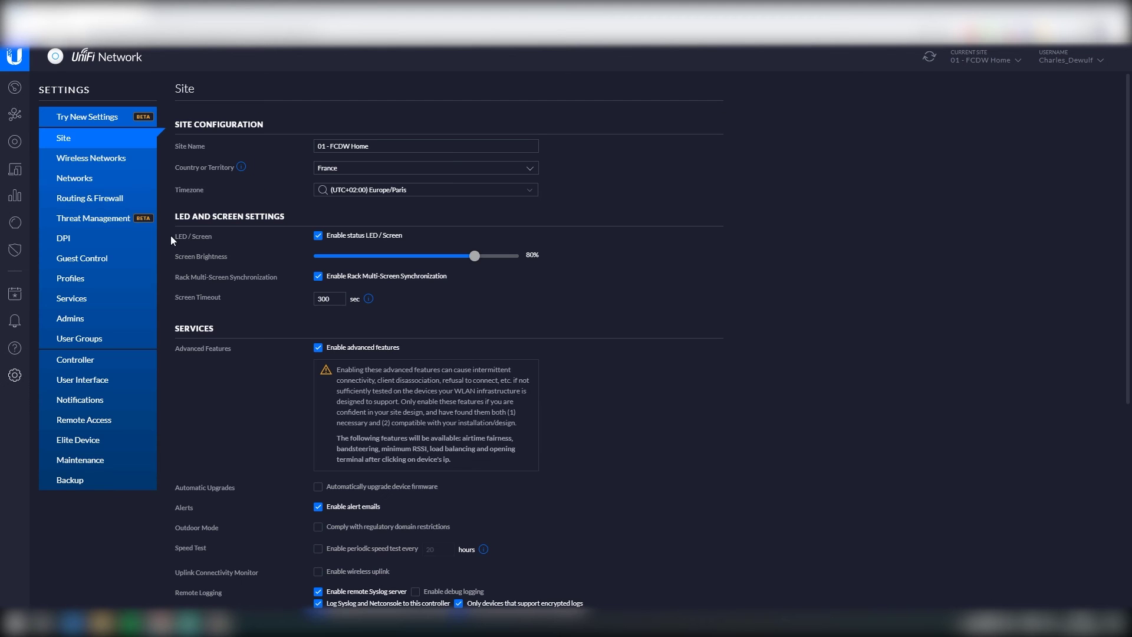
left_click(87, 159)
left_click(246, 168)
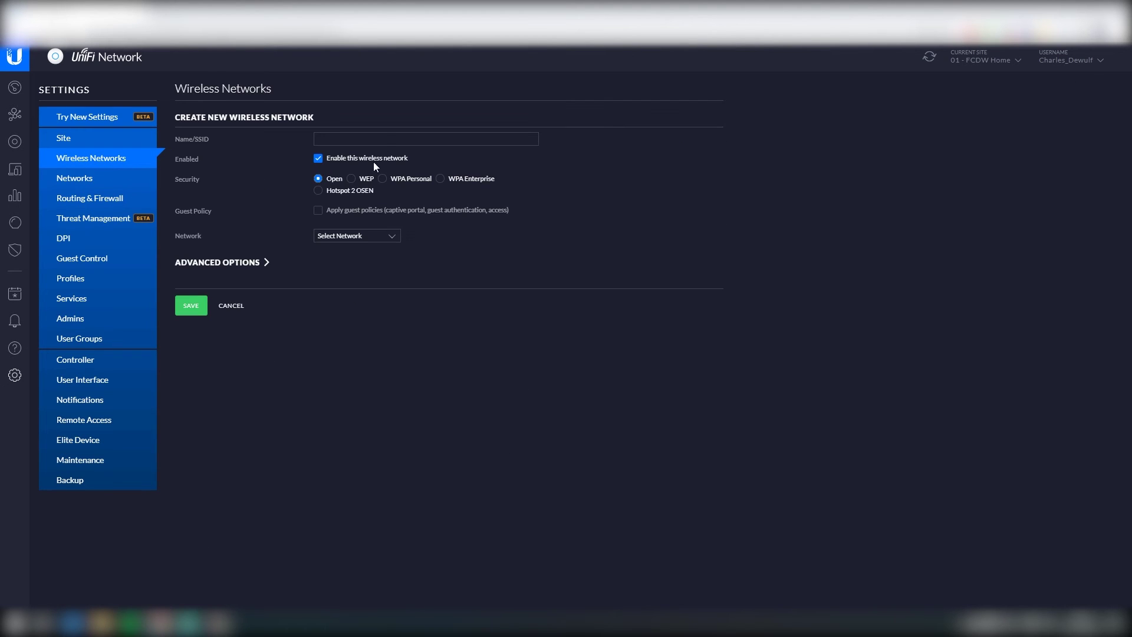
type("FCDW-IoT")
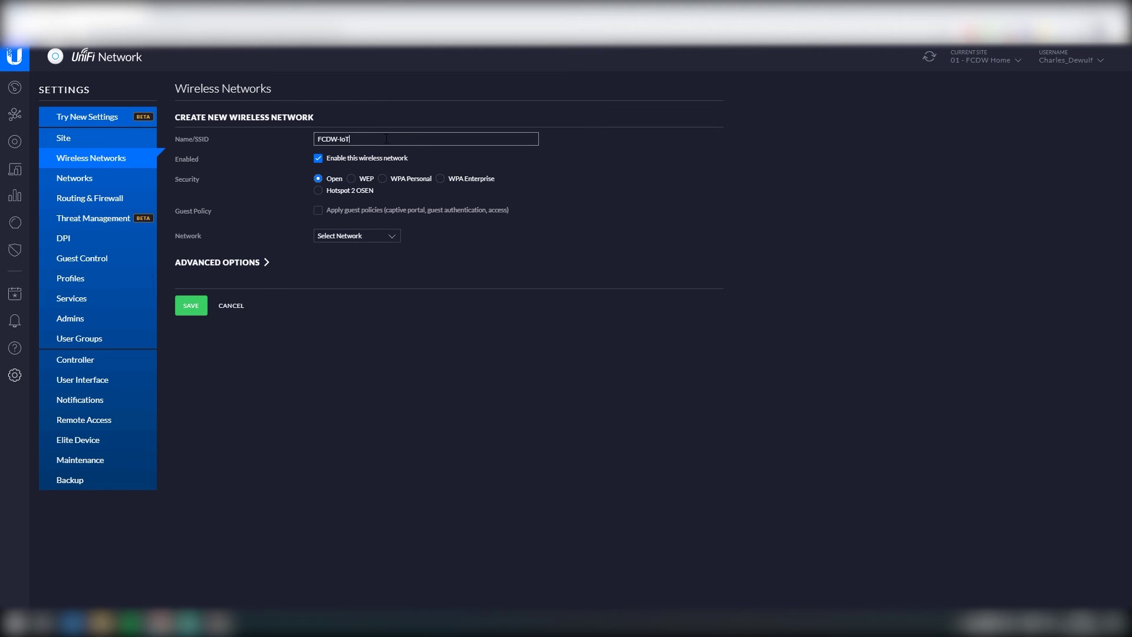
left_click(391, 180)
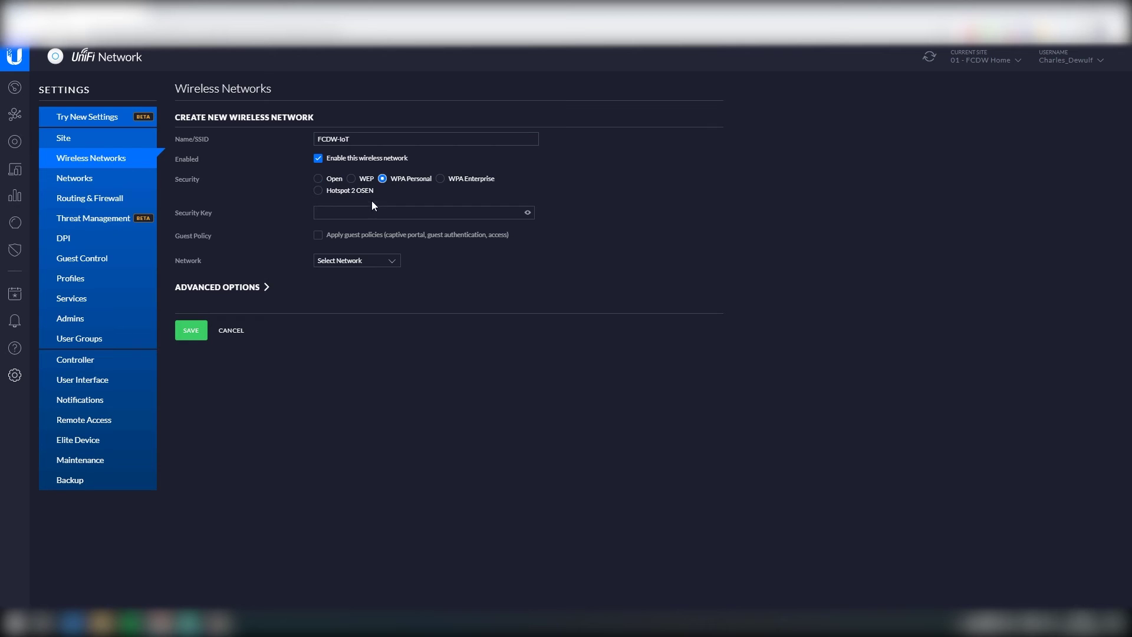
type("•••••••••••••")
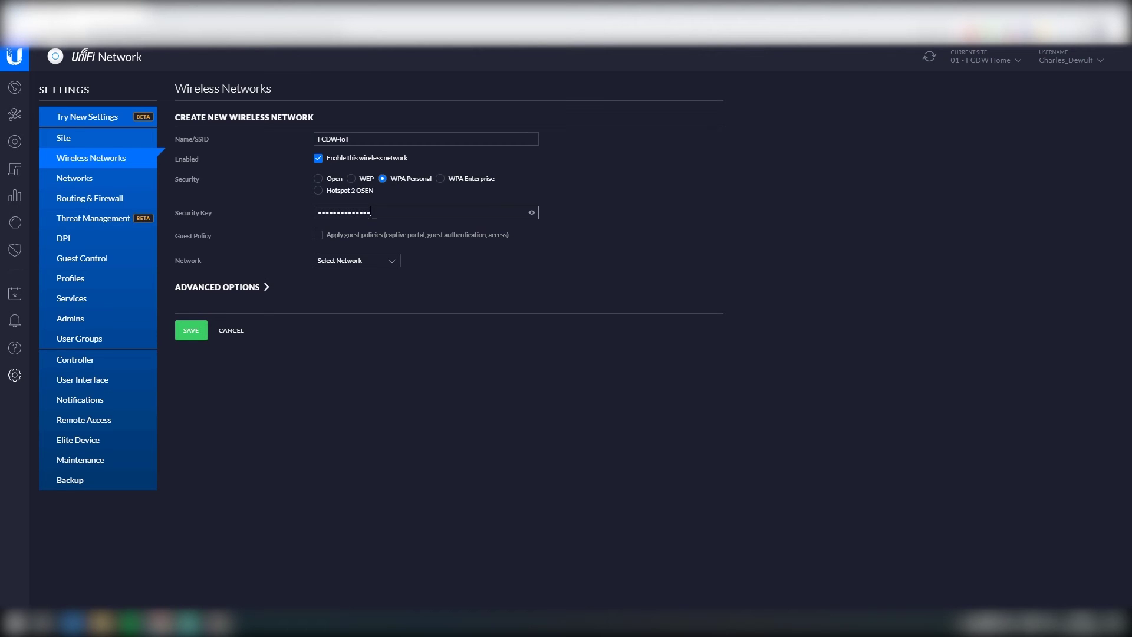
left_click(380, 257)
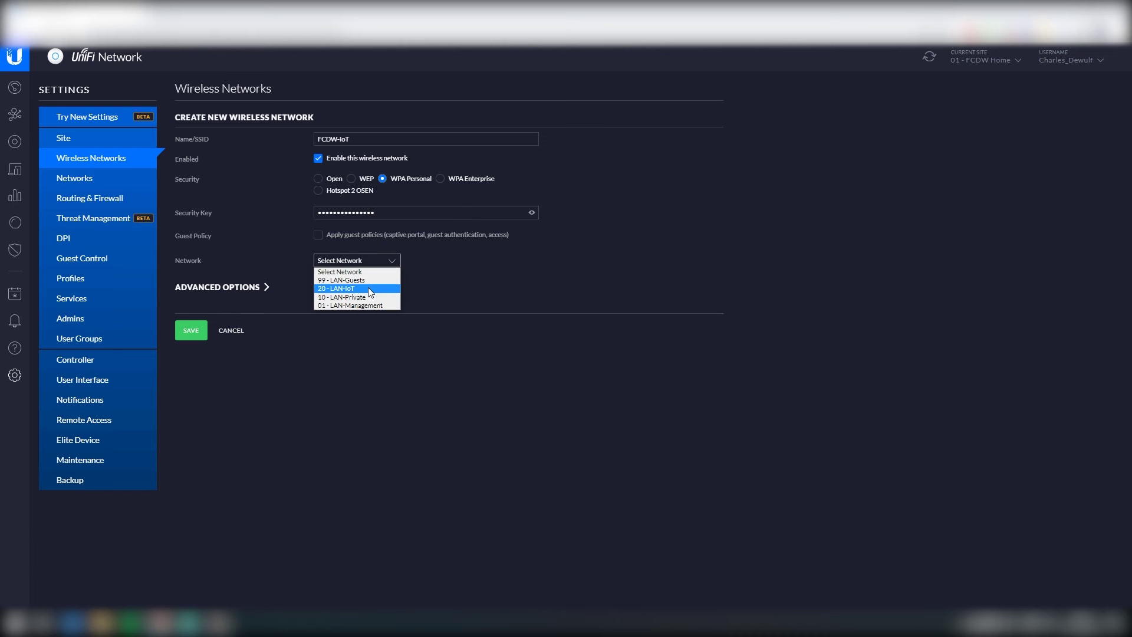
left_click(368, 288)
left_click(191, 330)
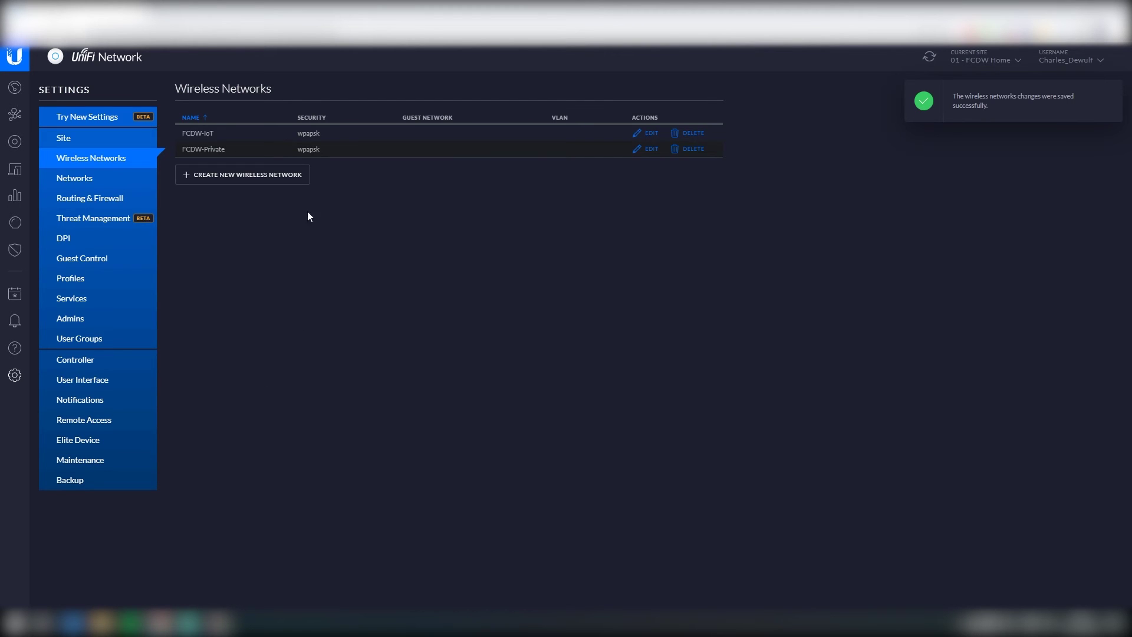
Step: Start a new SSID named FCDW-Guests with open security and guest policies enabled
left_click(252, 174)
left_click(366, 139)
type("FCDW-Guests")
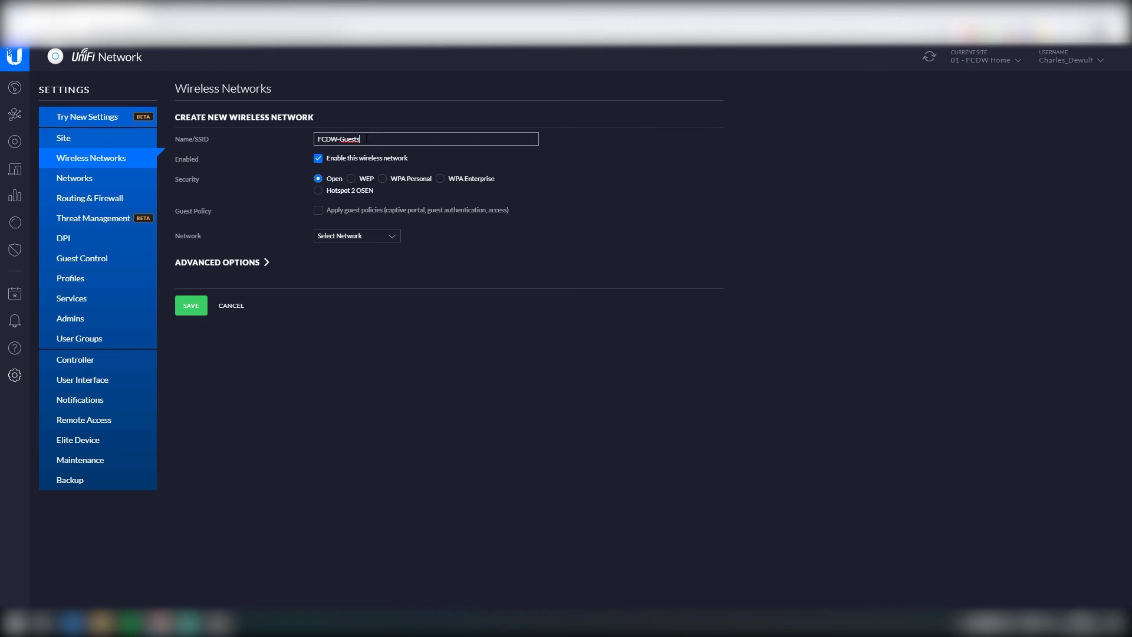
left_click(397, 180)
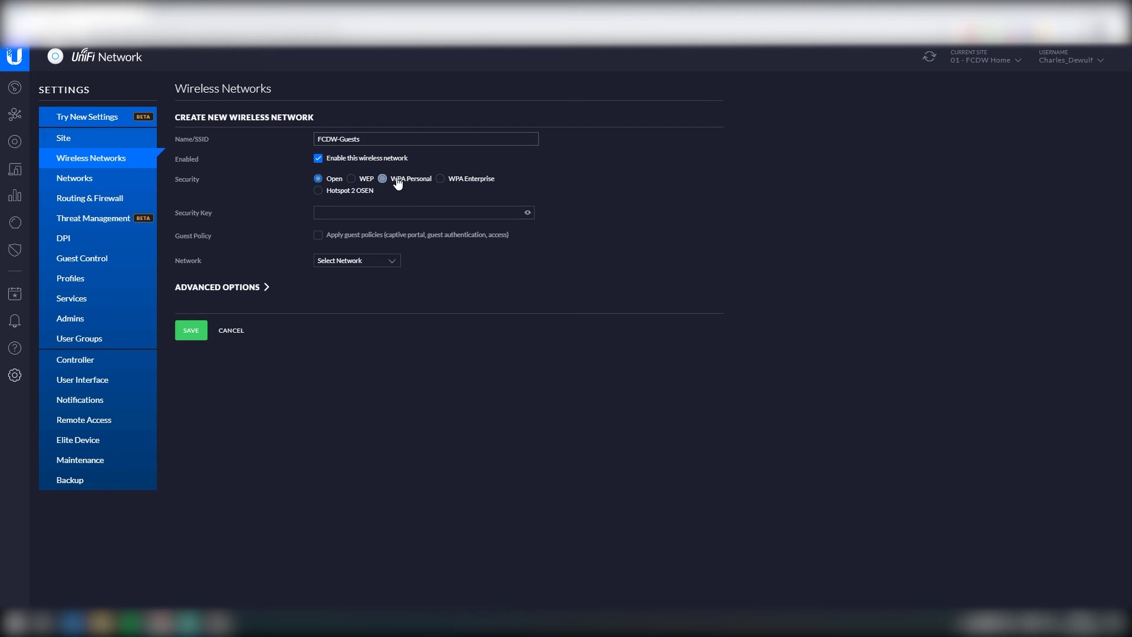
left_click(319, 179)
left_click(360, 214)
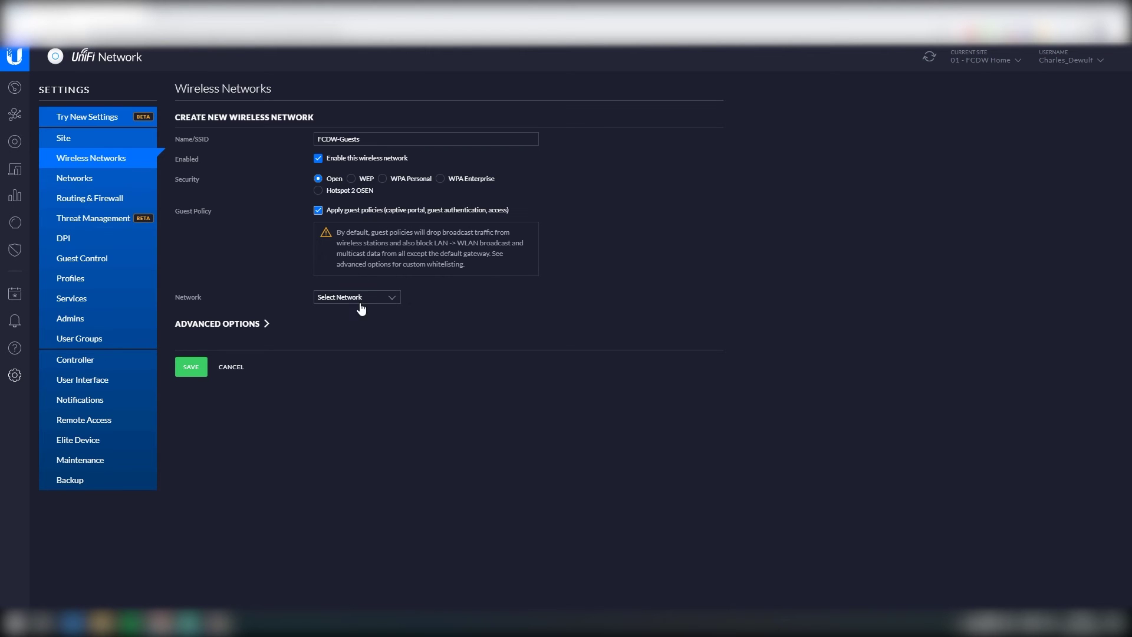
Step: Toggle the SSID's enabled setting, attach it to 99 - LAN-Guests, and save
left_click(318, 159)
left_click(370, 299)
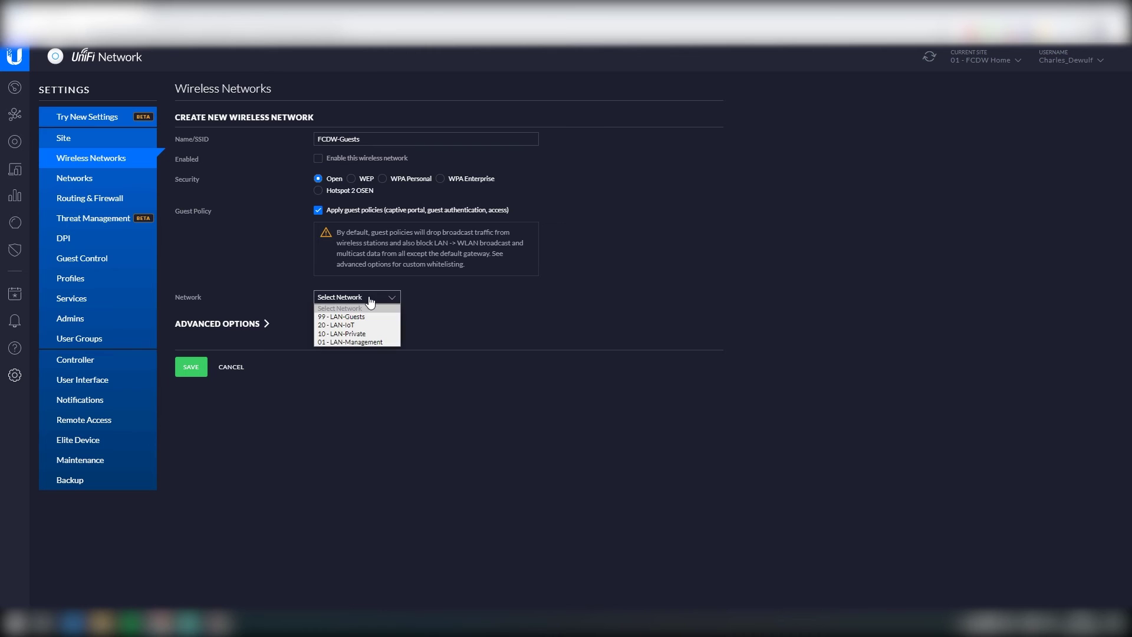
left_click(375, 316)
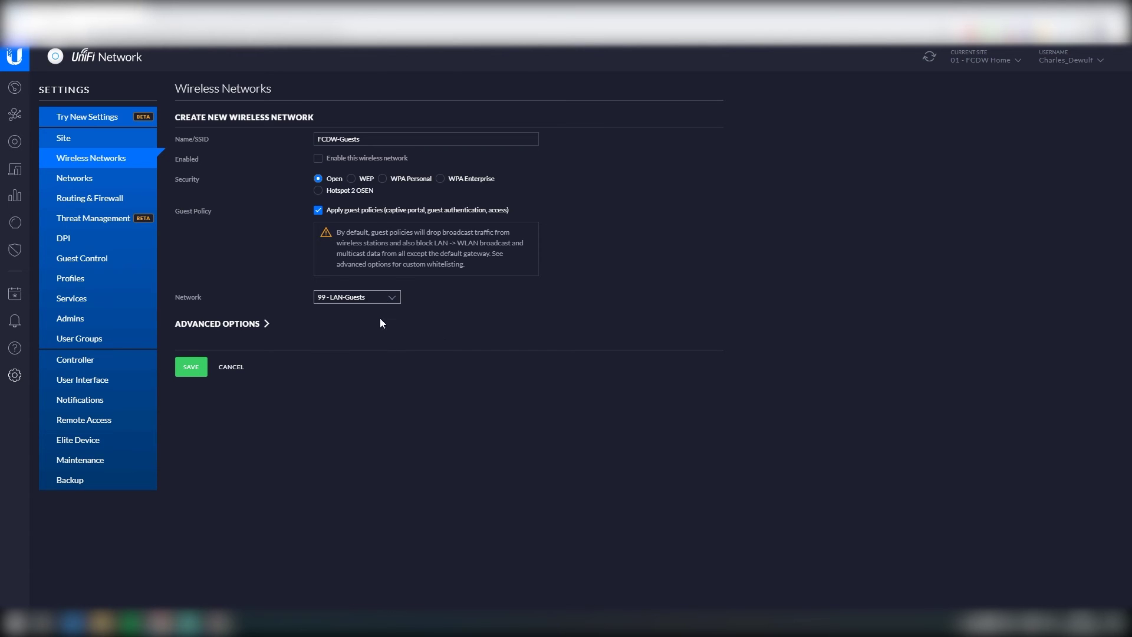
left_click(190, 369)
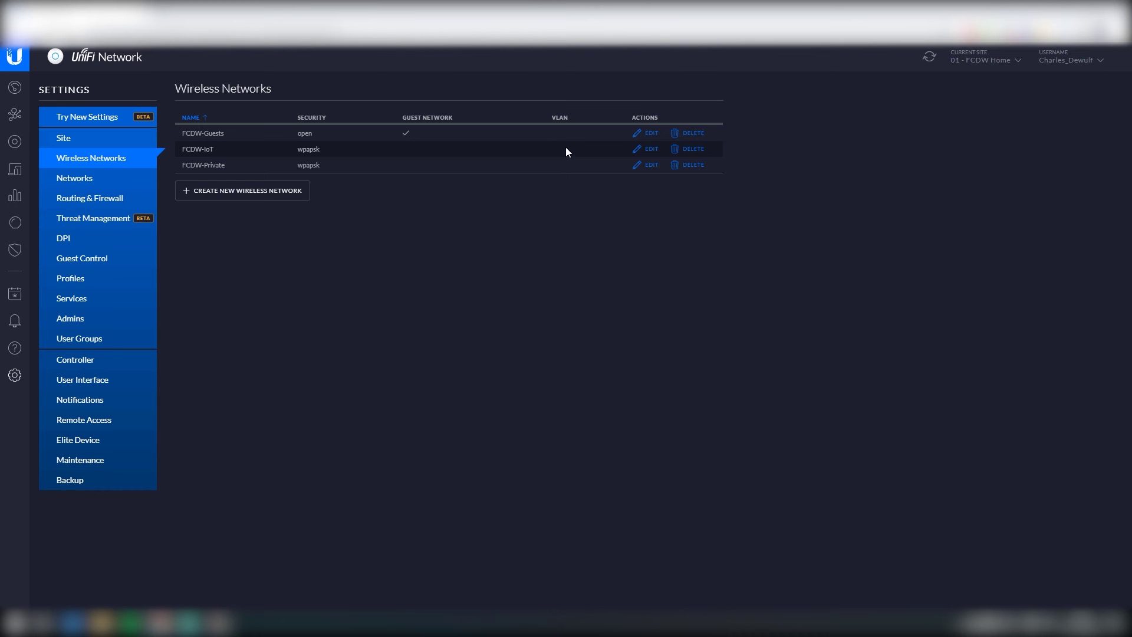
Step: Show the UniFi devices list and turn on the PC's Wi-Fi
left_click(15, 142)
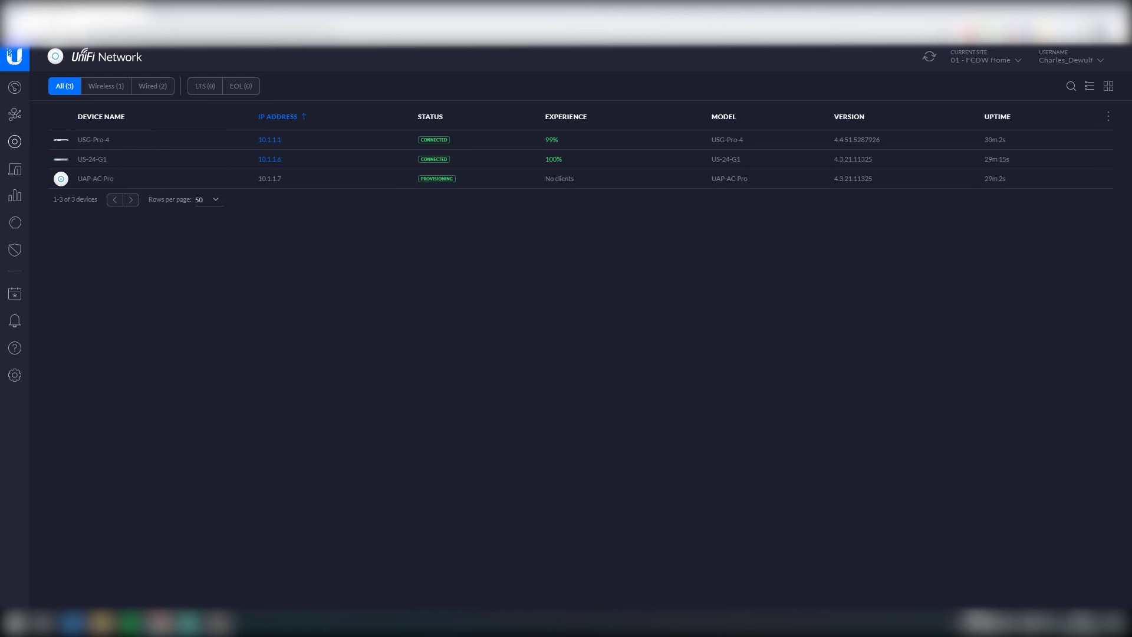
left_click(999, 626)
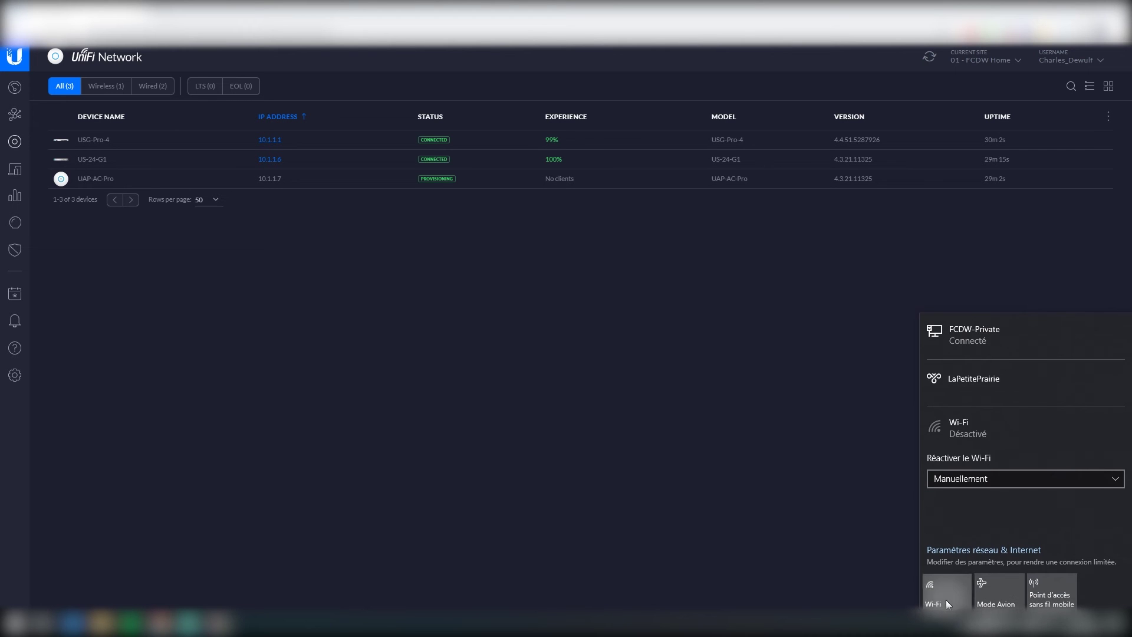
left_click(946, 600)
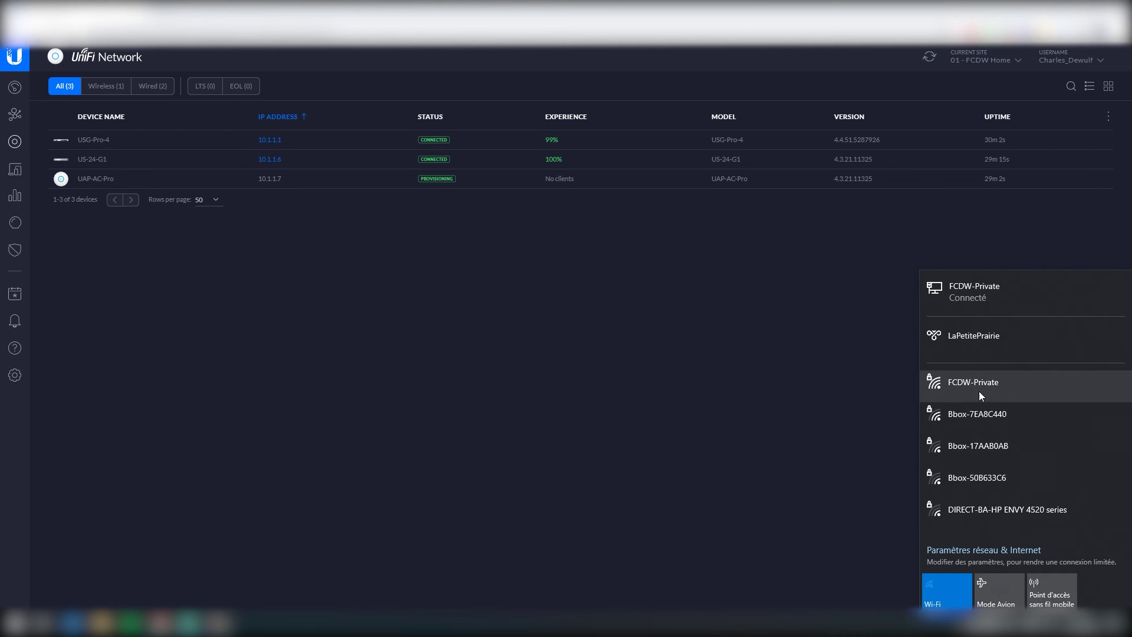
Step: Join FCDW-IoT with its security key, without auto-connect, and allow discovery, then return to MobaXterm
left_click(961, 416)
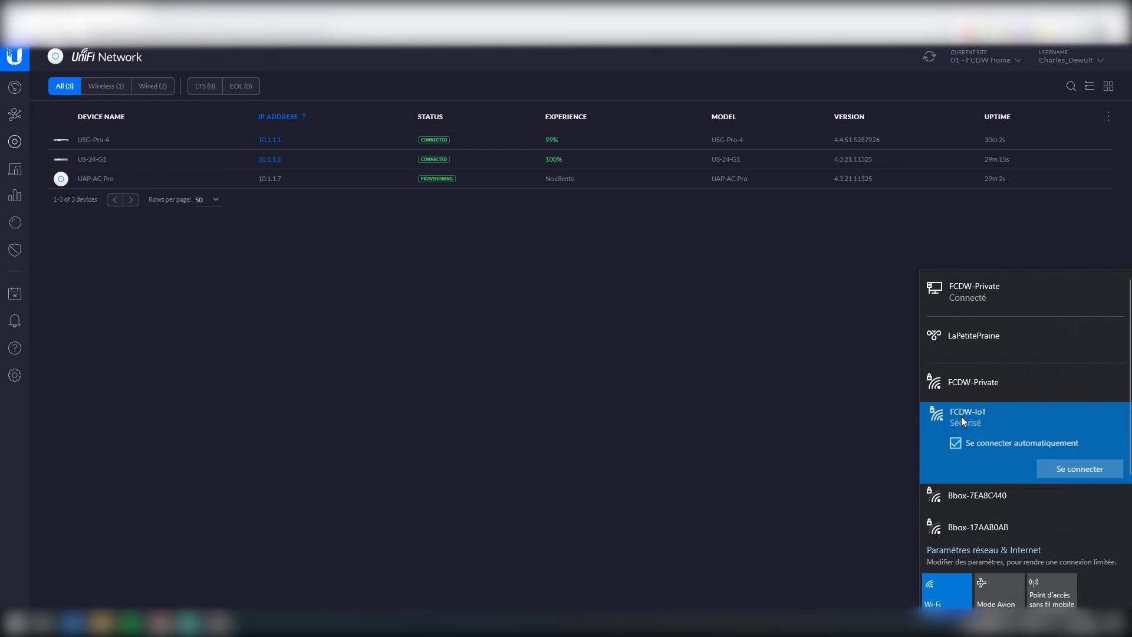
left_click(1046, 442)
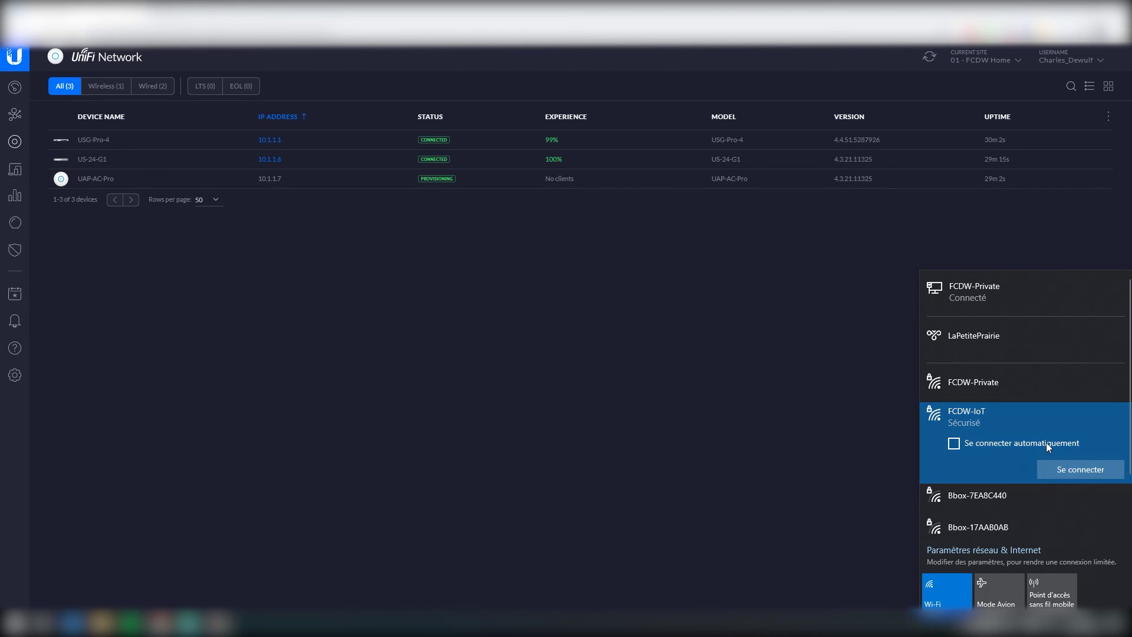
left_click(1085, 474)
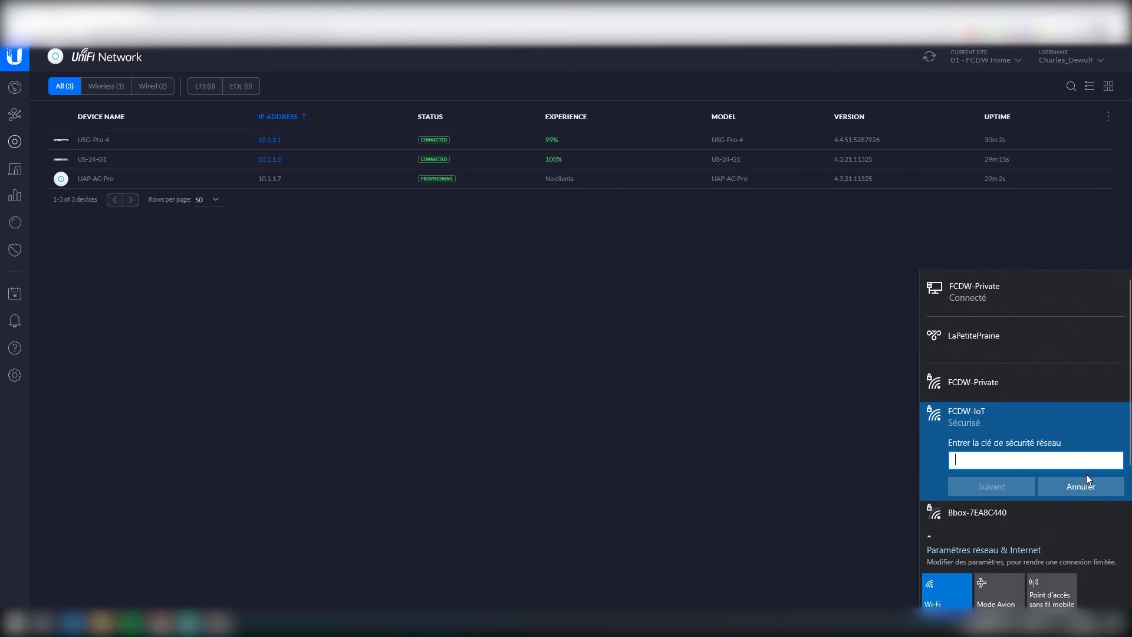
type("•••••••••••••••")
key("Return")
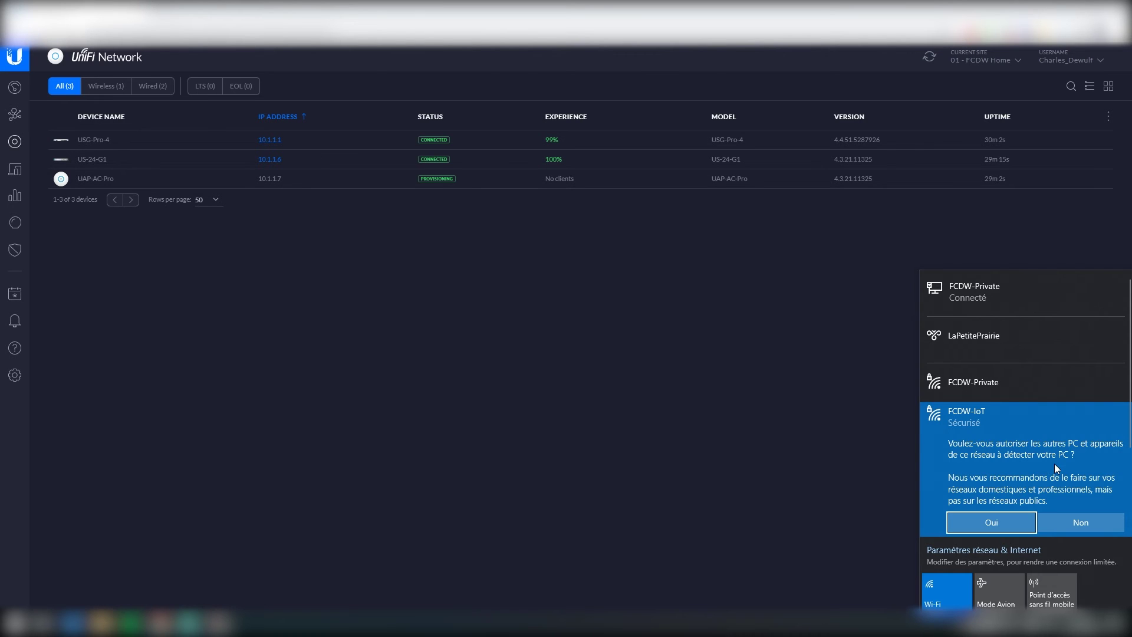
left_click(1091, 524)
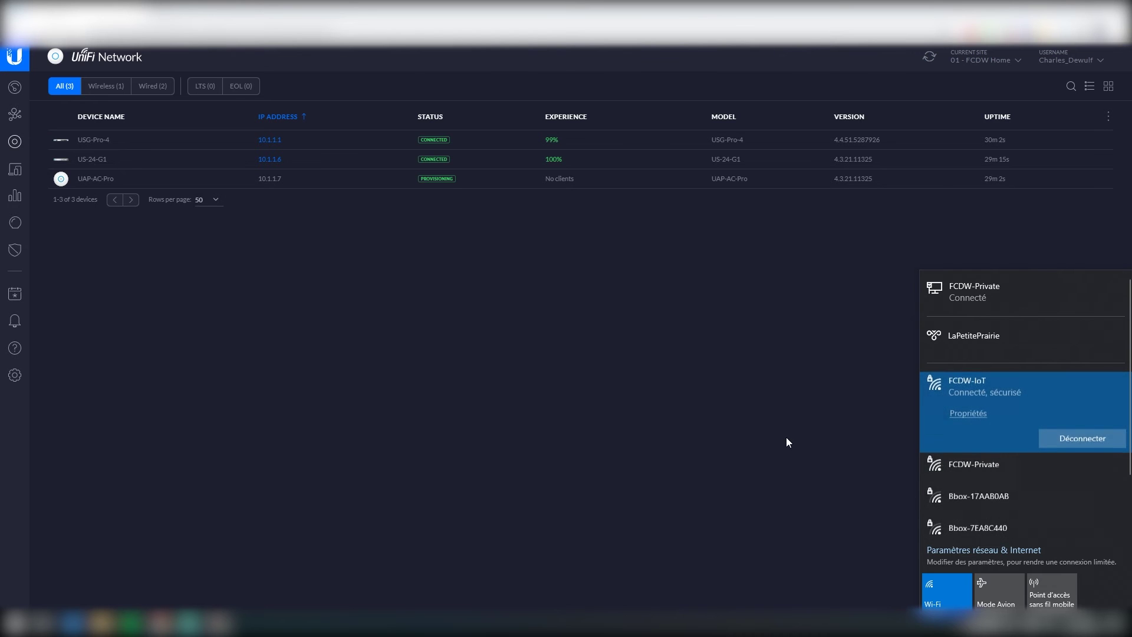
left_click(240, 623)
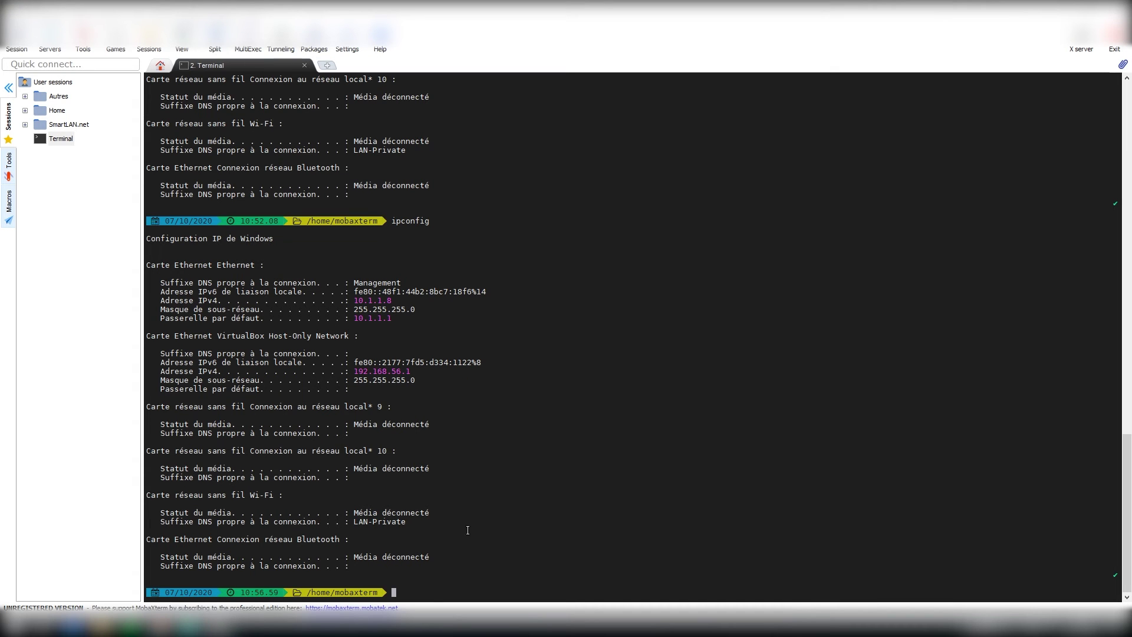
Step: Rerun ipconfig to confirm the Wi-Fi address 10.1.20.7 and gateway 10.1.20.1
key("Up")
key("Return")
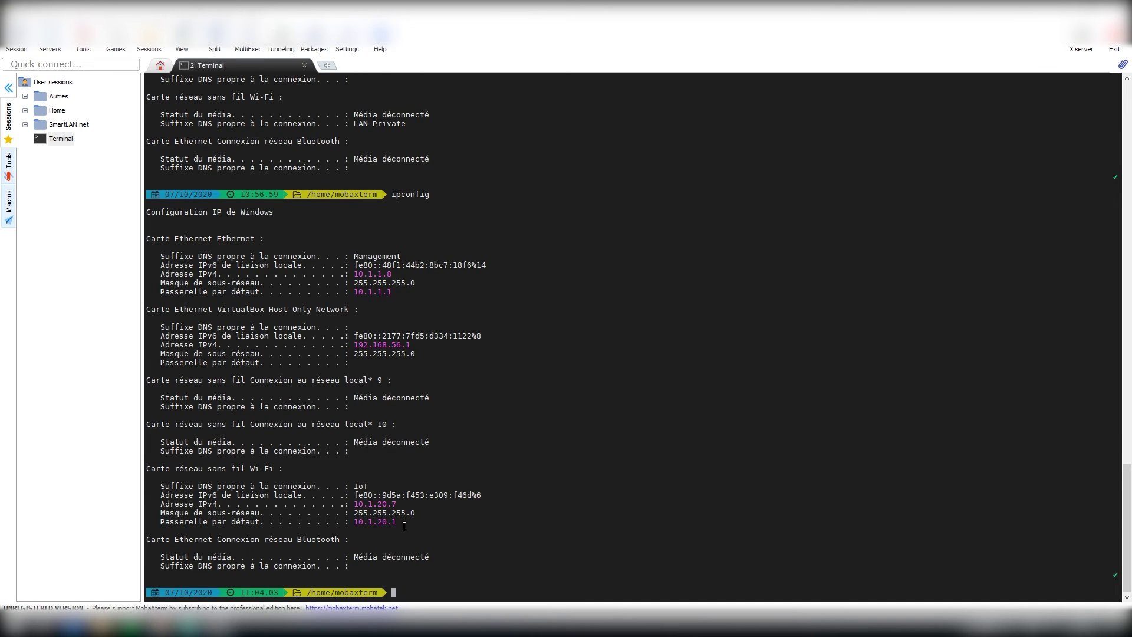
left_click_drag(404, 526, 359, 523)
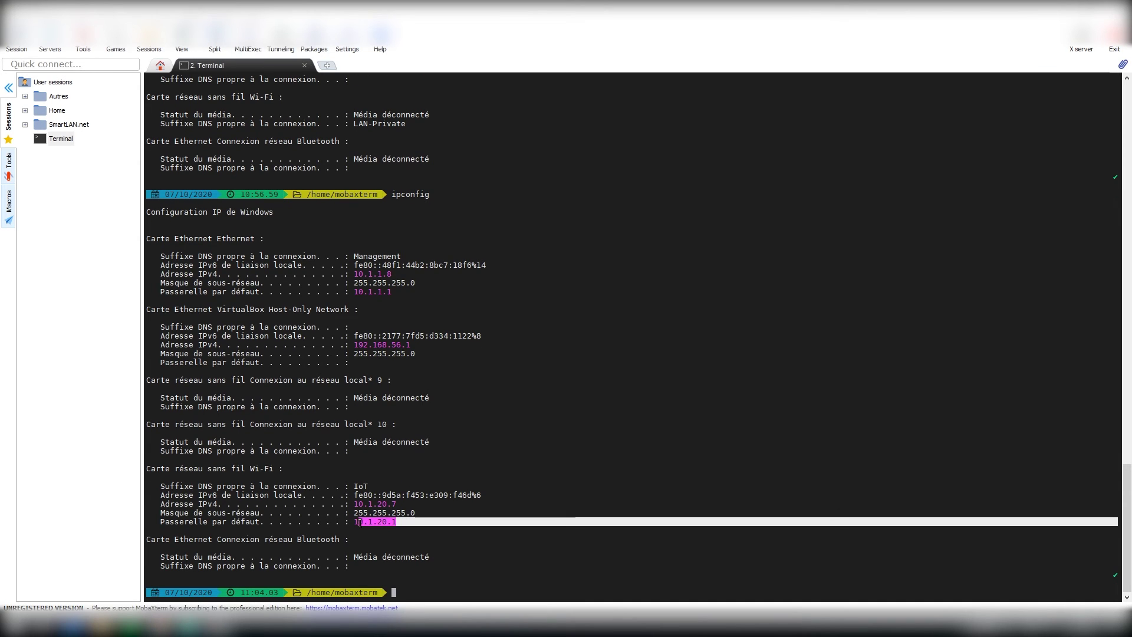
left_click(413, 525)
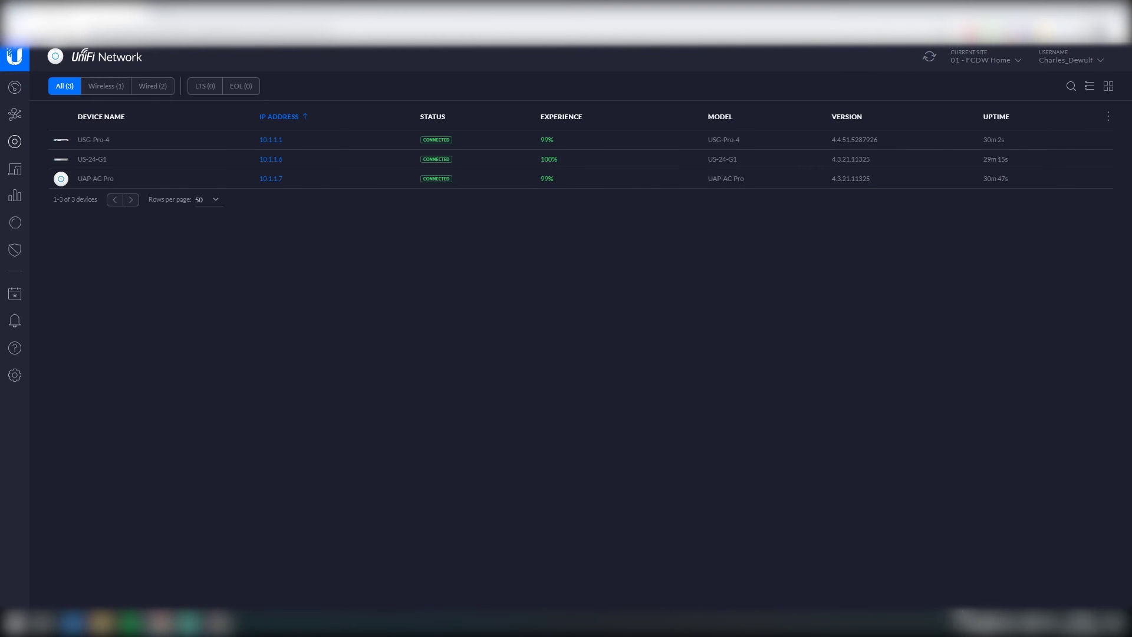
left_click(954, 626)
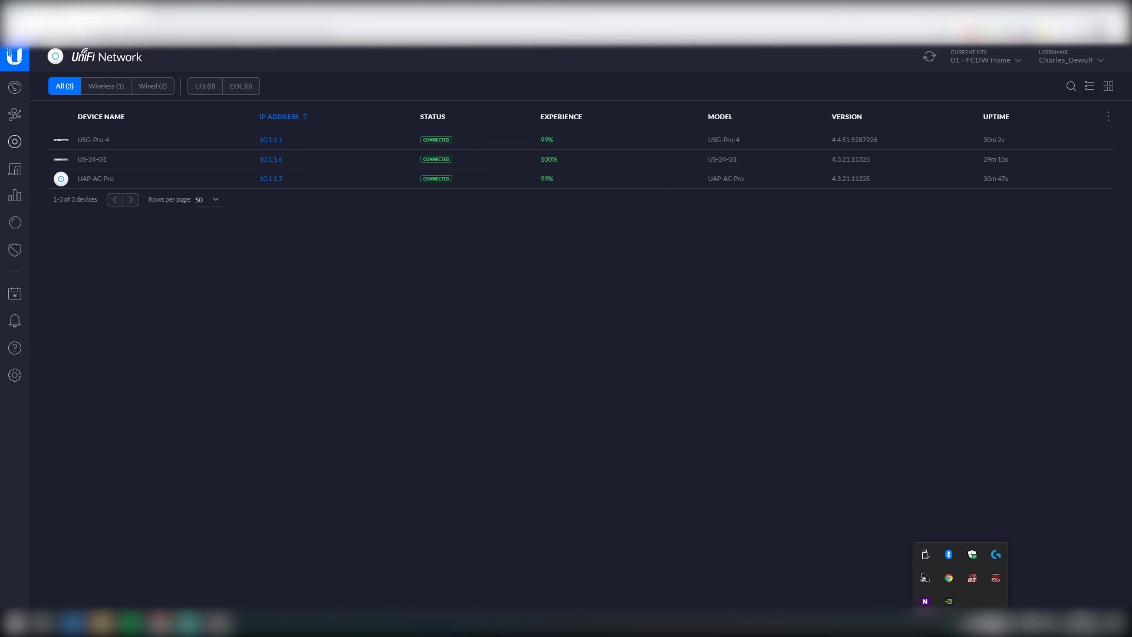
Step: Forget the FCDW-IoT Wi-Fi network on the PC and switch its Wi-Fi off
left_click(949, 554)
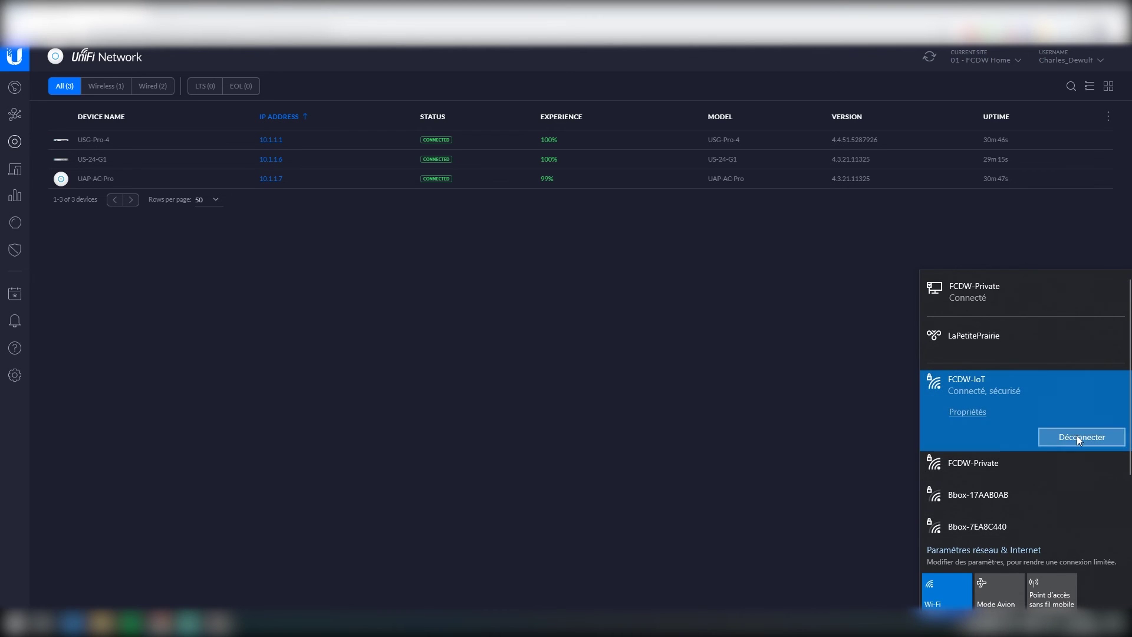
right_click(1021, 381)
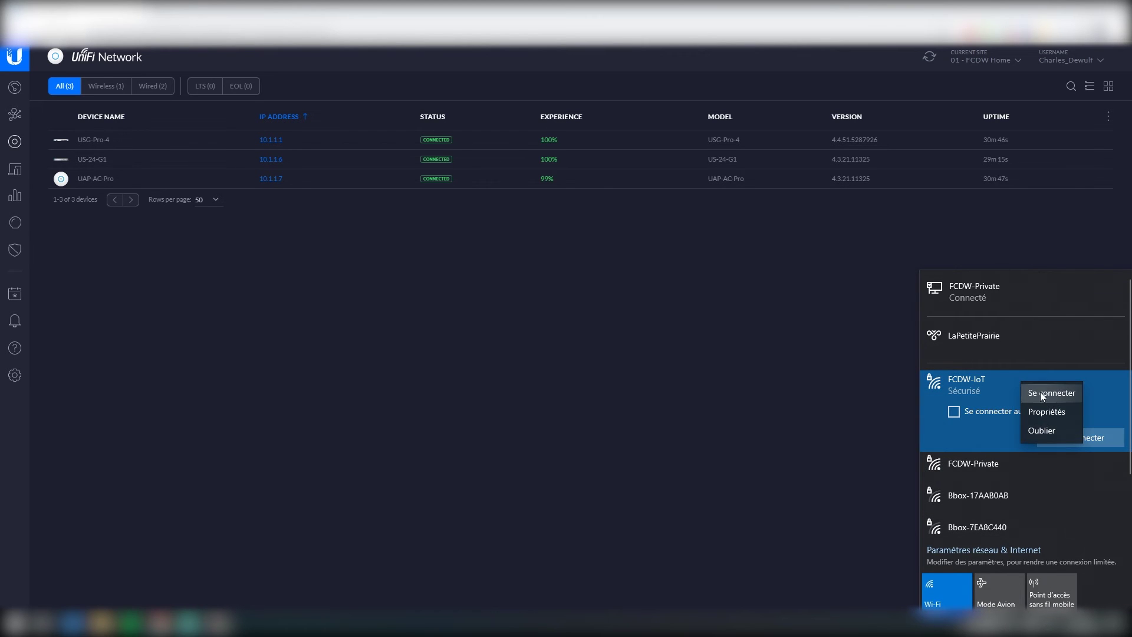
left_click(1043, 436)
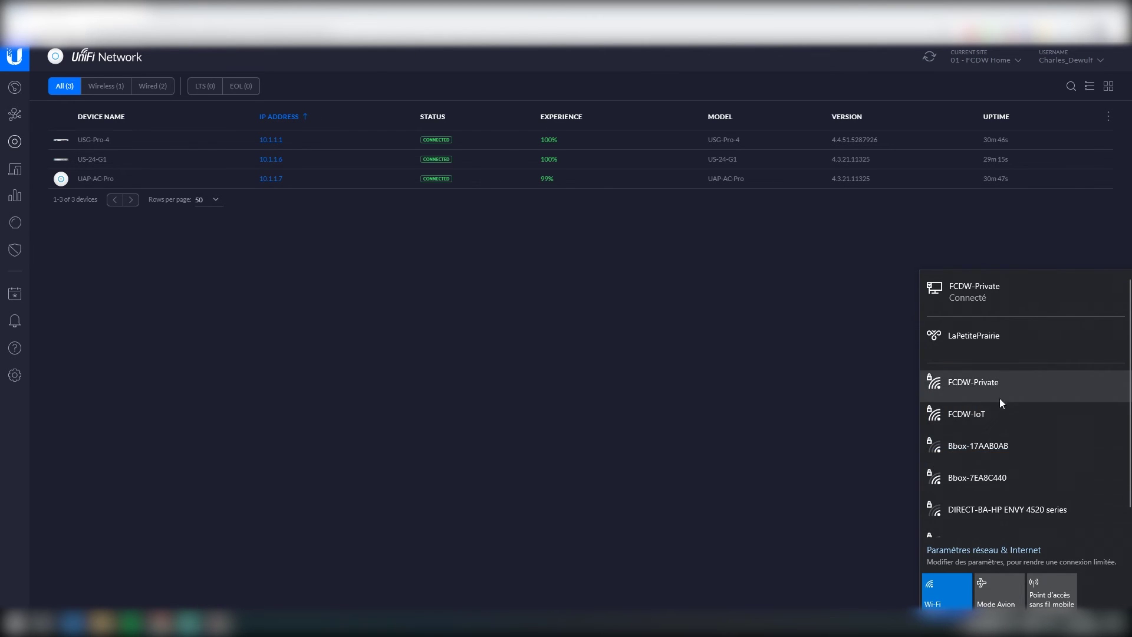
left_click(946, 597)
left_click(421, 289)
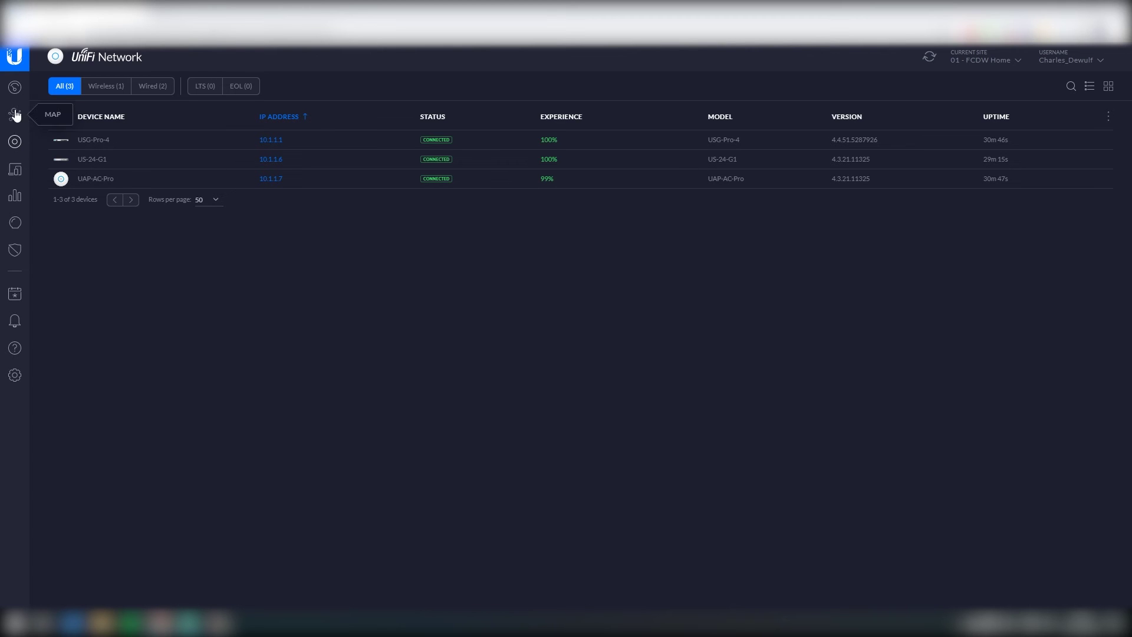
Step: Navigate to Routing & Firewall and display the IPv4 LAN IN firewall rules
left_click(14, 376)
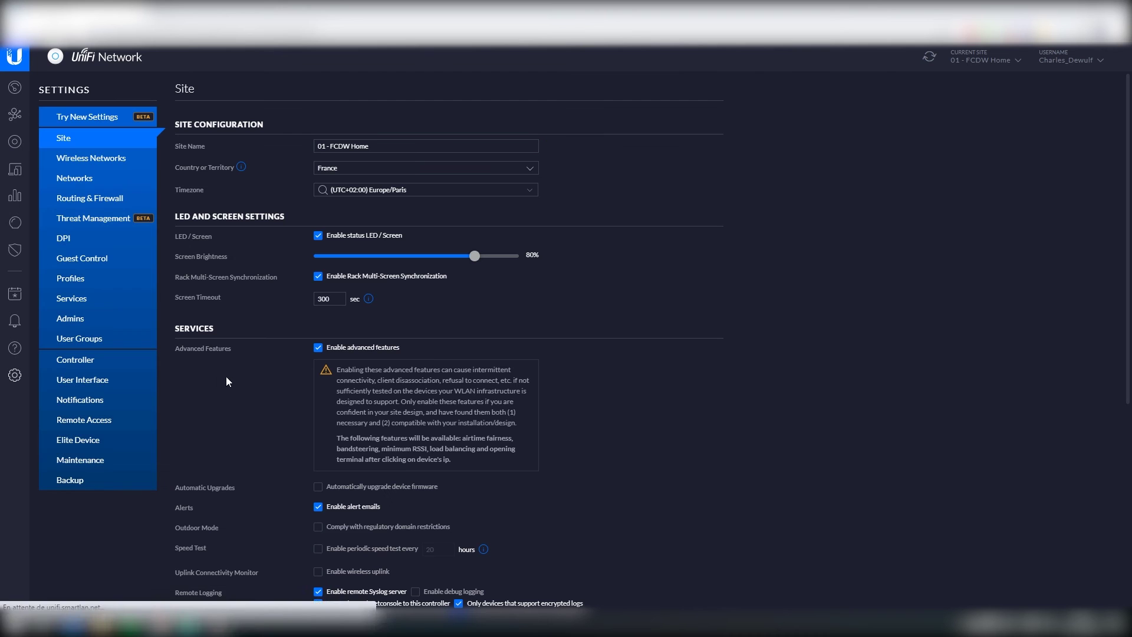
left_click(76, 178)
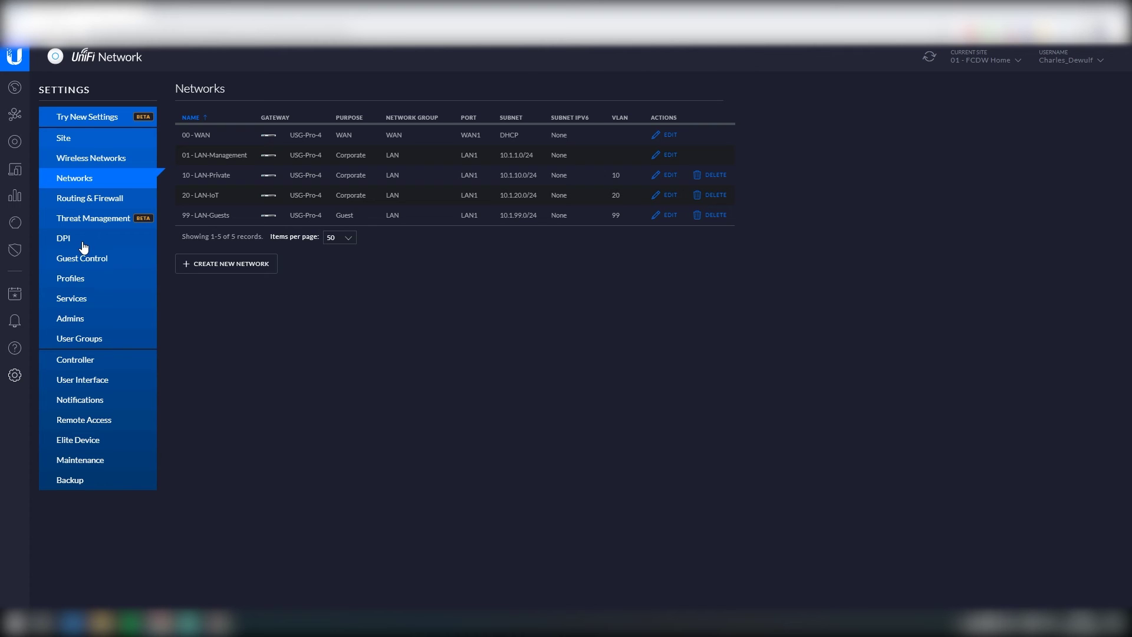
left_click(88, 199)
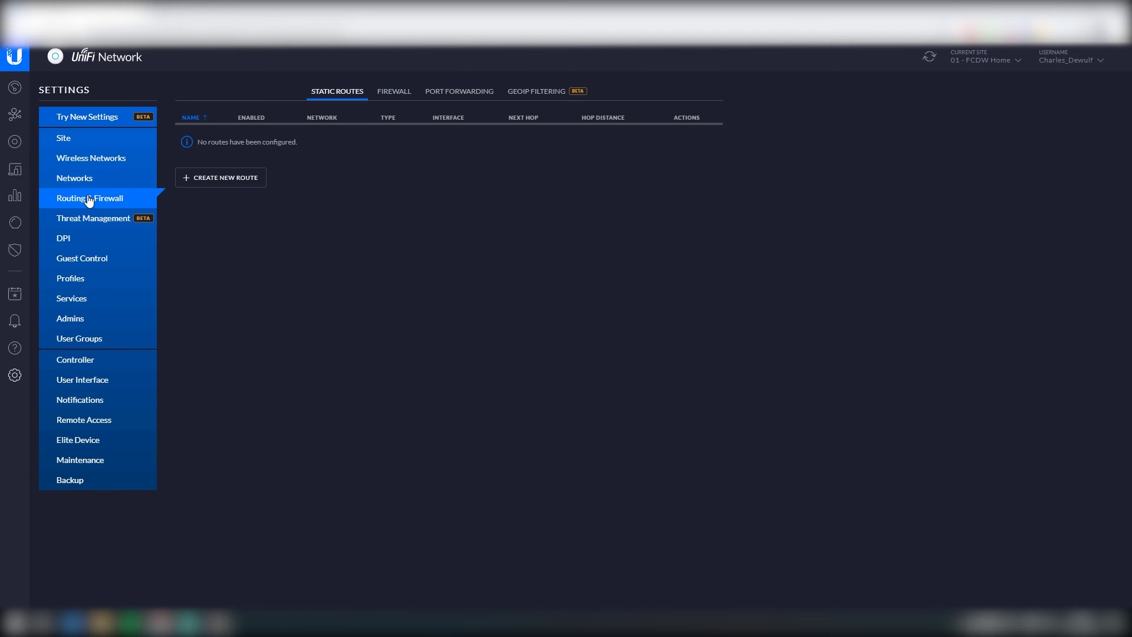
left_click(394, 92)
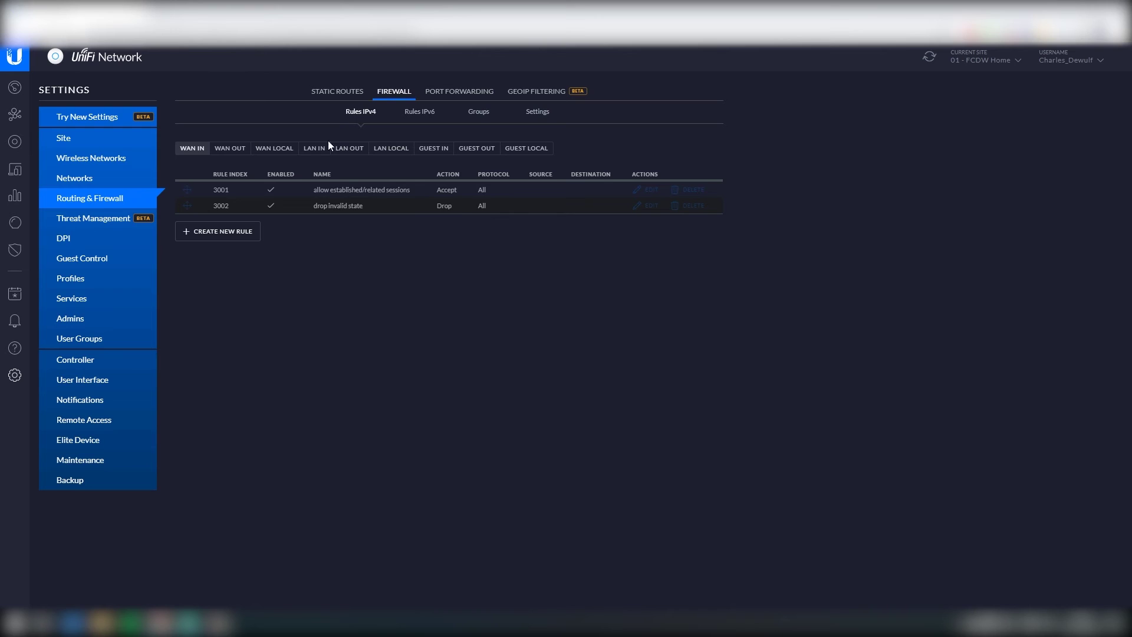
left_click(314, 148)
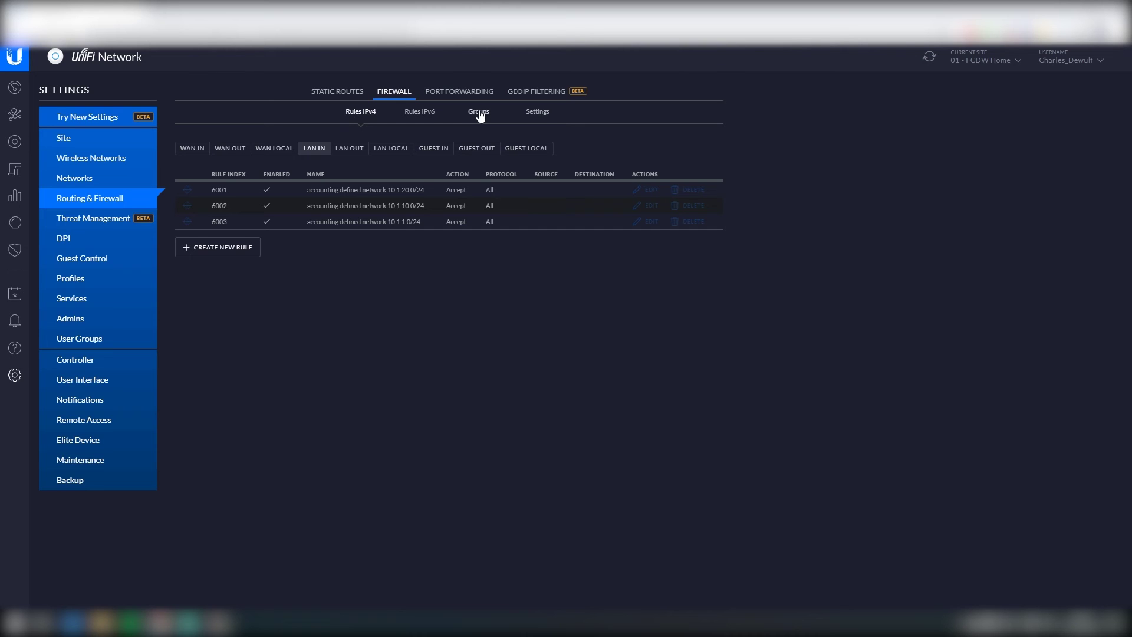
Step: Start a new firewall group named 'Add - Private Subnets'
left_click(479, 114)
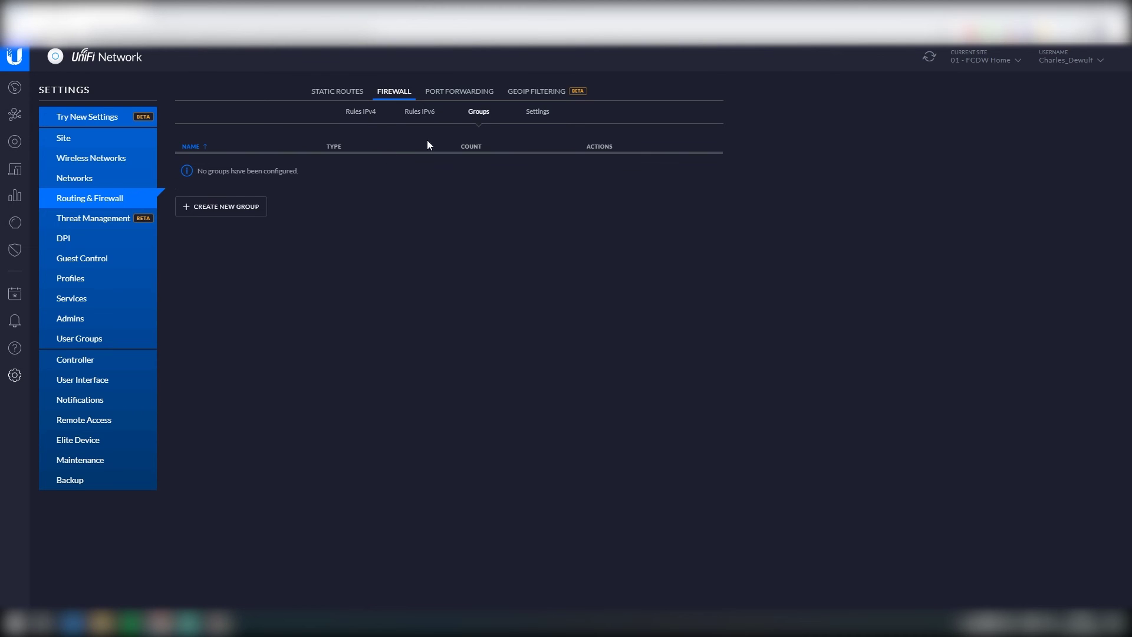
left_click(199, 209)
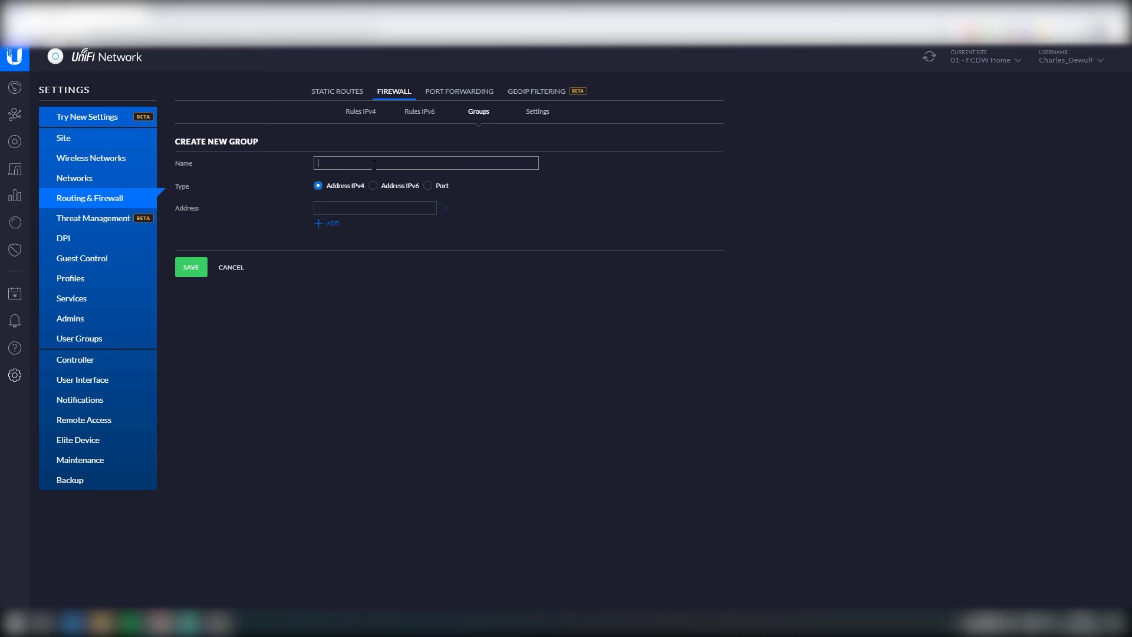
type("Add")
type("- Private Subnets")
Step: Add addresses 10.0.0.0/8, 172.16.0.0/12 and 192.168.0.0/16 to the group and save it
left_click(353, 208)
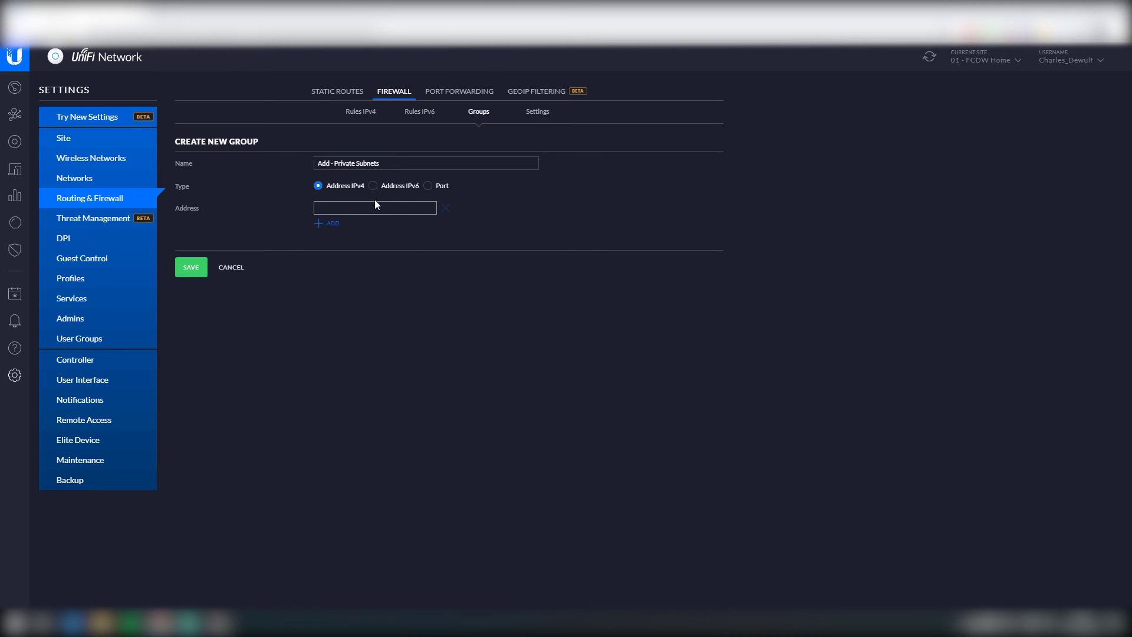
type("10.0.0.0/8")
left_click(331, 226)
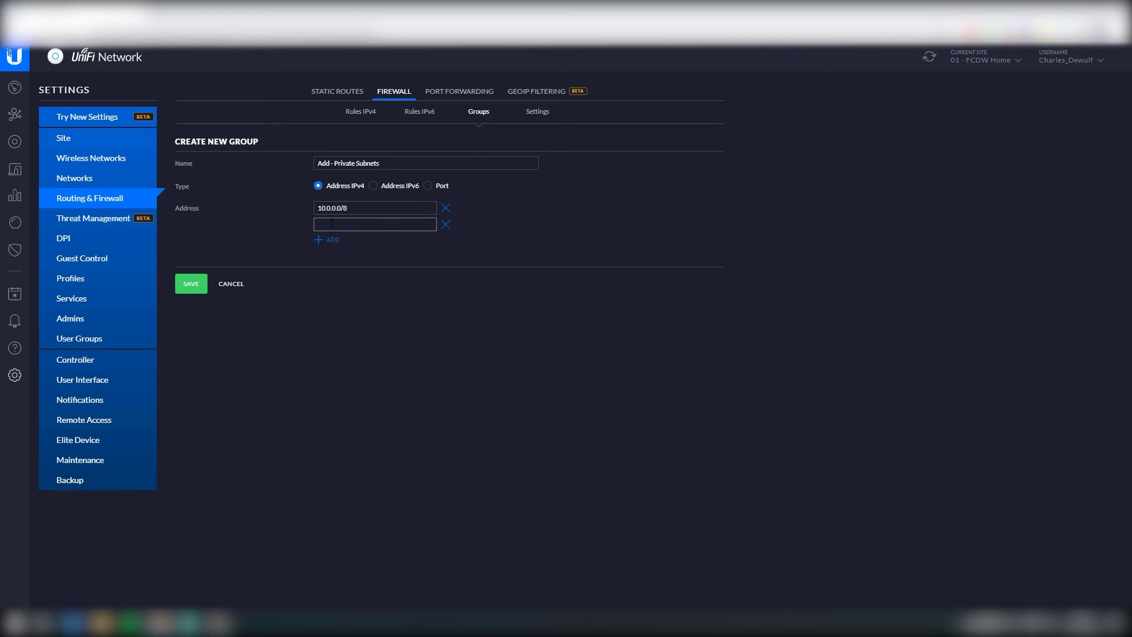
left_click(336, 225)
type("172.16.0.0/12")
left_click(331, 240)
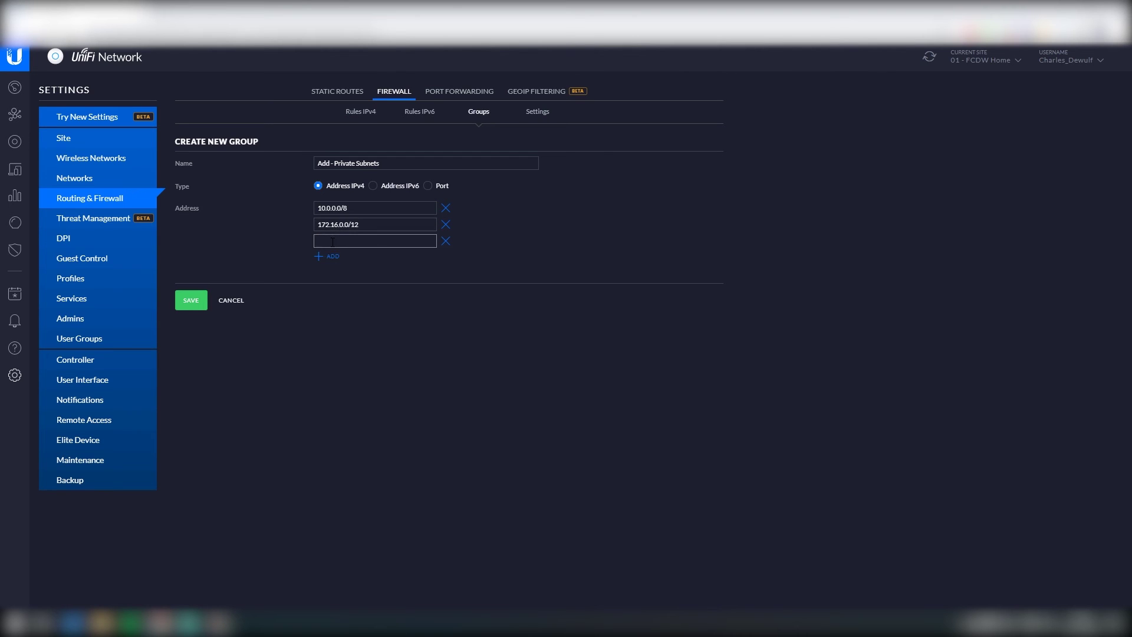
mouse_move(334, 224)
left_mouse_down()
mouse_move(317, 224)
mouse_move(349, 225)
left_mouse_up()
left_click(318, 225)
left_click(328, 240)
type("192.168.0.0/16")
left_click(199, 301)
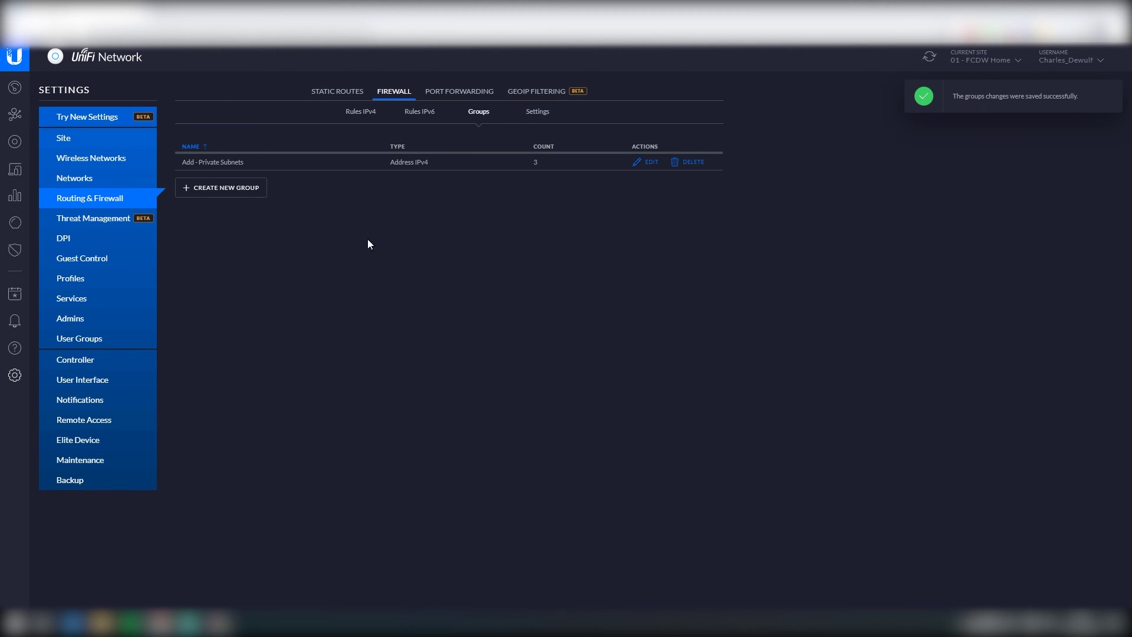
Step: Start a new IPv4 LAN IN rule named 'Drop All to Private'
left_click(370, 118)
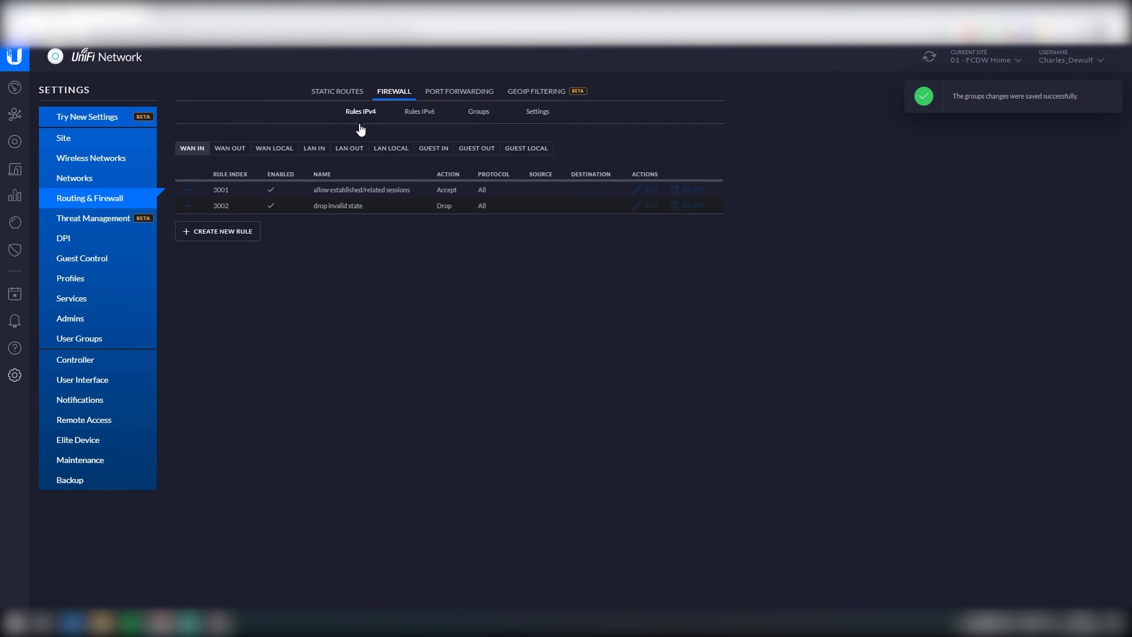
left_click(316, 152)
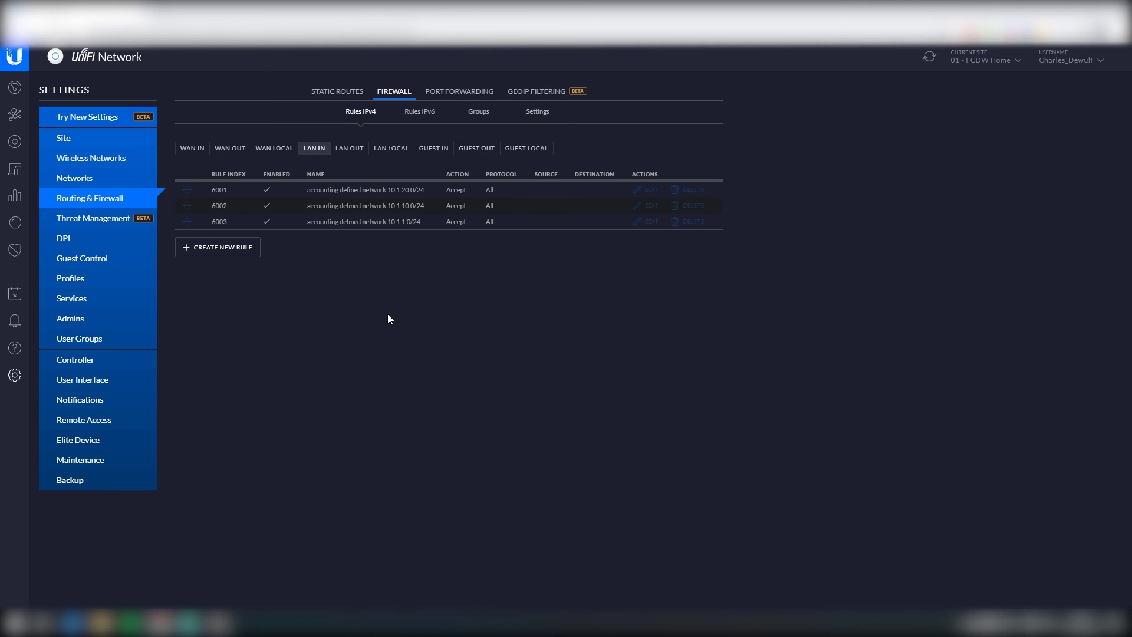
left_click(235, 248)
type("Drop All")
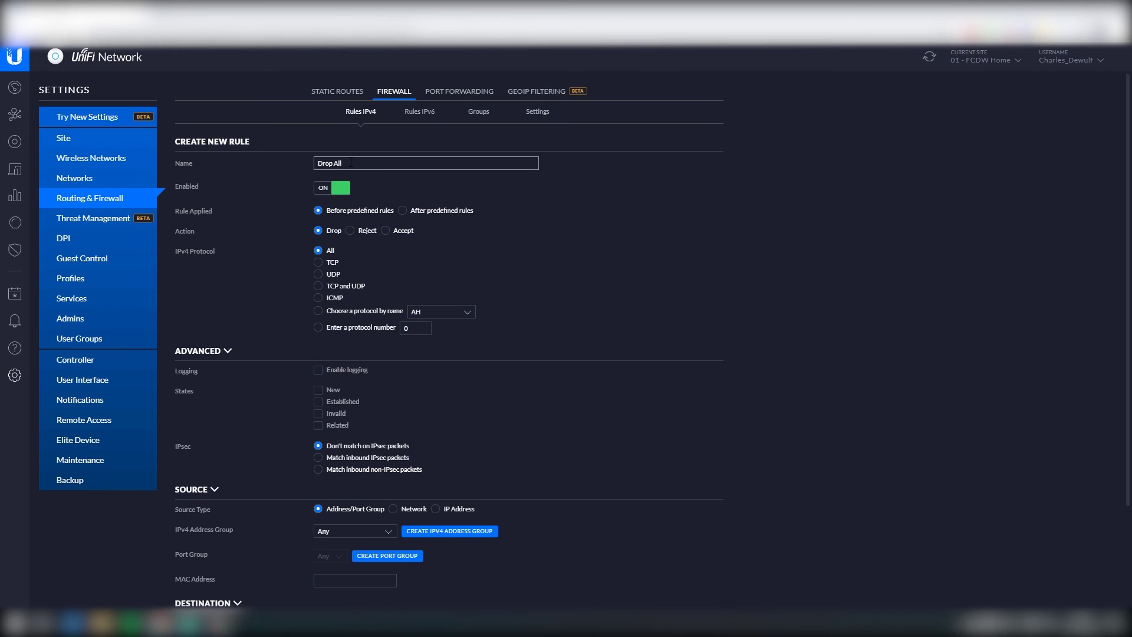
type(" To P")
type(" to ")
type("Private")
Step: Set source group Add - Private Subnets and destination network 10 - LAN-Private, then save
scroll(334, 419, "down", 2)
left_click(333, 415)
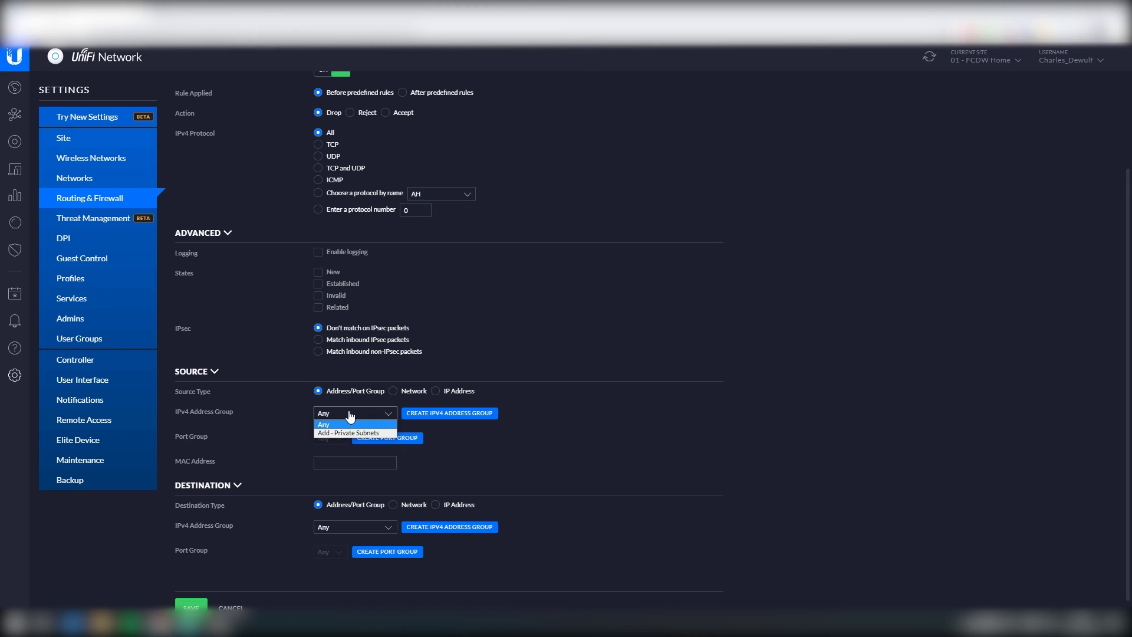
left_click(358, 432)
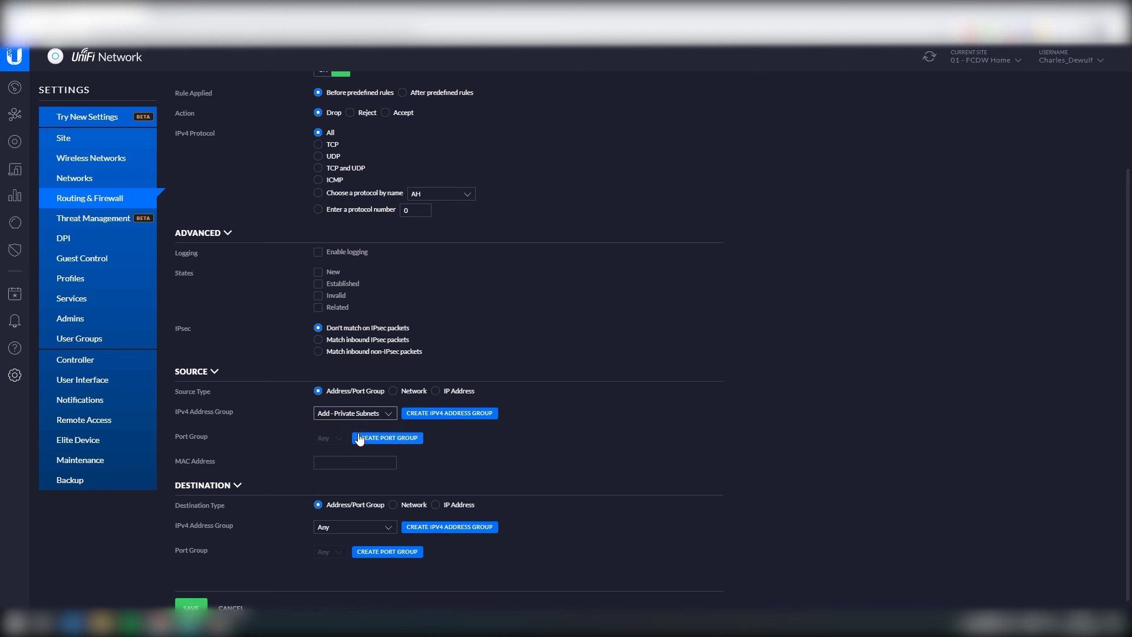
scroll(368, 420, "down", 1)
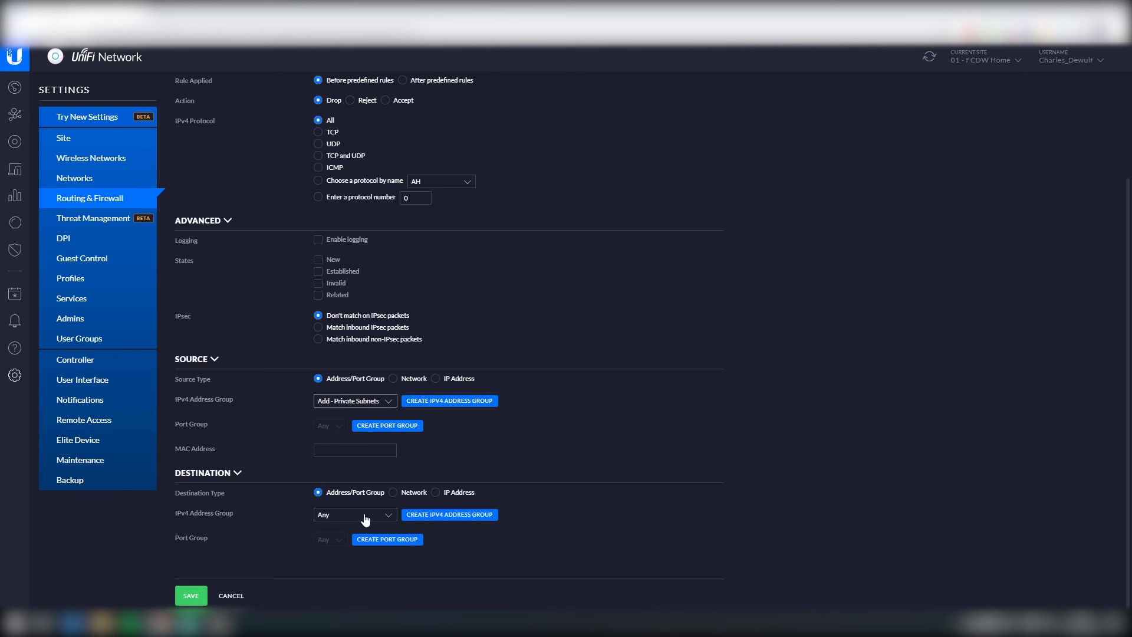
left_click(415, 489)
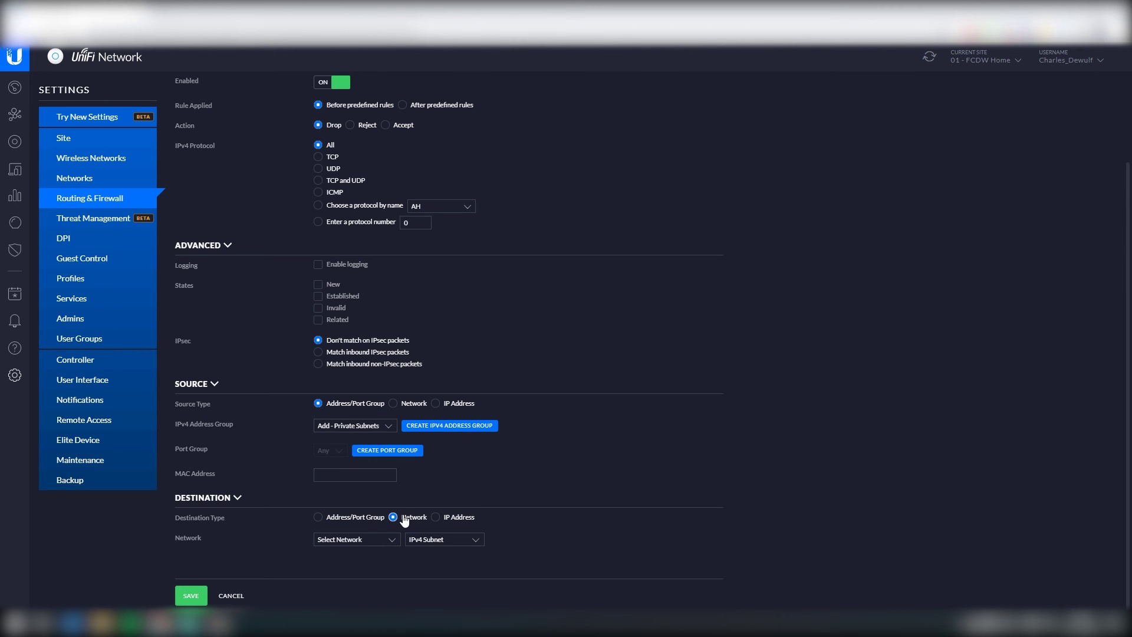
left_click(371, 540)
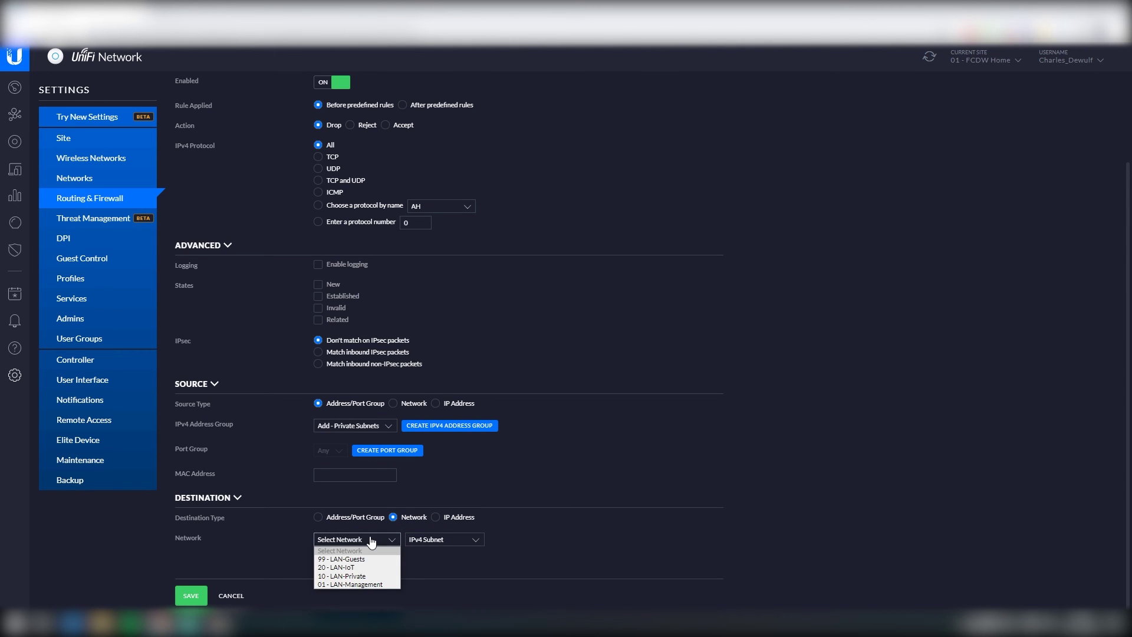
left_click(356, 577)
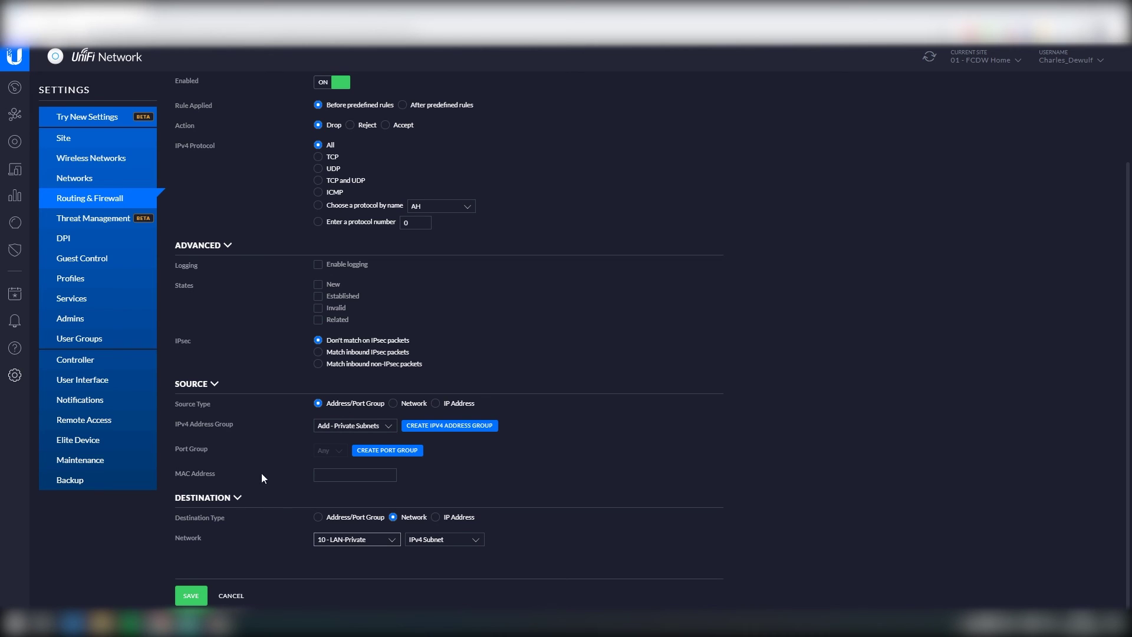
left_click(191, 595)
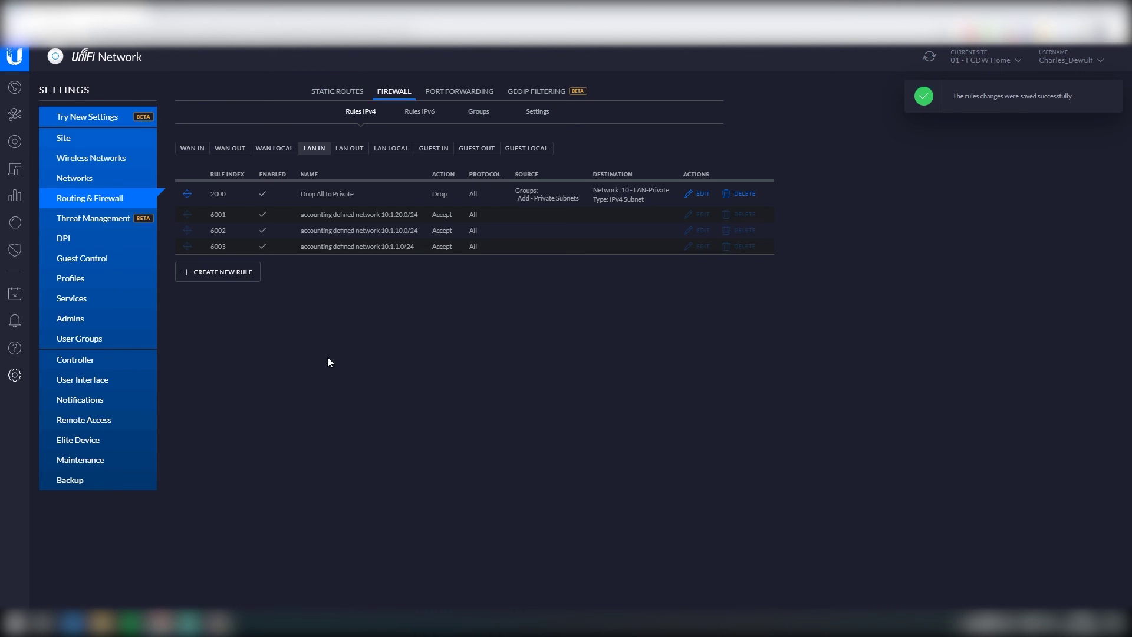
Step: Start another LAN IN rule named 'Allow Established and Related sessions'
left_click(226, 275)
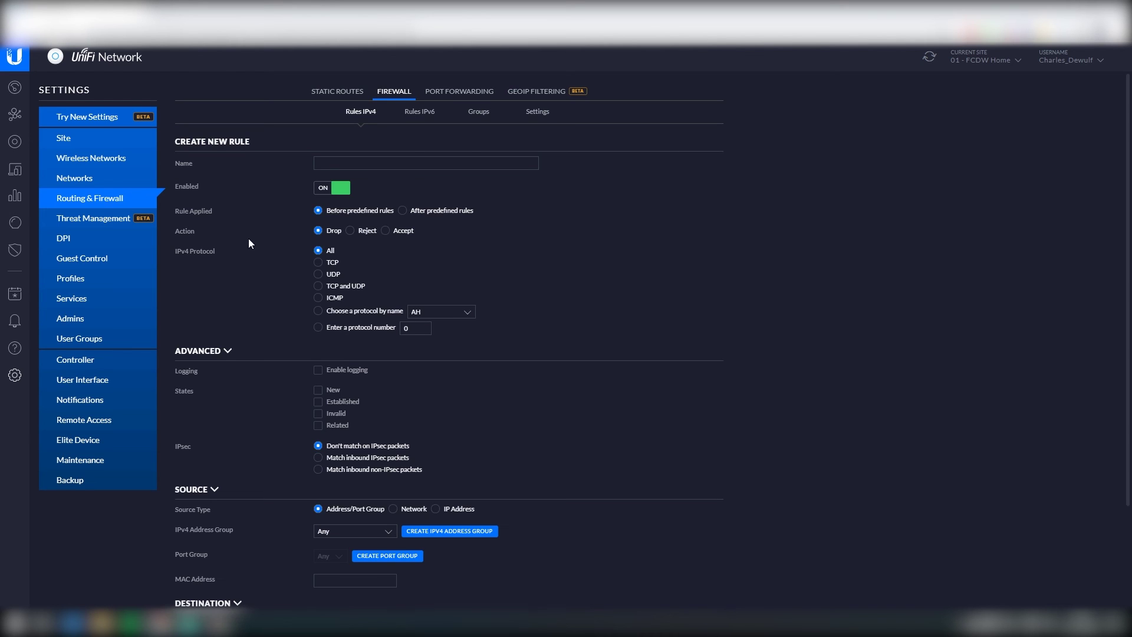
left_click(378, 164)
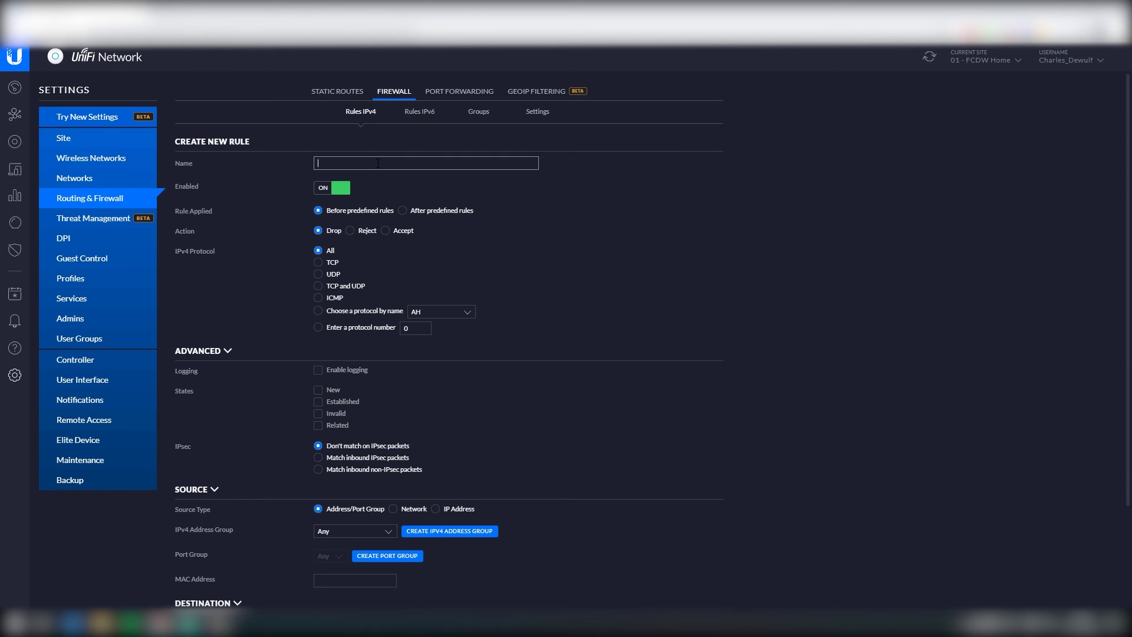
type("Allow Est")
type("ablished and Related sessions")
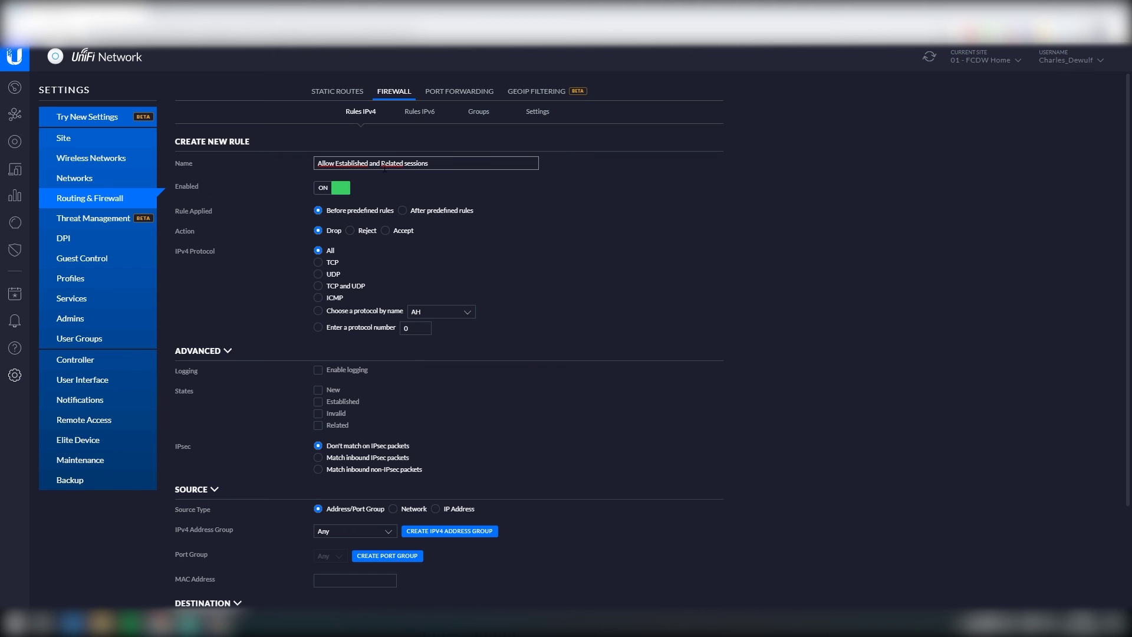
Step: Make it accept Established and Related states, save, and move it above Drop All to Private
left_click(386, 230)
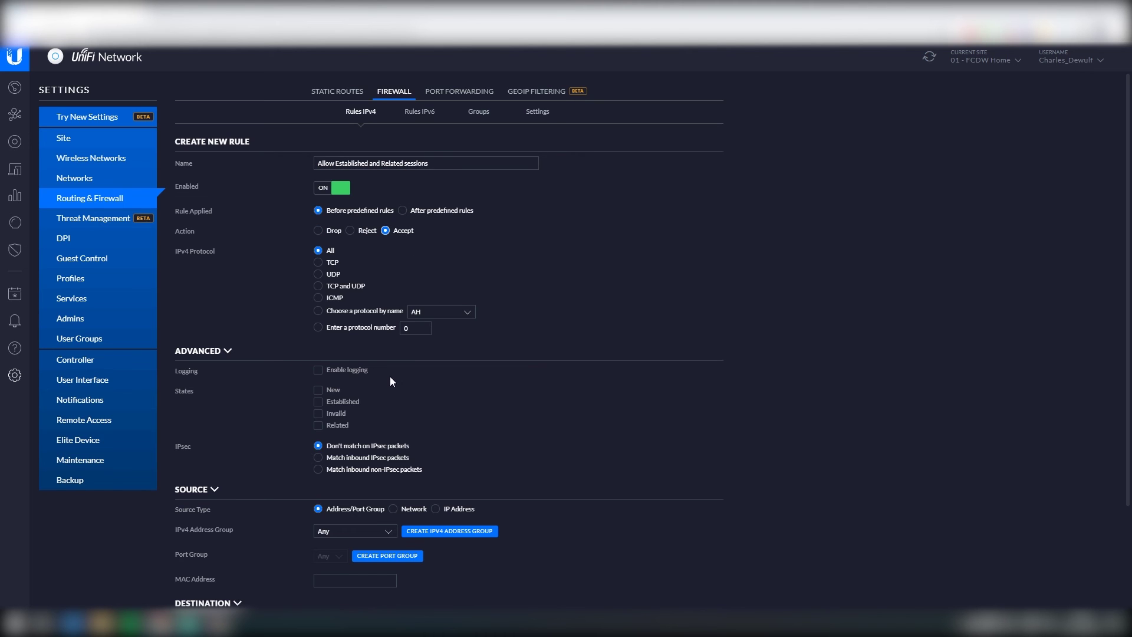
left_click(343, 401)
left_click(336, 425)
scroll(358, 415, "down", 2)
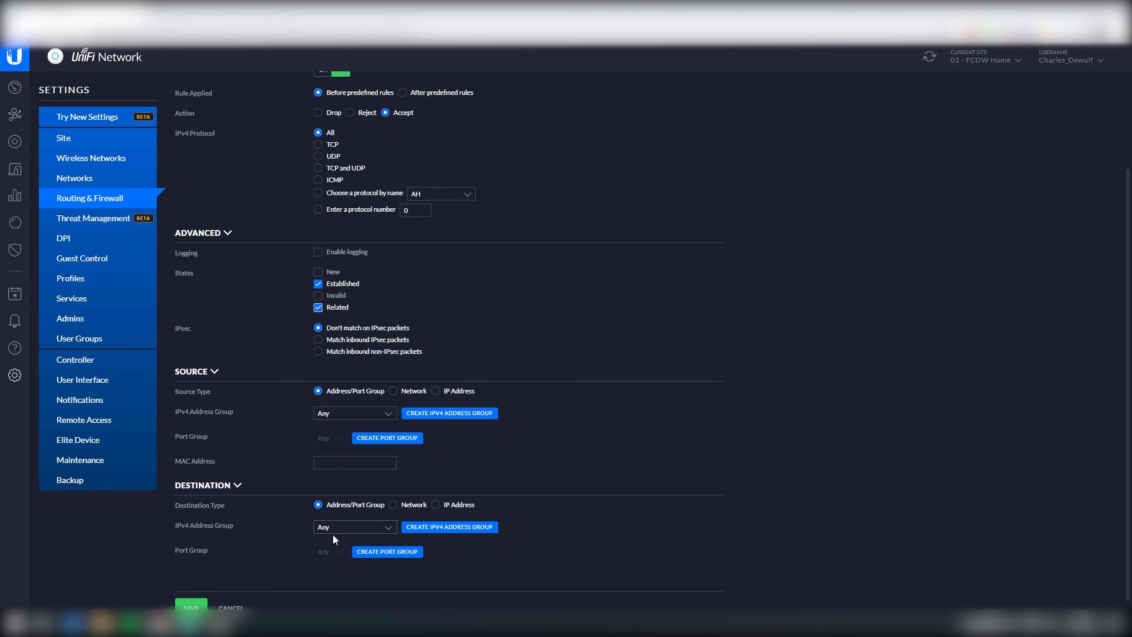
scroll(212, 505, "down", 1)
scroll(235, 531, "up", 3)
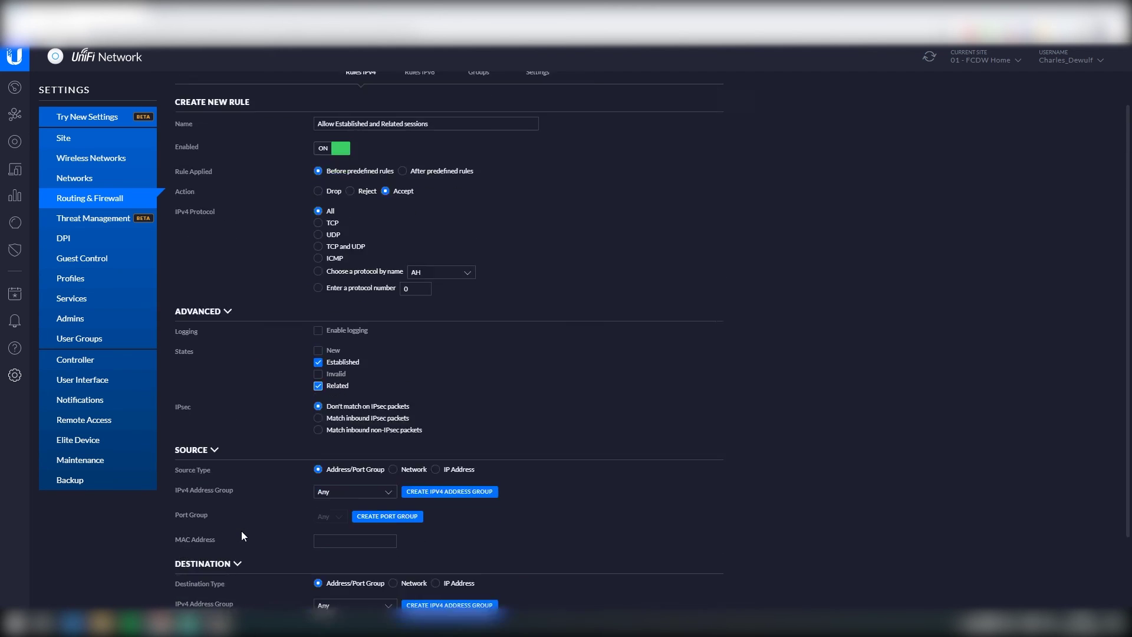
scroll(242, 530, "down", 3)
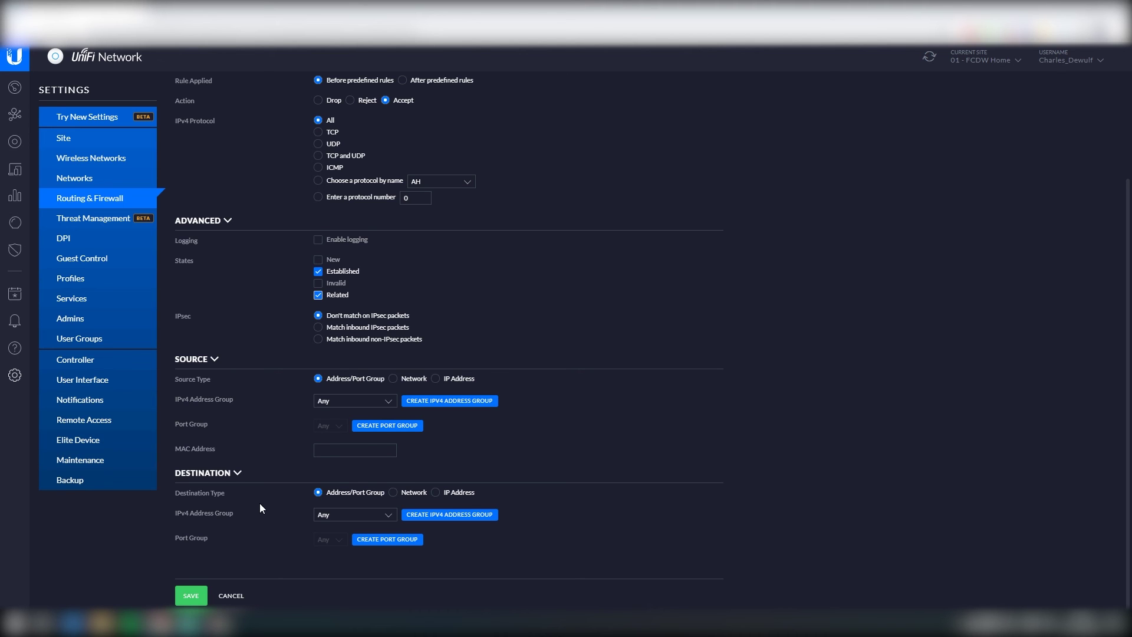
left_click(191, 595)
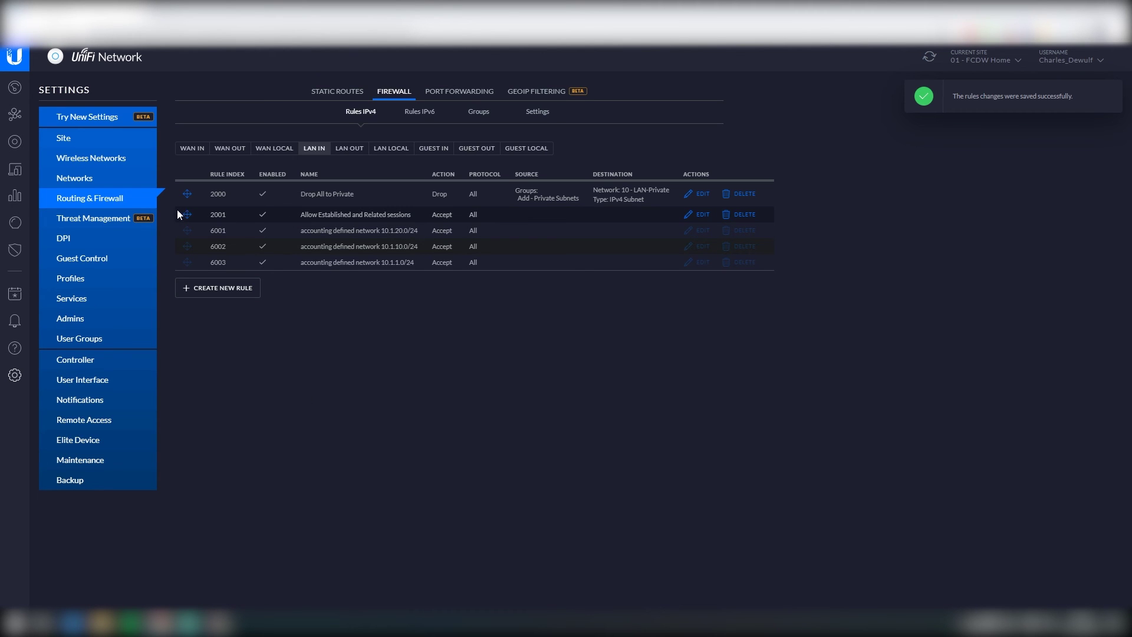
left_click_drag(187, 215, 189, 193)
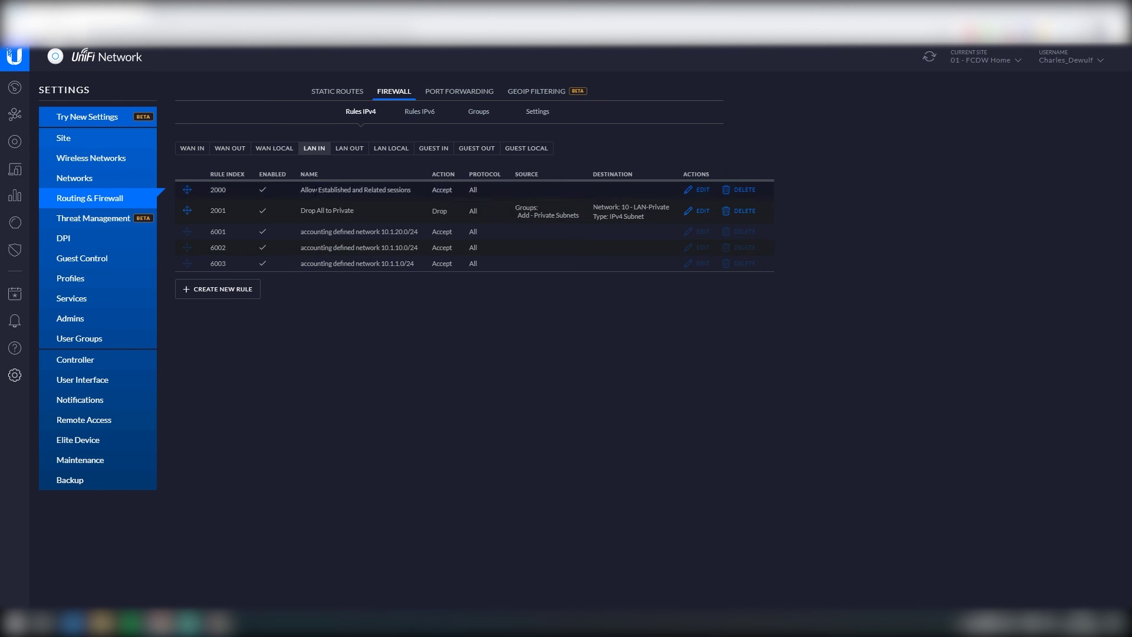
Step: Check the Devices list (USG-Pro-4, US-24-G1, UAP-AC-Pro), then return to site settings
left_click(15, 143)
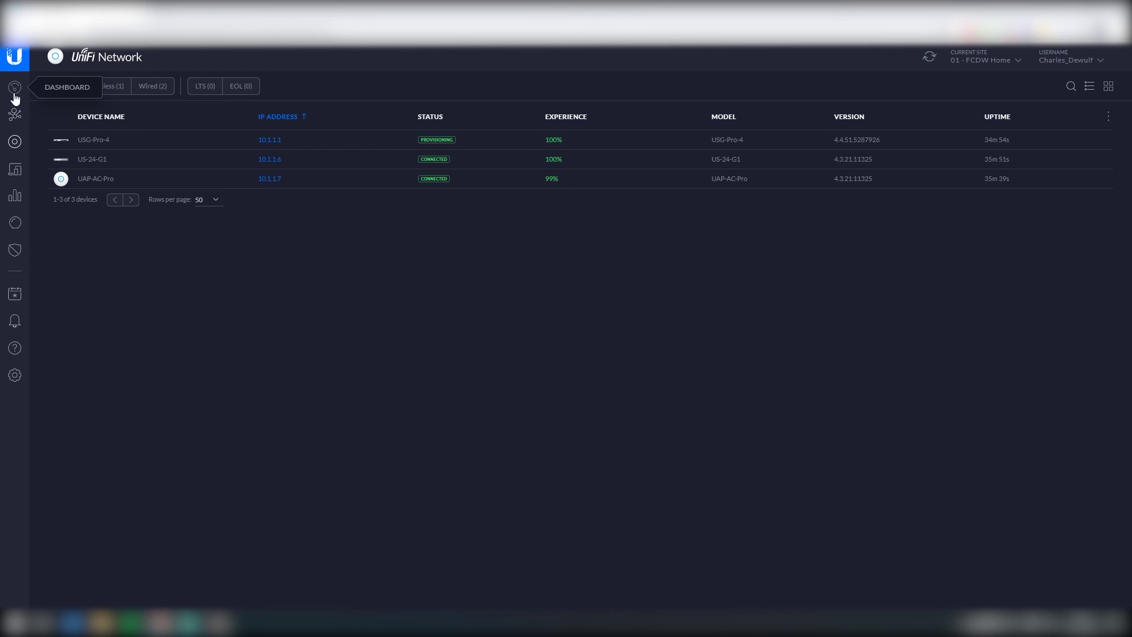
left_click(16, 377)
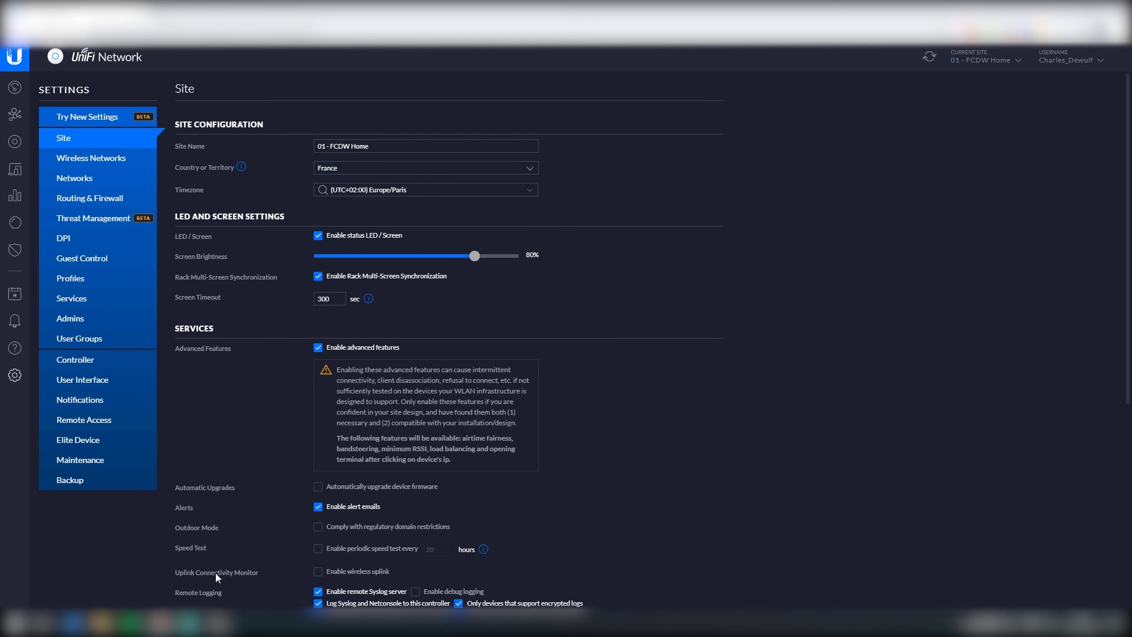
mouse_move(218, 623)
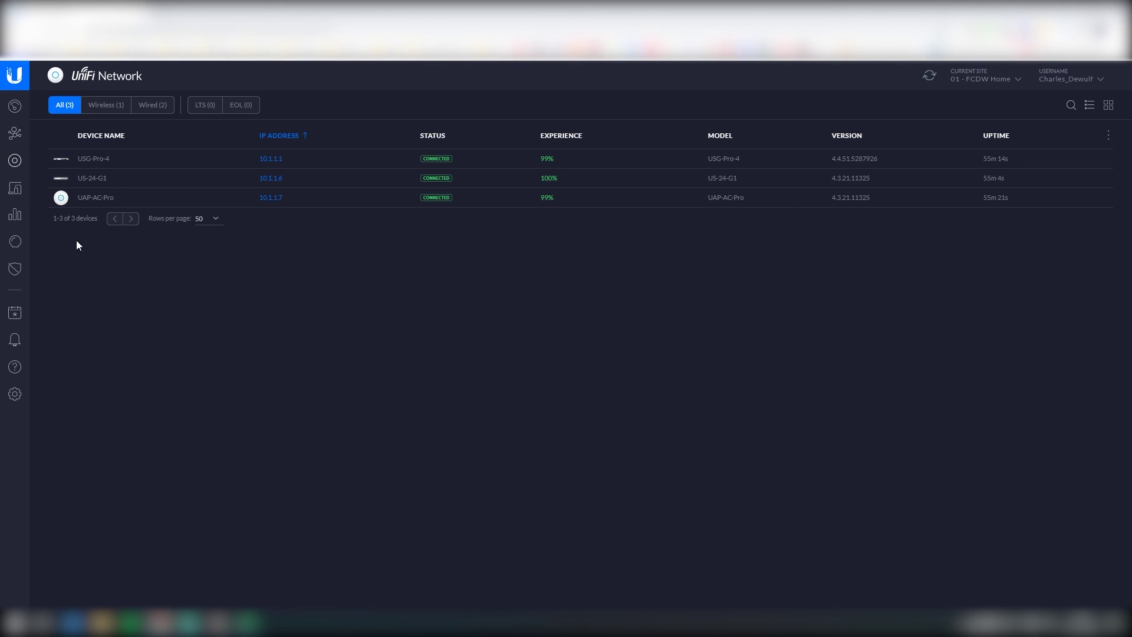
Step: Give 10 - LAN-Private a manual DHCP name server of 10.1.10.254 and save it
left_click(15, 401)
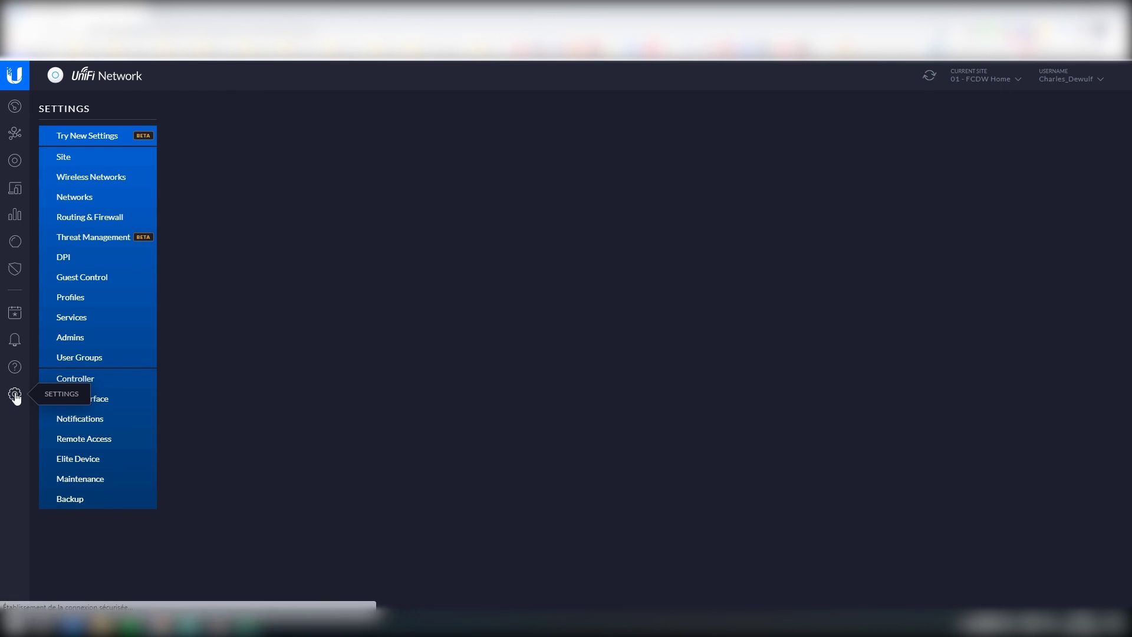
left_click(81, 202)
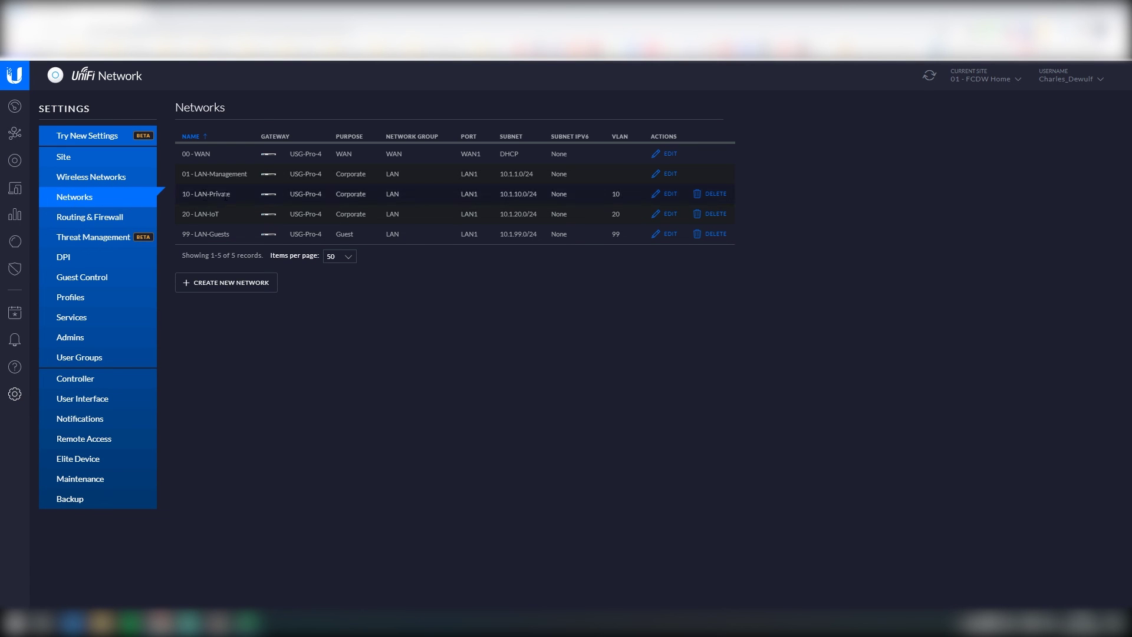
left_click(669, 194)
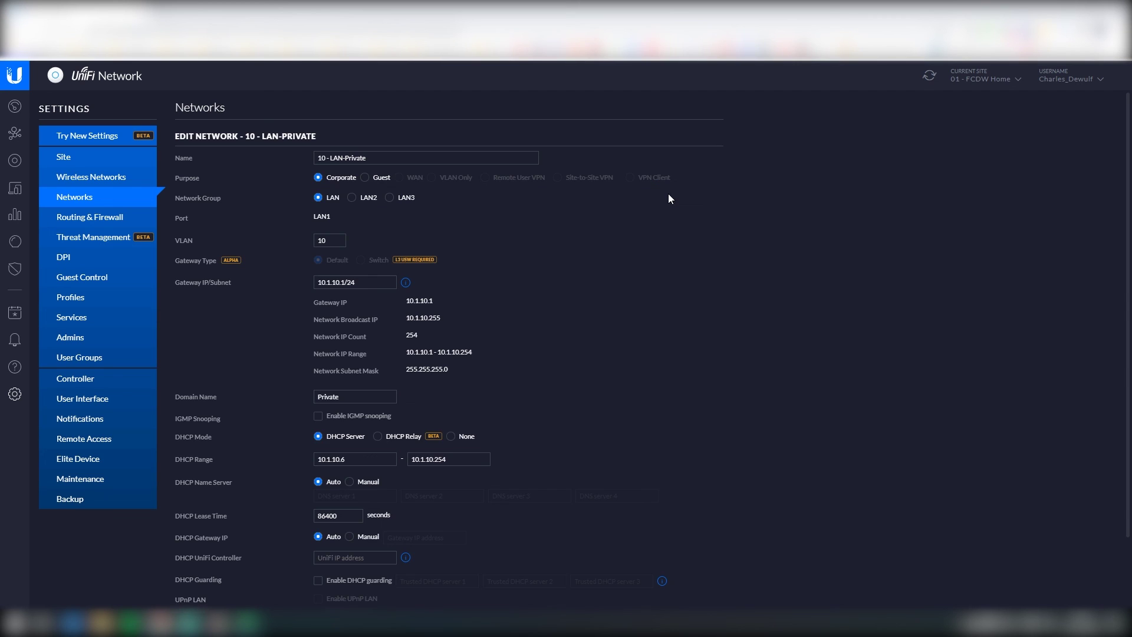
scroll(353, 397, "down", 3)
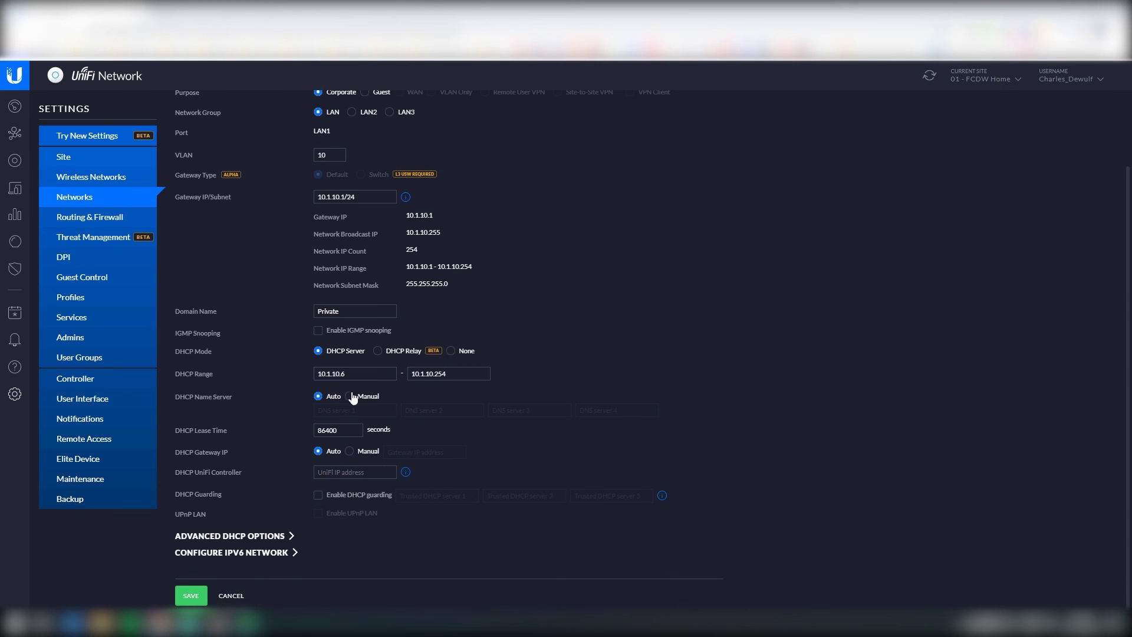
left_click(350, 396)
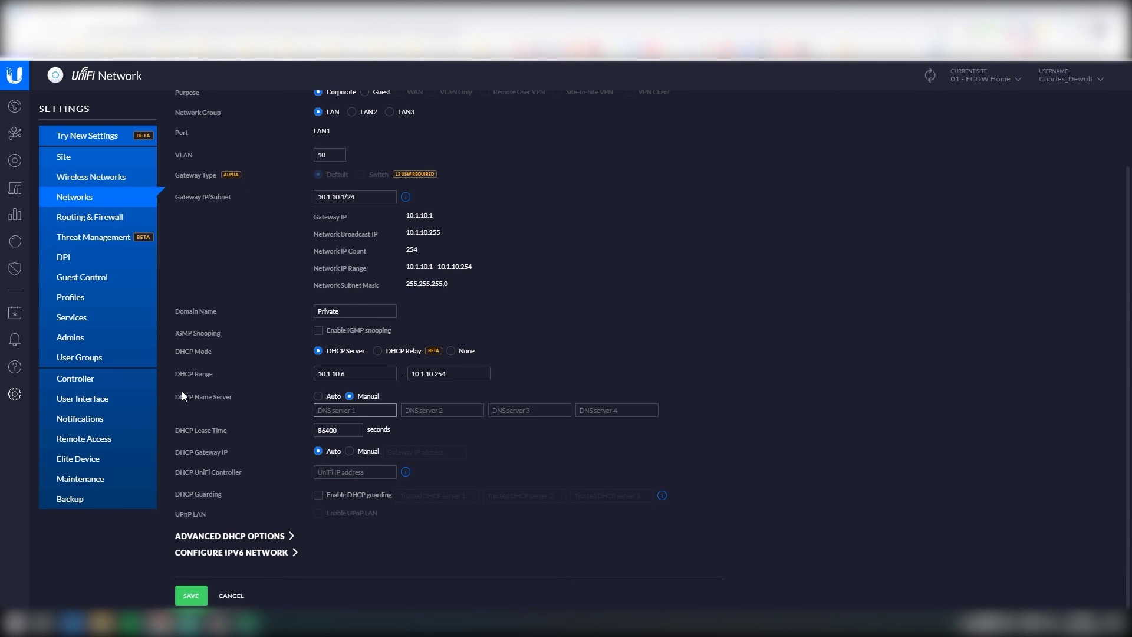
left_click_drag(175, 396, 217, 395)
left_click(326, 410)
type("10.1.10.254")
left_click(188, 596)
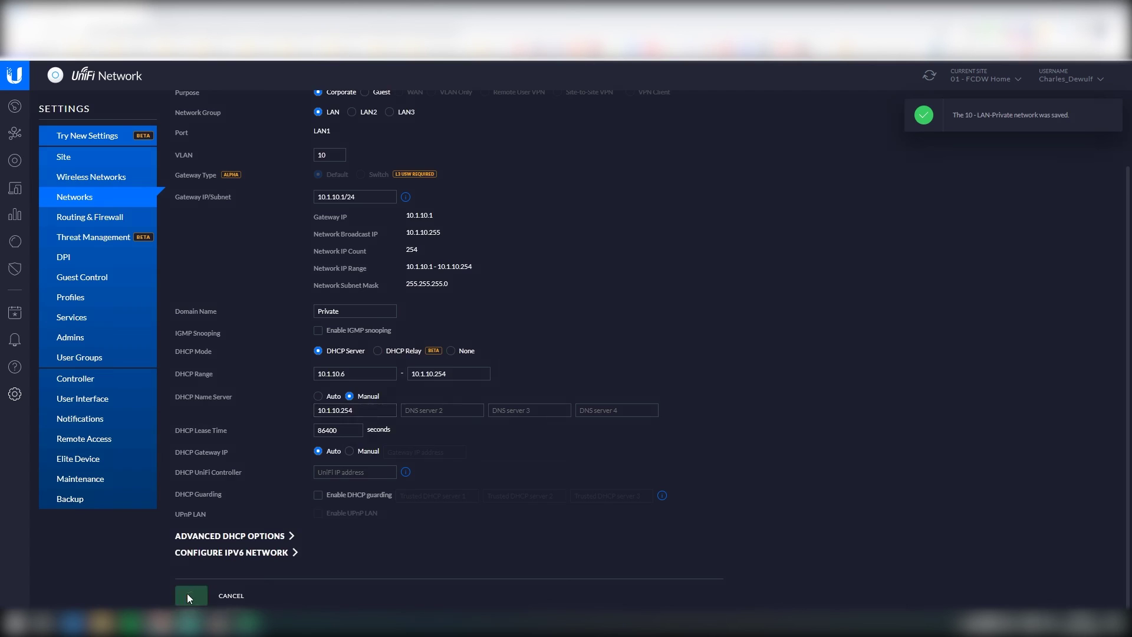
left_click(16, 168)
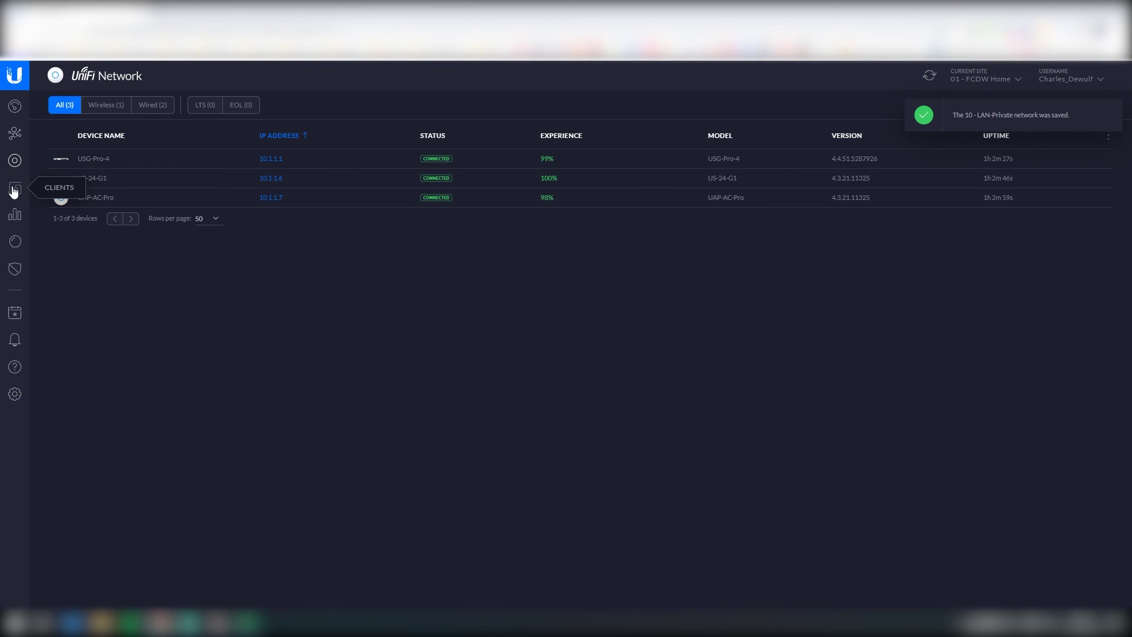
left_click(15, 187)
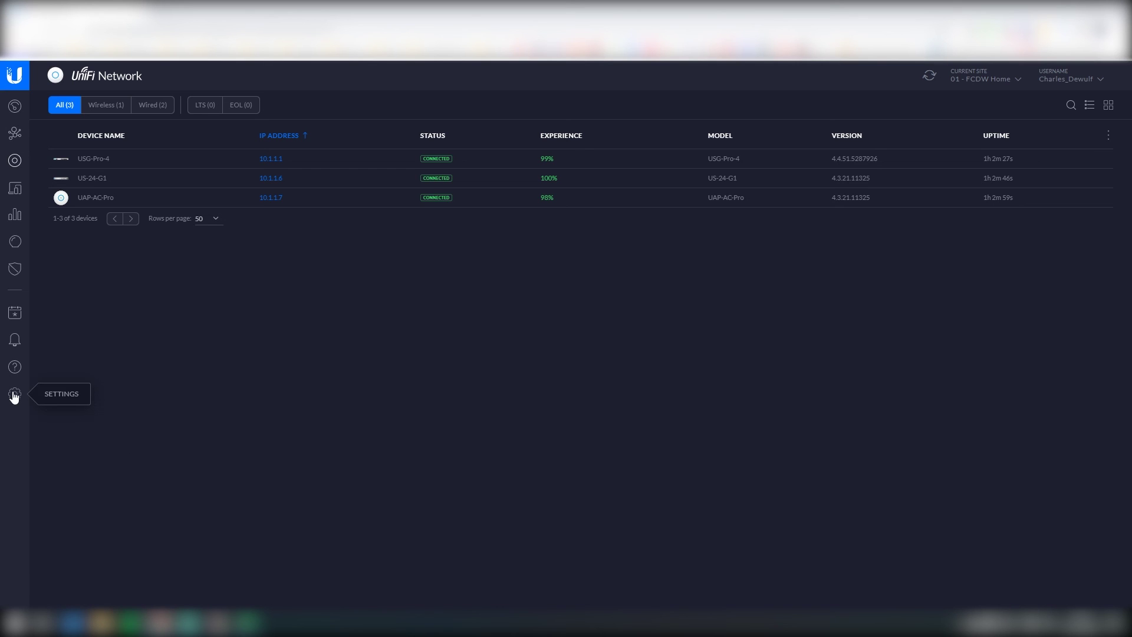
Step: Refresh the Devices list to see USG-Pro-4 provisioning
left_click(927, 78)
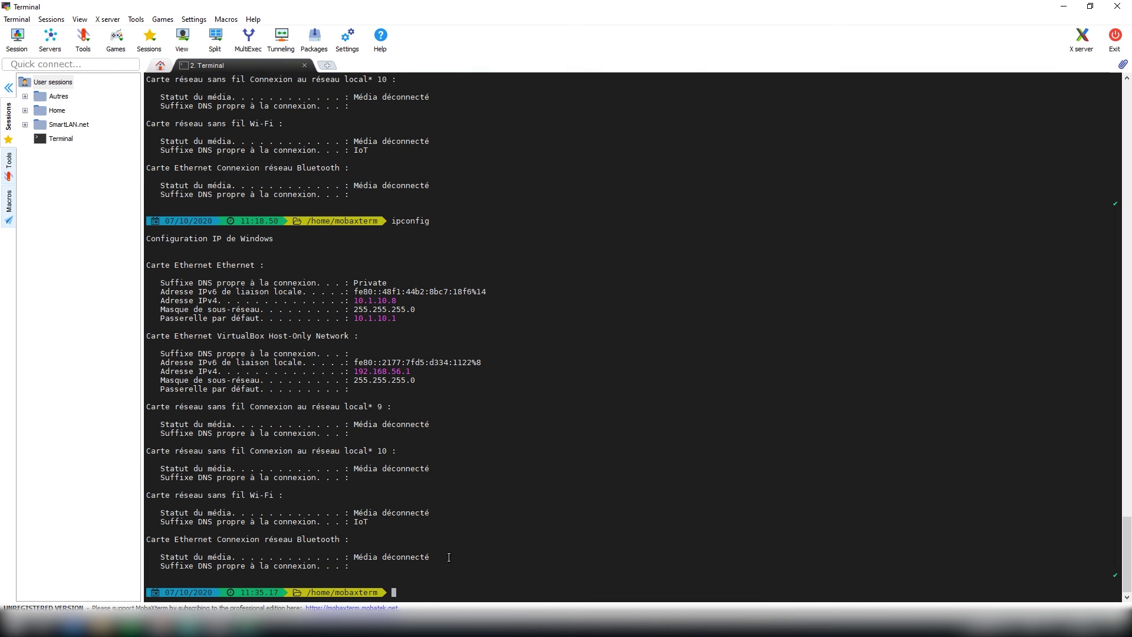
Step: Run ipconfig /all and note the Ethernet DNS server still reads 10.1.10.1
key("Up")
type("/all")
key("Return")
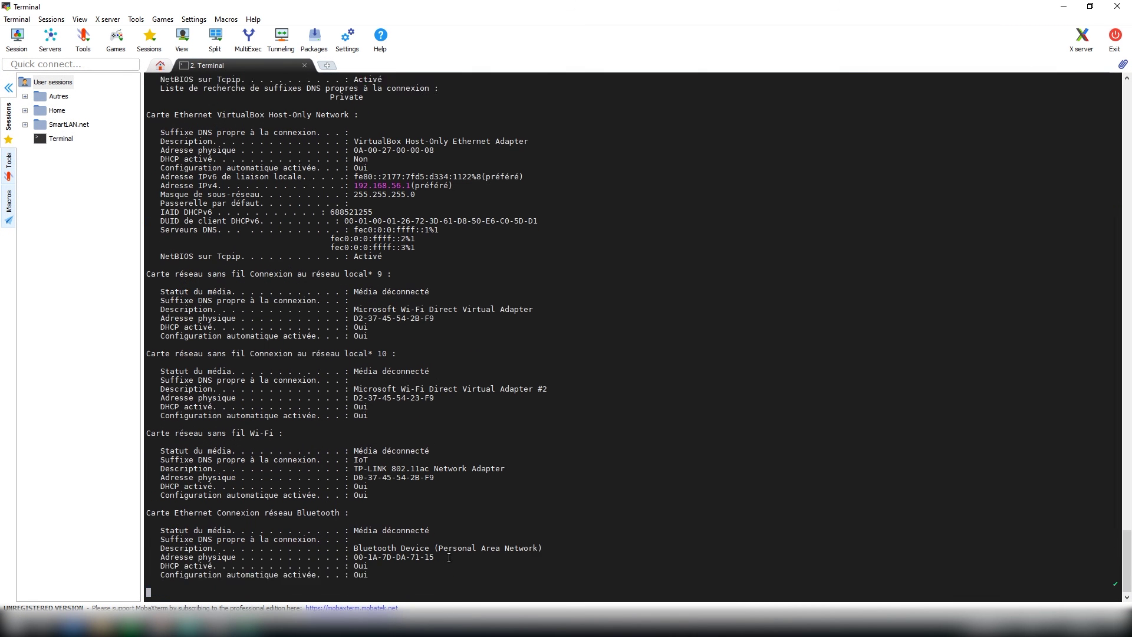
scroll(453, 343, "up", 9)
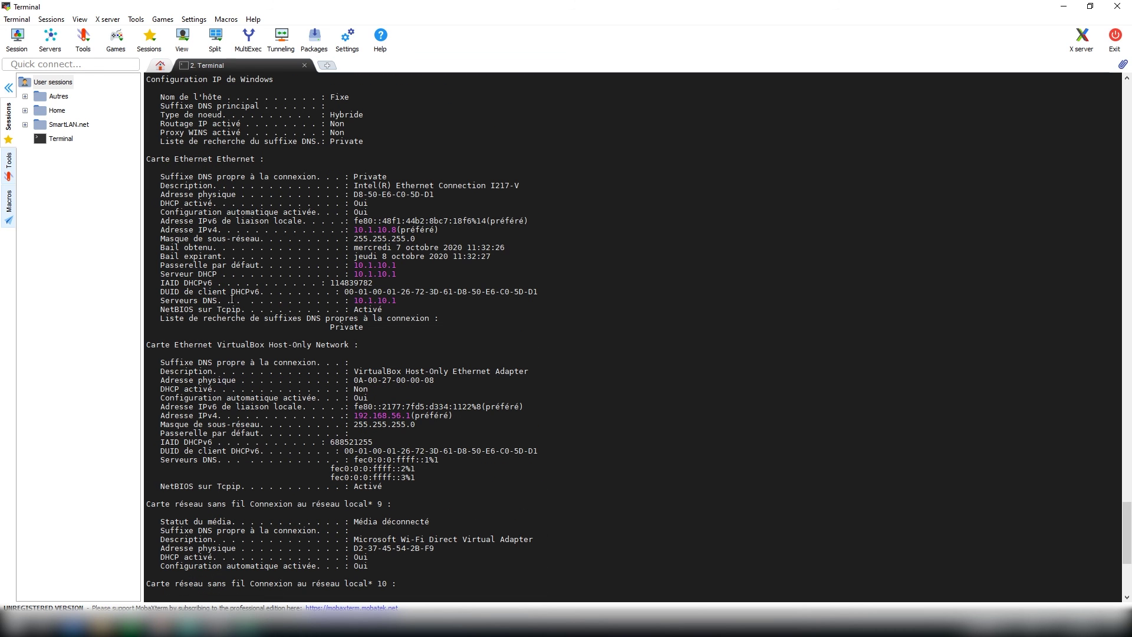
left_click_drag(409, 301, 162, 304)
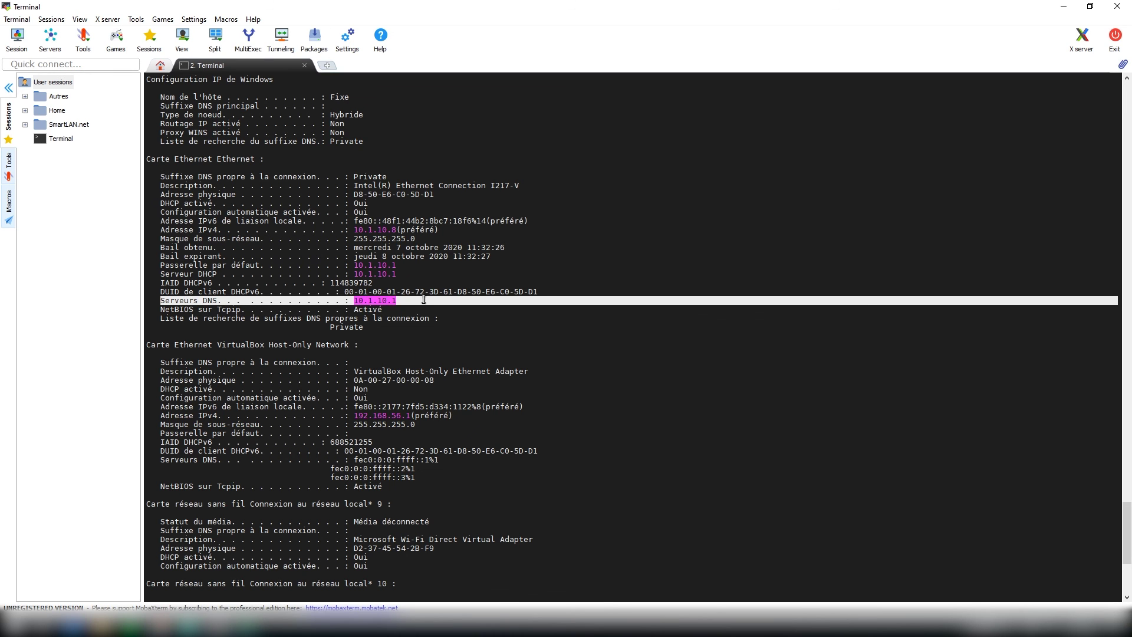
Step: Refresh the UniFi device list, then renew the PC's IP lease with ipconfig -renew
left_click(160, 626)
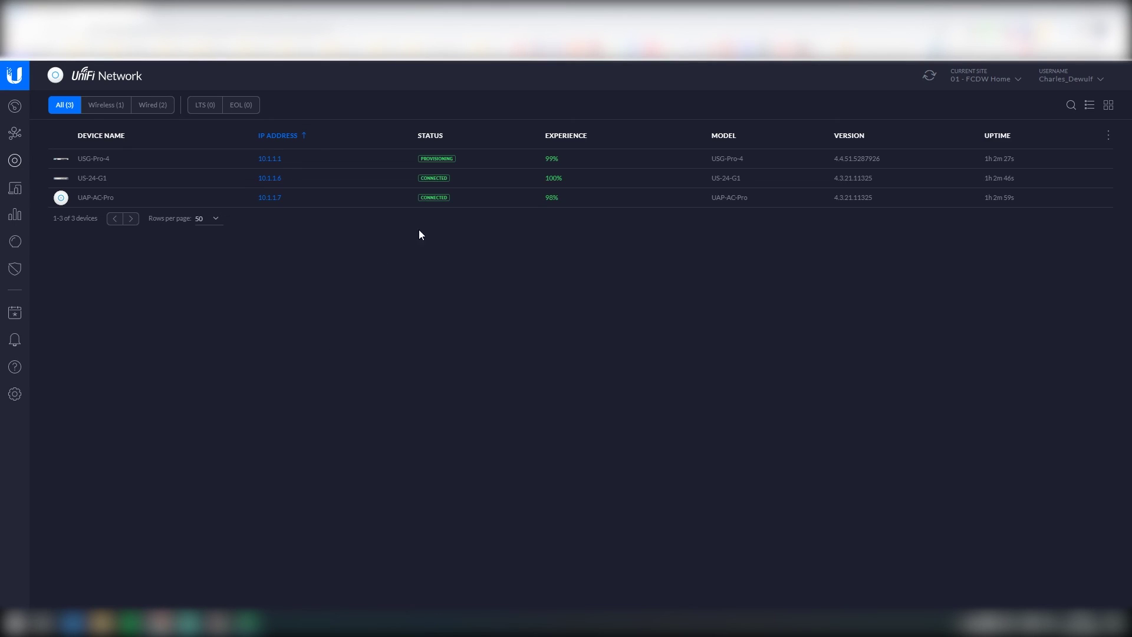
left_click(929, 75)
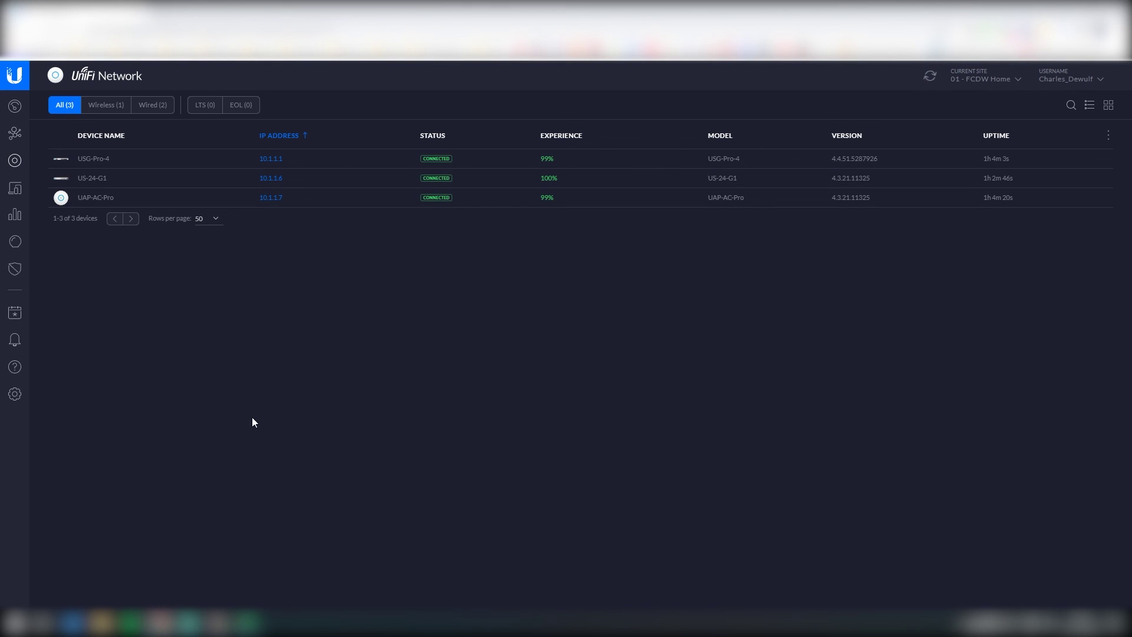
key("alt+Tab")
scroll(420, 570, "down", 10)
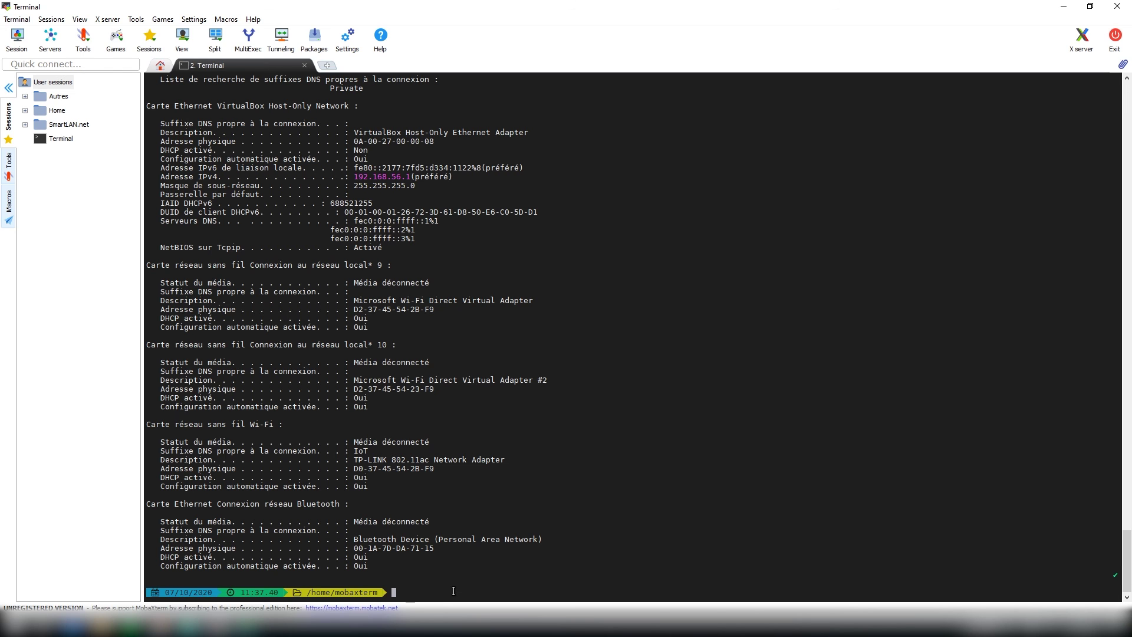
type("ipconfig -renew")
key("Return")
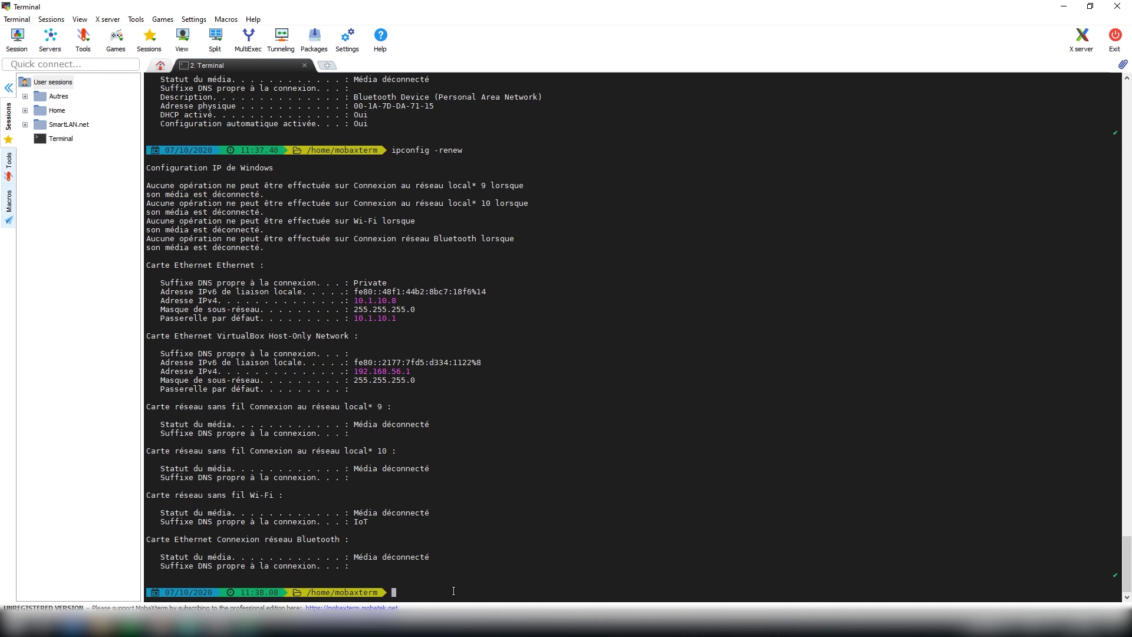
Step: Rerun ipconfig -all to confirm the DNS server is now 10.1.10.254
key("Up")
key("BackSpace")
key("BackSpace")
key("BackSpace")
key("BackSpace")
key("BackSpace")
key("BackSpace")
type("-all")
key("Return")
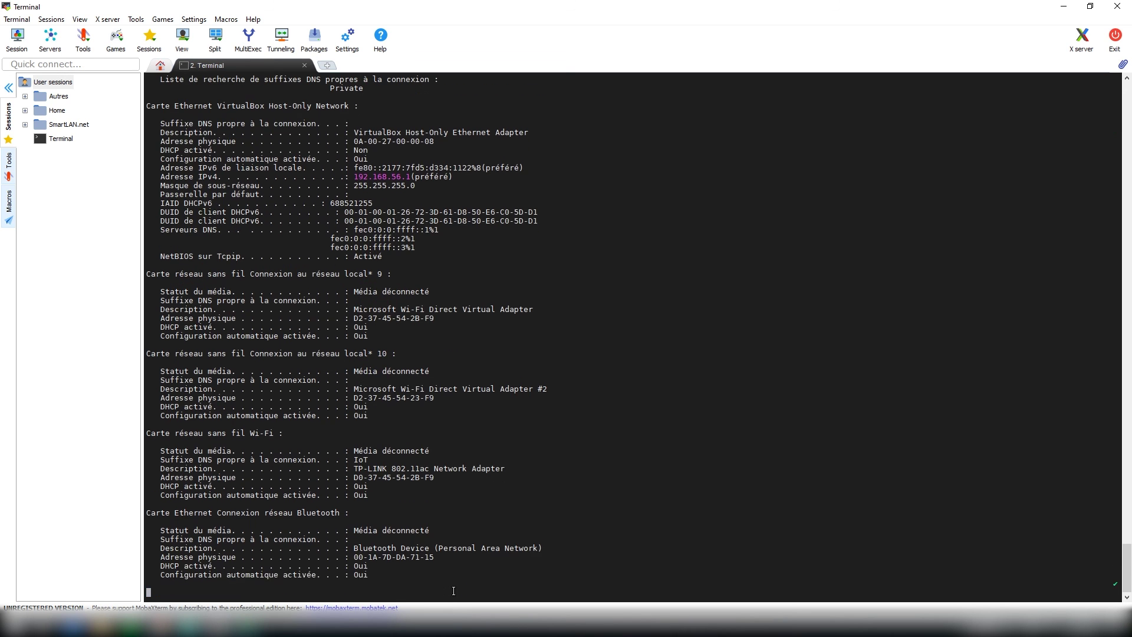
scroll(413, 353, "up", 8)
left_click_drag(410, 274, 146, 276)
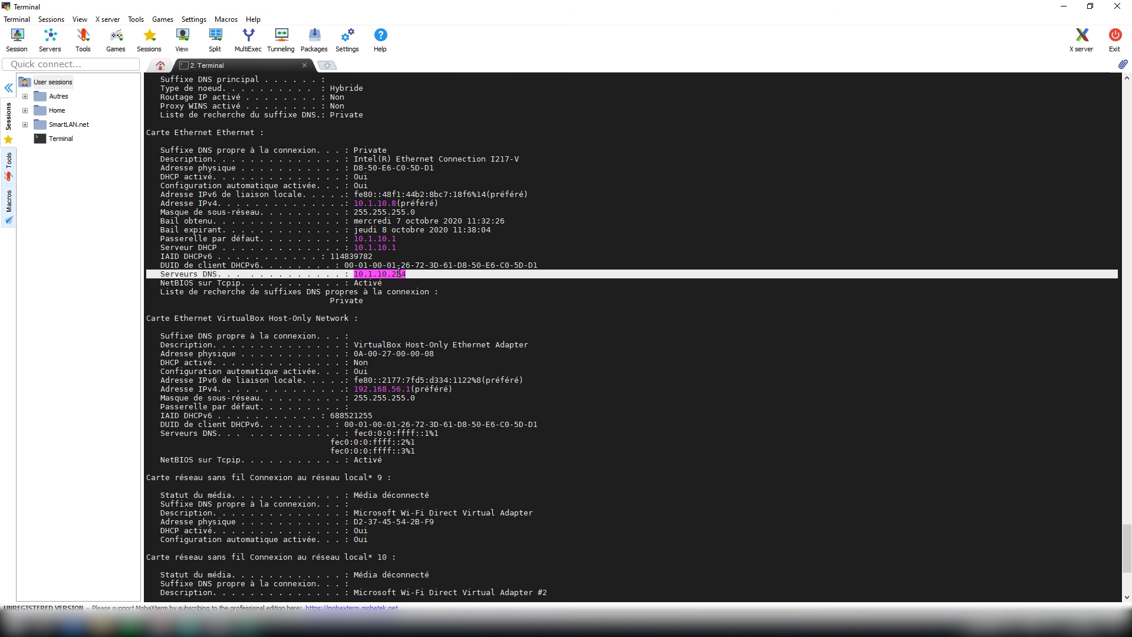
left_click(423, 276)
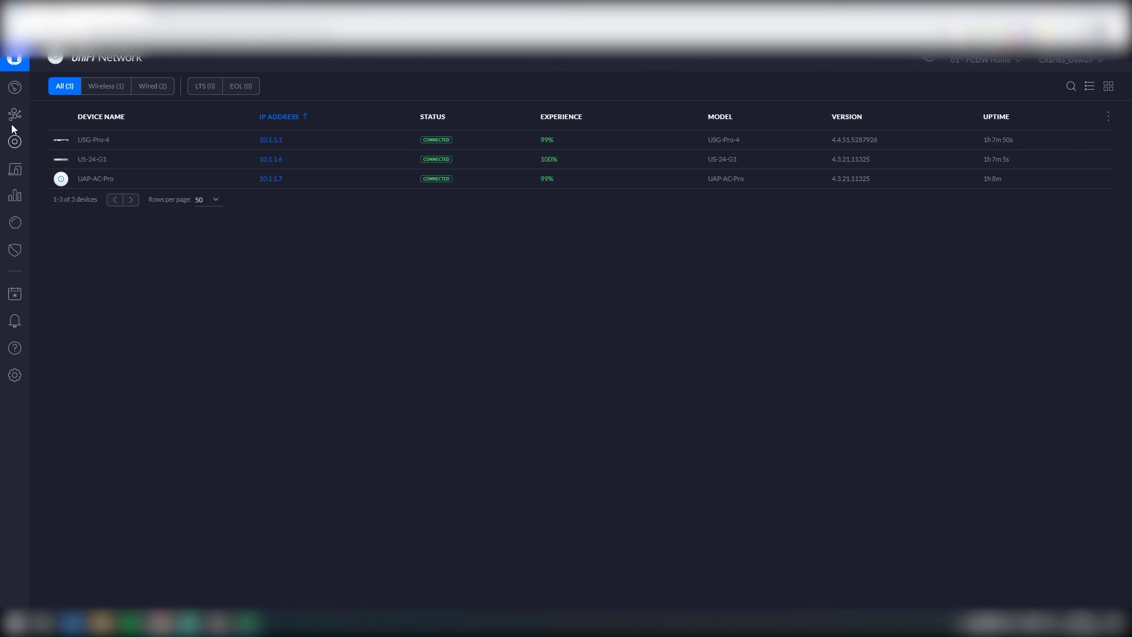
Step: Open US-24-G1's ports and rename Ports 1 and 2, naming Port 2 'UAP-AC-Pro'
left_click(154, 164)
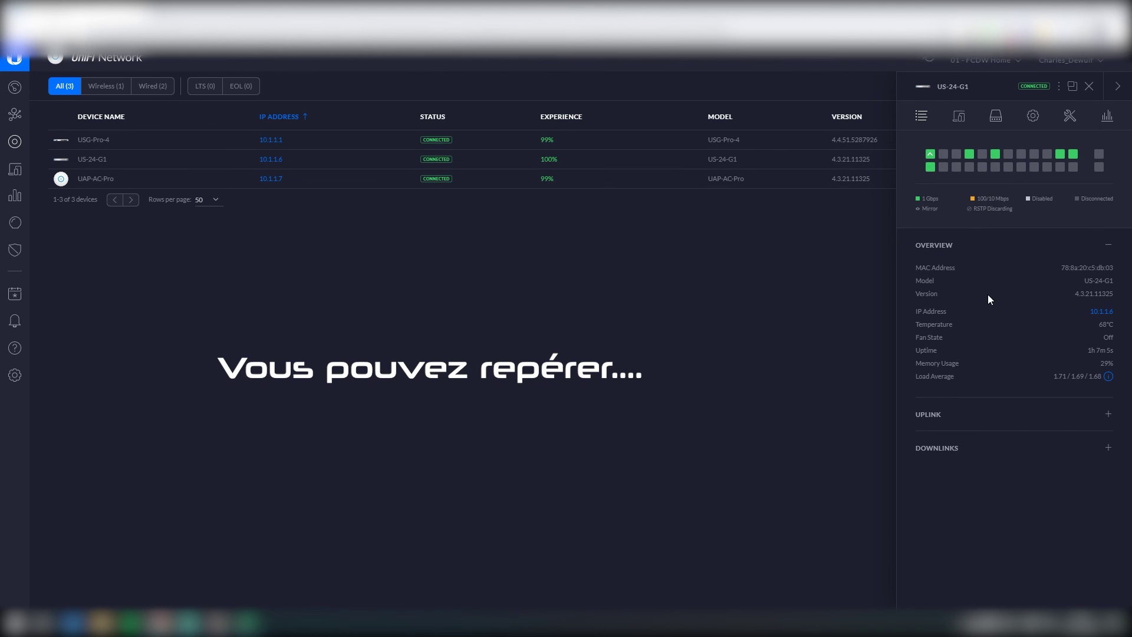
left_click(930, 155)
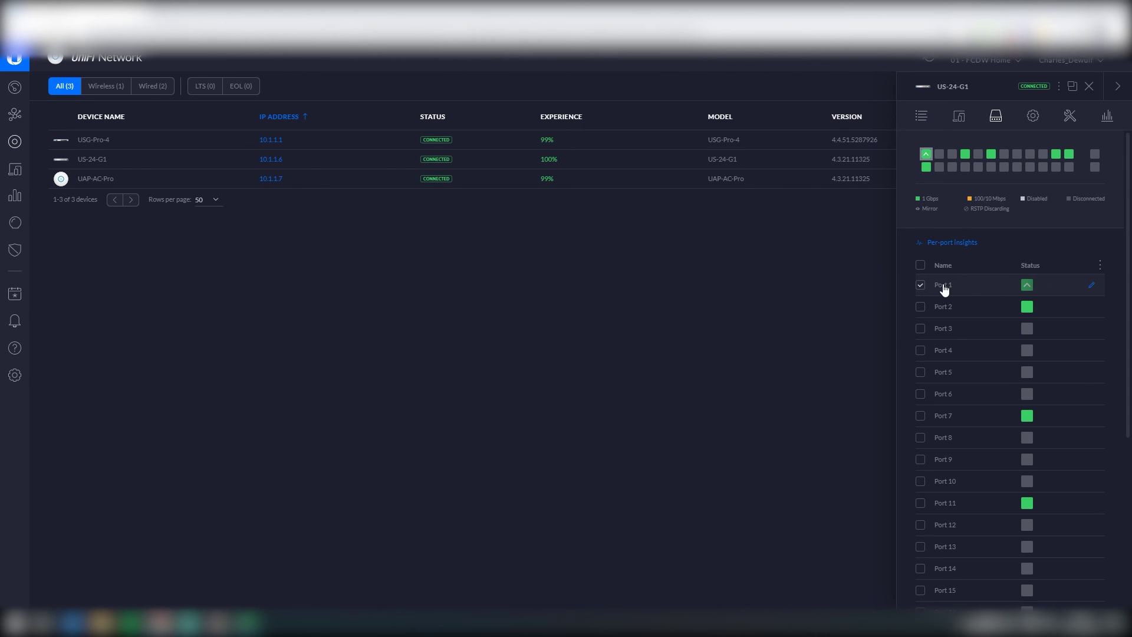
left_click(1091, 285)
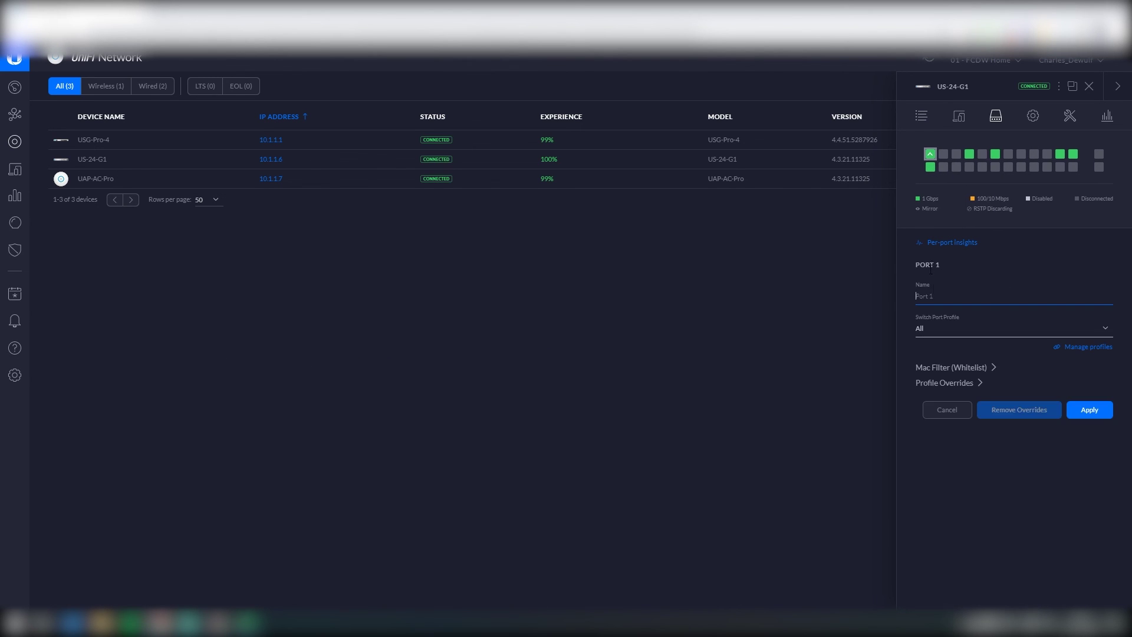
left_click(941, 298)
type("U")
left_click(1089, 409)
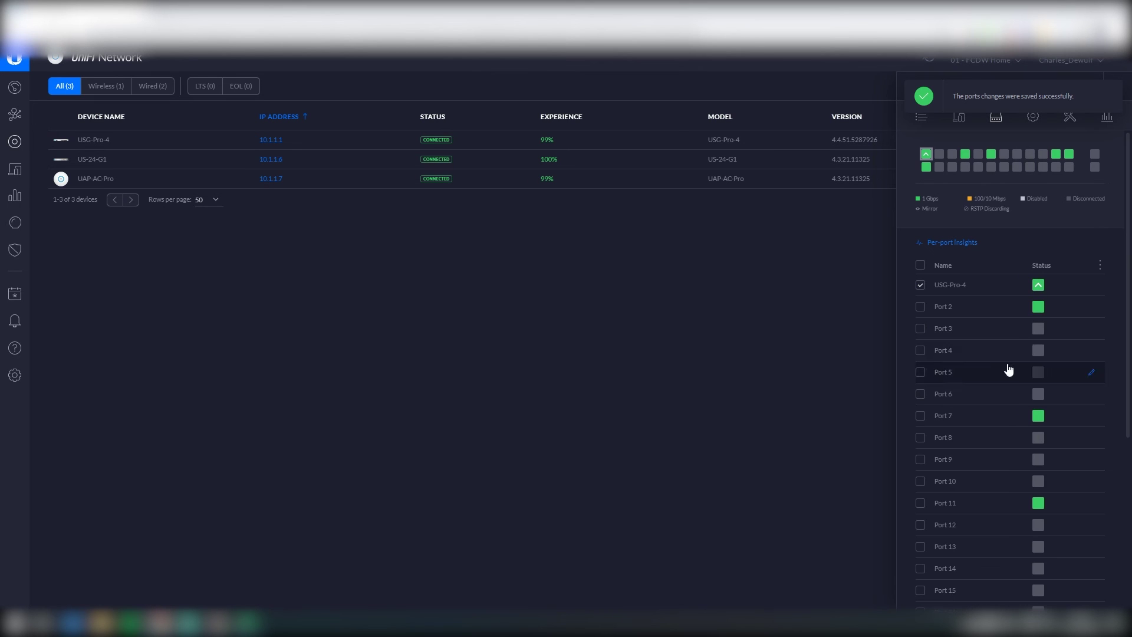
left_click(1090, 308)
type("UAP-AC-Pro")
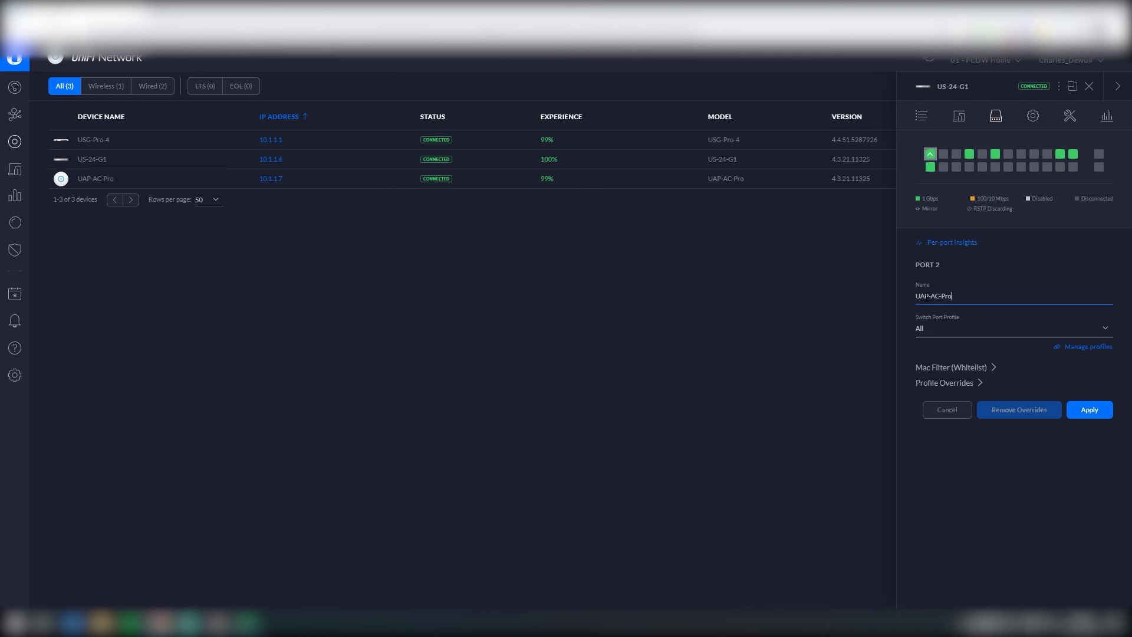
key("Return")
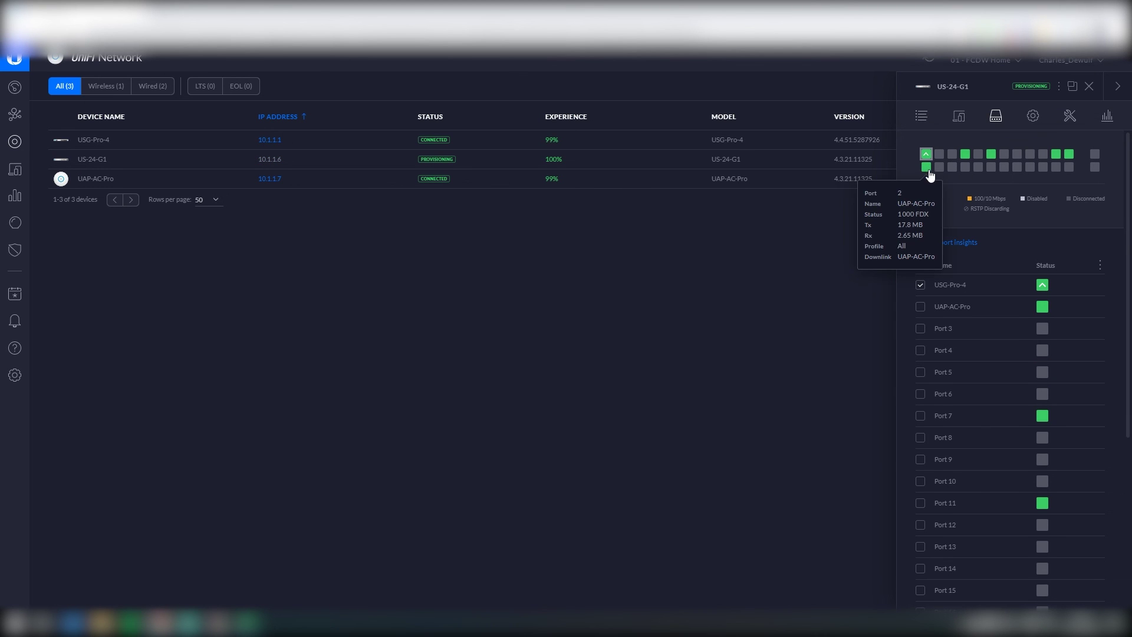
Step: Name port 7 'Vu+ Solo 4K' with the 20 - LAN-IoT profile
left_click(1088, 422)
type("Vu+ Solo 4K")
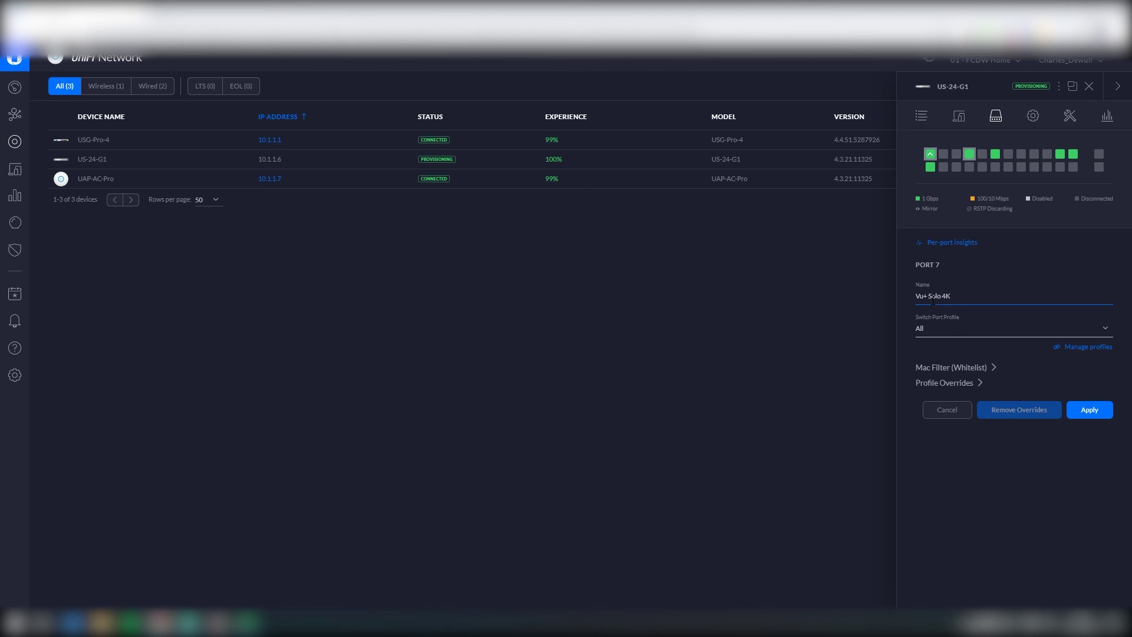
left_click(947, 330)
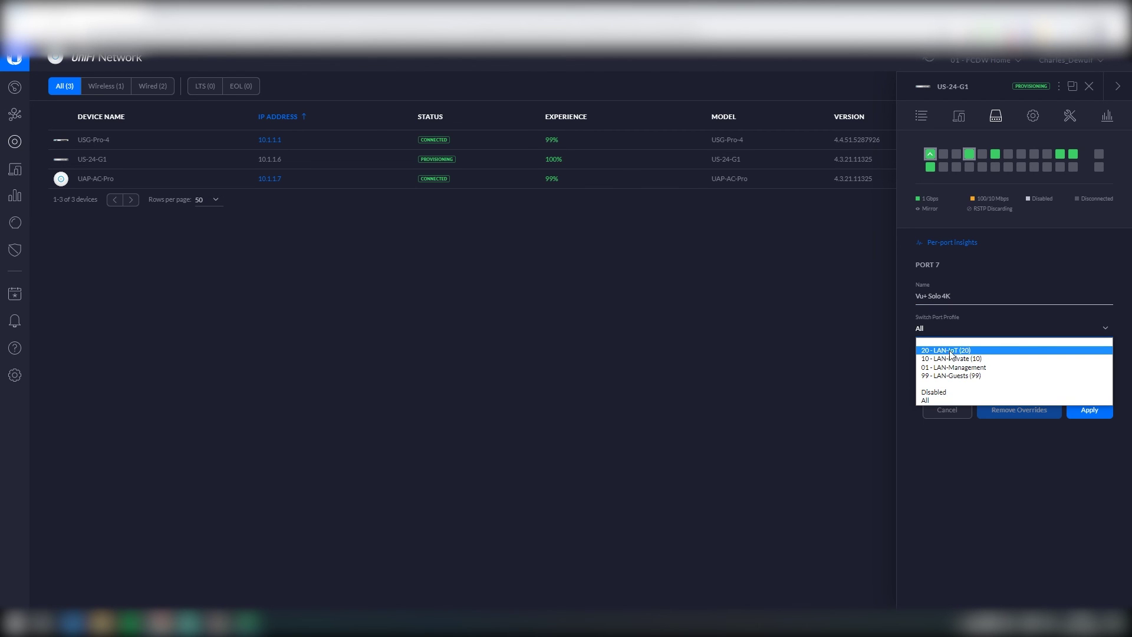
left_click(954, 352)
left_click(1106, 447)
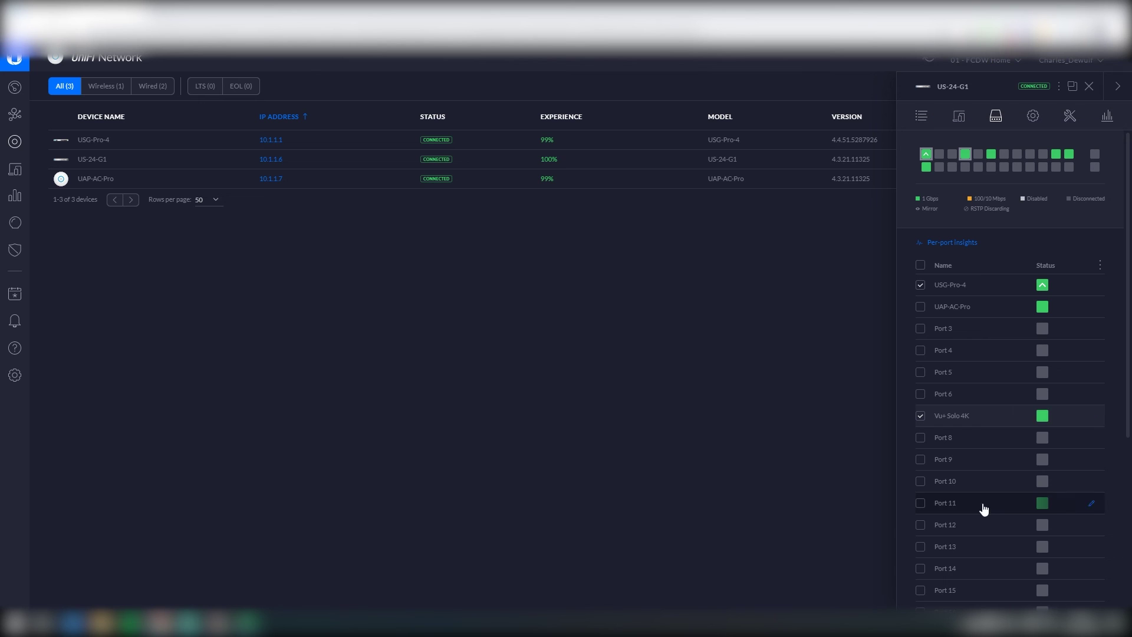
Step: Name port 11 'Nvidia Shield' and assign its port profile
left_click(1092, 503)
left_click(932, 296)
type("Nvidia Shield")
left_click(958, 329)
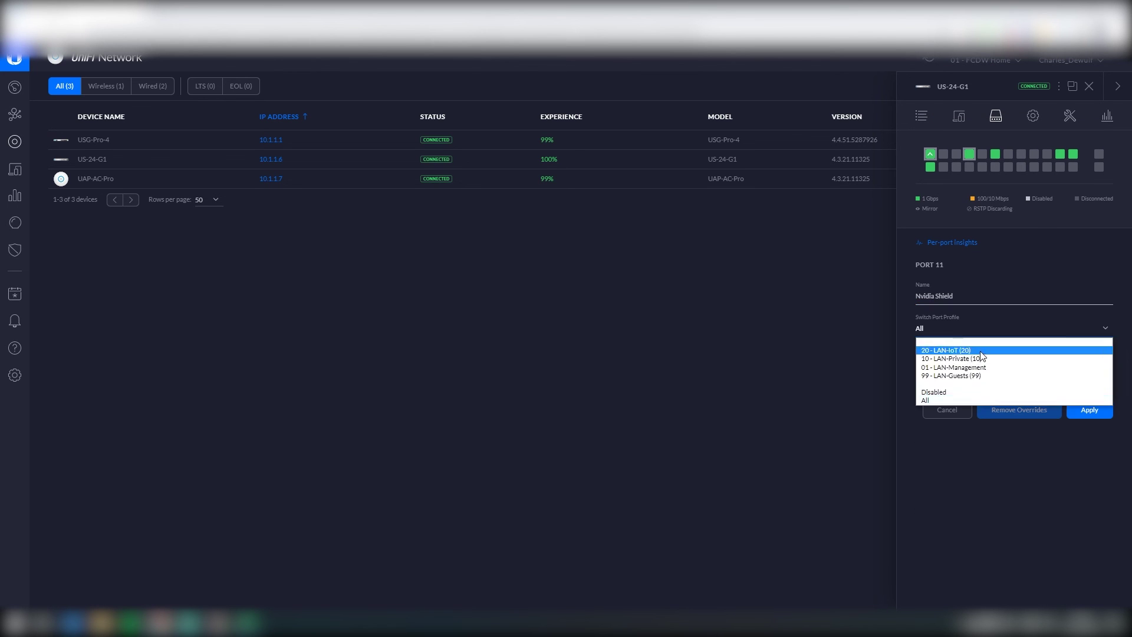
left_click(961, 351)
left_click(1090, 442)
scroll(1033, 517, "down", 3)
Step: Name port 12 'PS4' and assign its port profile
left_click(1091, 347)
left_click(936, 295)
type("PS4")
left_click(958, 329)
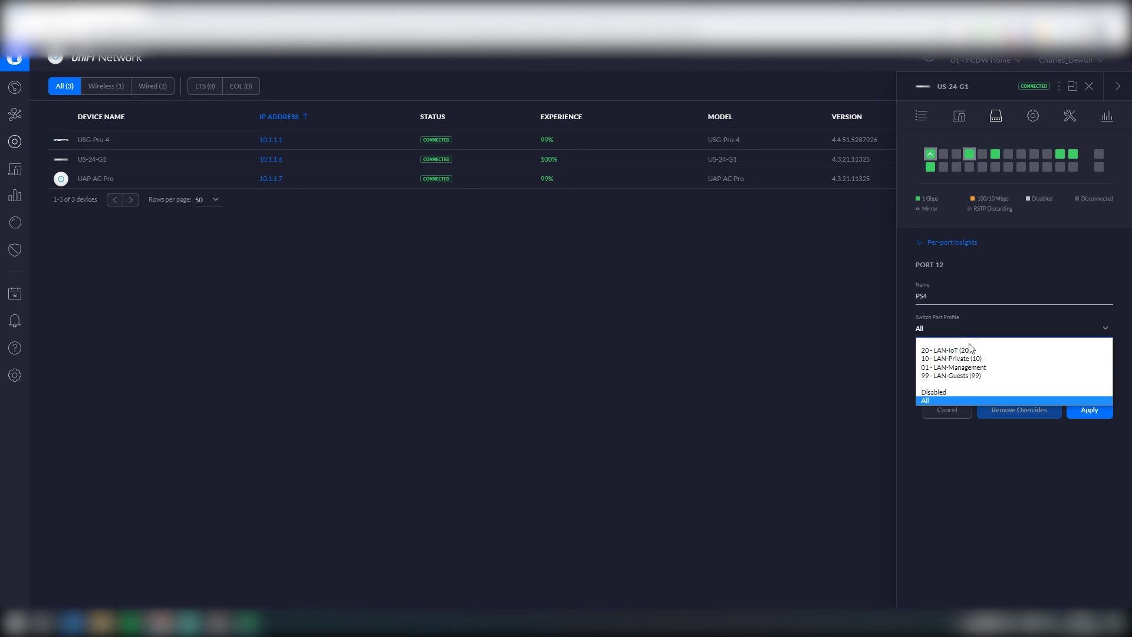
left_click(961, 351)
left_click(1089, 442)
Step: Name port 21 'PC Fixe' and port 23 'NAS Synology DS1817+'
scroll(1056, 512, "down", 5)
left_click(1091, 454)
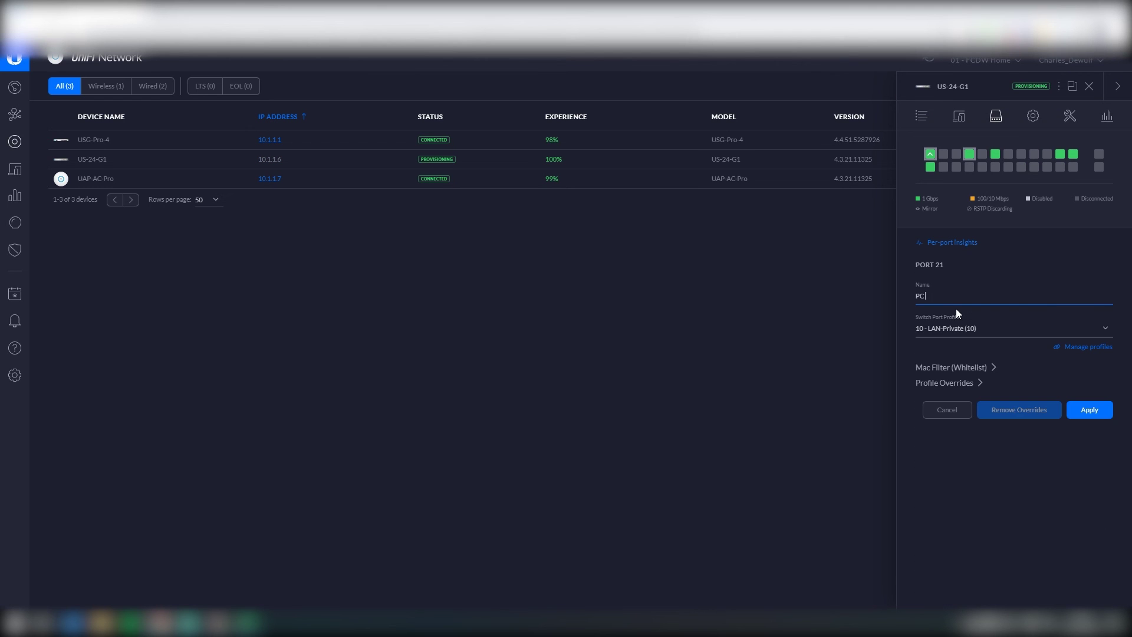
left_click(1089, 407)
scroll(1094, 509, "down", 5)
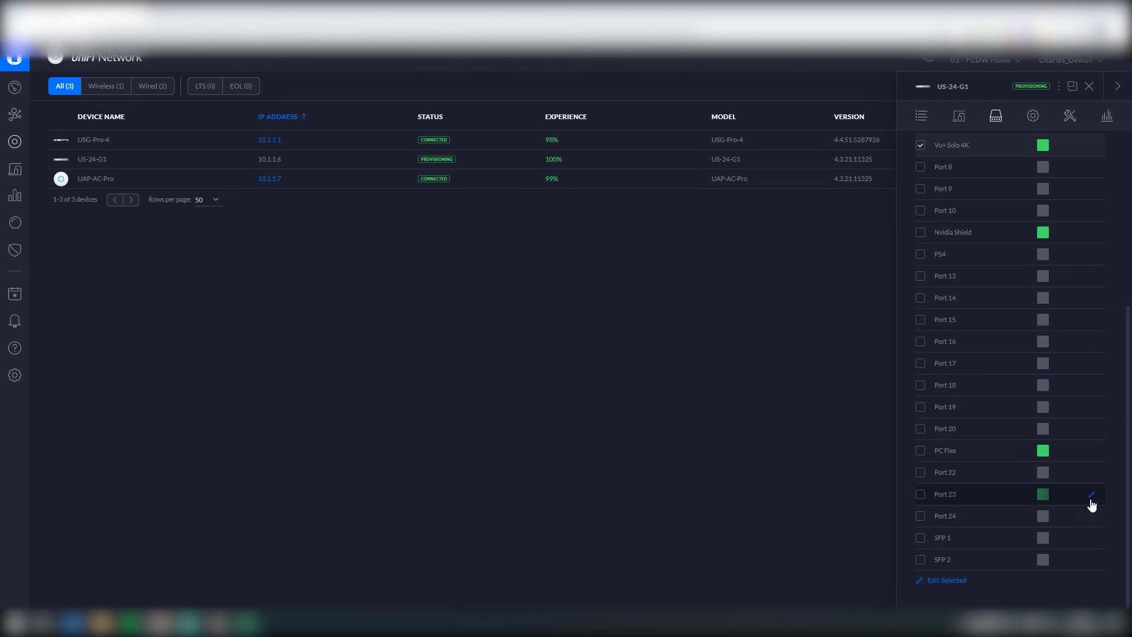
left_click(1091, 494)
left_click(930, 294)
type("NAS Synology DS1817+")
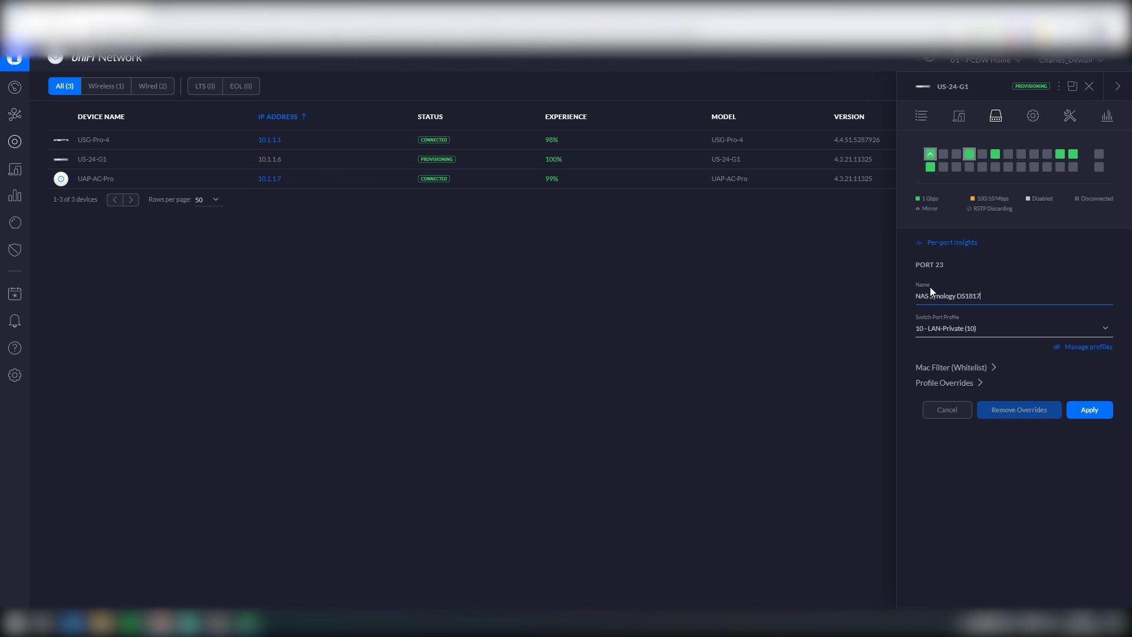
left_click(1089, 410)
Step: Name port 24 'Raspberry Pi' and close the switch details
scroll(1091, 416, "down", 5)
left_click(1091, 516)
left_click(930, 295)
type("Raspberry Pi")
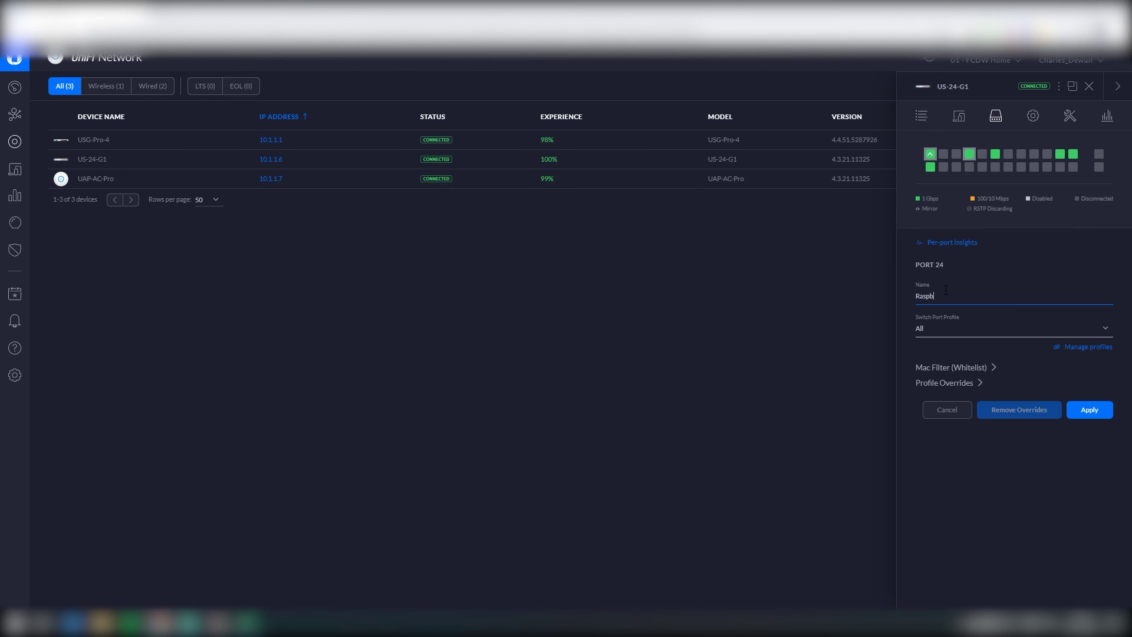
left_click(1088, 406)
scroll(999, 510, "down", 5)
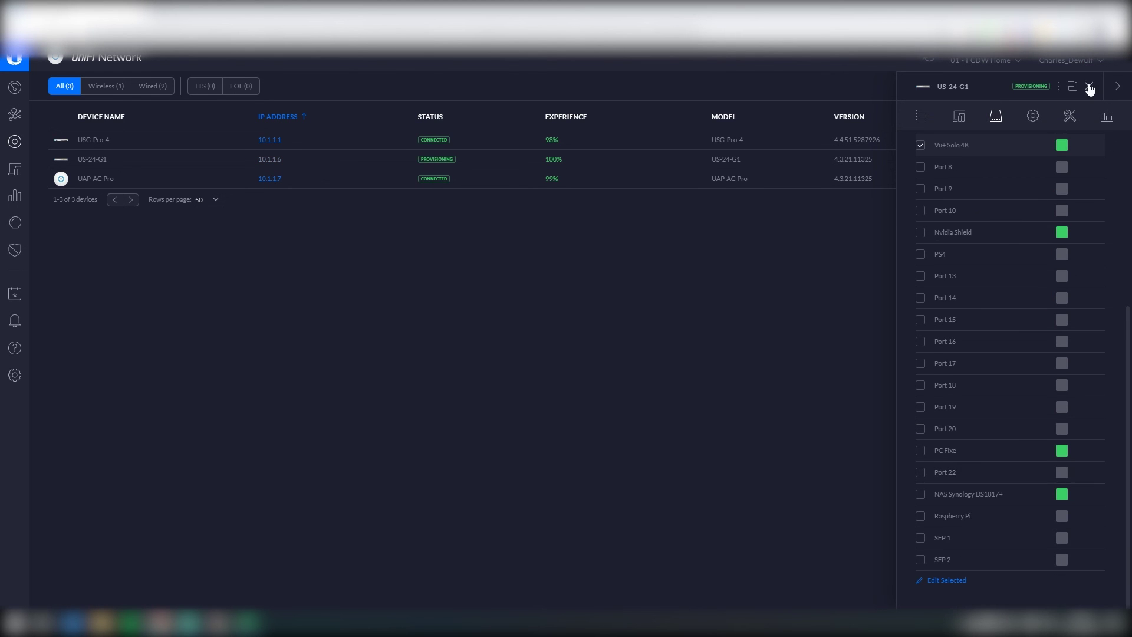
scroll(1090, 88, "up", 5)
left_click(1090, 88)
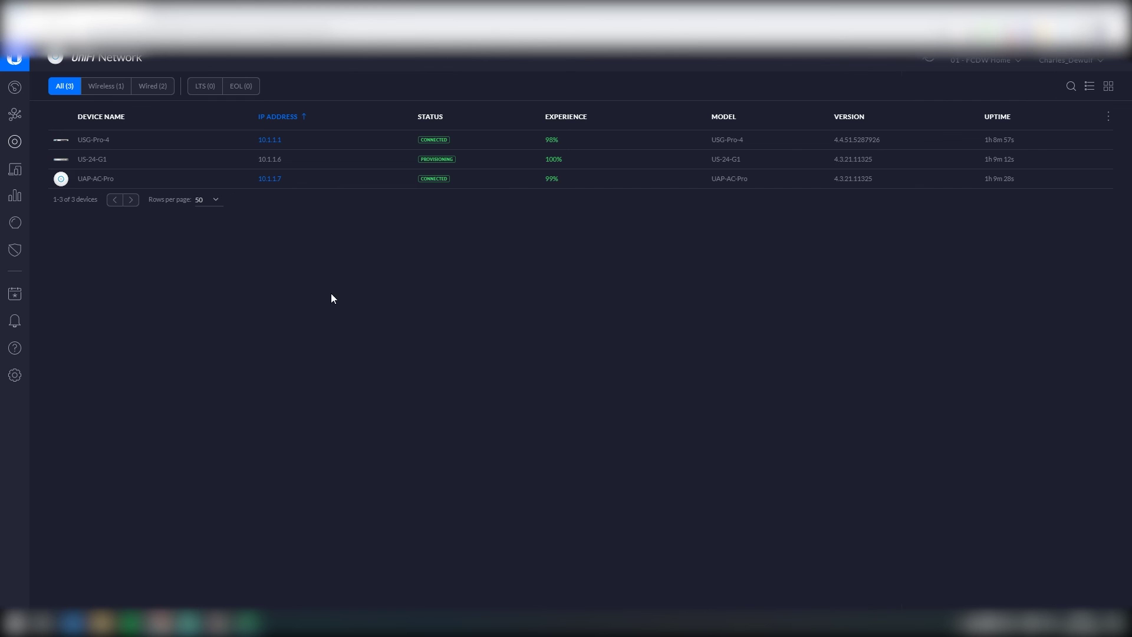
Step: In the Clients list, check a client's switch port, then alias the NAS client 'NAS Synology DS1817+'
left_click(15, 171)
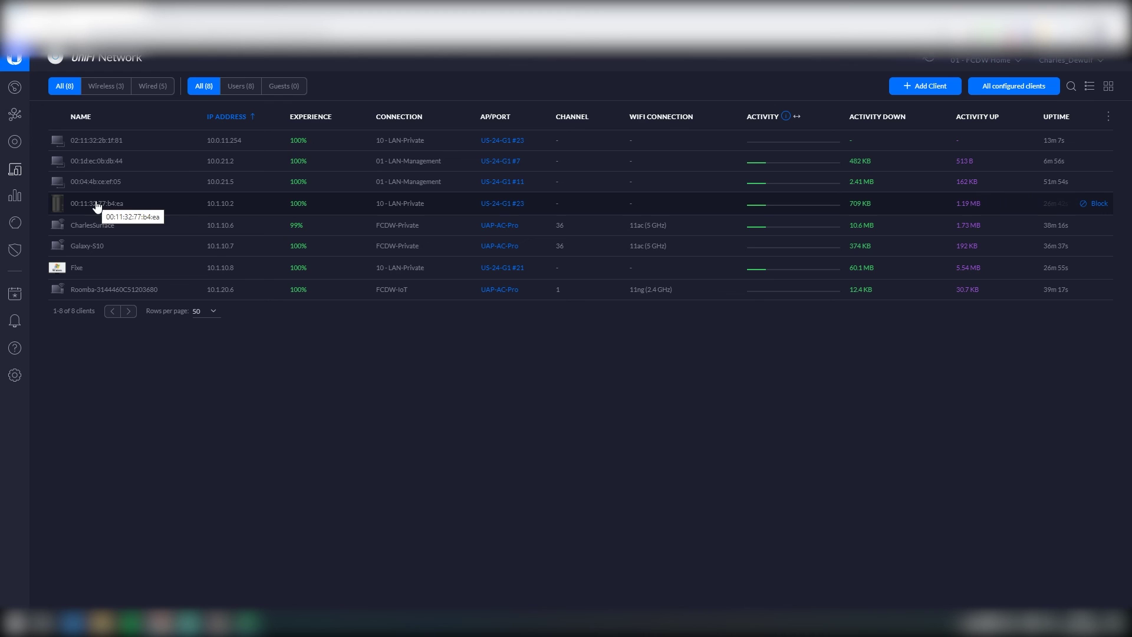
left_click(510, 206)
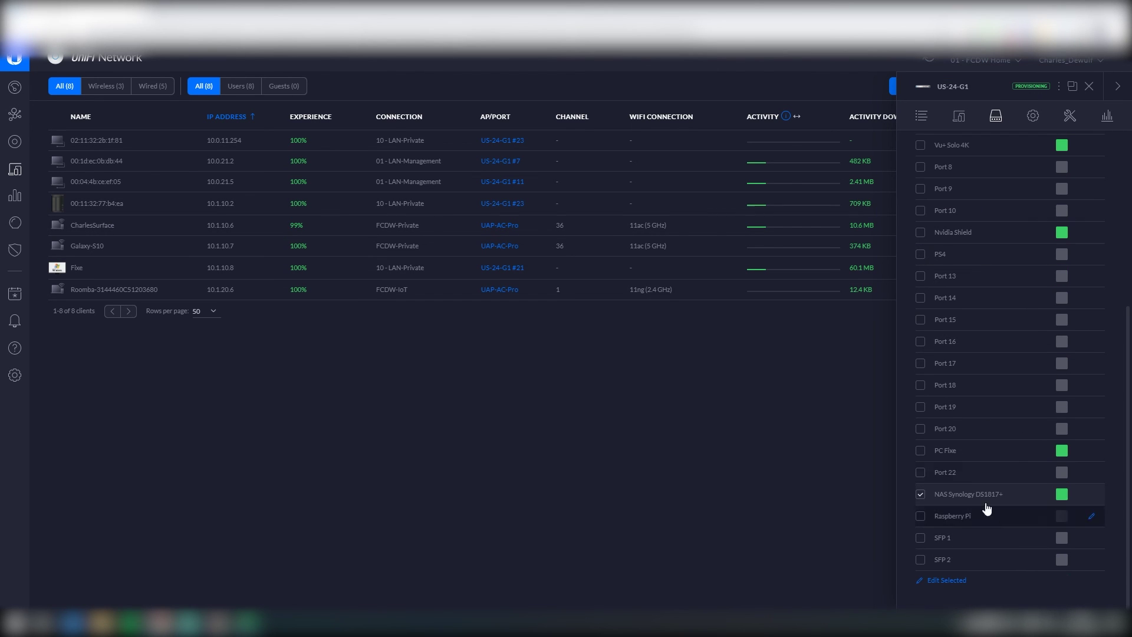
left_click(1089, 86)
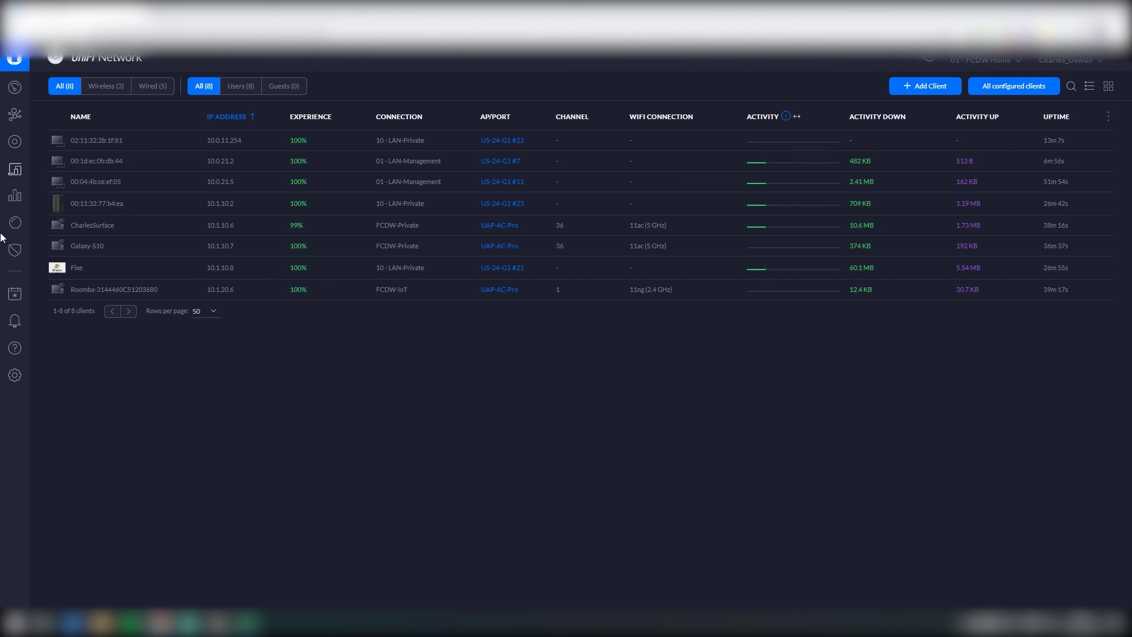
left_click(110, 207)
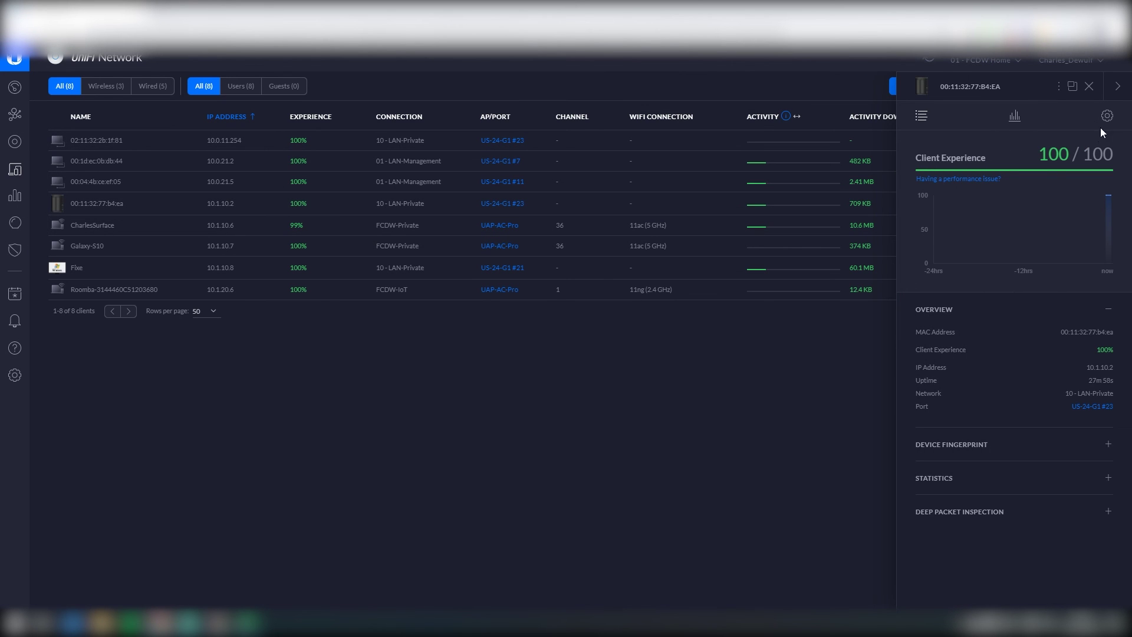
left_click(1107, 116)
left_click(962, 348)
type("NAS Synology DS1817+")
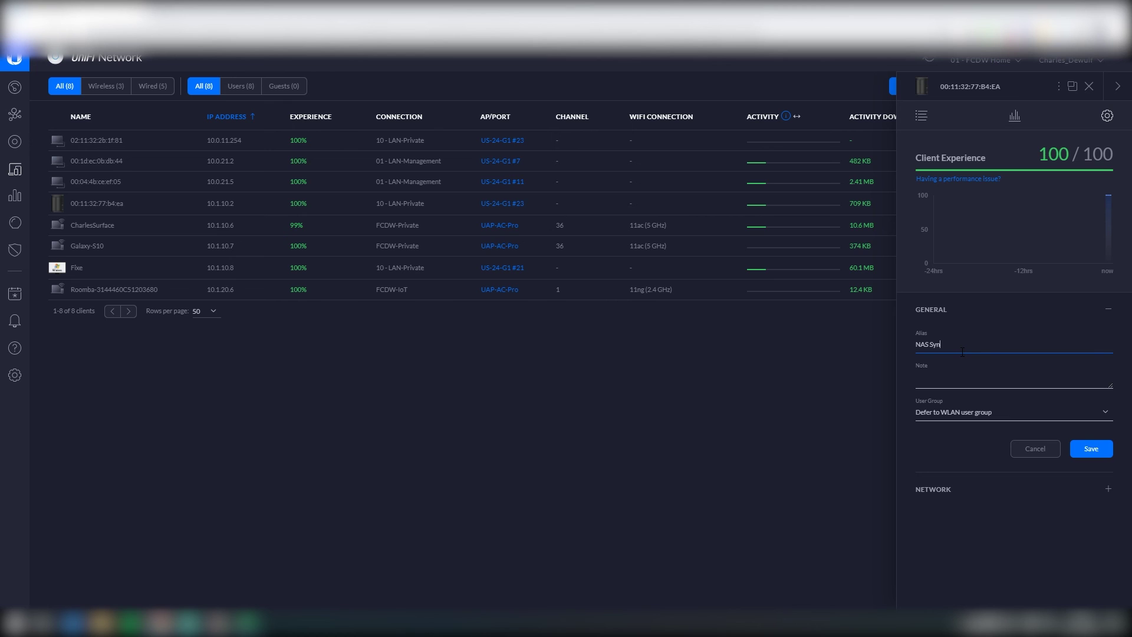
key("Return")
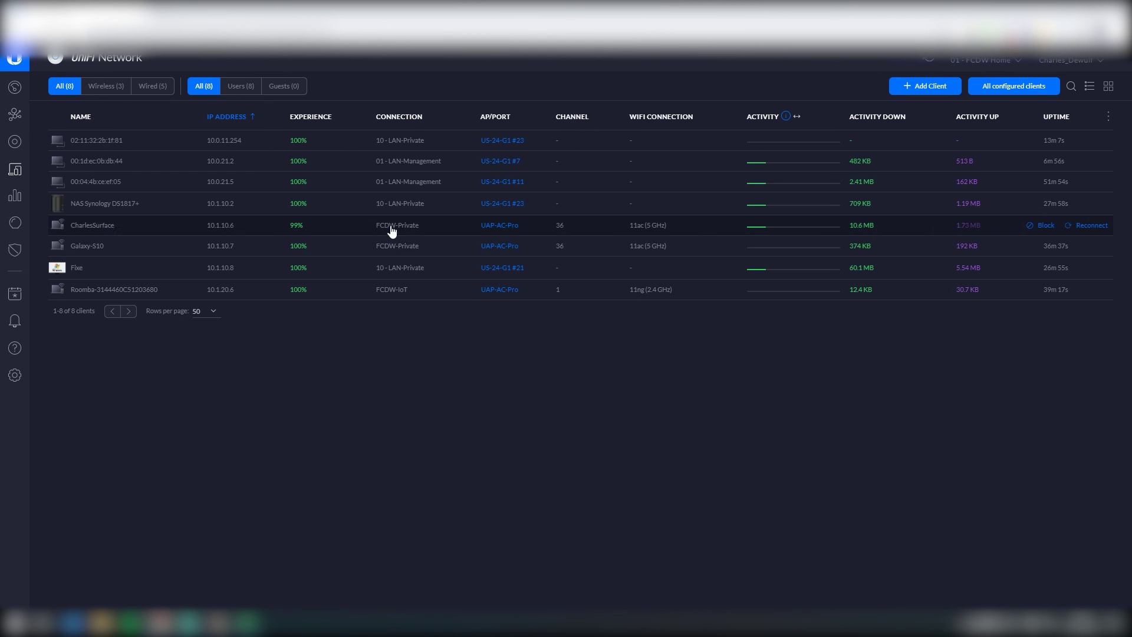
Step: Give the desktop and Roomba clients the aliases 'PC Fixe LAN' and 'Aspirateur Roomba'
left_click(389, 267)
left_click(1106, 116)
left_click(962, 344)
type("PC Fixe LAN")
left_click(1089, 448)
left_click(235, 289)
left_click(947, 347)
type("Aspirateur Roomba")
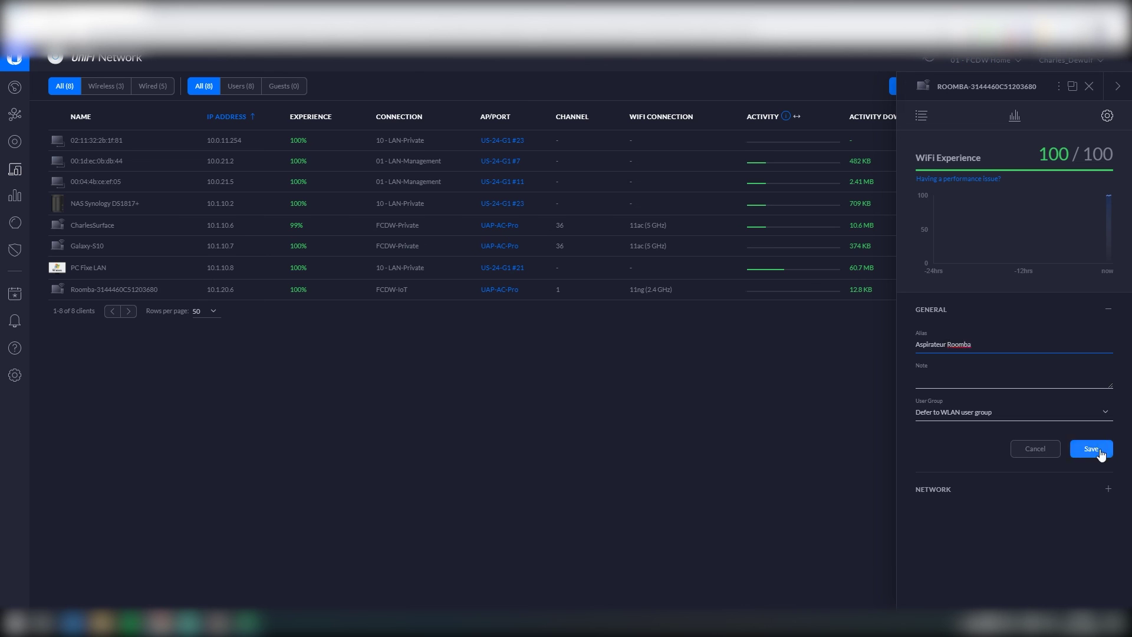
left_click(1091, 449)
Step: Alias the next two clients 'Nvidia Shield' and 'Vu+ Solo 4k'
left_click(112, 182)
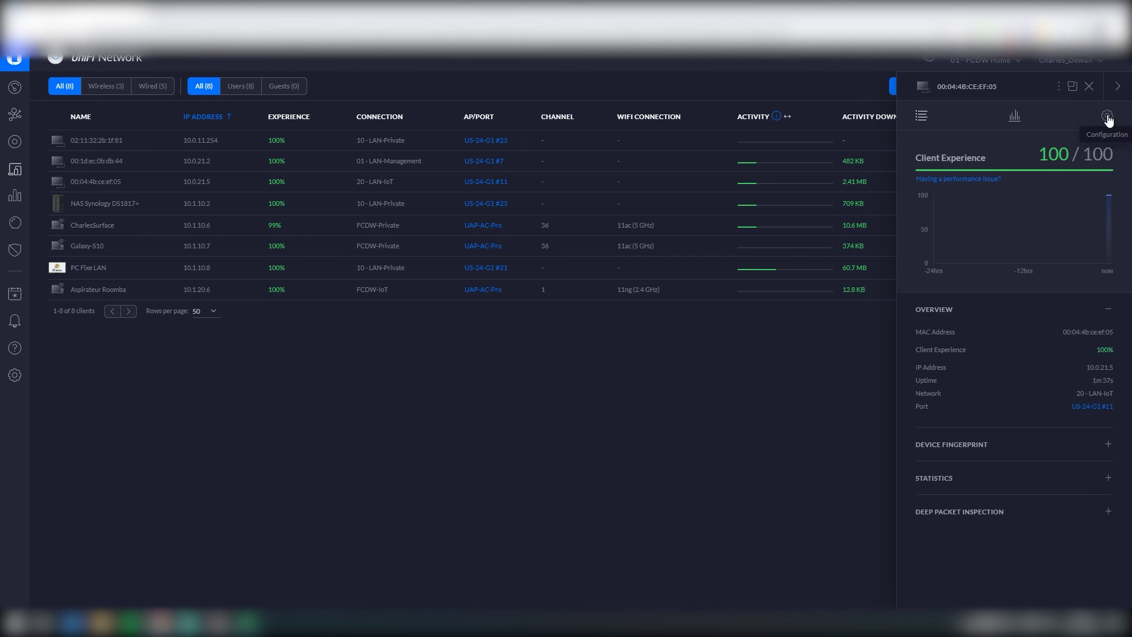
left_click(1107, 116)
left_click(962, 344)
type("Nvidia Shield")
left_click(1090, 448)
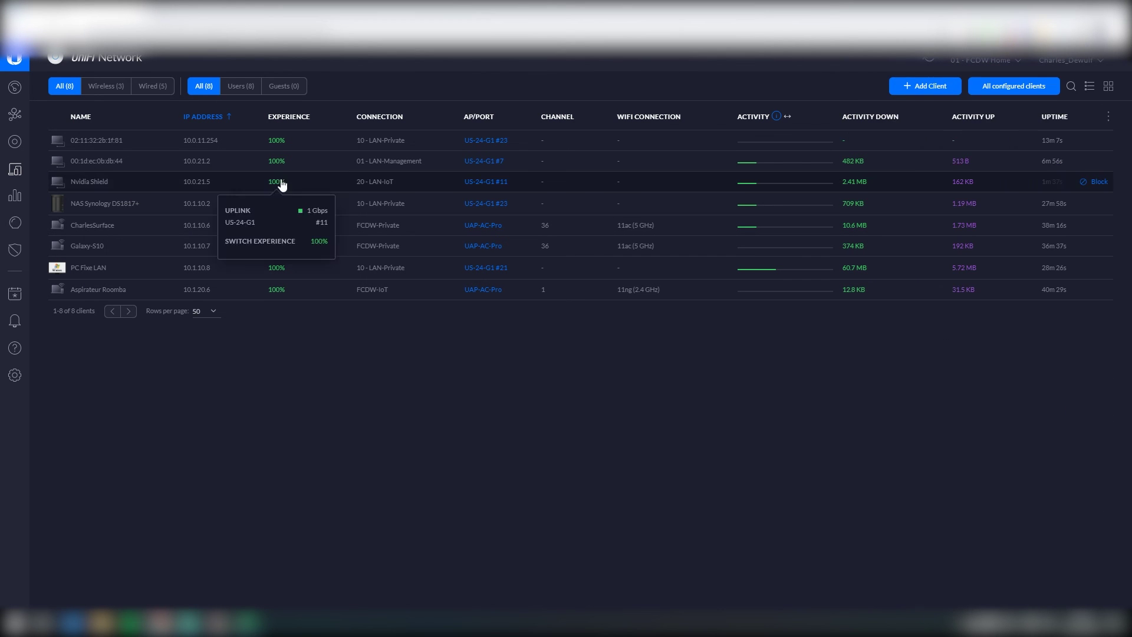
left_click(238, 163)
left_click(1106, 116)
left_click(955, 344)
type("Vu+ Solo 4k")
left_click(1096, 449)
Step: Alias the last client 'VM Ubuntu - PiHole' and display the network topology map
left_click(104, 145)
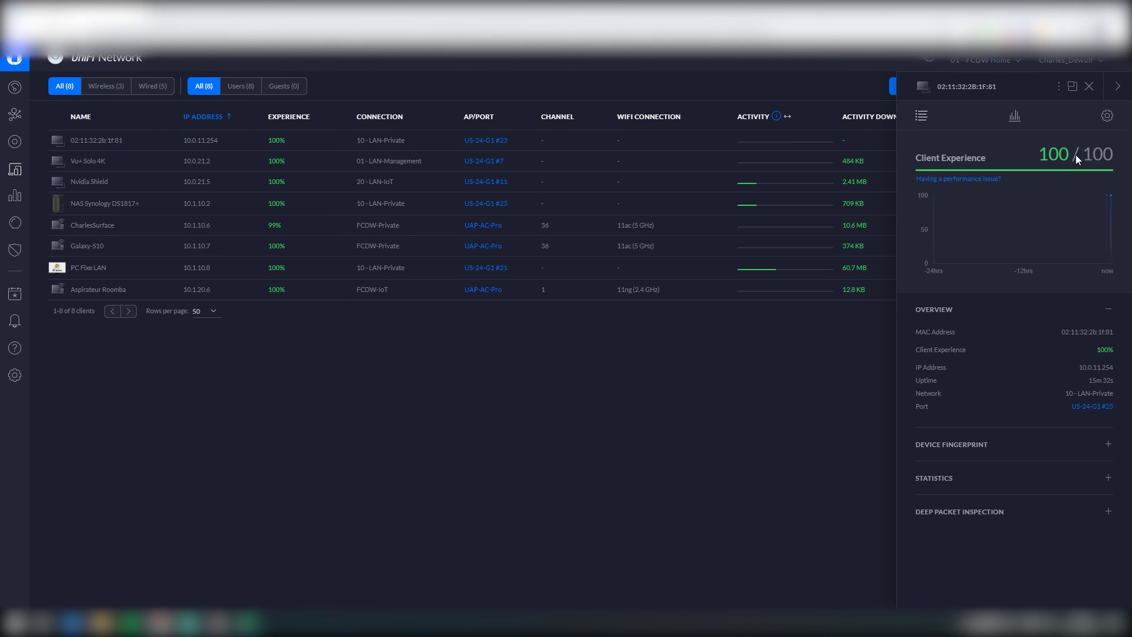
left_click(1107, 116)
left_click(937, 345)
type("VM Ubuntu")
left_click(1091, 449)
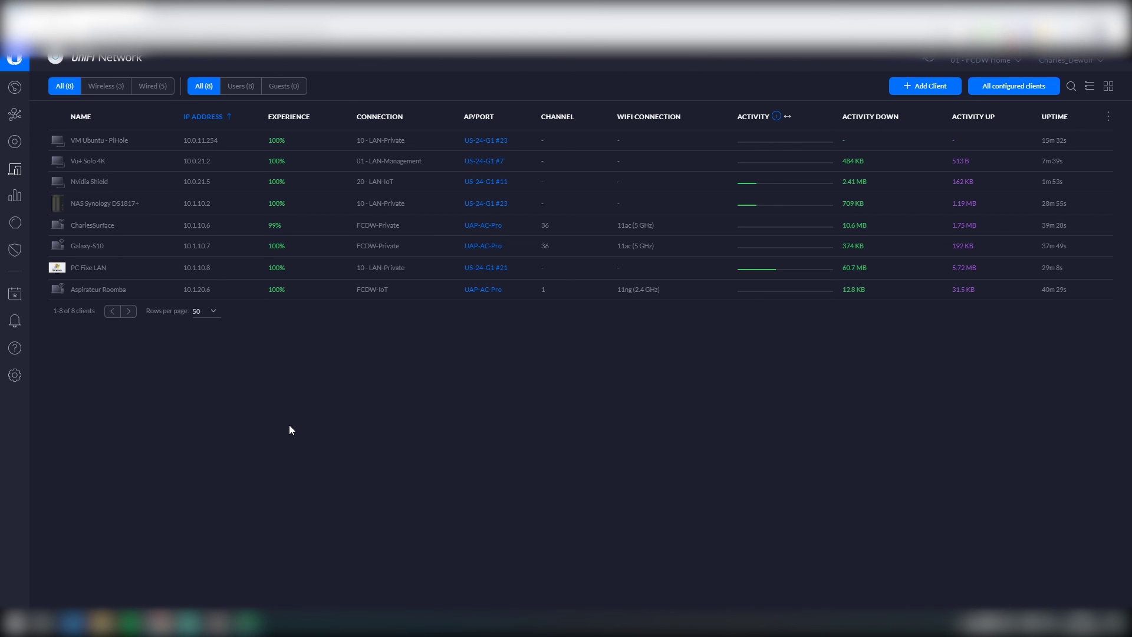
left_click(15, 113)
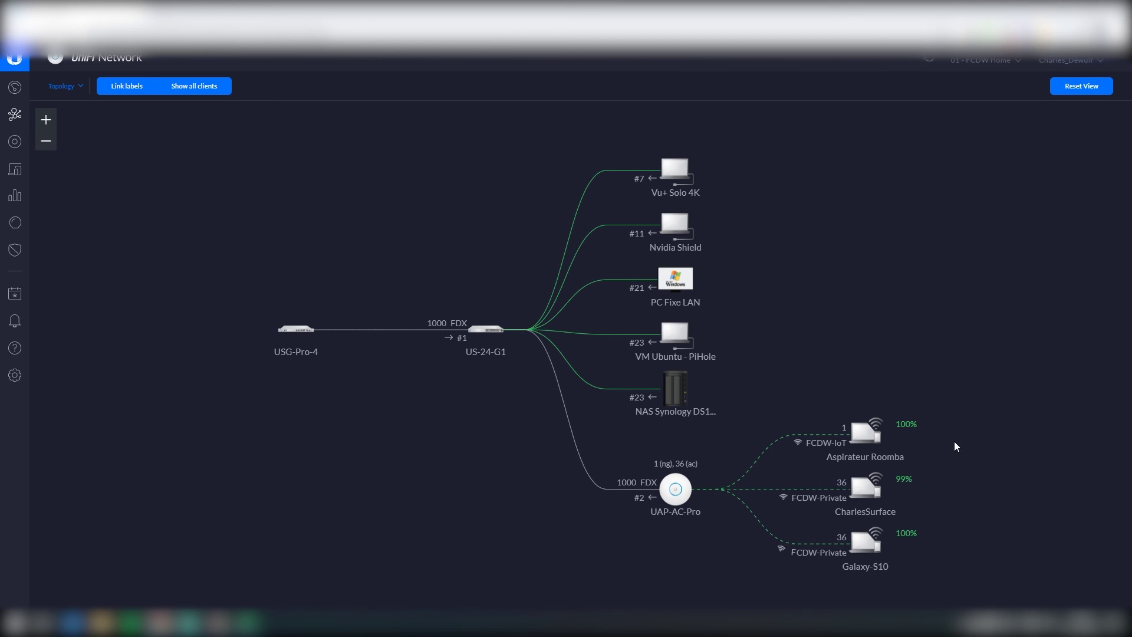
scroll(973, 409, "up", 3)
scroll(973, 408, "down", 5)
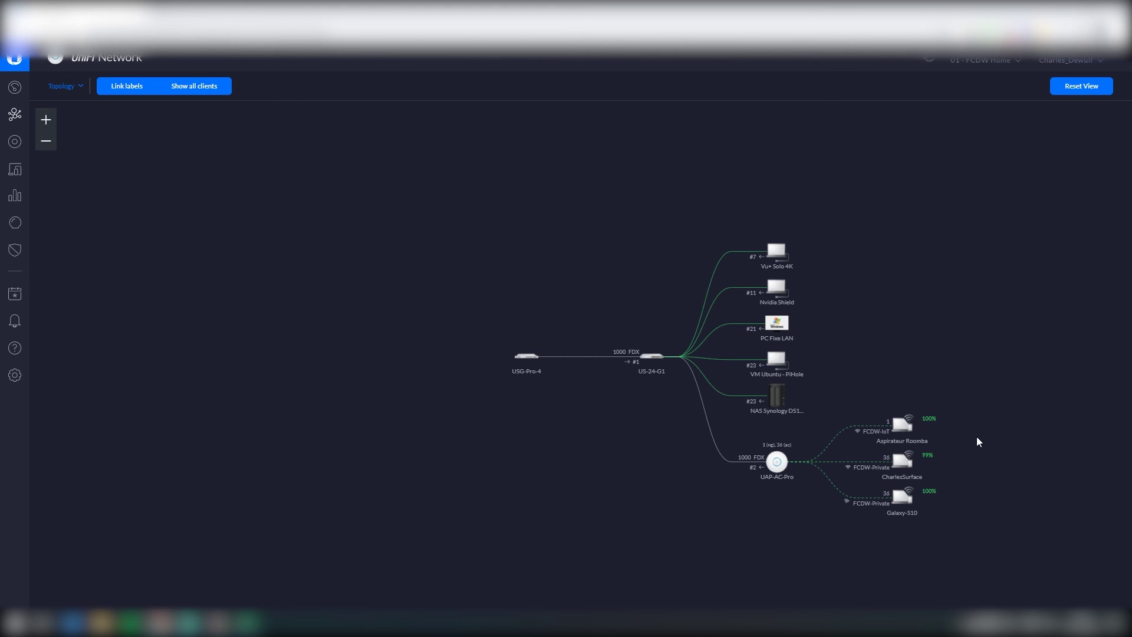
left_click_drag(976, 441, 897, 436)
scroll(907, 421, "up", 1)
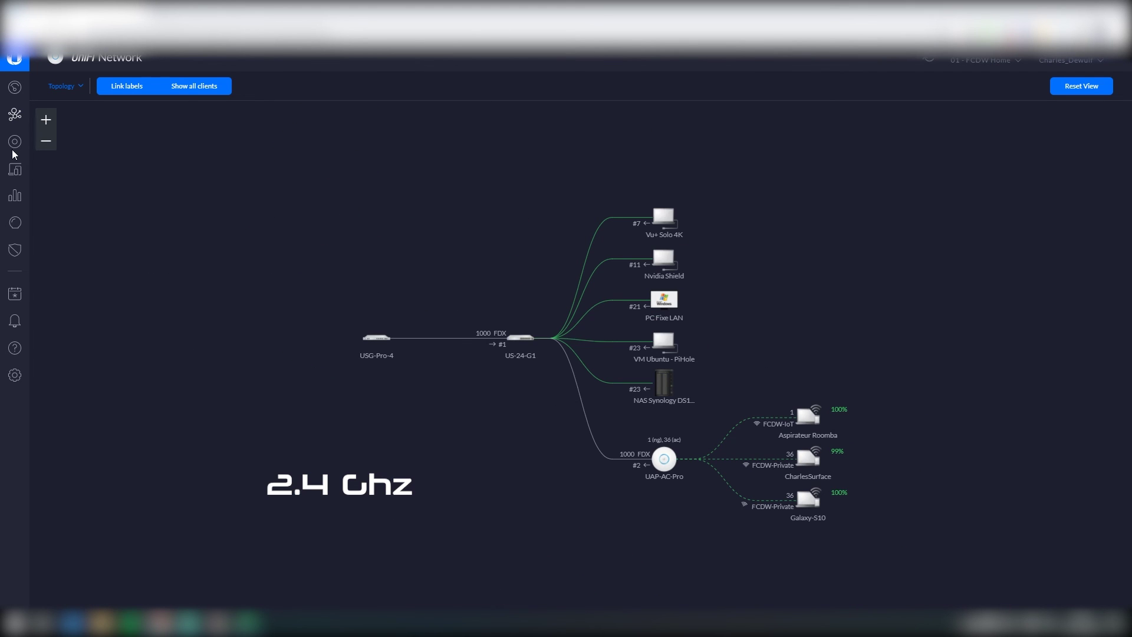
left_click(15, 169)
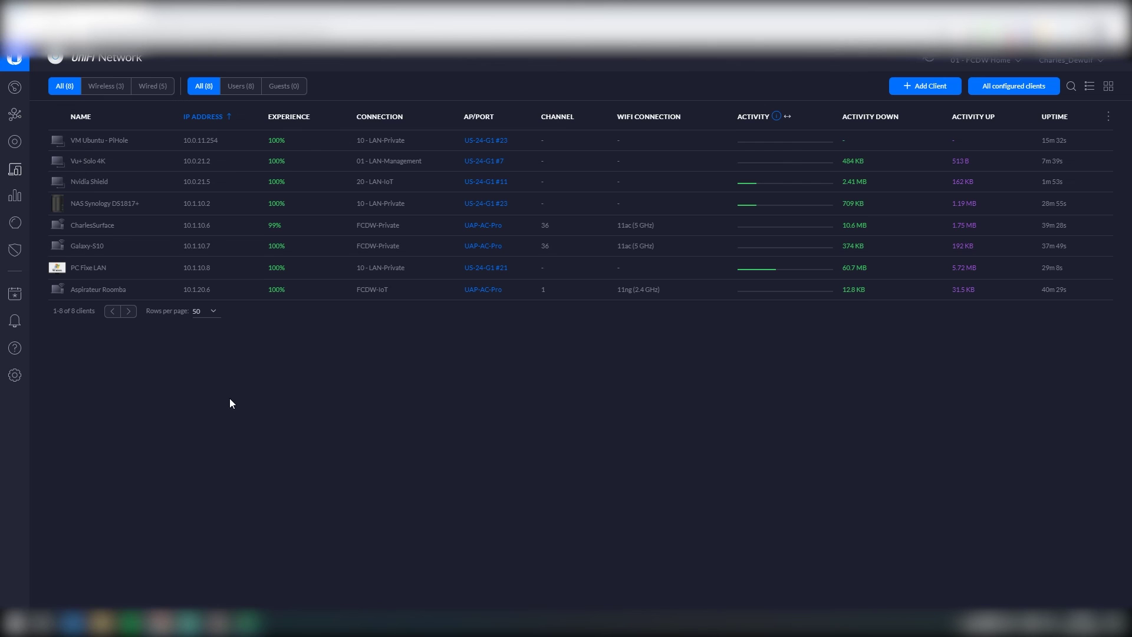